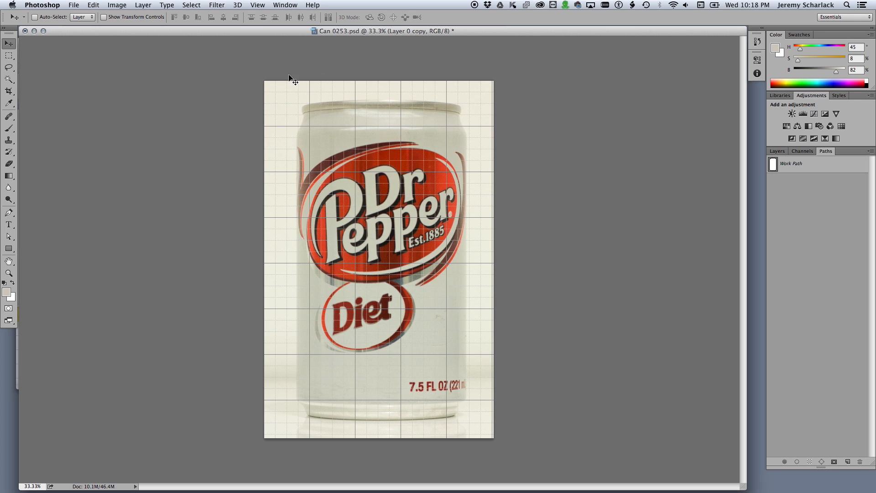
Step: Hide the grid and mask the can layer with a vector mask made from the Work Path
key("super")
key("super+apostrophe")
left_click(784, 164)
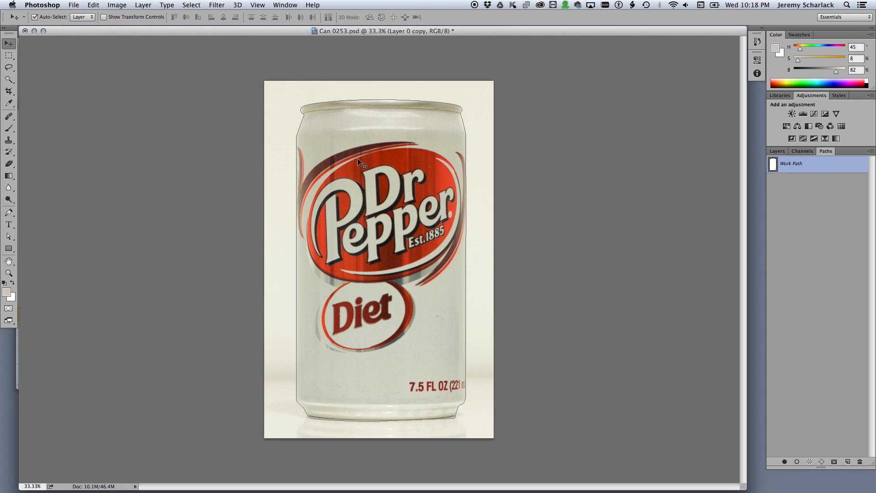
key("p")
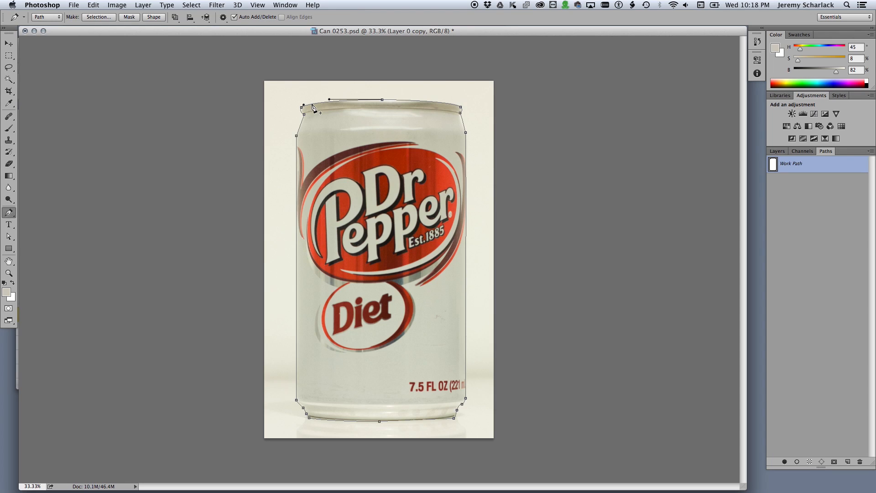
left_click(143, 5)
mouse_move(197, 96)
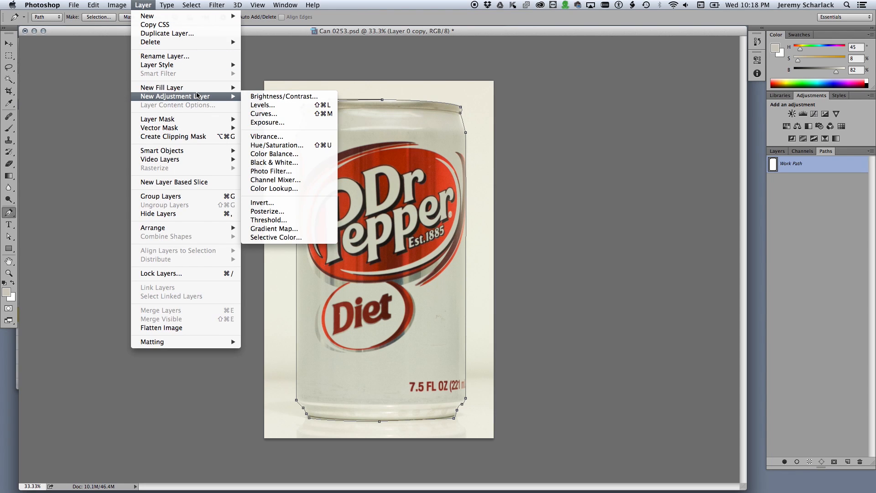
mouse_move(200, 127)
left_click(280, 146)
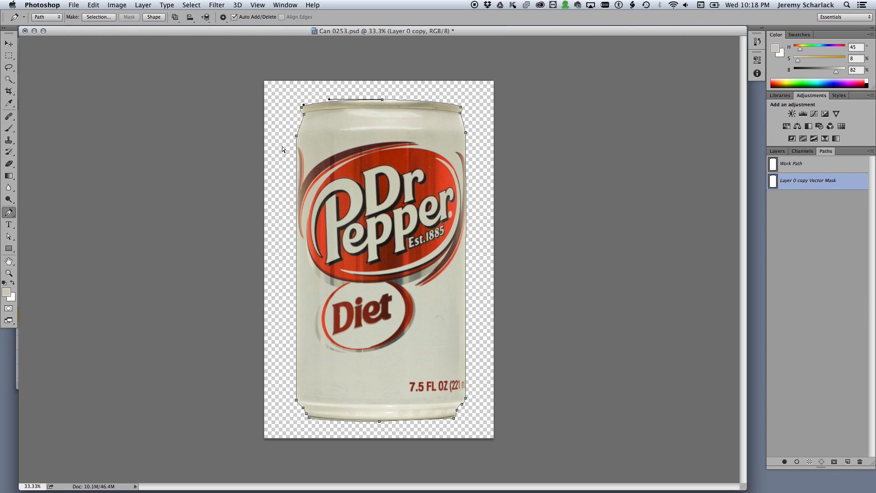
Step: Try to save the masked can image under the name Can 0253 ref in a different file format
key("super+shift+s")
left_click(412, 67)
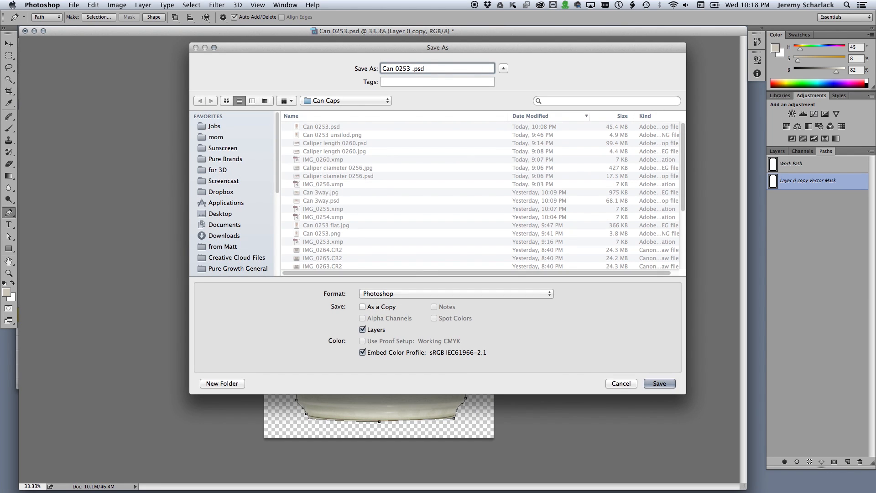
type("ref")
left_click(500, 293)
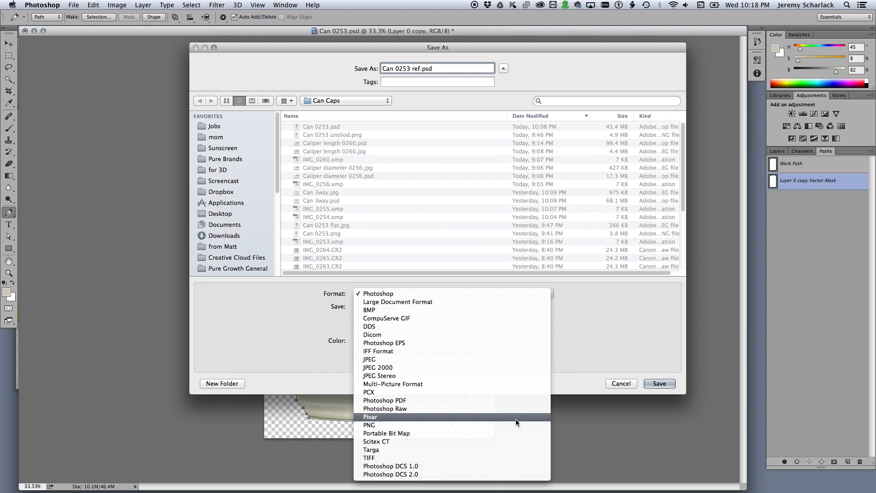
left_click(516, 419)
double_click(406, 69)
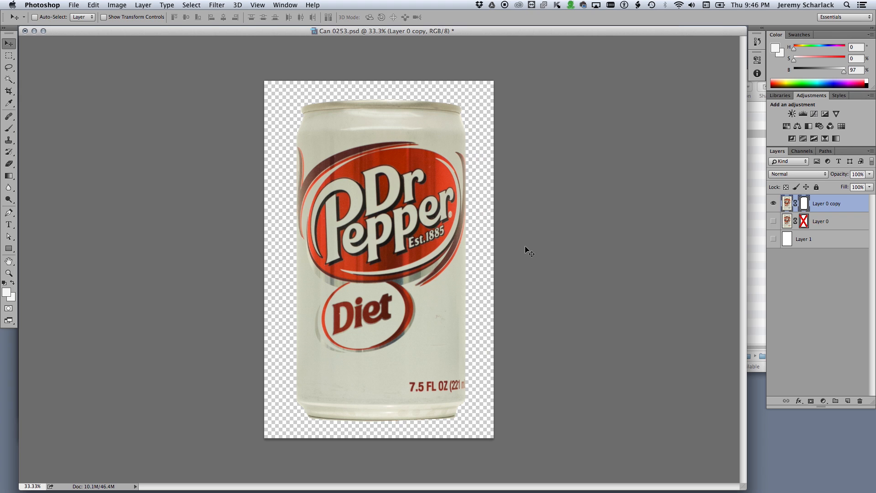
Step: Switch to Blender, dismiss the splash screen and delete the default lamp and cube
mouse_move(352, 491)
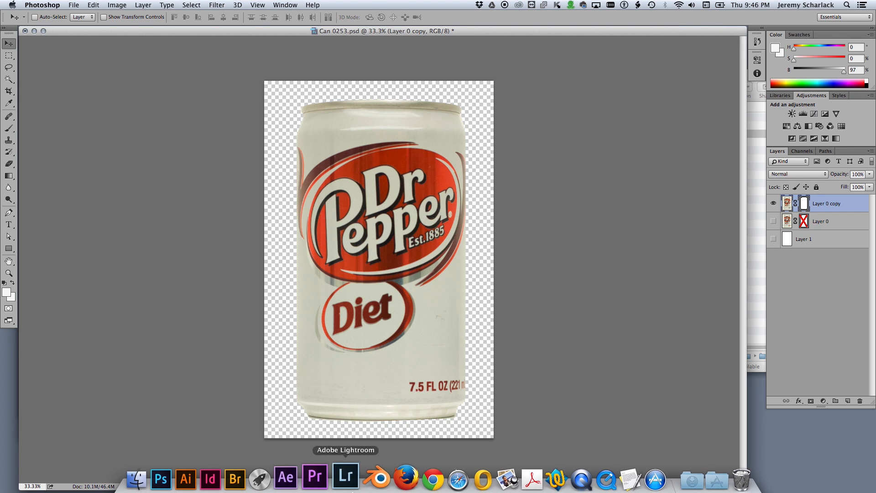
left_click(379, 478)
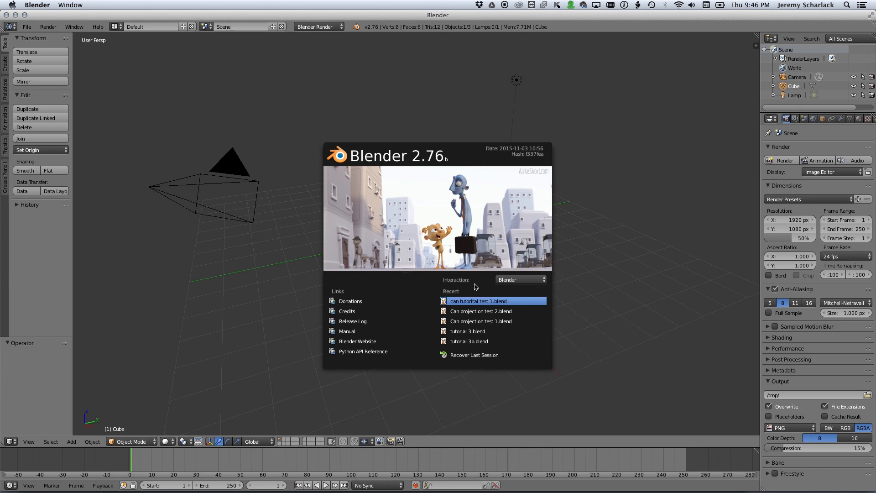
left_click(577, 233)
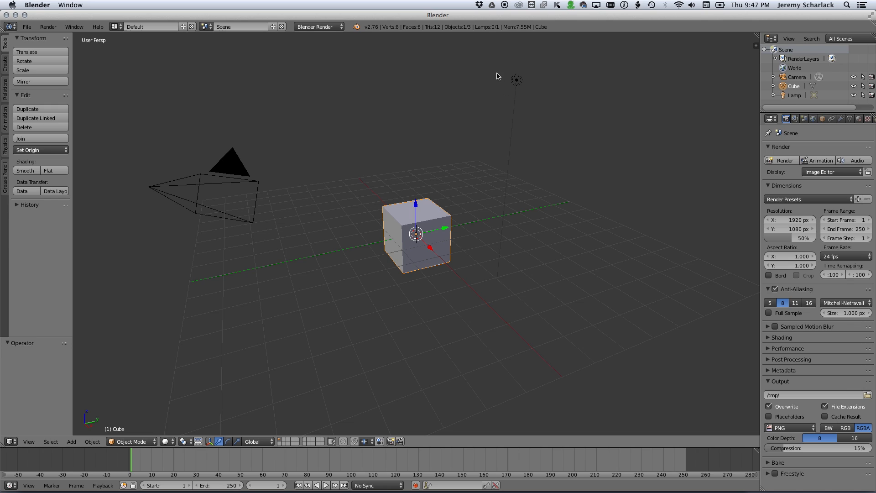
right_click(514, 81)
key("x")
left_click(502, 83)
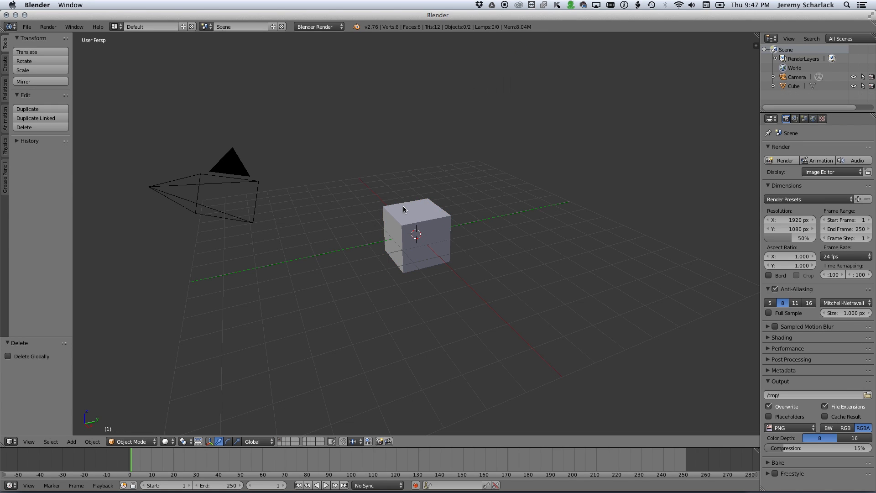
right_click(403, 209)
key("x")
left_click(403, 209)
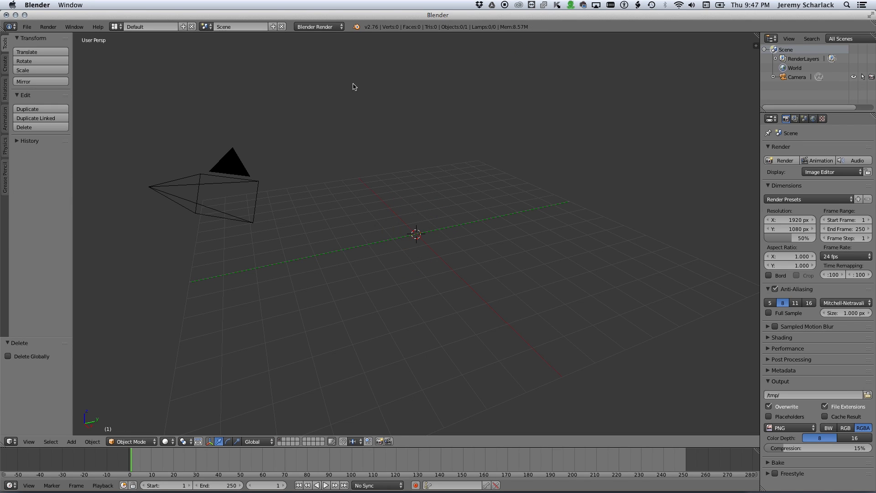
Step: Set the render engine to Cycles Render and add a cylinder mesh to the scene
left_click(317, 27)
left_click(315, 58)
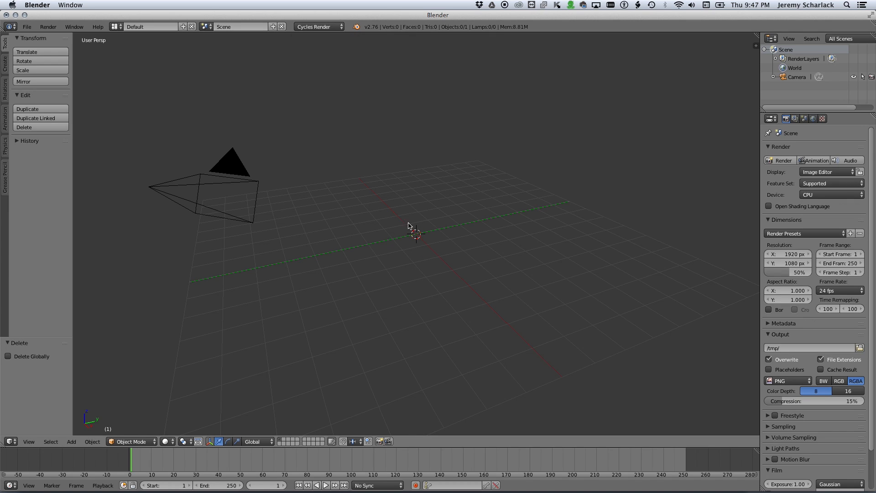
key("shift+a")
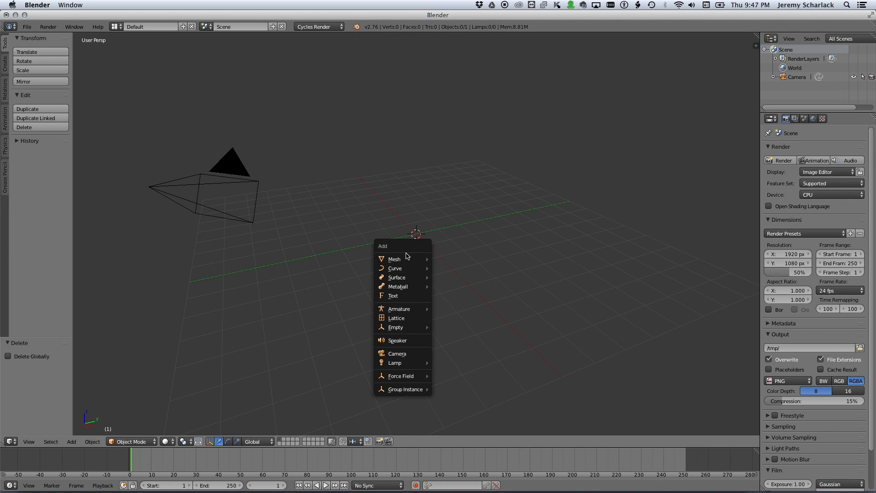
mouse_move(416, 260)
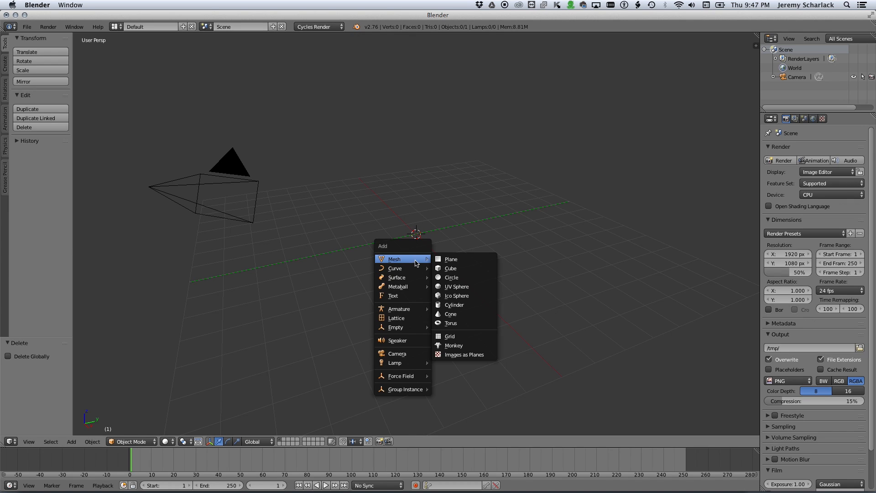
left_click(465, 311)
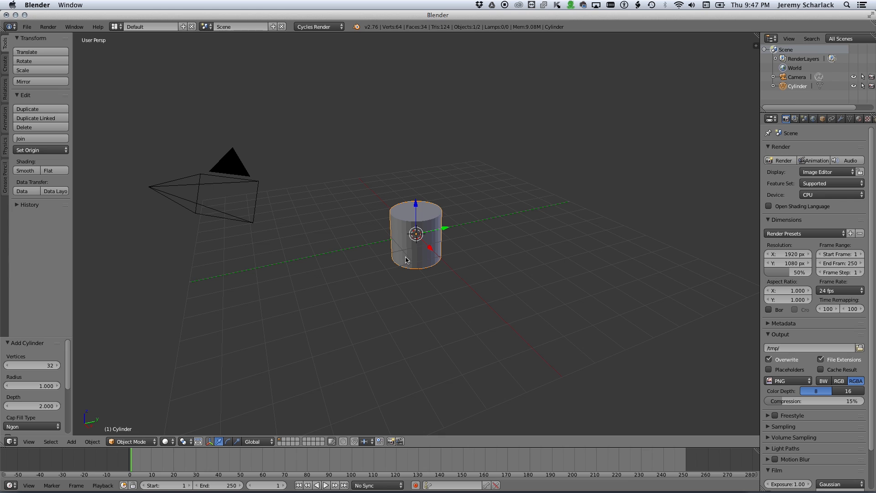
Step: Show the cylinder in front orthographic view and apply smooth shading to it
middle_click_drag(408, 259, 454, 256)
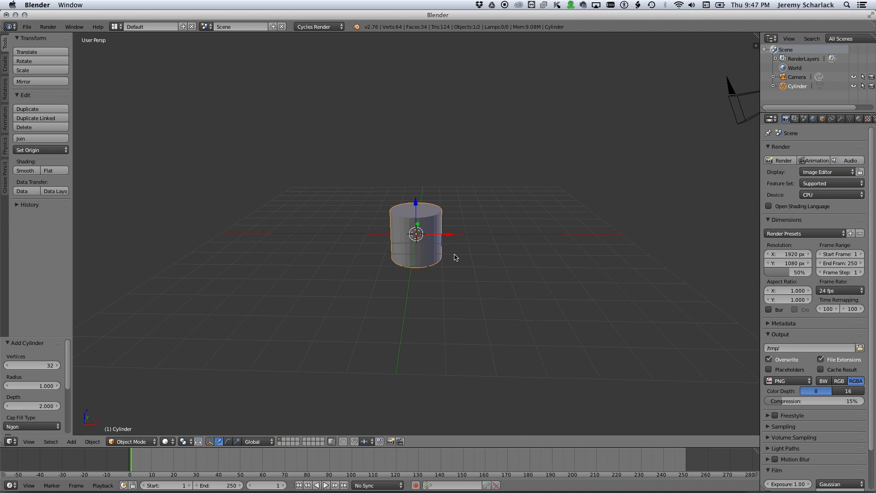
key("1")
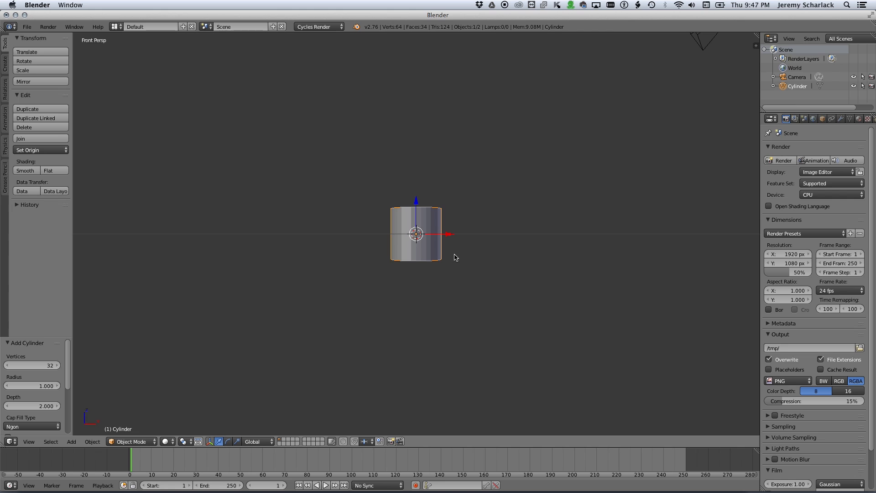
key("5")
scroll(454, 257, "up", 4)
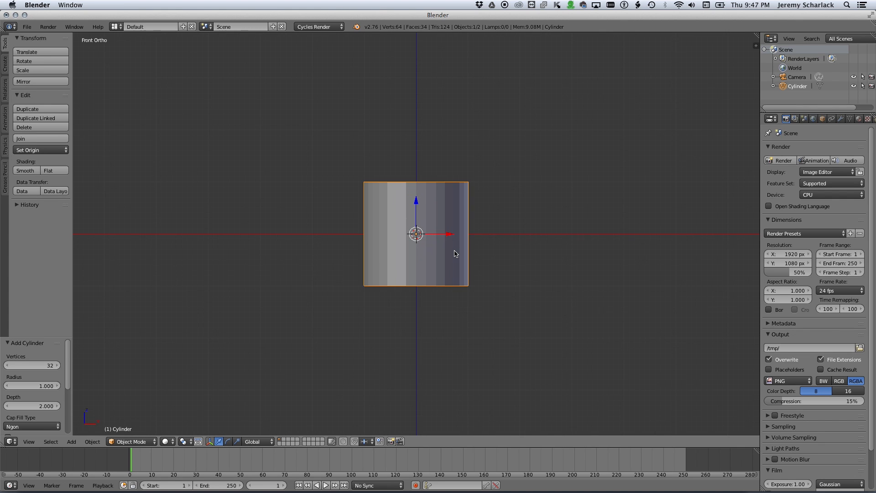
left_click(25, 171)
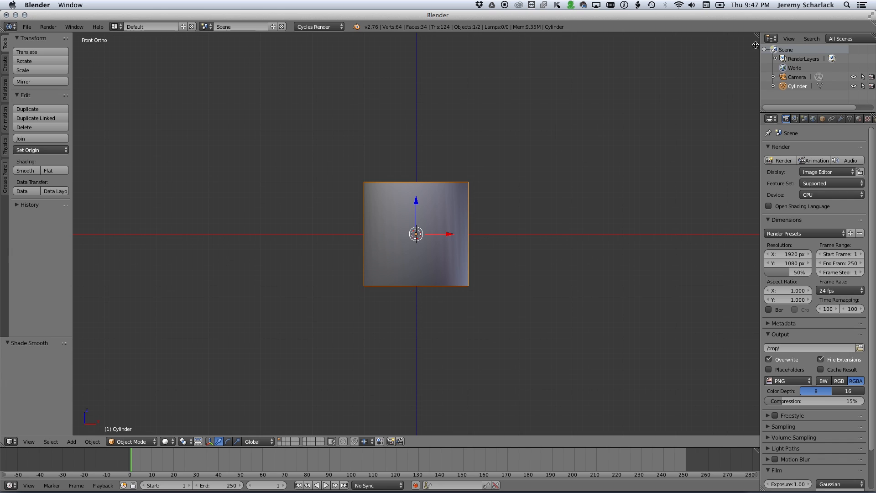
Step: Add Can 0253.png from the Can Caps folder as a background image in the 3D view
key("n")
key("n")
key("n")
scroll(697, 364, "down", 5)
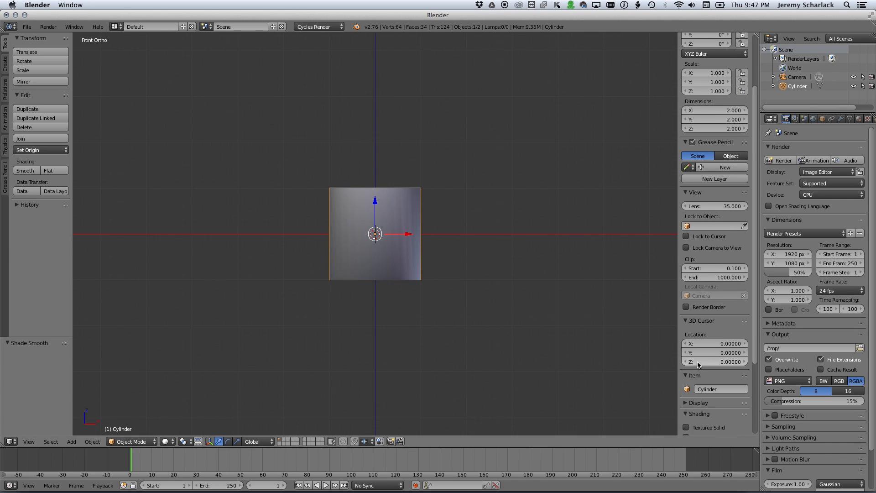
scroll(697, 364, "down", 5)
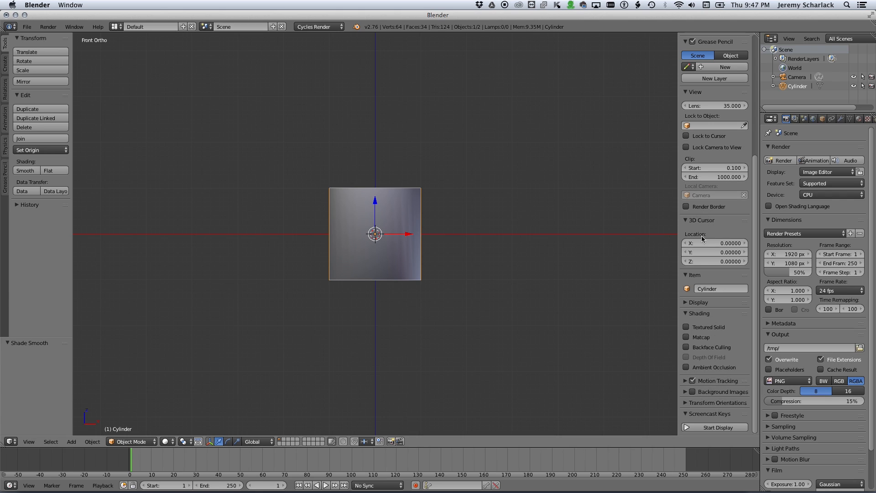
left_click(718, 392)
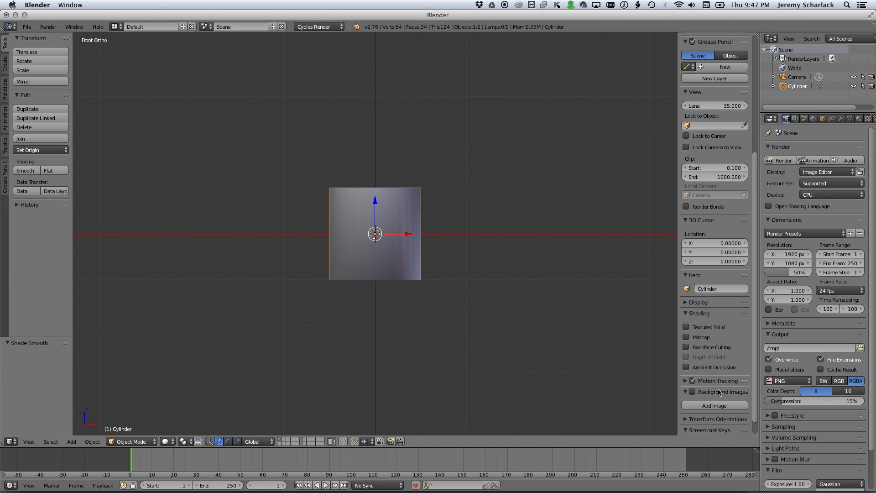
left_click(714, 405)
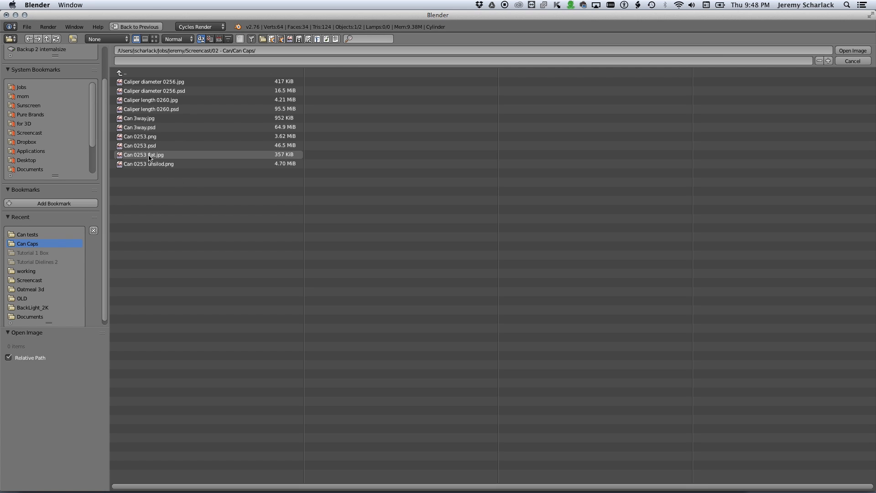
left_click(175, 138)
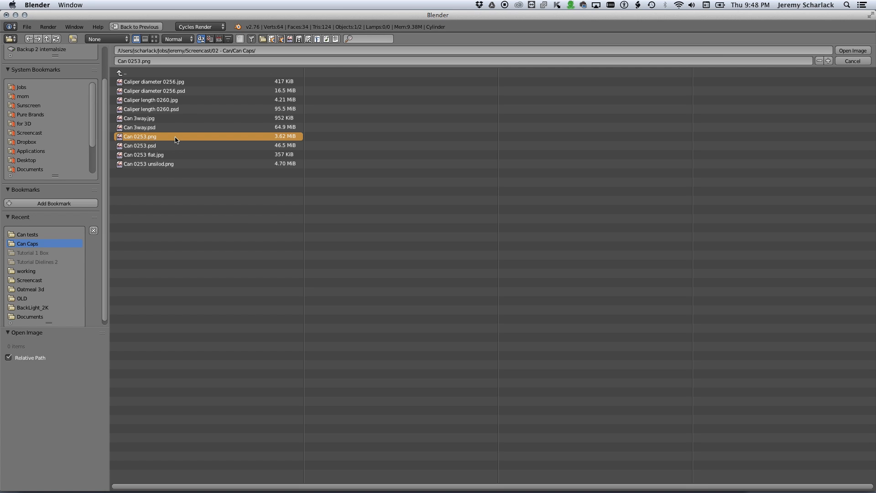
double_click(175, 137)
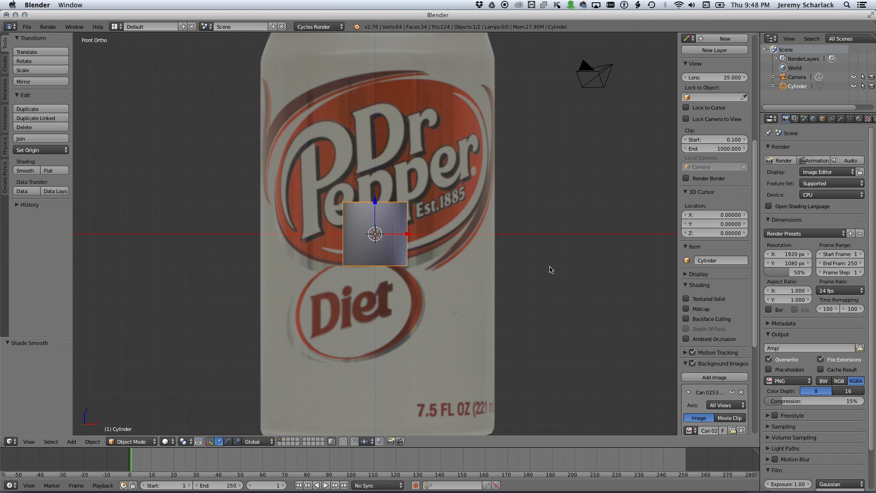
scroll(549, 269, "down", 5)
scroll(549, 268, "up", 6)
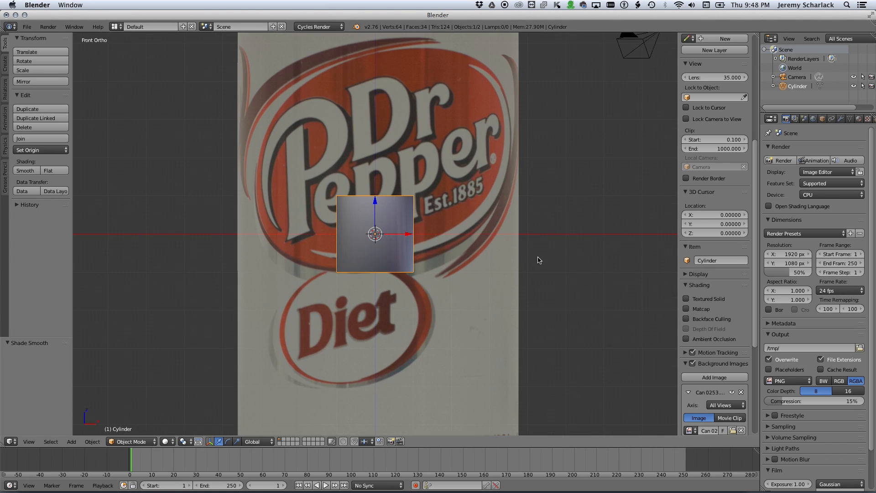
scroll(538, 260, "down", 3)
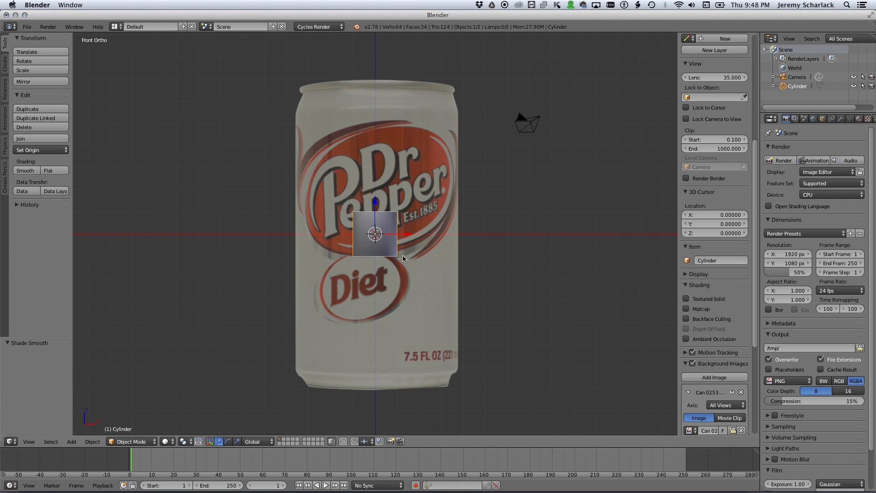
Step: Switch to Photoshop and read the can's length and diameter from the two caliper photos
key("super+Tab")
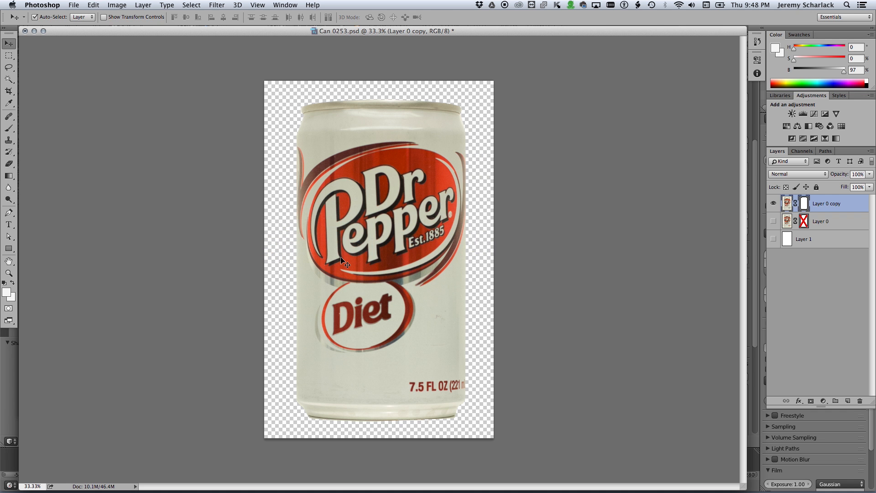
key("ctrl+Tab")
key("ctrl+Tab")
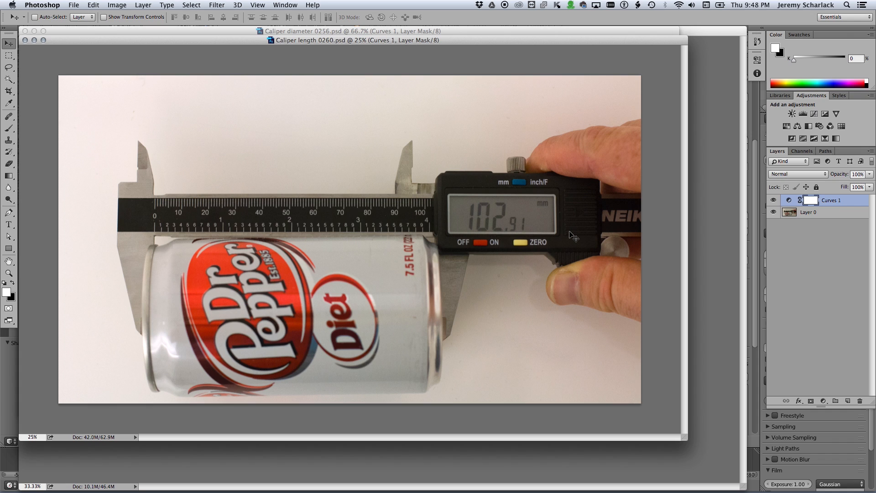
key("super")
key("super+grave")
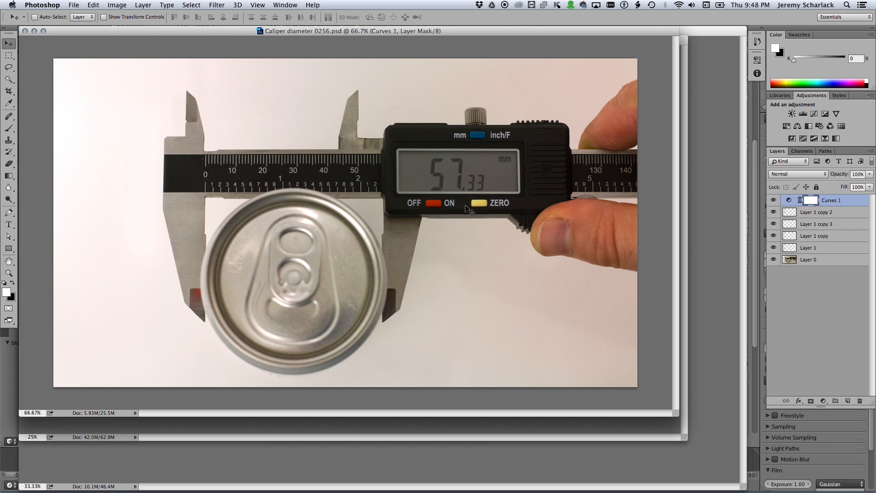
key("super+grave")
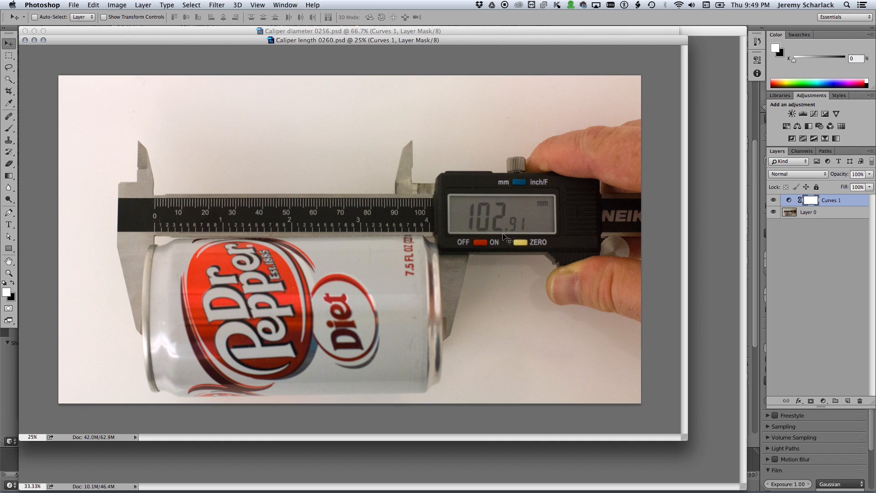
Step: Switch back to Blender and set the cylinder's Z dimension to 10.291
key("super+Tab")
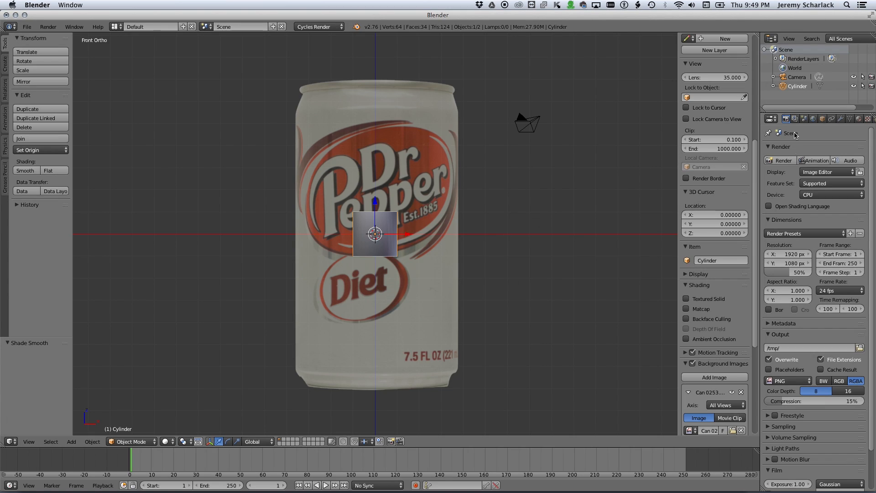
scroll(727, 139, "up", 8)
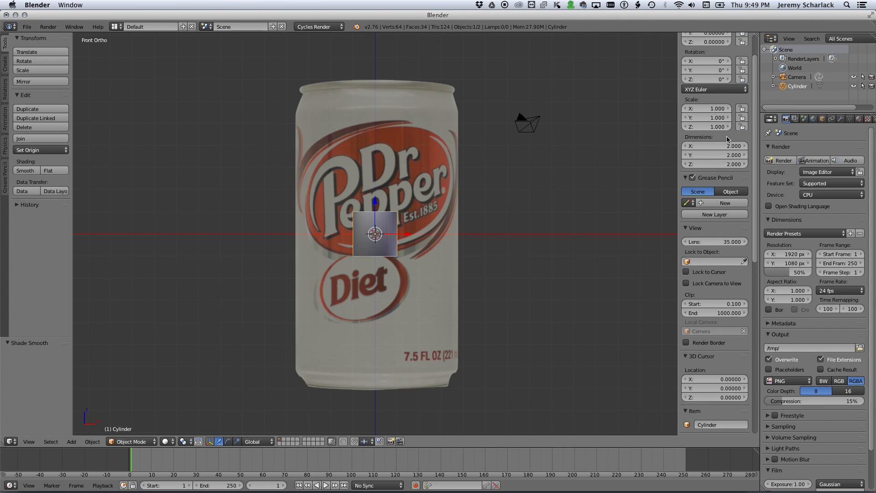
left_click(723, 164)
type("10.291")
key("Return")
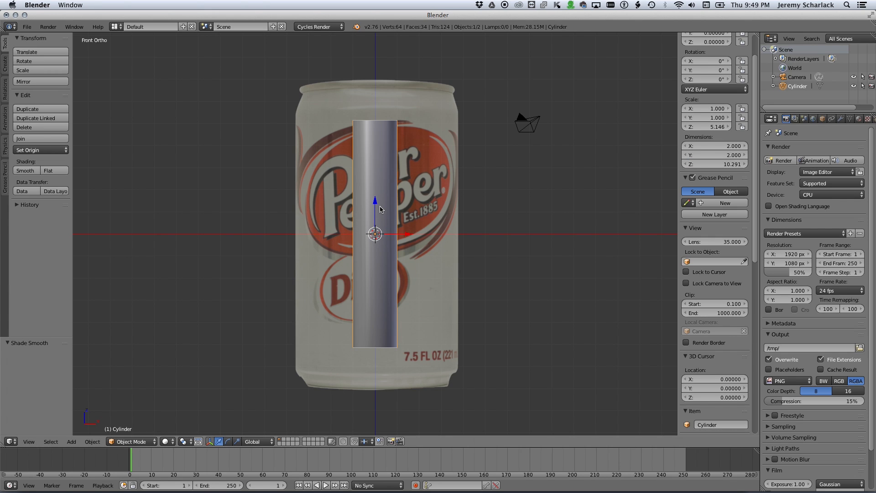
Step: Switch to Photoshop and read the can's diameter from the caliper diameter photo
key("super+Tab")
key("super")
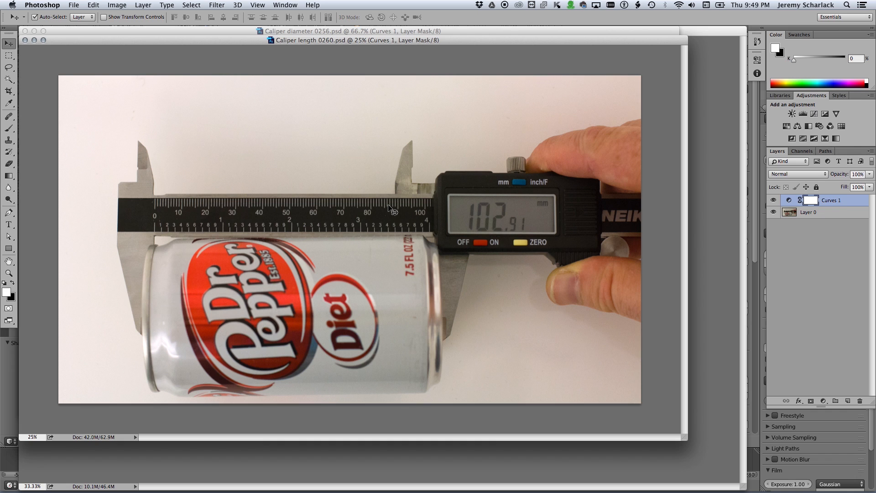
key("super+grave")
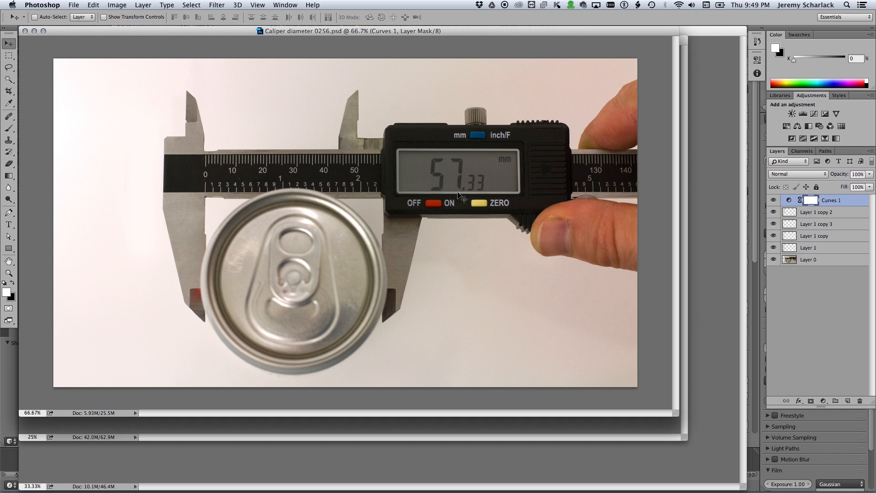
Step: Switch back to Blender and set the cylinder's X and Y dimensions to 5.733
key("super+Tab")
left_click(723, 146)
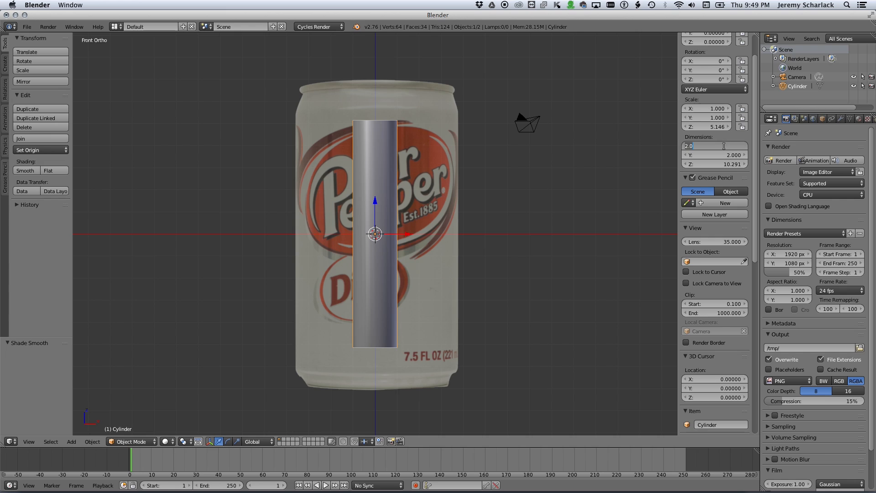
type("5.733")
key("Tab")
type("5.")
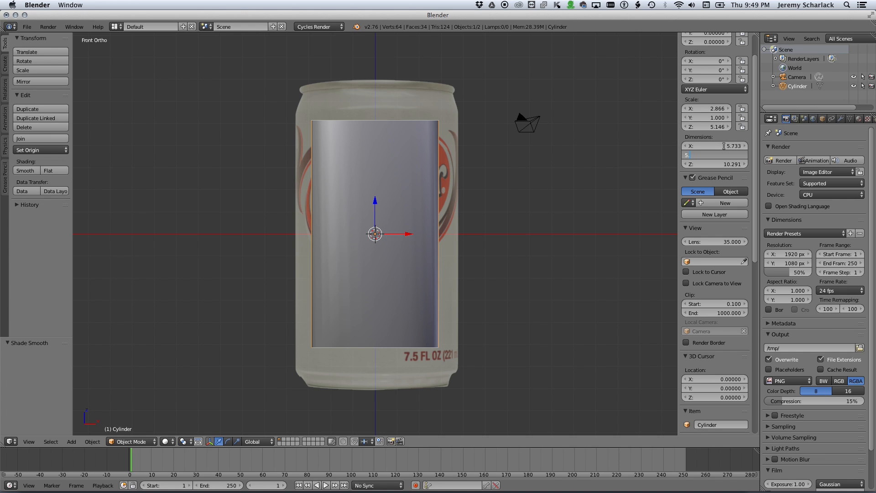
key("Return")
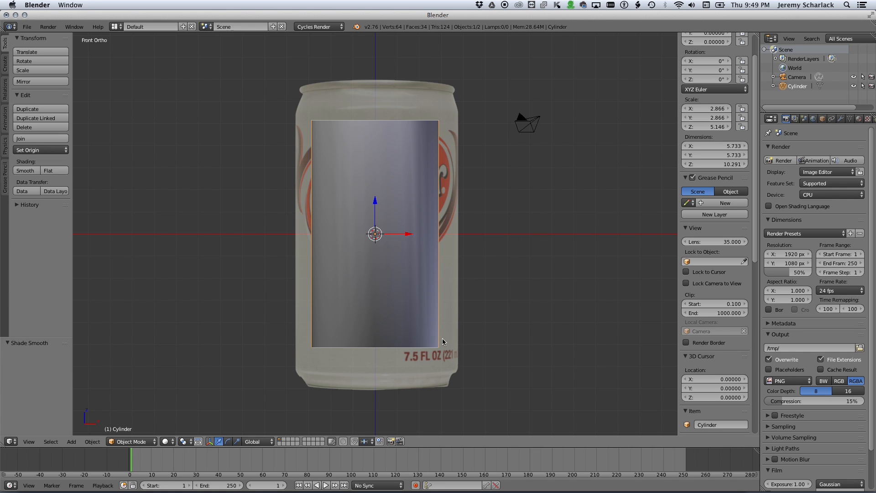
Step: Show the cylinder as a wireframe over the can photo in front orthographic view
key("z")
middle_click_drag(461, 237, 412, 199)
key("KP_1")
key("z")
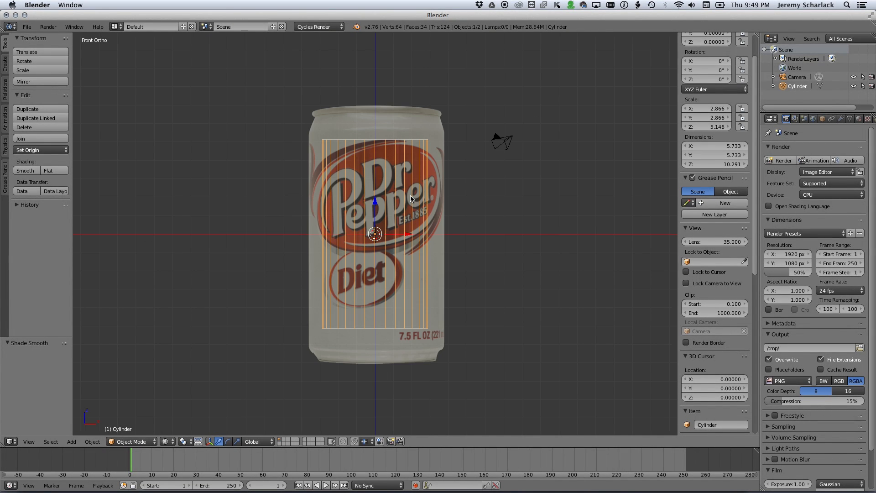
Step: Set the background image's size to 7.500 so the can photo matches the cylinder's height
scroll(726, 319, "down", 9)
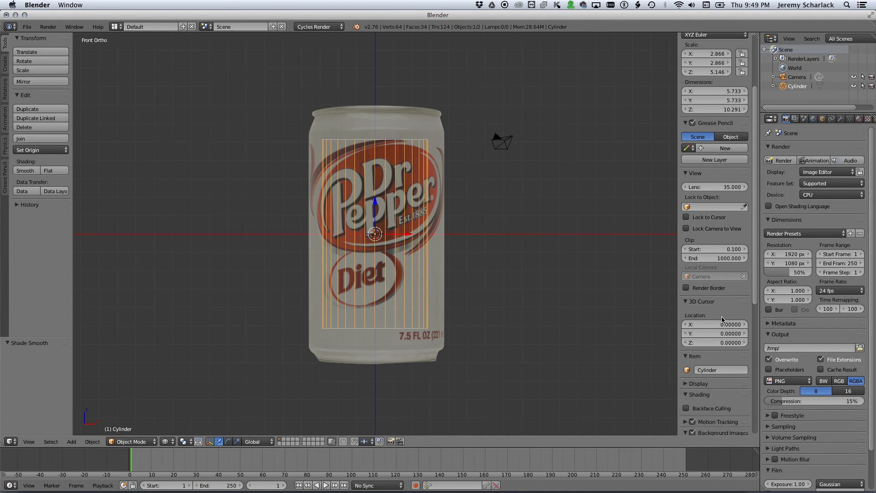
scroll(725, 318, "down", 7)
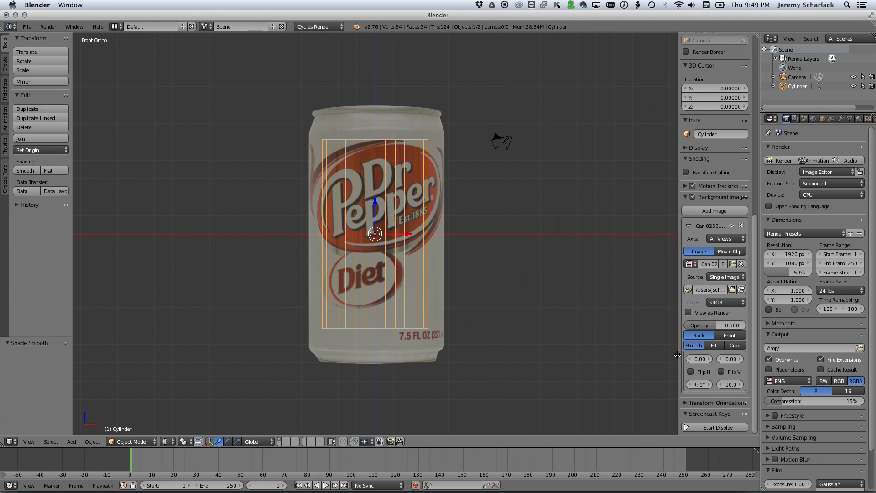
left_click_drag(676, 355, 653, 359)
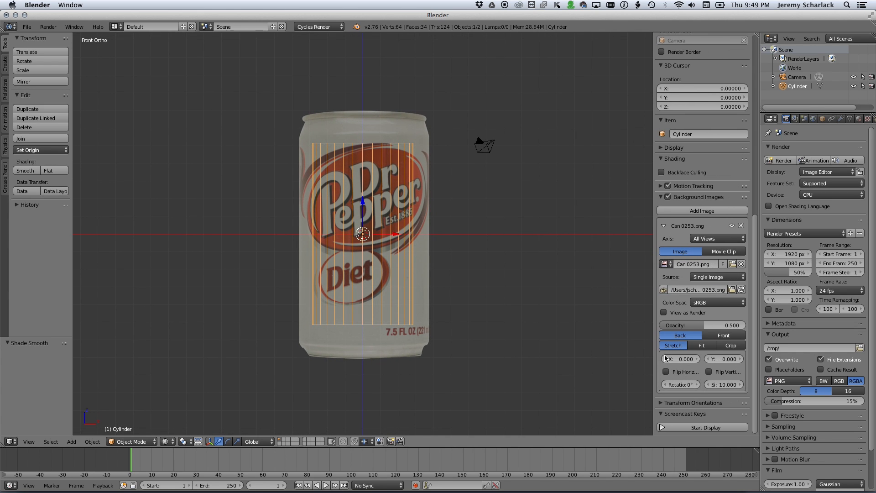
left_click(728, 386)
left_click_drag(729, 385, 669, 385)
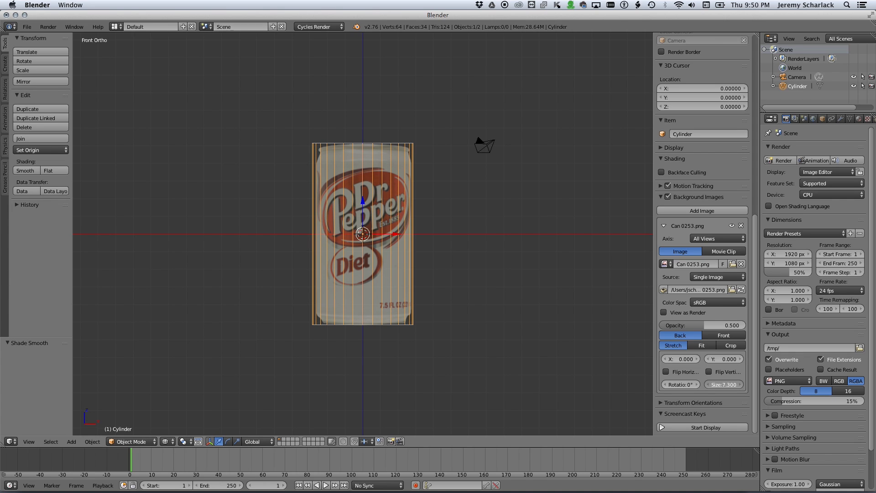
left_click_drag(668, 385, 672, 385)
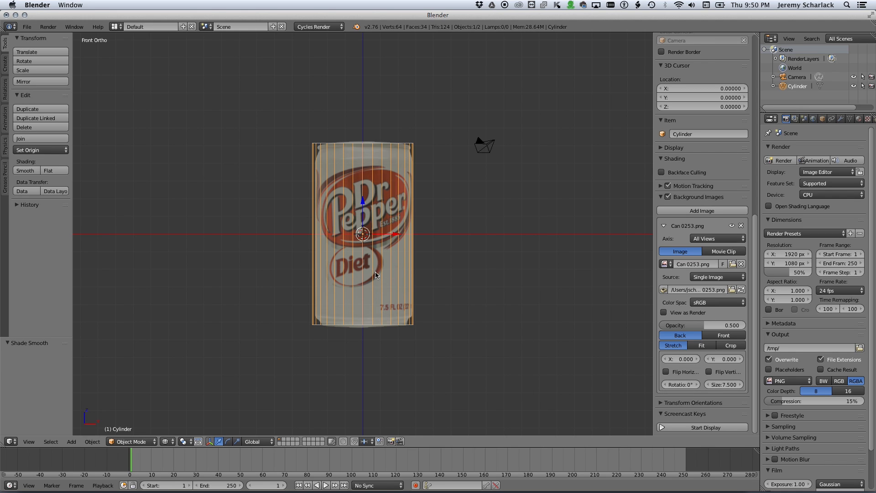
Step: Set the background image's Y offset to 0.030 to centre the can vertically on the cylinder
scroll(375, 274, "up", 2)
scroll(375, 272, "up", 1)
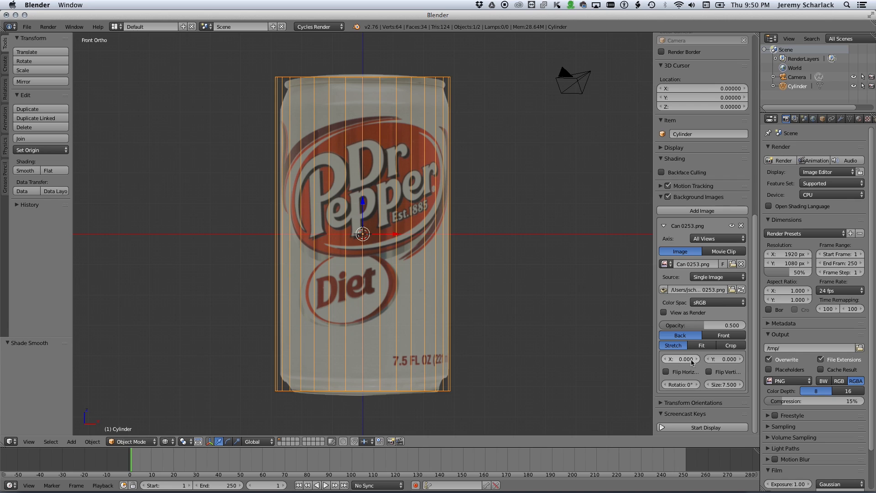
mouse_move(725, 358)
left_mouse_down()
mouse_move(739, 359)
mouse_move(727, 359)
left_mouse_up()
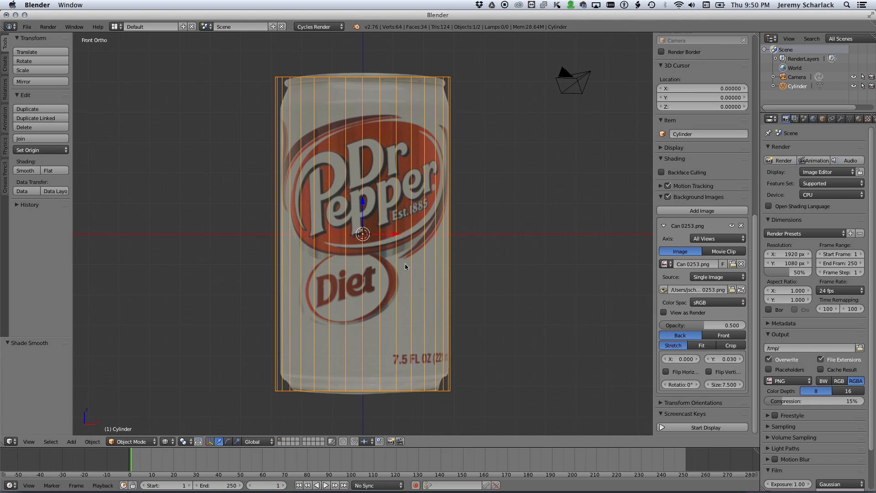
Step: Return the cylinder to solid shading and view it in perspective from slightly above
key("z")
middle_click_drag(405, 263, 442, 180)
key("KP_5")
scroll(442, 180, "down", 2)
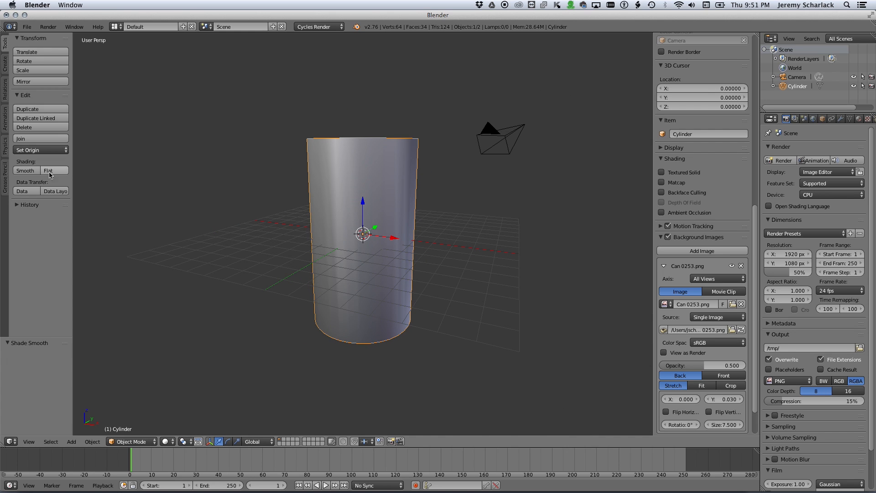
middle_click_drag(332, 145, 347, 168)
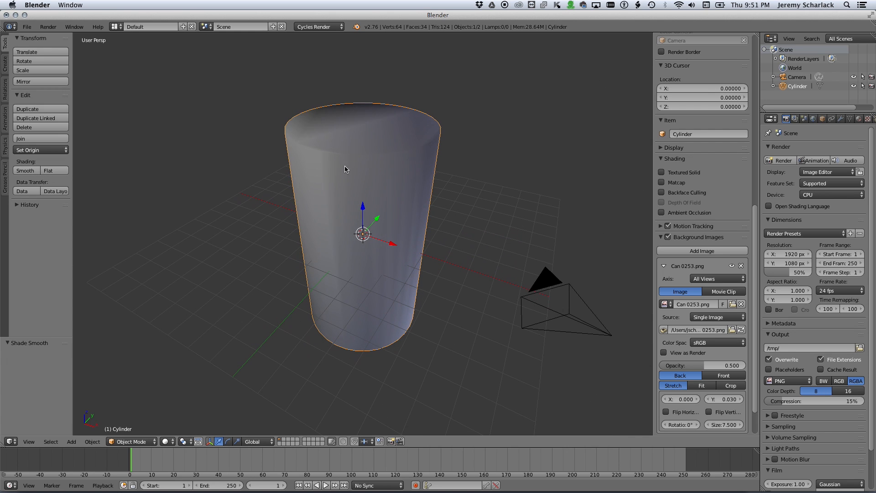
Step: Add a Subdivision Surface modifier to the cylinder
left_click(840, 119)
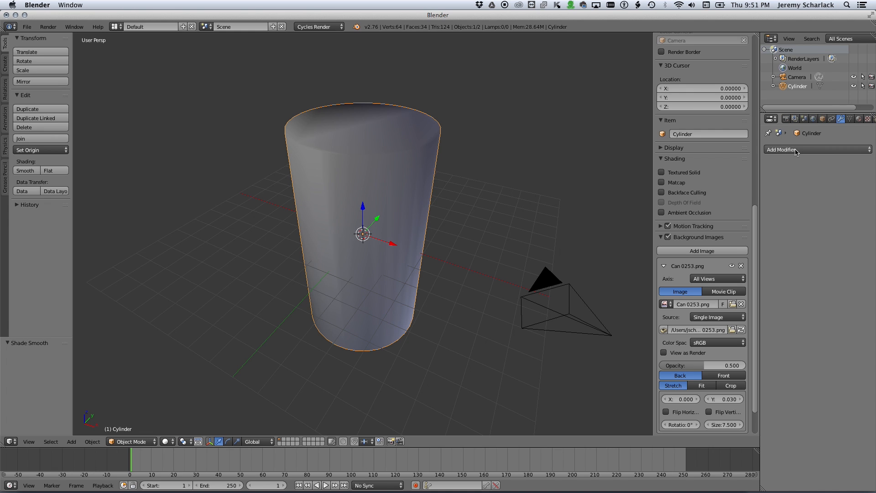
scroll(441, 198, "up", 3)
scroll(441, 197, "down", 5)
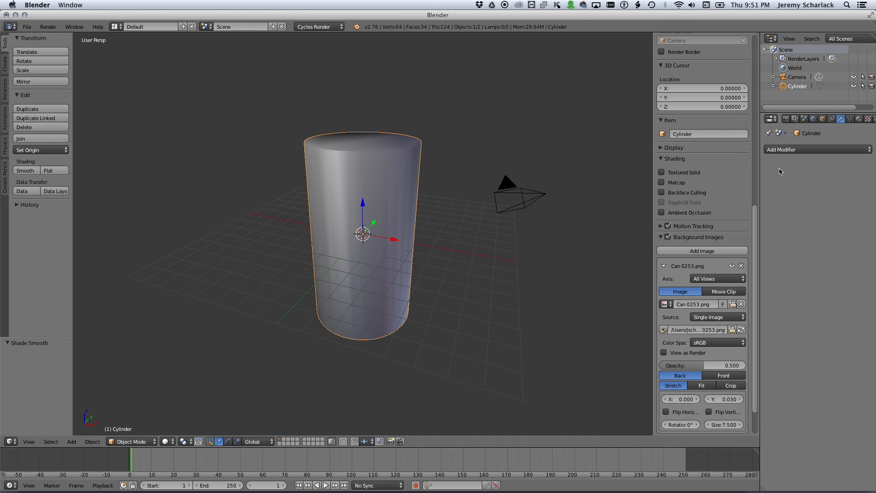
left_click(783, 149)
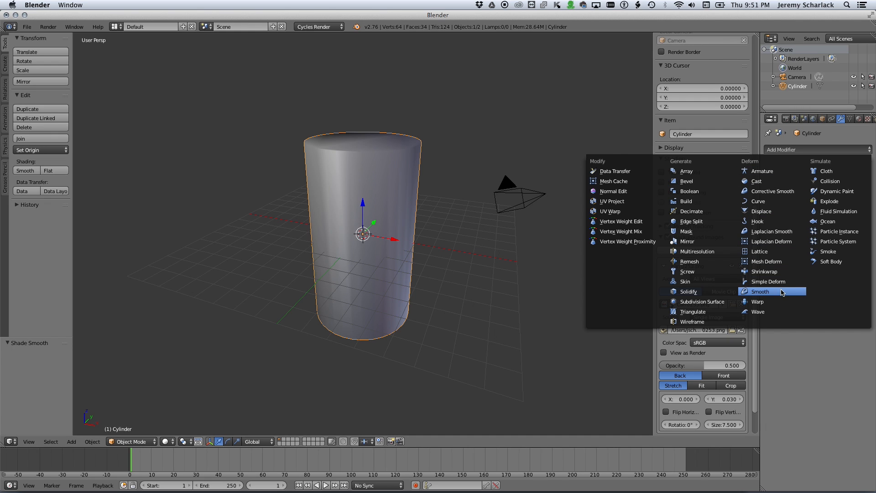
left_click(711, 302)
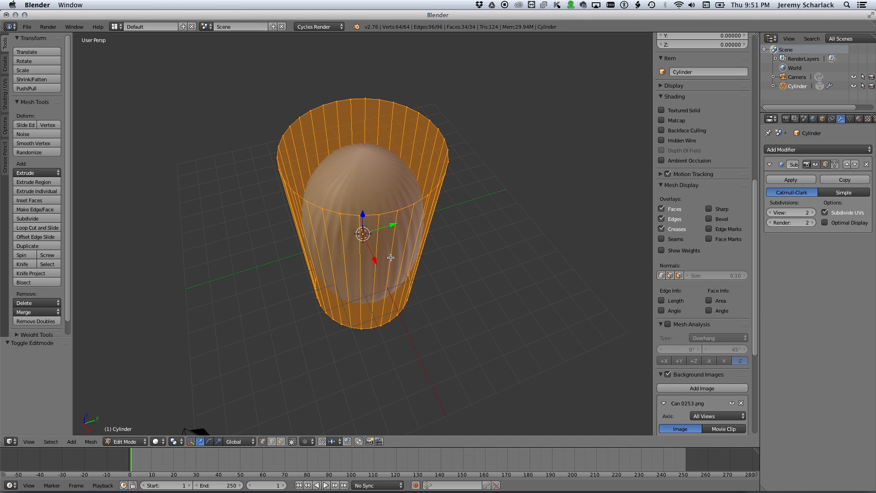
Step: In Edit Mode, hide the Subdivision Surface modifier's effect and deselect all of the cylinder's geometry
middle_click_drag(390, 258, 376, 191)
middle_click_drag(404, 250, 392, 293)
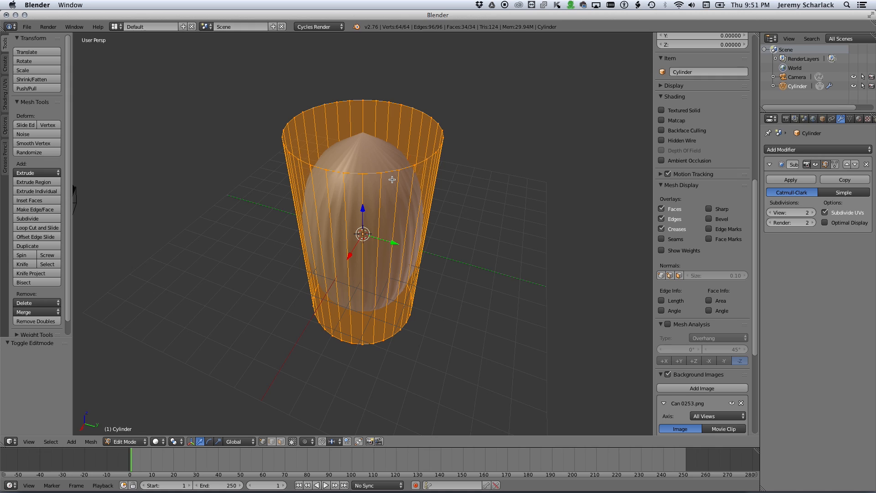
left_click(825, 164)
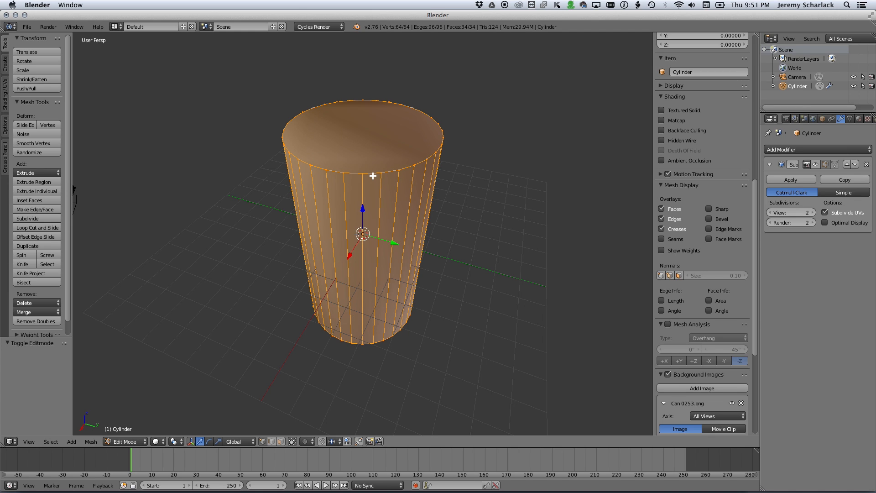
key("a")
scroll(419, 191, "up", 1)
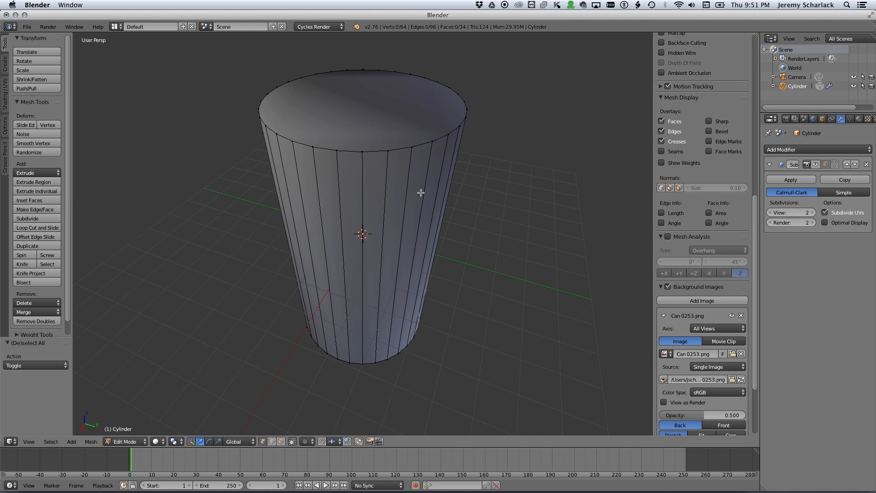
scroll(420, 193, "up", 1)
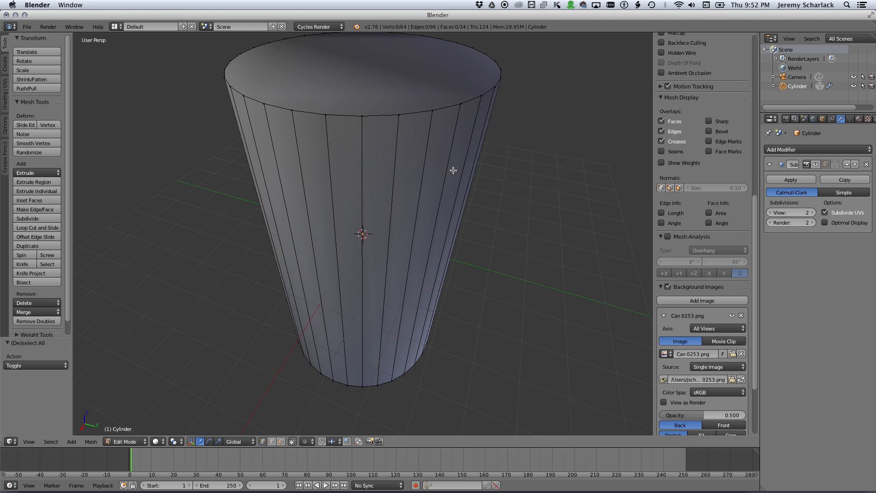
scroll(453, 170, "down", 1)
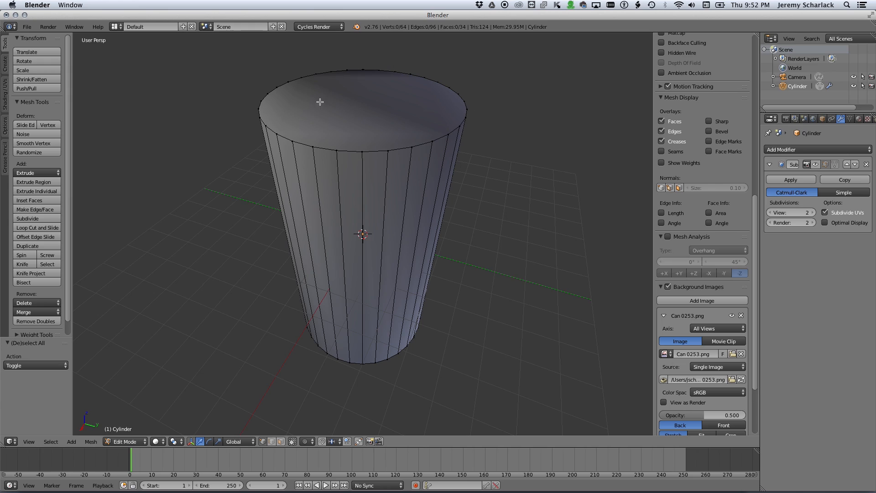
Step: Select the cylinder's upper and lower rim edge loops one at a time, clearing each selection
right_click(403, 148, "alt")
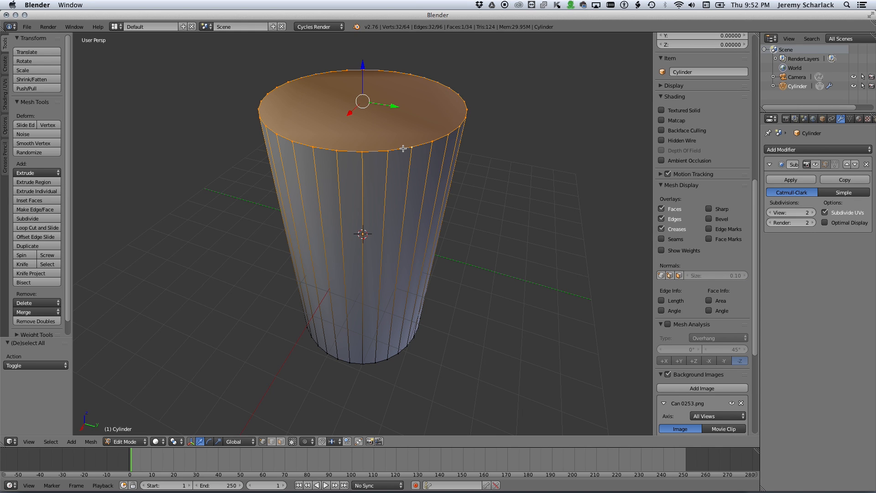
key("a")
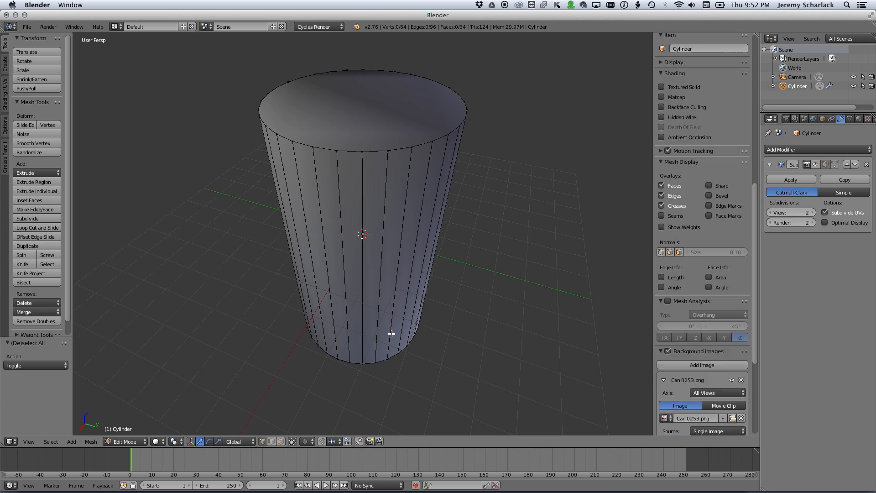
right_click(383, 360, "alt")
key("a")
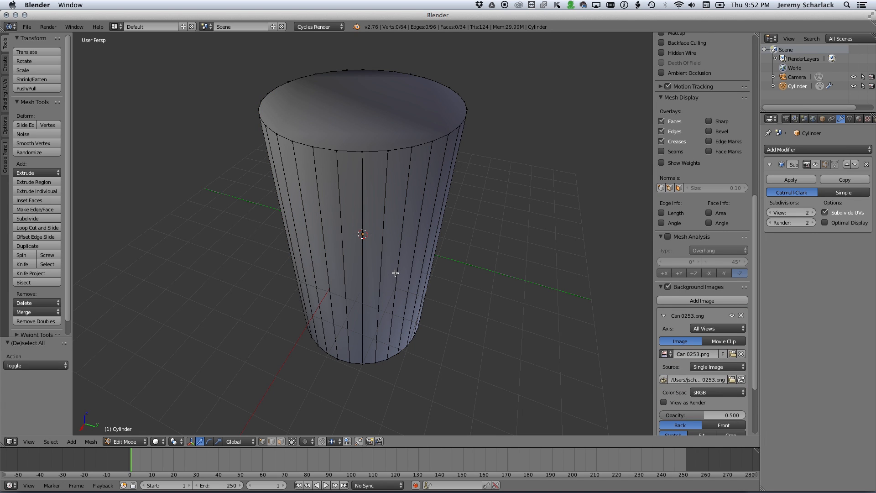
Step: Show the Subdivision Surface modifier's effect on the cylinder in the viewport again, staying in Edit Mode
key("Tab")
key("Tab")
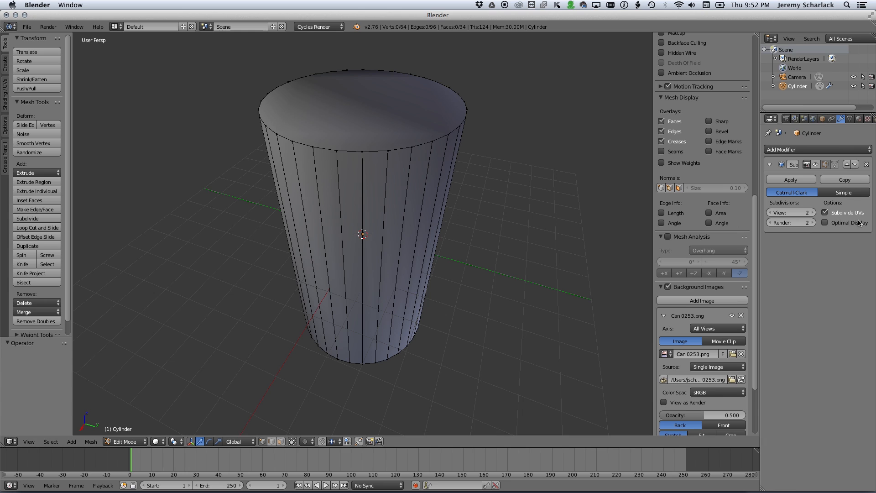
left_click(815, 165)
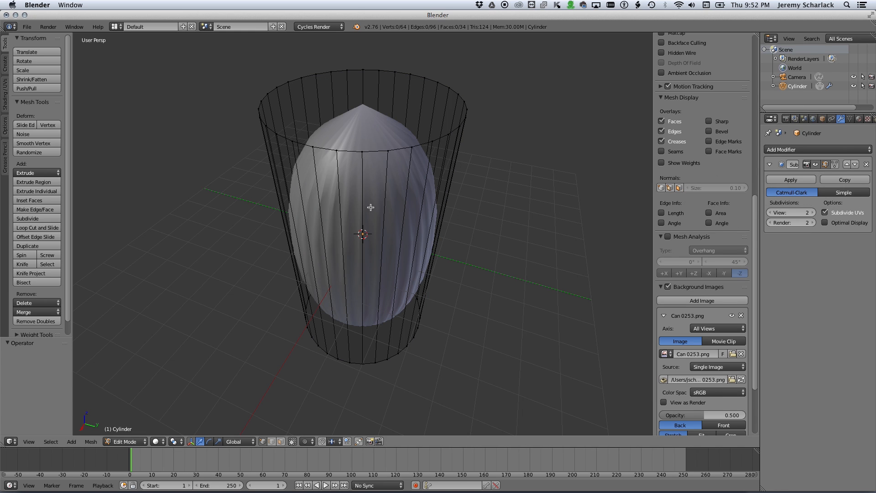
middle_click_drag(432, 291, 420, 254)
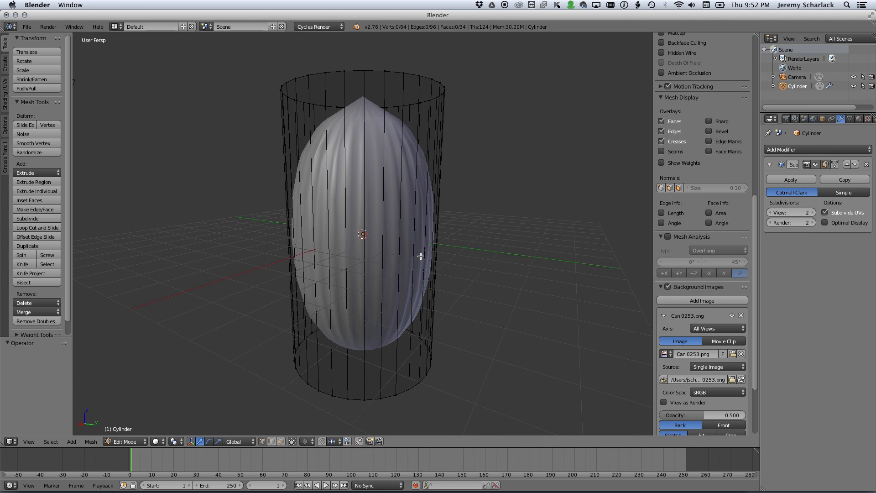
Step: Add two evenly spaced horizontal loop cuts around the cylinder without sliding them
key("ctrl+r")
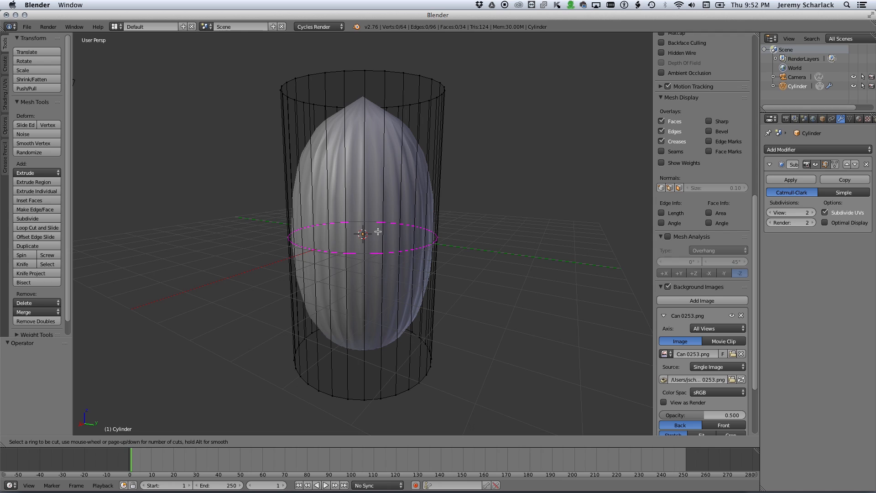
scroll(378, 232, "up", 1)
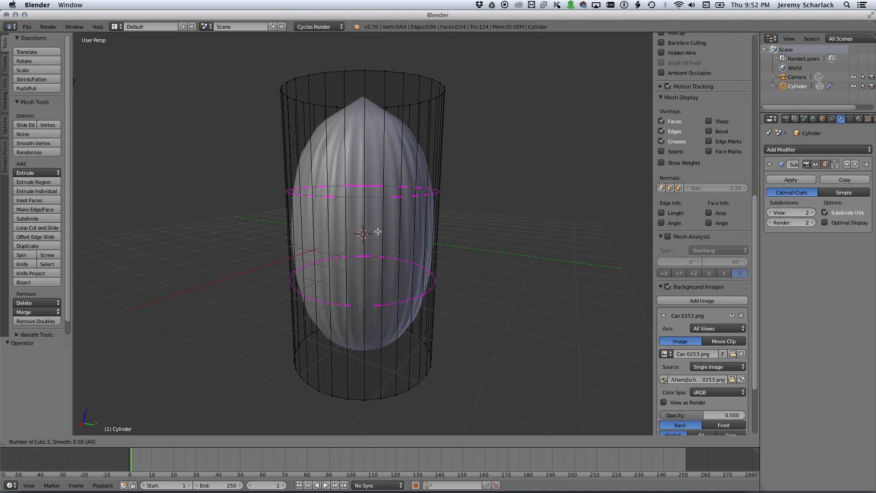
left_click(378, 232)
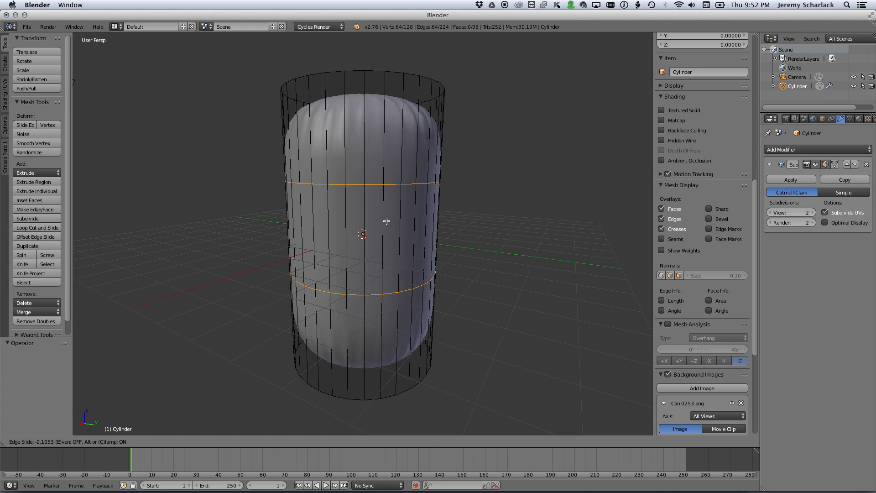
right_click(387, 220)
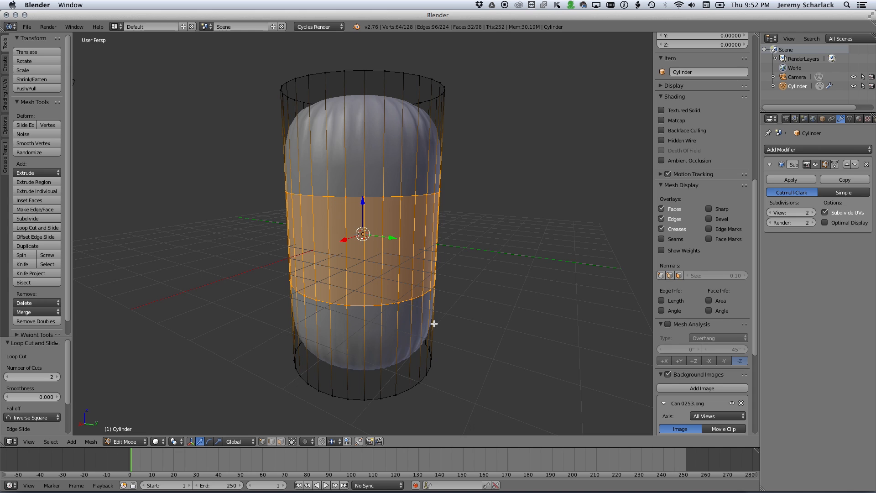
Step: Scale the two new edge loops apart along Z by about 2.945, close to the cylinder's upper and lower rims
key("s")
key("z")
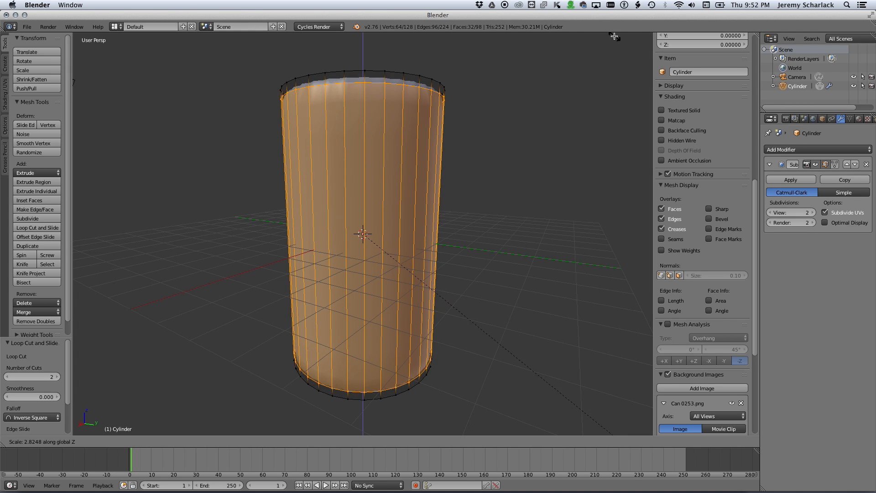
left_click(630, 36)
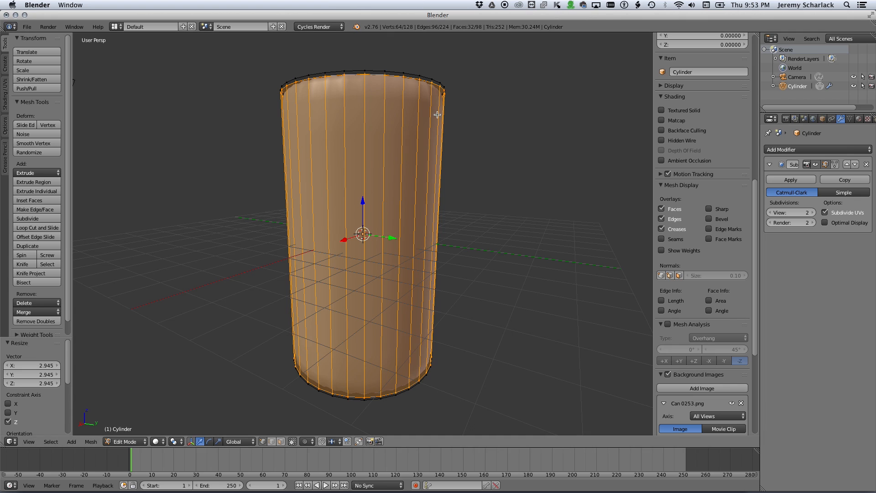
Step: Select the edge loop around the cylinder's top rim, with everything else deselected
middle_click_drag(437, 115, 399, 171)
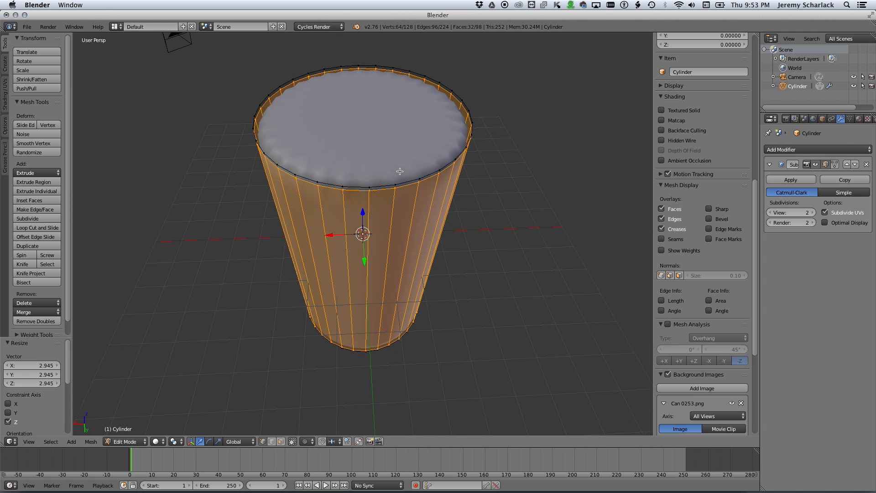
right_click(427, 175)
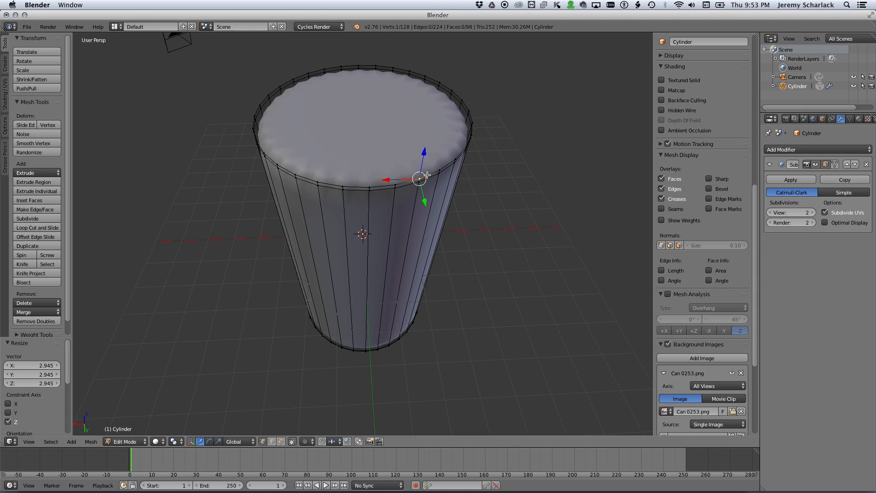
key("a")
key("a")
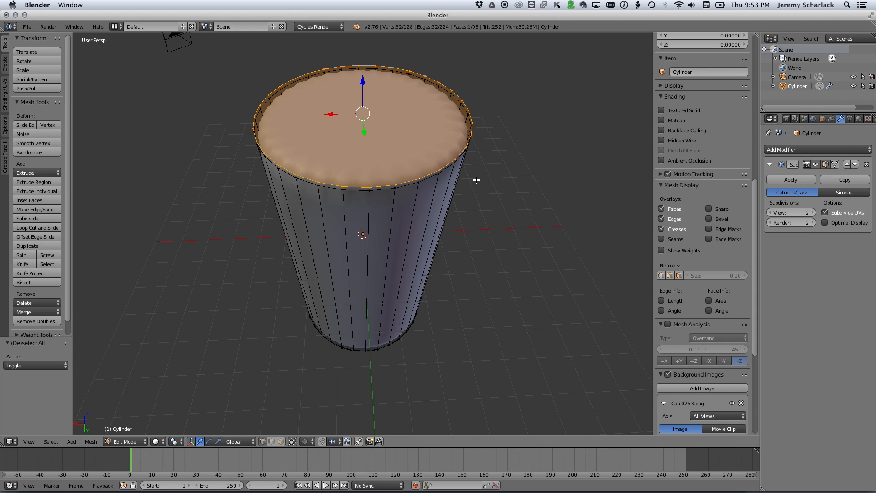
key("s")
key("z")
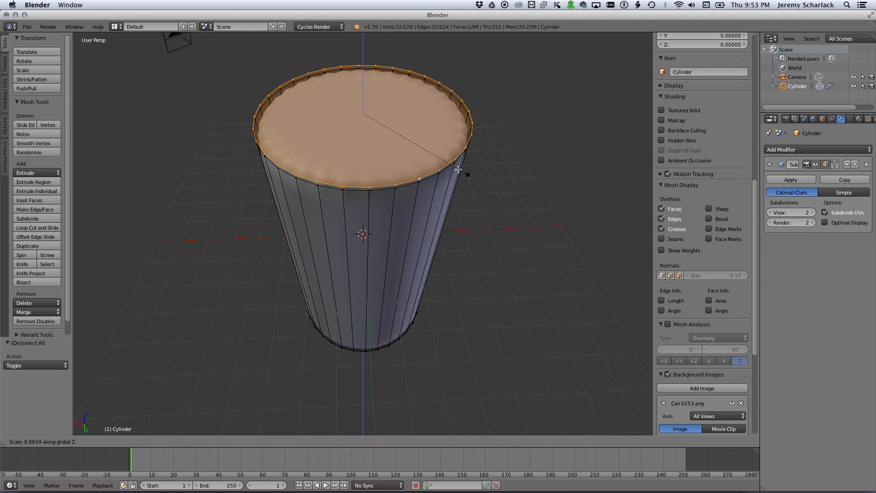
key("Escape")
Step: Scale the top rim loop inward to about 0.885 and delete its cap with the Only Faces option
key("s")
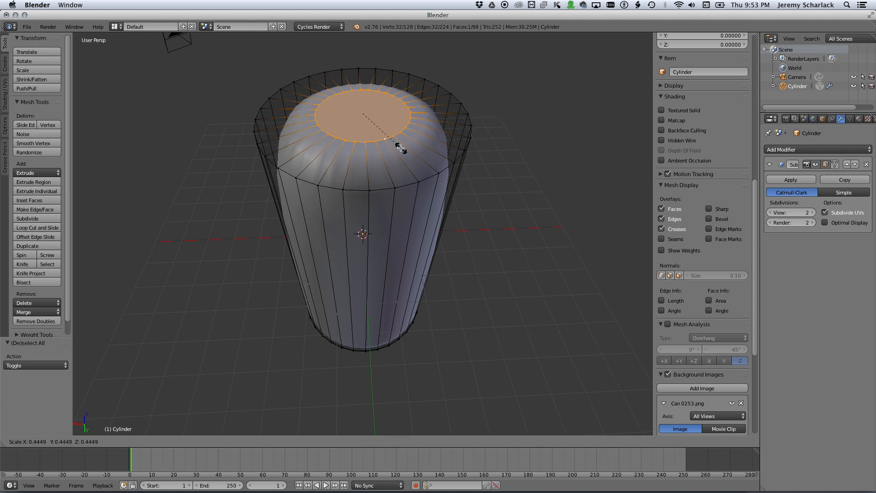
left_click(448, 172)
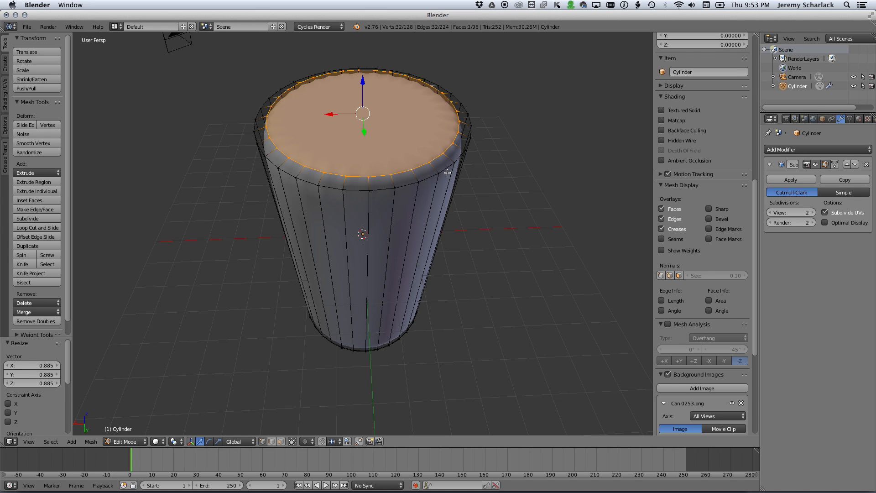
key("x")
key("x")
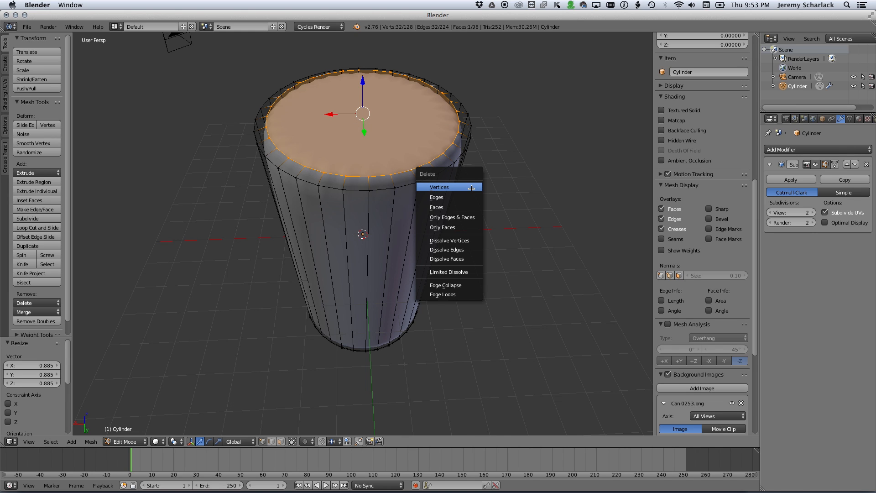
left_click(464, 229)
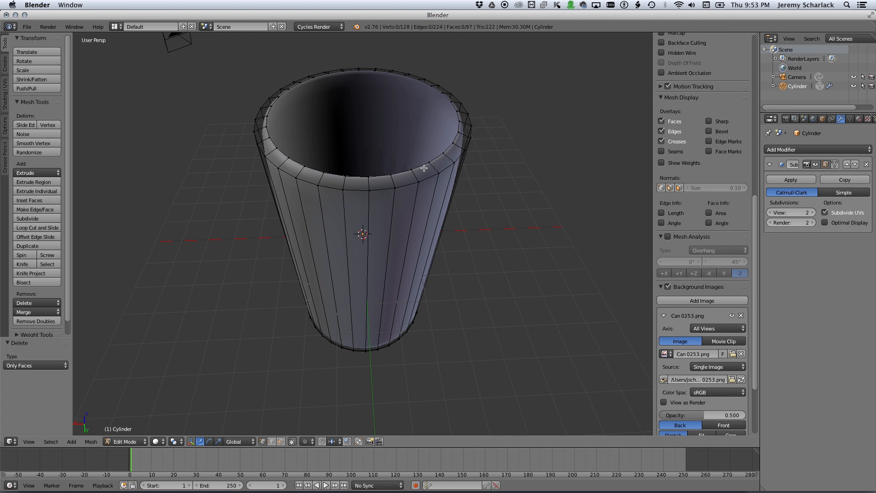
Step: Select the top opening's inner edge loop and extrude it inward twice, scaled to about 0.505 and about 0.448
key("a")
key("a")
right_click(424, 164, "alt")
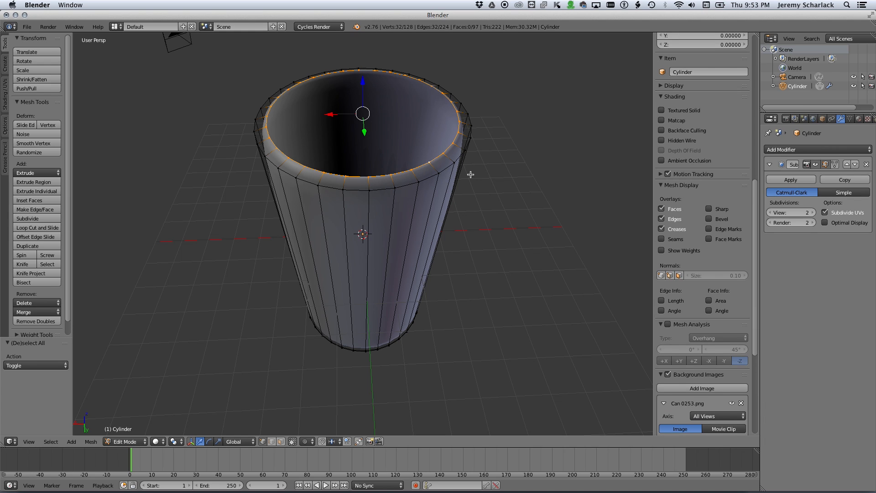
key("e")
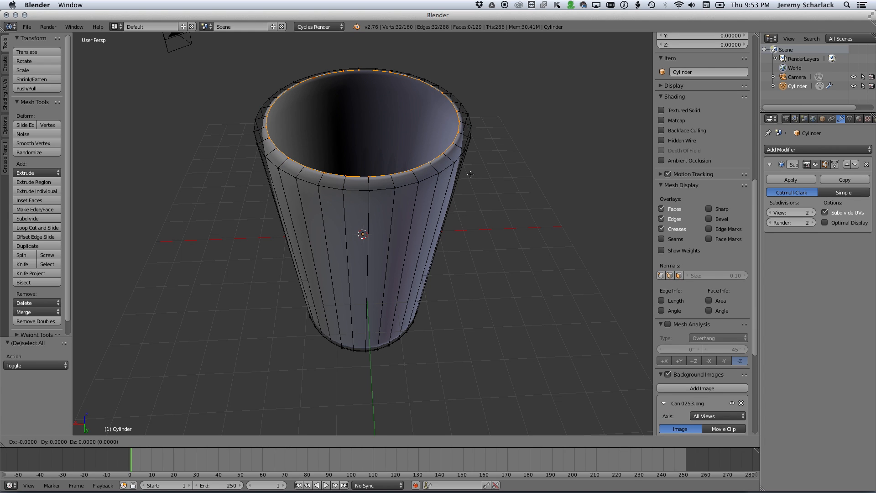
key("s")
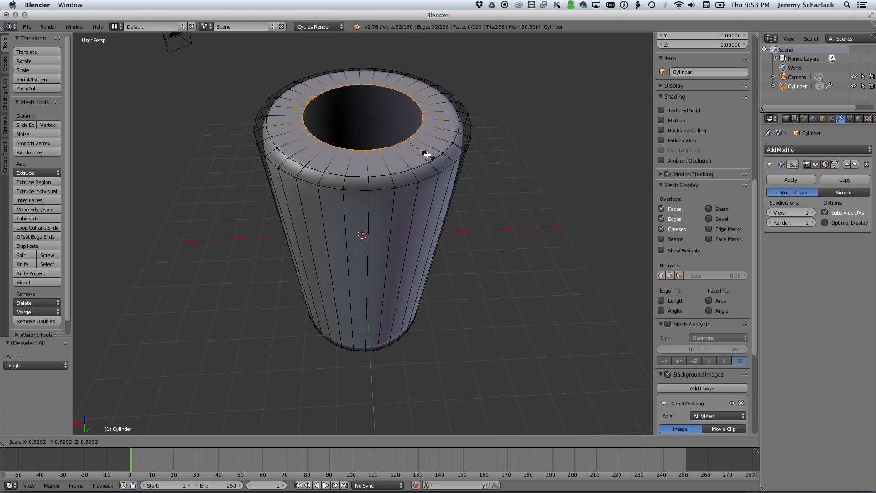
left_click(414, 149)
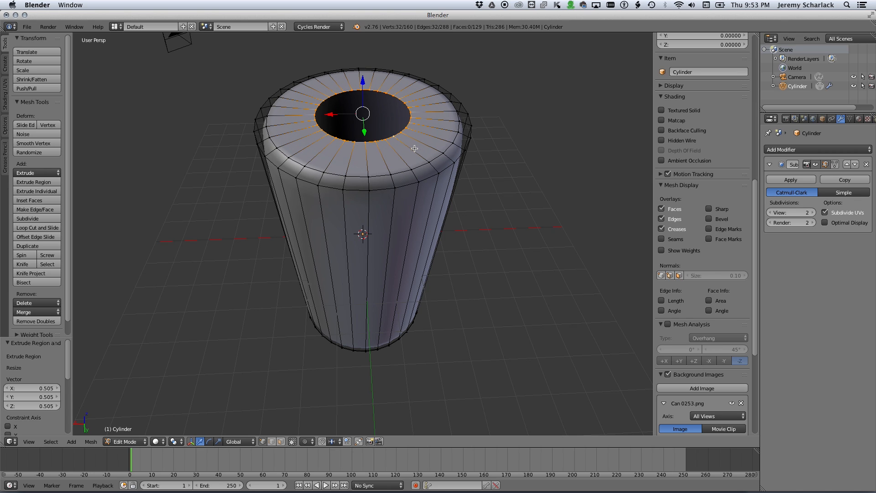
key("e")
key("s")
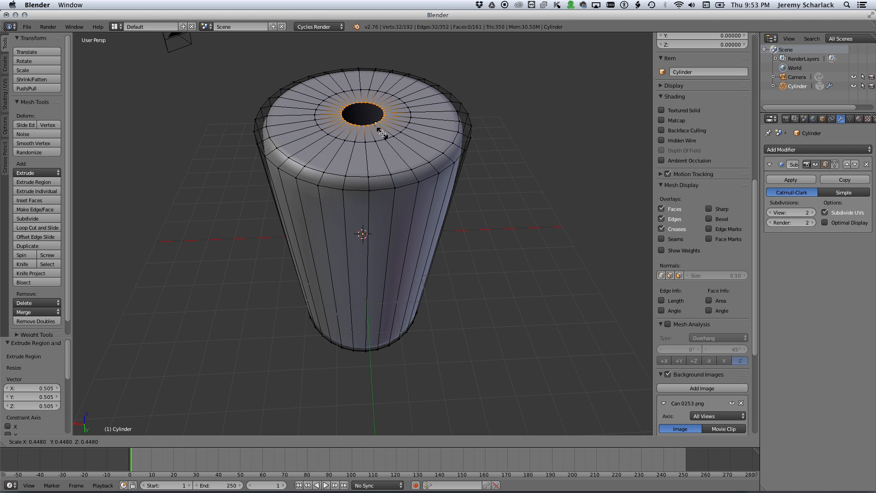
left_click(382, 133)
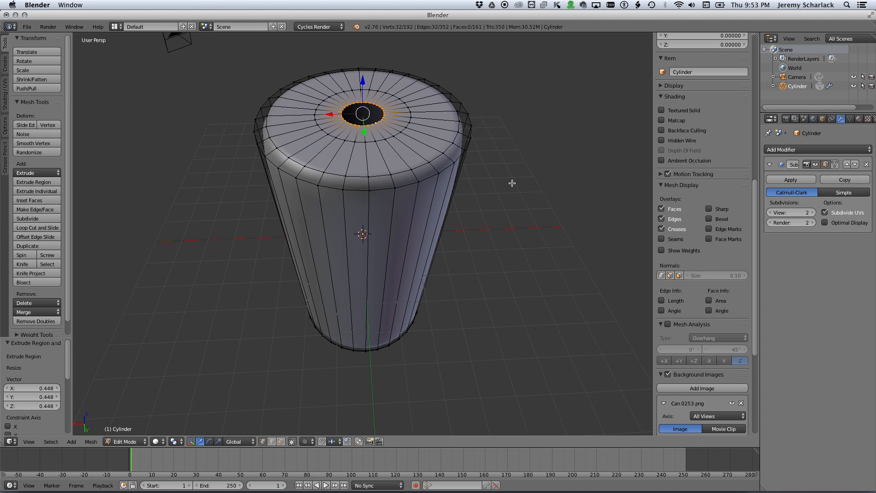
Step: Close the small hole in the can's top by merging the selected inner ring of vertices At Center
key("space")
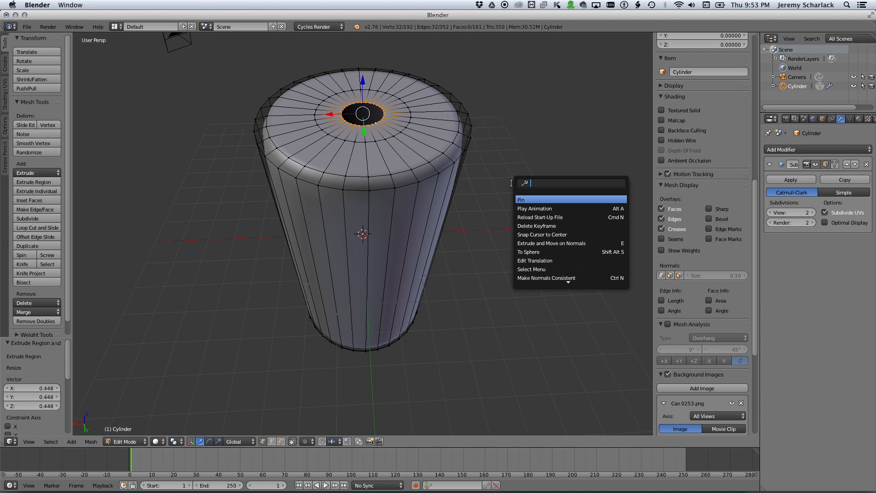
type("merg")
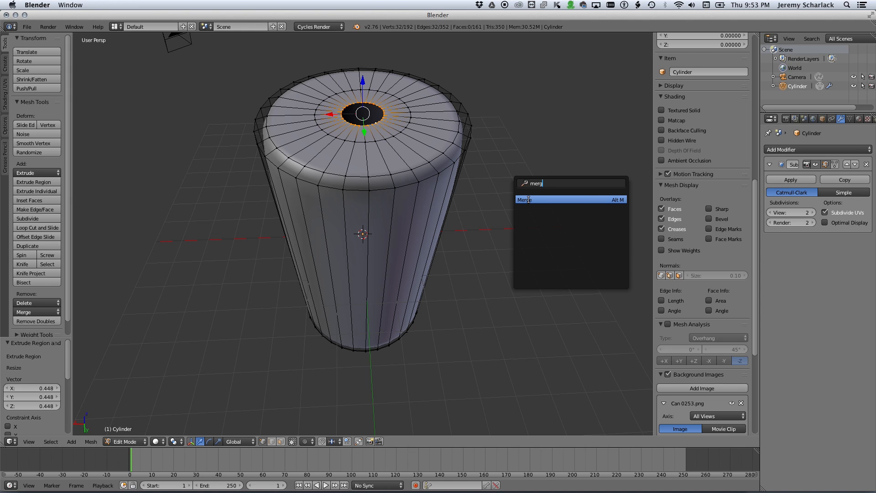
left_click(528, 199)
left_click(513, 211)
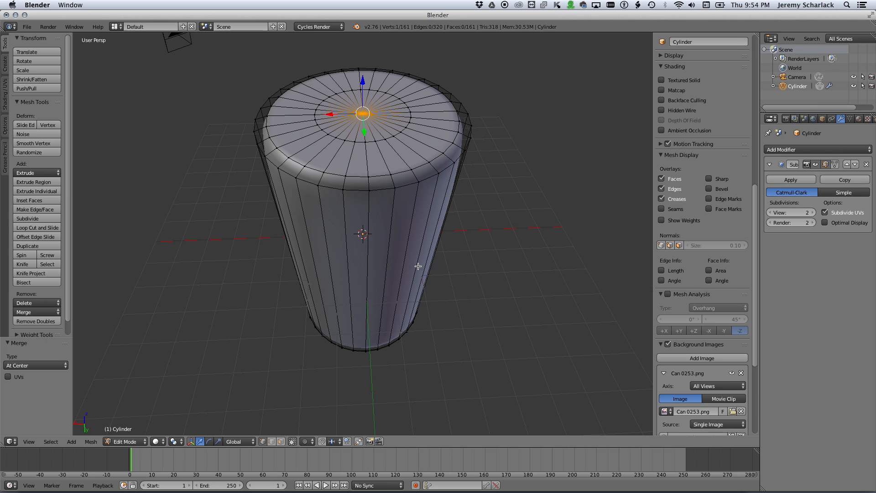
middle_click_drag(418, 266, 430, 203)
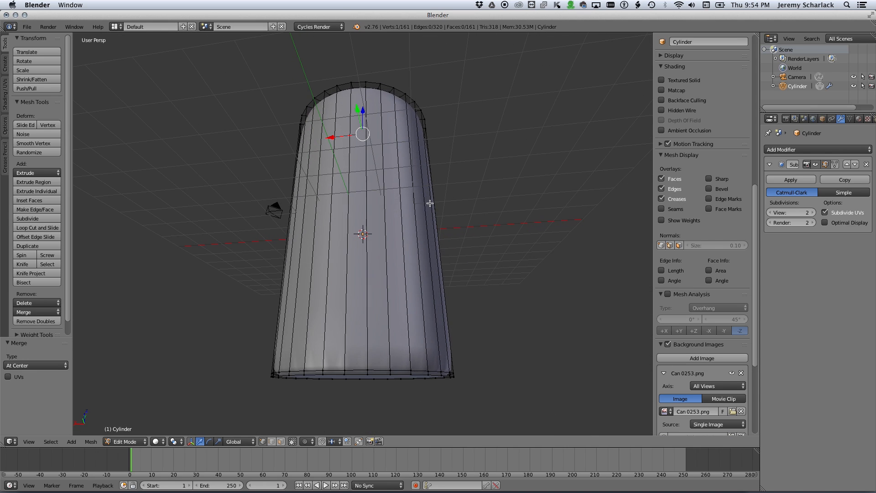
mouse_move(415, 307)
middle_mouse_down()
mouse_move(426, 268)
mouse_move(387, 348)
mouse_move(424, 301)
middle_mouse_up()
scroll(426, 267, "down", 5)
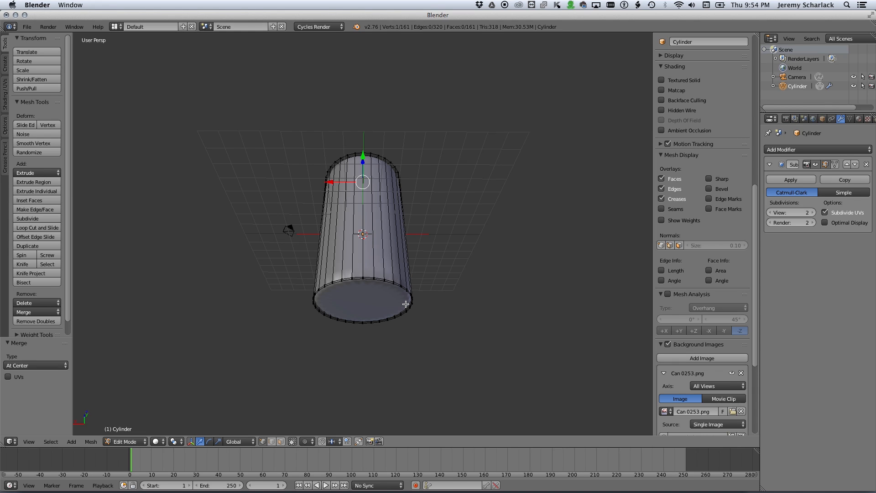
key("super+Tab")
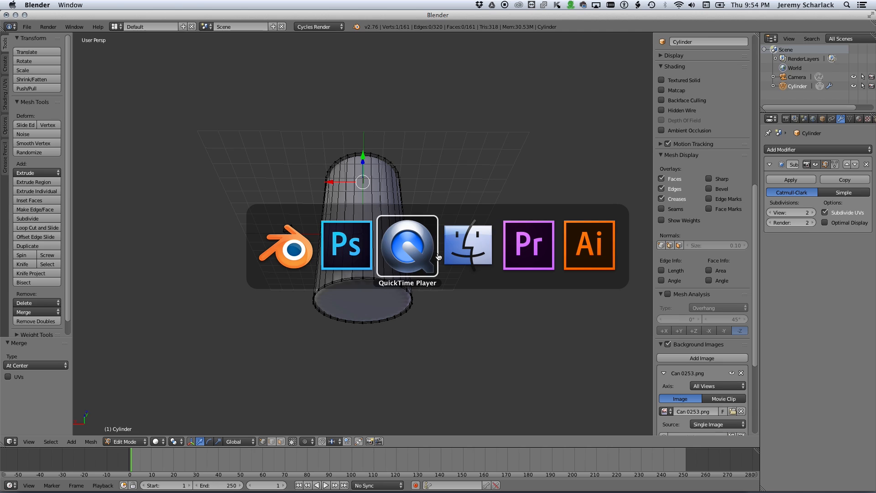
key("ctrl+super+n")
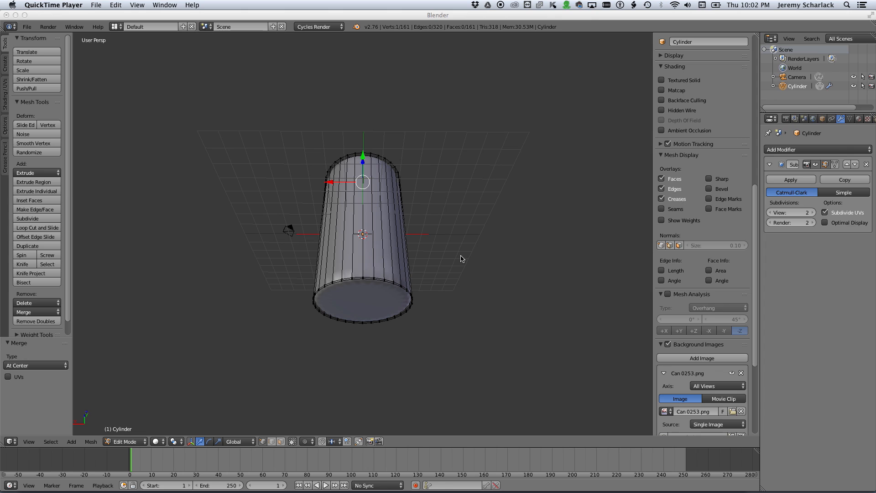
Step: Examine the shape of a can's base in Firefox's soda can bottom image results and Illustrator's Can Outline.ai drawing
key("super+Tab")
key("super+Tab")
key("super+Tab")
key("super+Tab")
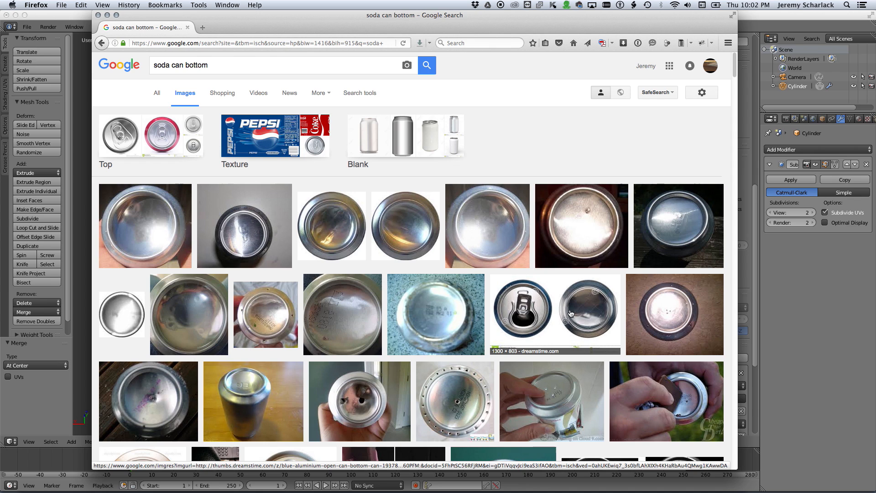
scroll(570, 312, "down", 2)
scroll(571, 313, "down", 5)
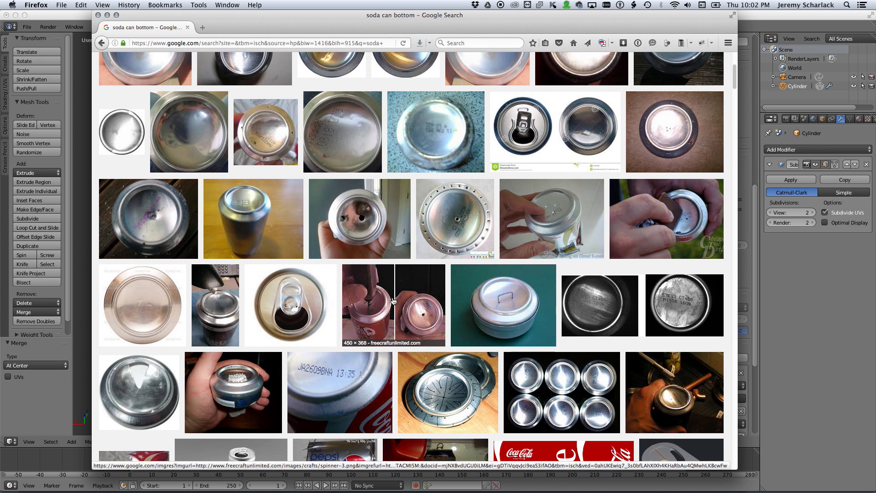
key("super+Tab")
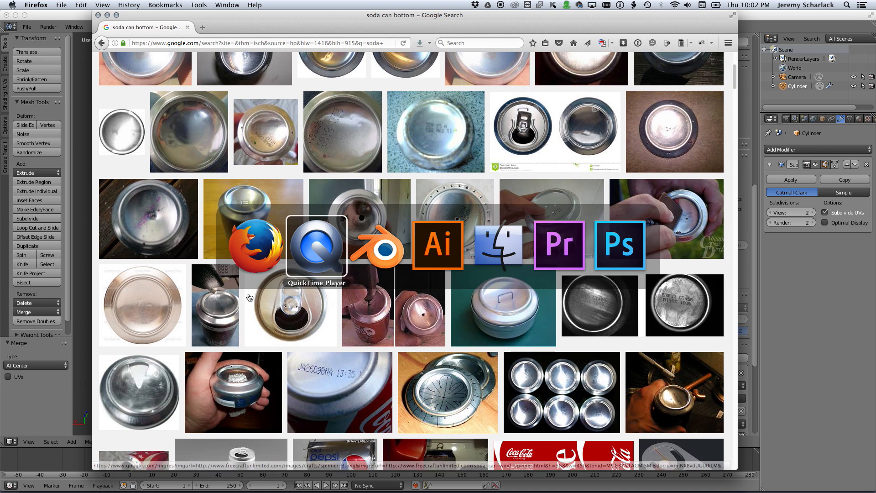
left_click(425, 256)
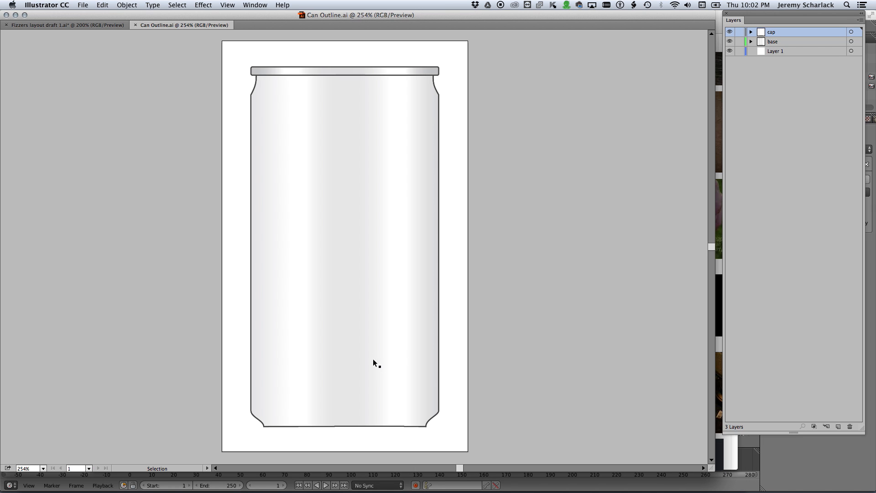
Step: Switch back to Blender, select the edge loop around the cylinder's bottom rim and scale it well inward
key("super+Tab")
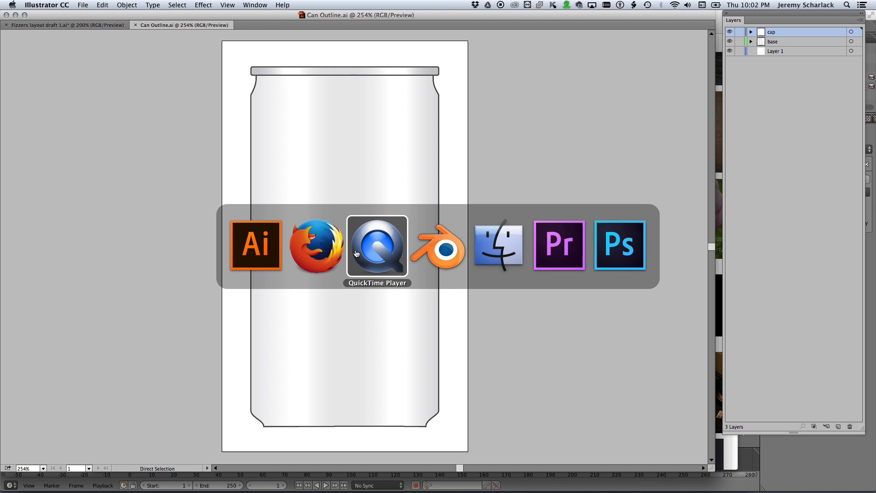
left_click(438, 249)
middle_click_drag(422, 297, 388, 301)
scroll(388, 301, "up", 3)
right_click(387, 300)
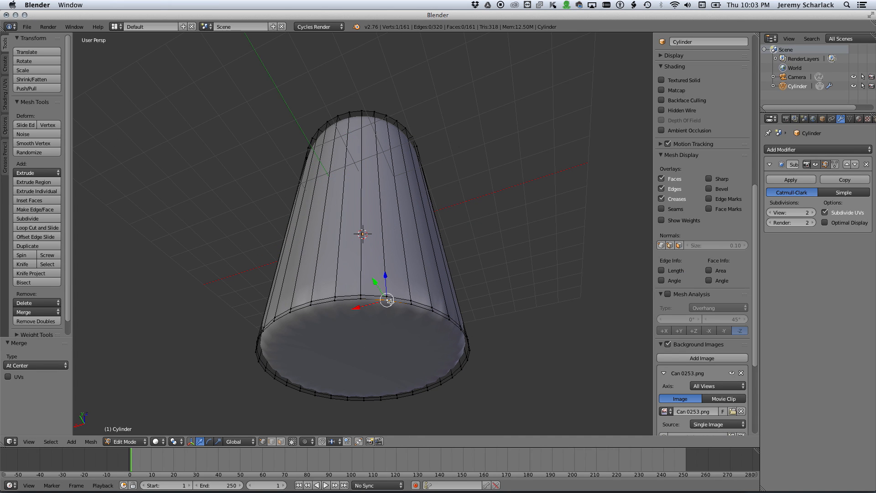
key("a")
right_click(401, 301, "alt")
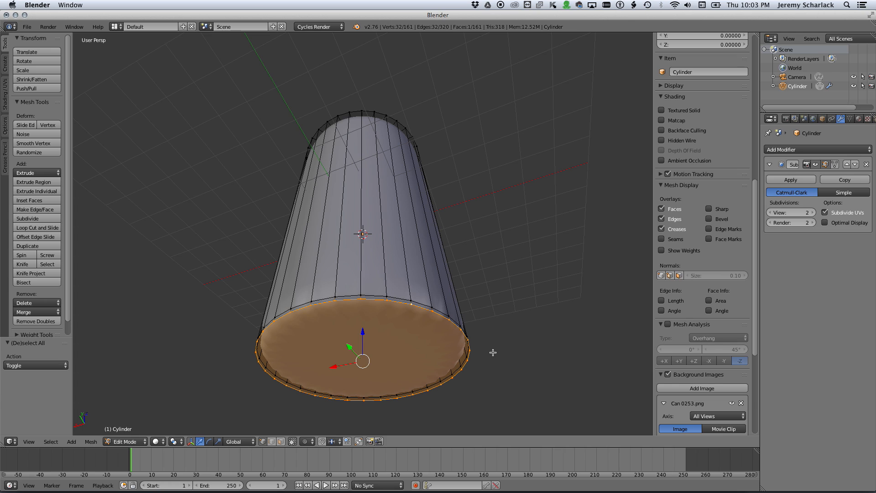
key("s")
left_click(401, 356)
middle_click_drag(401, 355, 436, 352)
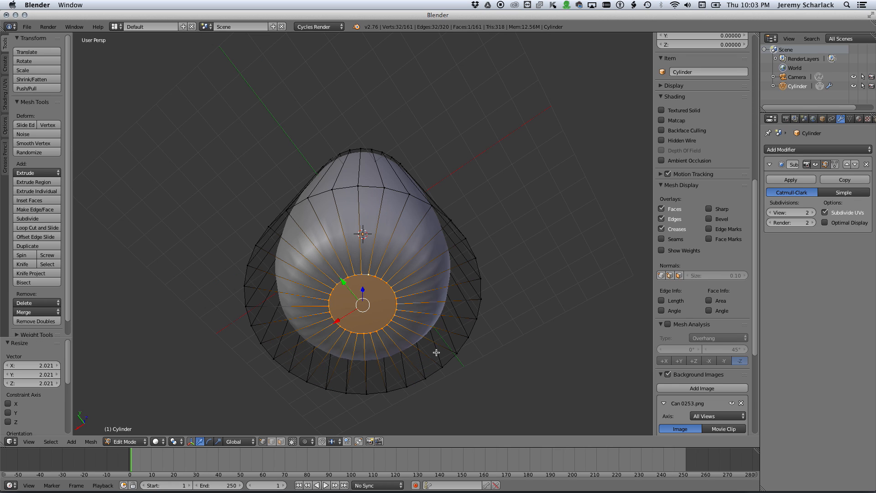
Step: Delete the bottom cap with the Faces option and extrude the opening's edge loop inward, scaled to about 0.447
key("x")
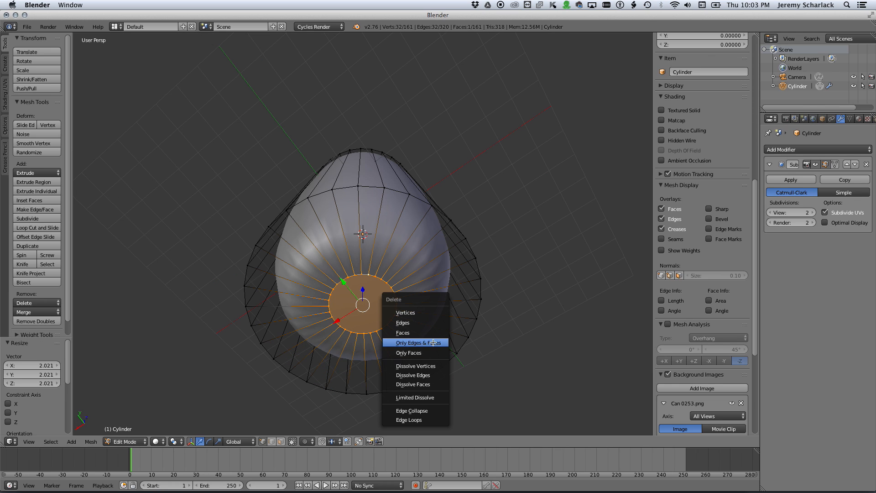
left_click(430, 333)
right_click(396, 312, "alt")
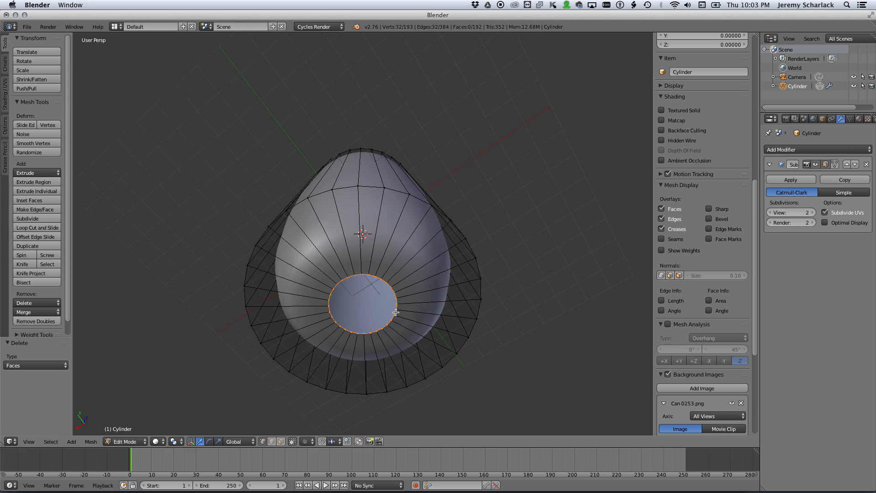
key("e")
key("s")
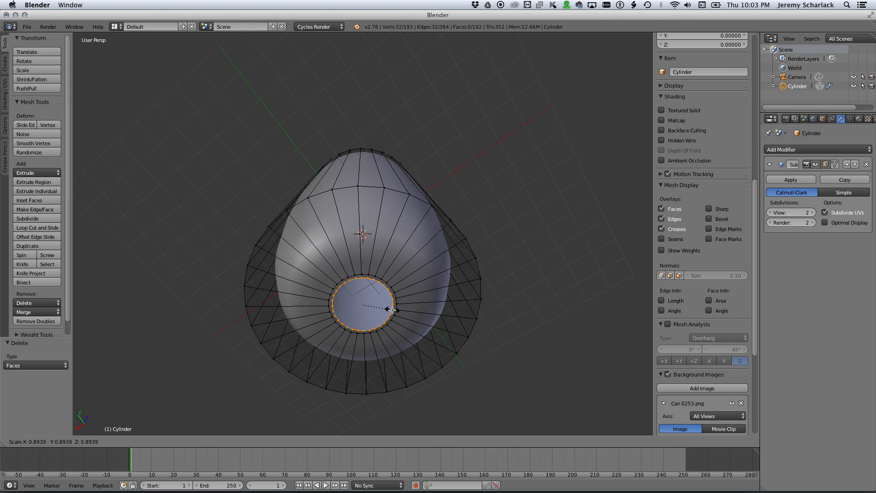
left_click(378, 309)
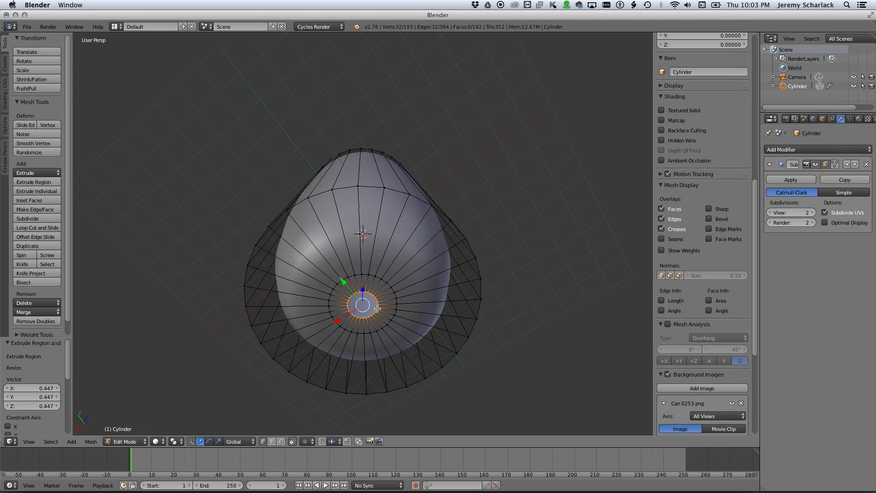
Step: Close the opening in the can's base by merging the selected inner ring of vertices At Center
key("alt+m")
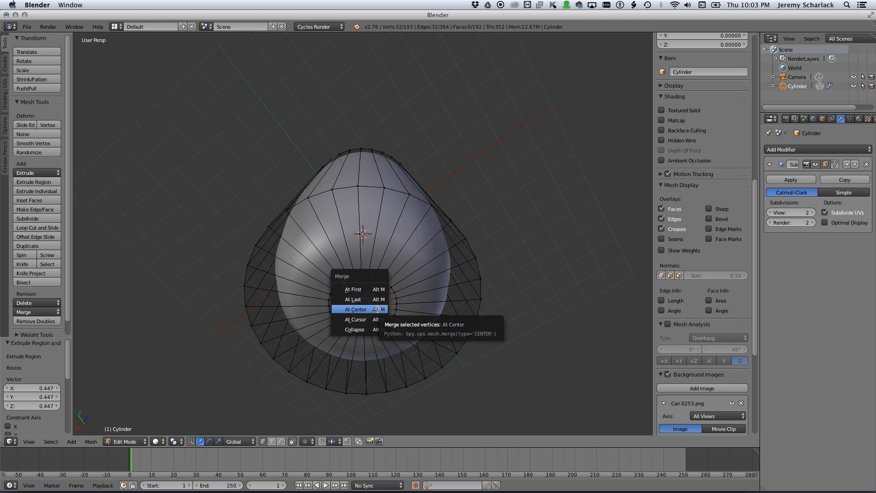
left_click(356, 309)
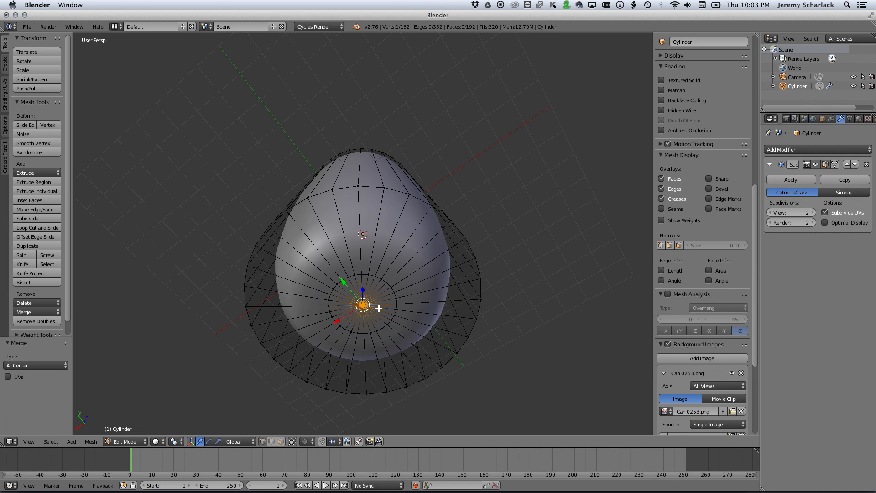
middle_click_drag(379, 309, 331, 355)
scroll(406, 366, "down", 1)
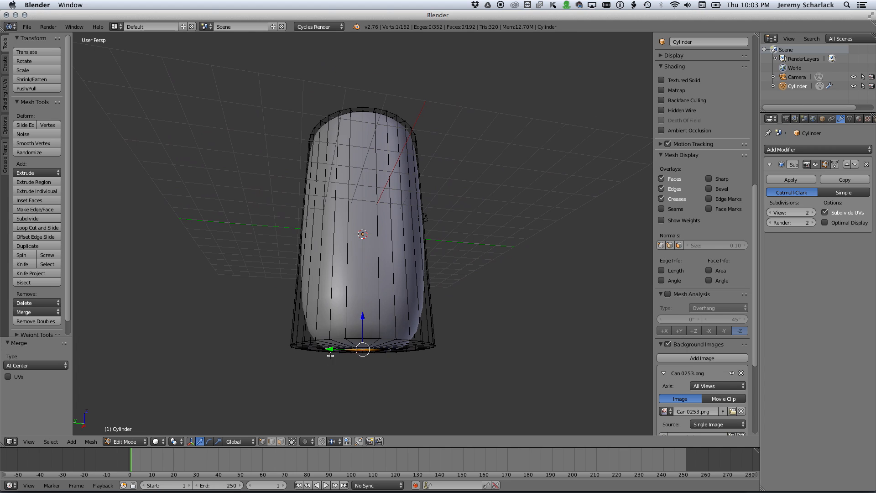
middle_click_drag(291, 333, 316, 316)
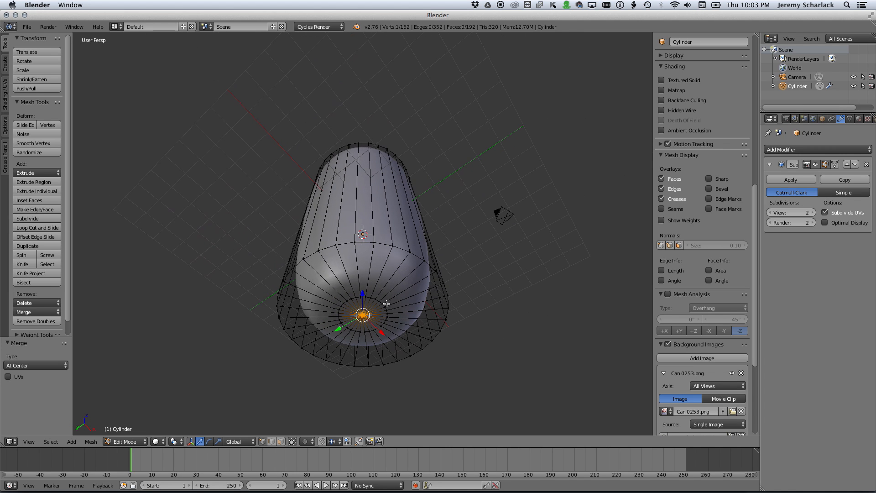
middle_click_drag(387, 303, 389, 345)
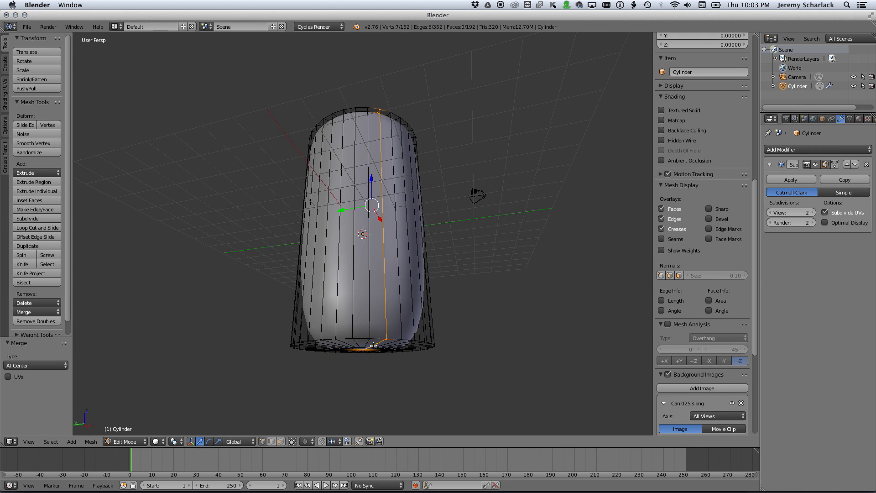
Step: Select the base's centre vertex together with its inner ring and raise them 0.642 along Z
key("a")
scroll(372, 344, "up", 3)
middle_click_drag(382, 338, 361, 355)
key("b")
left_click_drag(315, 372, 411, 417)
middle_click_drag(362, 355, 365, 337)
scroll(703, 136, "up", 4)
key("g")
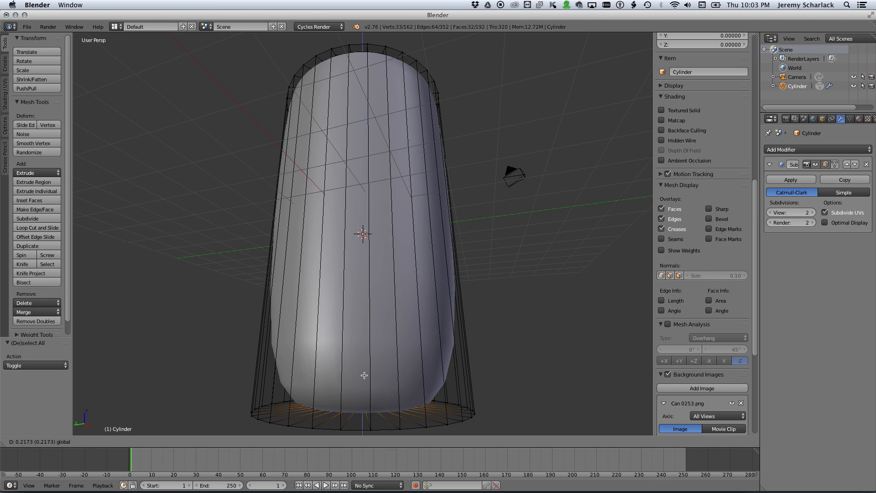
left_click(365, 356)
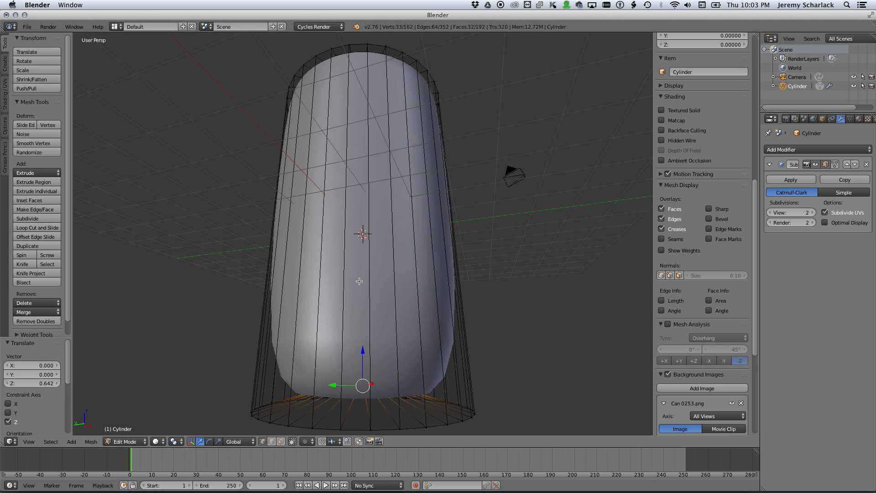
Step: Raise the selected centre of the base another 0.170 along Z
mouse_move(359, 365)
middle_mouse_down()
mouse_move(331, 294)
mouse_move(359, 353)
middle_mouse_up()
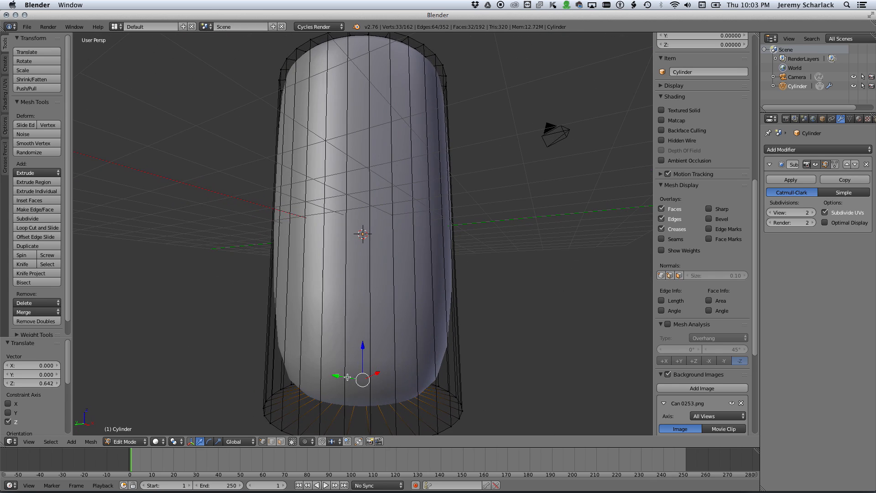
key("g")
key("z")
left_click(363, 349)
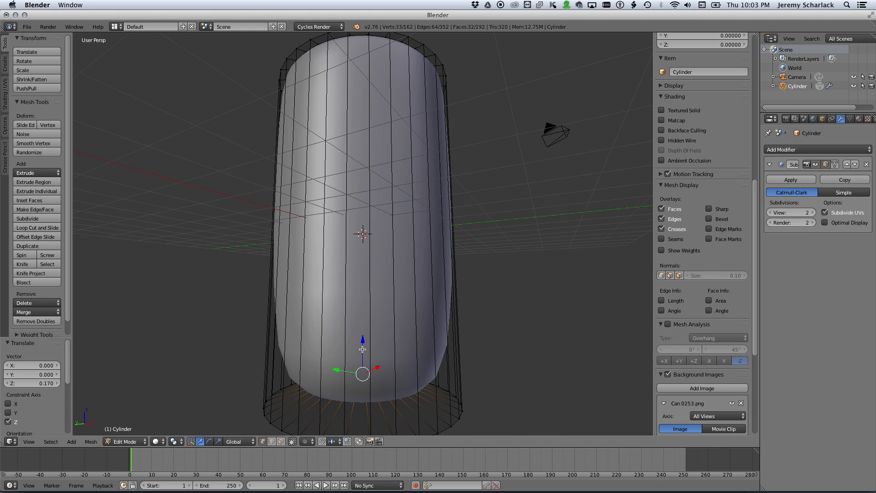
Step: Compare the base with the reference photo in front orthographic wireframe view and lower the selected centre 0.374 along Z
key("KP_5")
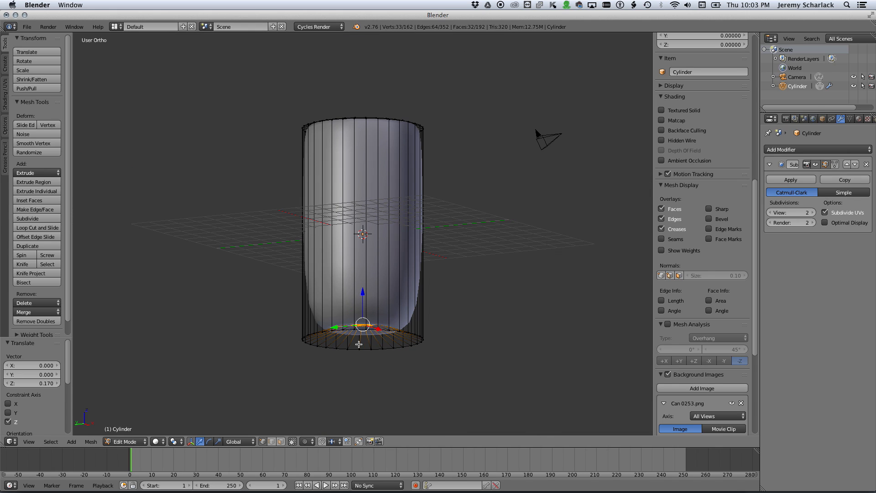
key("KP_1")
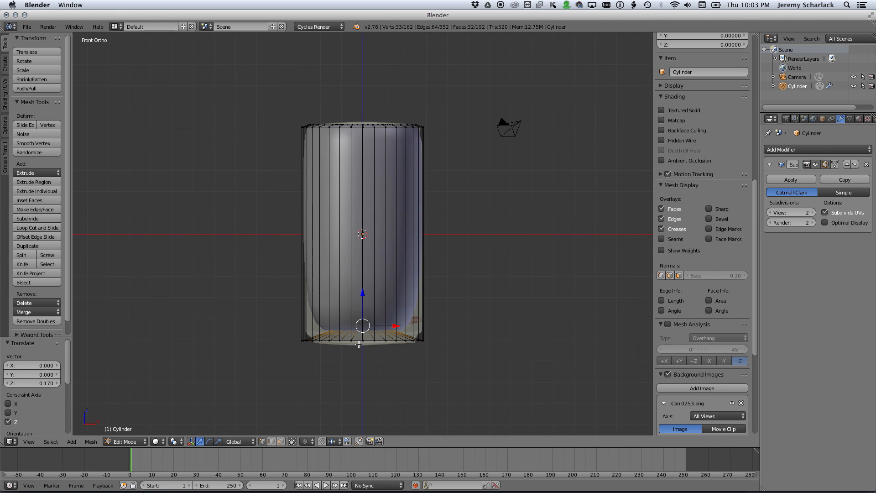
key("z")
scroll(356, 300, "up", 2)
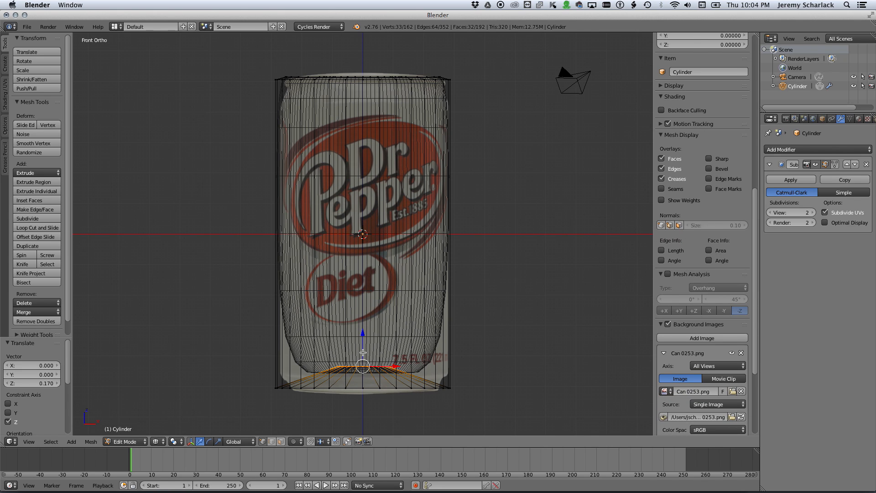
key("g")
key("z")
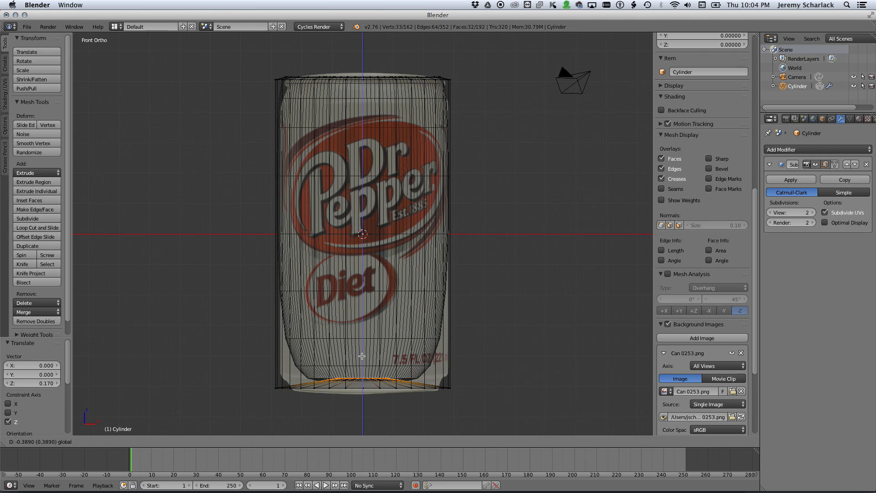
left_click(365, 352)
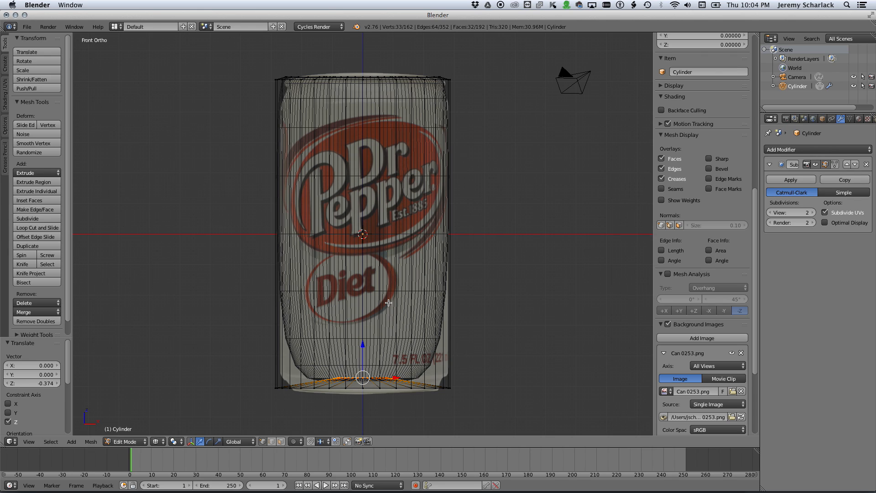
Step: Return to solid shading and add one loop cut around the can body, slid down close to the bottom rim
key("z")
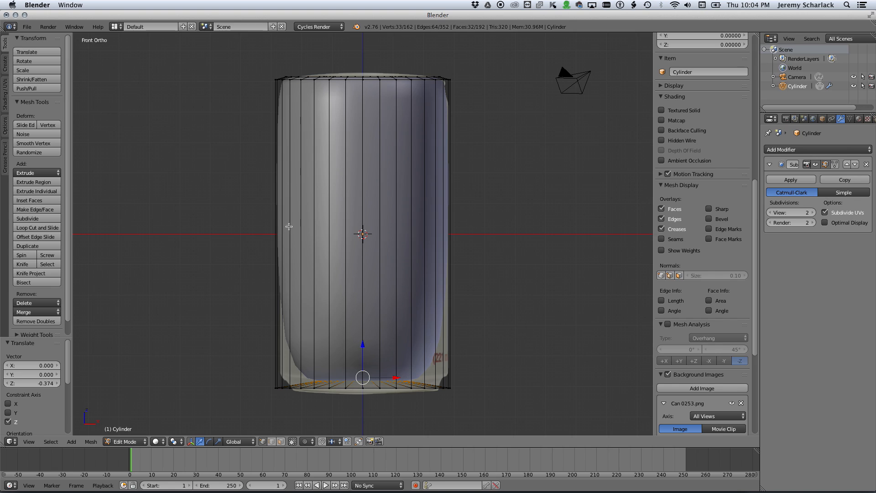
key("ctrl+r")
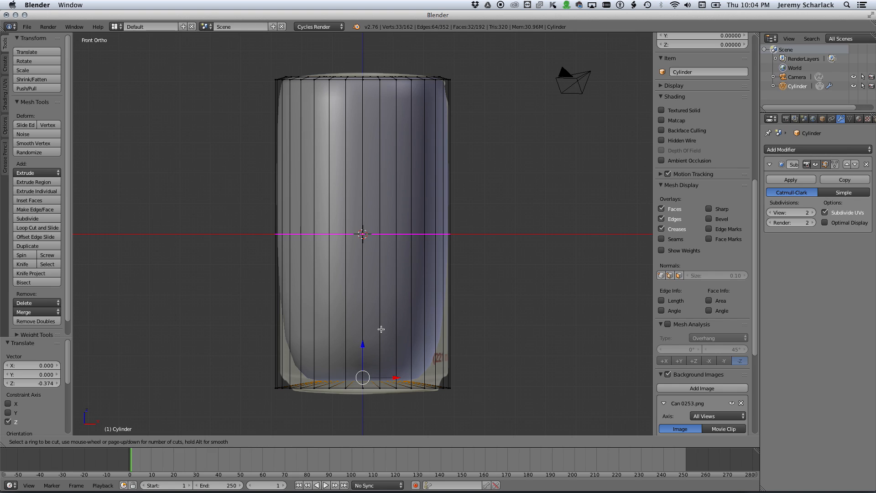
left_click(381, 329)
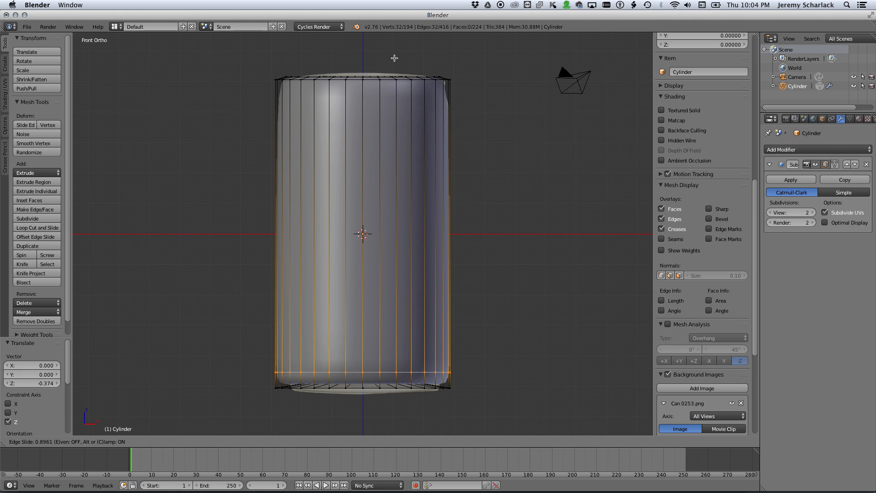
left_click(395, 58)
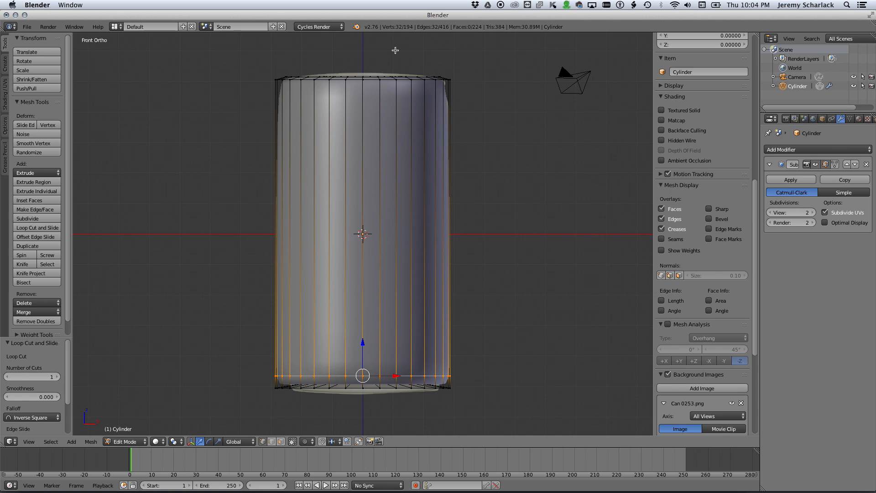
Step: Reselect the base's centre vertex, grow the selection to its inner ring and move it -0.060 along Z in front wireframe view
key("alt+z")
key("z")
key("KP_2")
key("KP_2")
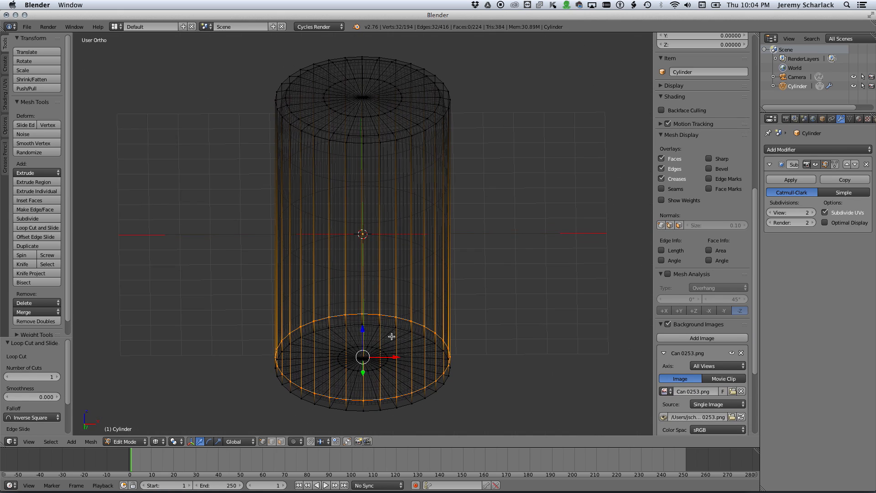
right_click(363, 358)
key("ctrl+KP_Add")
key("KP_1")
key("alt+z")
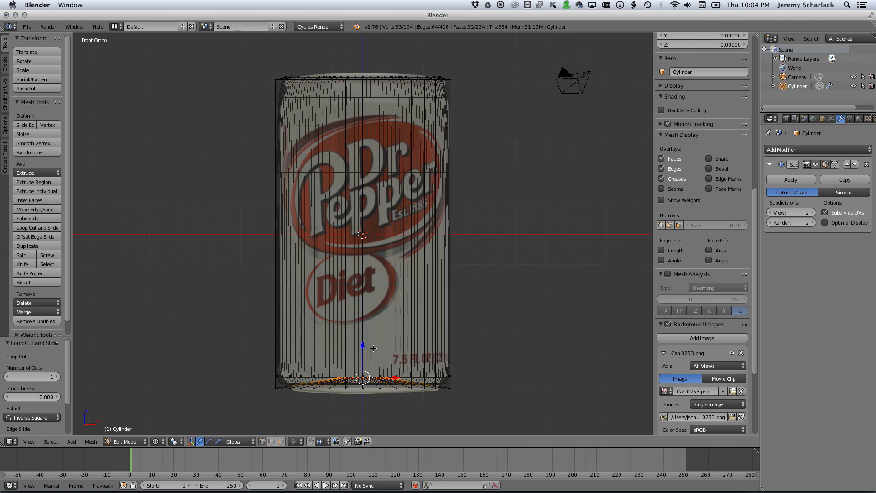
key("g")
key("z")
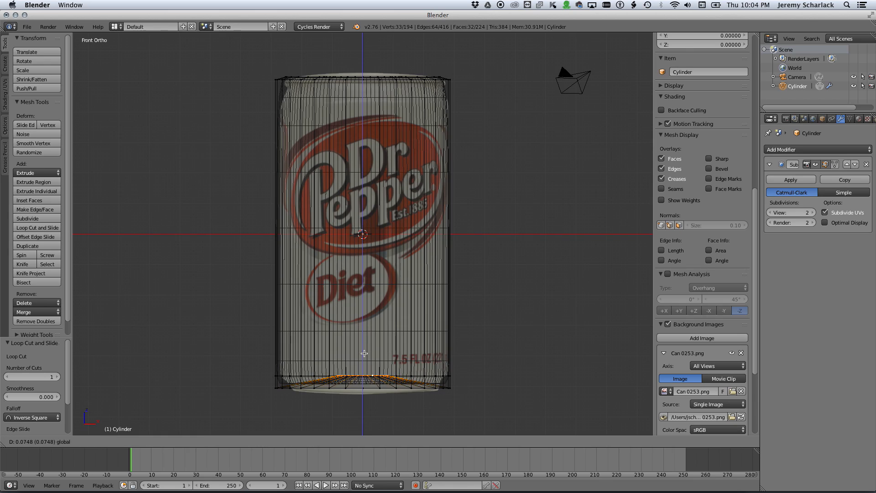
left_click(364, 358)
scroll(357, 341, "up", 2)
scroll(357, 341, "up", 2)
scroll(361, 342, "down", 3)
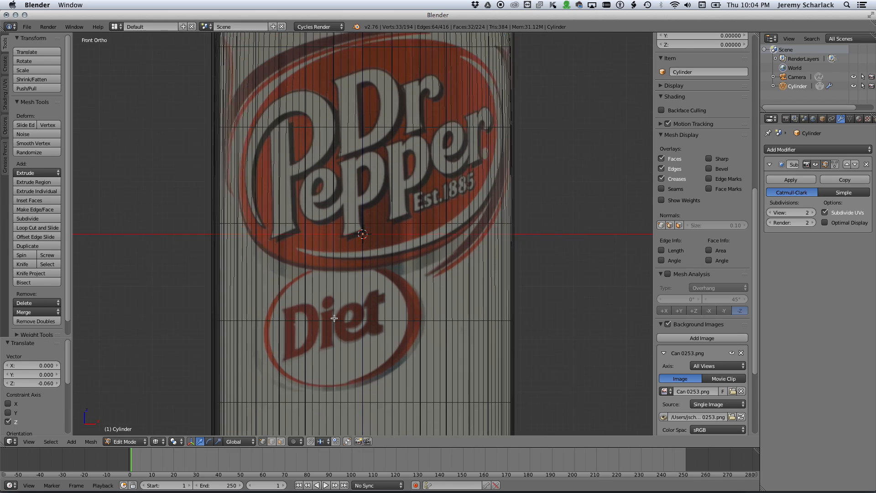
Step: Examine the can's underside in solid shading, compare it with Firefox's soda can bottom images and return to Blender
mouse_move(380, 357)
middle_mouse_down()
mouse_move(347, 296)
mouse_move(354, 293)
mouse_move(352, 334)
mouse_move(367, 332)
middle_mouse_up()
key("z")
scroll(371, 345, "down", 1)
key("super+Tab")
key("super+Tab")
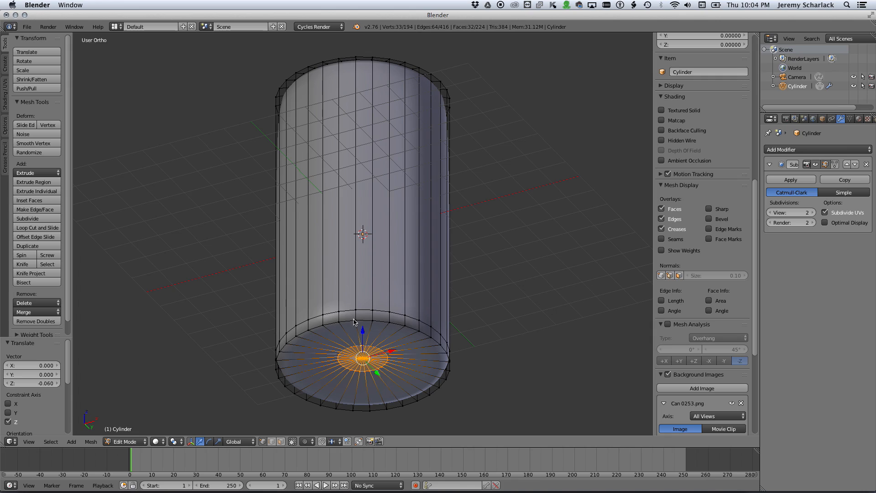
key("super+Tab")
key("super+Tab")
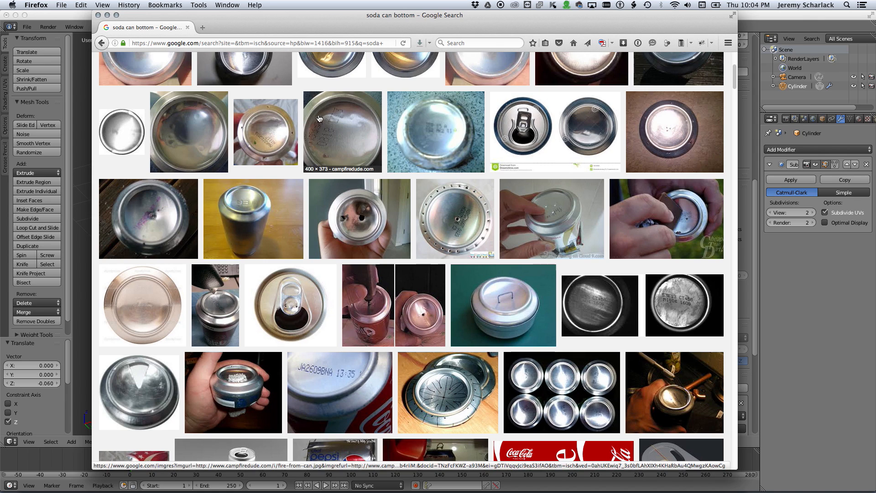
key("super+Tab")
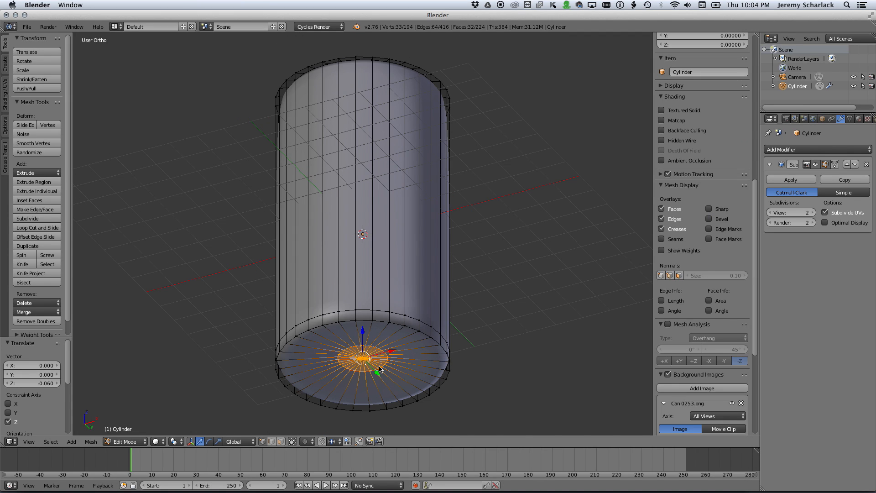
Step: Select only the edge loop around the can's bottom rim and scale it inward to 0.913
key("a")
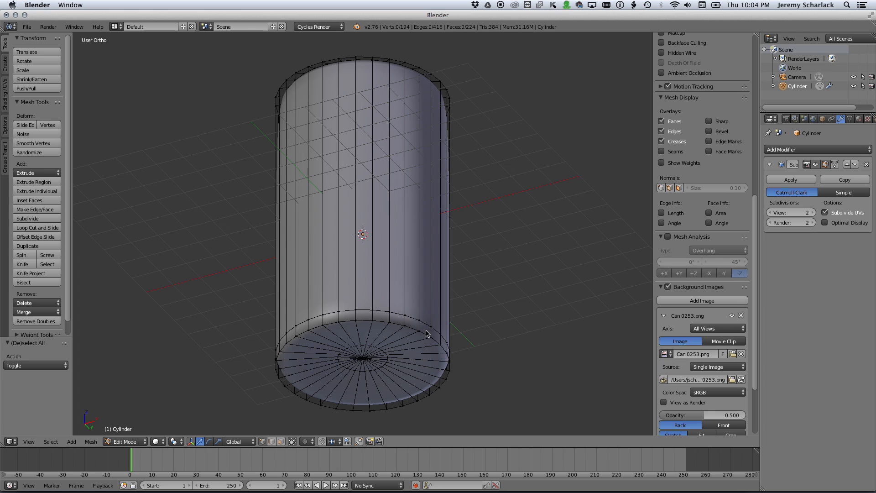
right_click(424, 337, "alt")
right_click(425, 337, "alt")
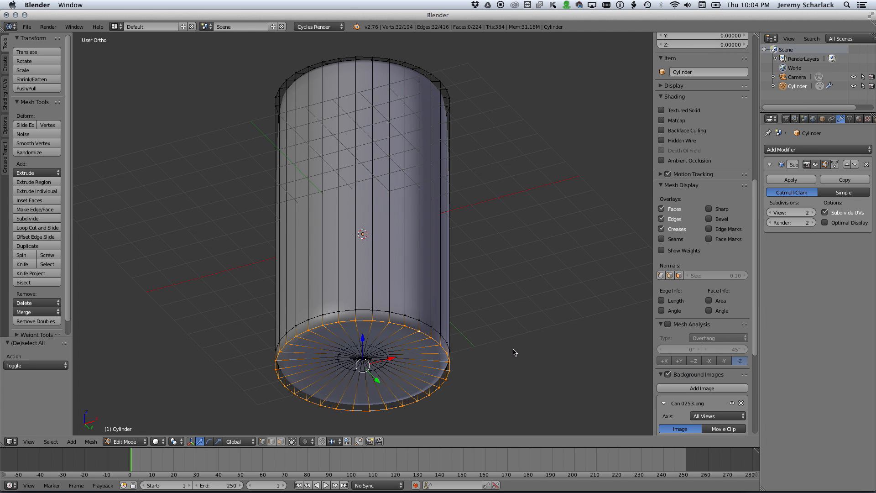
key("s")
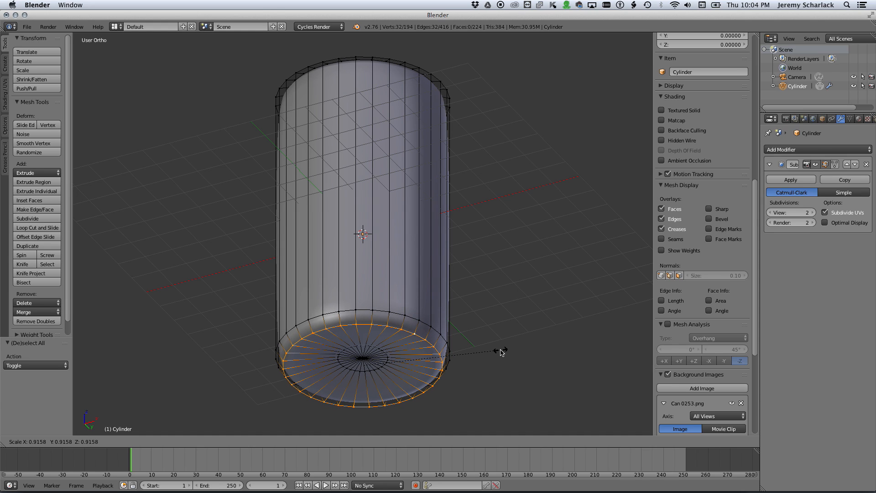
left_click(501, 352)
Step: Add a loop cut across the base, slid close to the bottom rim, and raise it 0.091 along Z
key("ctrl+r")
left_click(301, 377)
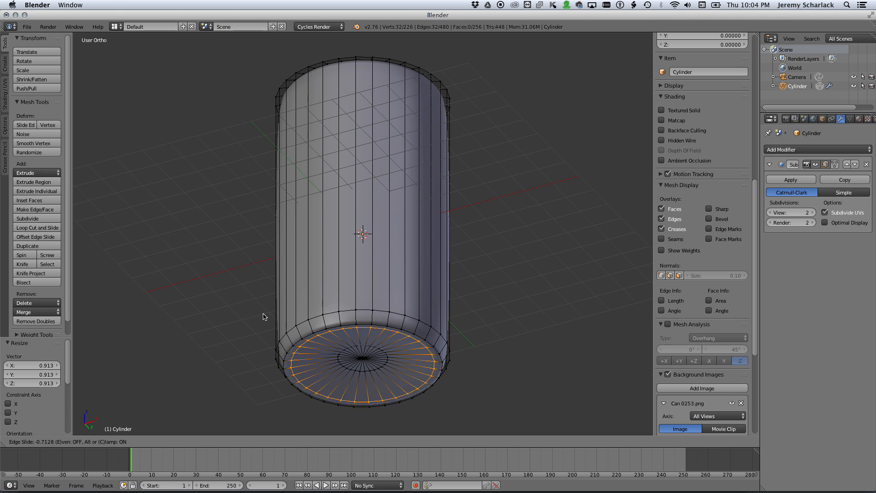
left_click(266, 328)
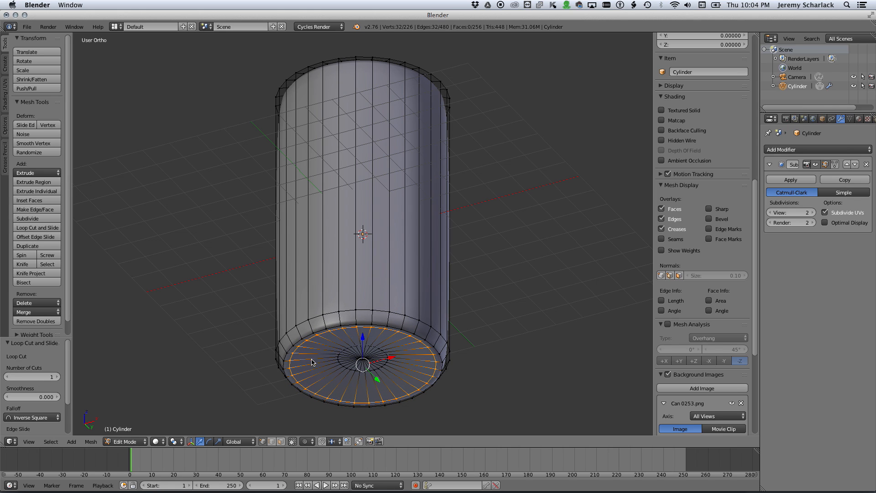
middle_click_drag(314, 363, 364, 338)
left_click_drag(363, 335, 364, 332)
middle_click_drag(364, 332, 313, 263)
Step: Select the bottom rim loop and the new loop just inside it, and scale both to 0.963
right_click(312, 260, "alt+shift")
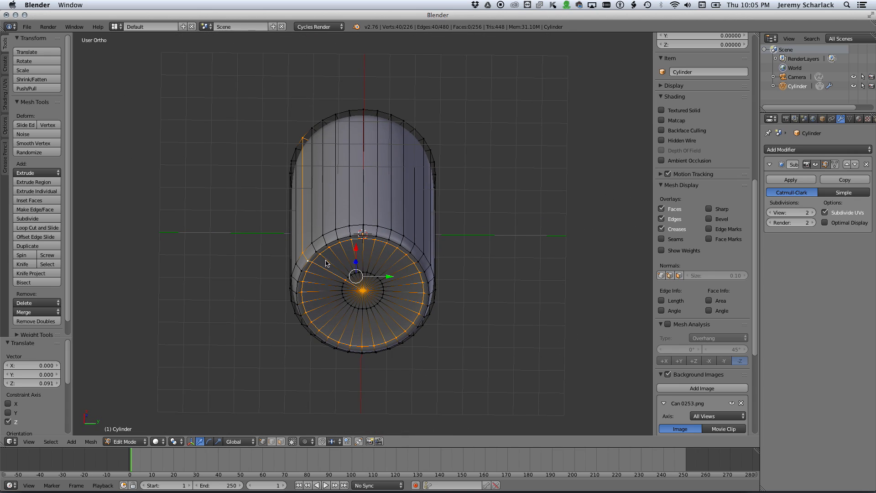
key("a")
right_click(317, 256, "alt")
right_click(313, 252, "alt+shift")
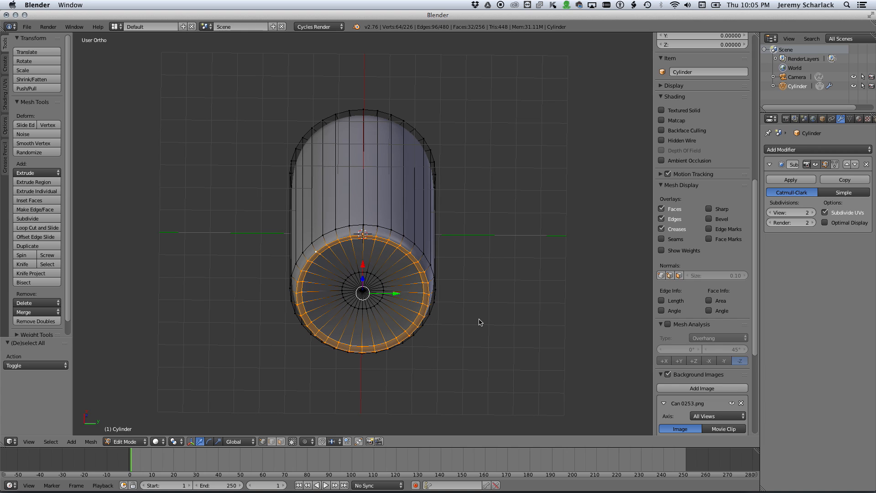
key("s")
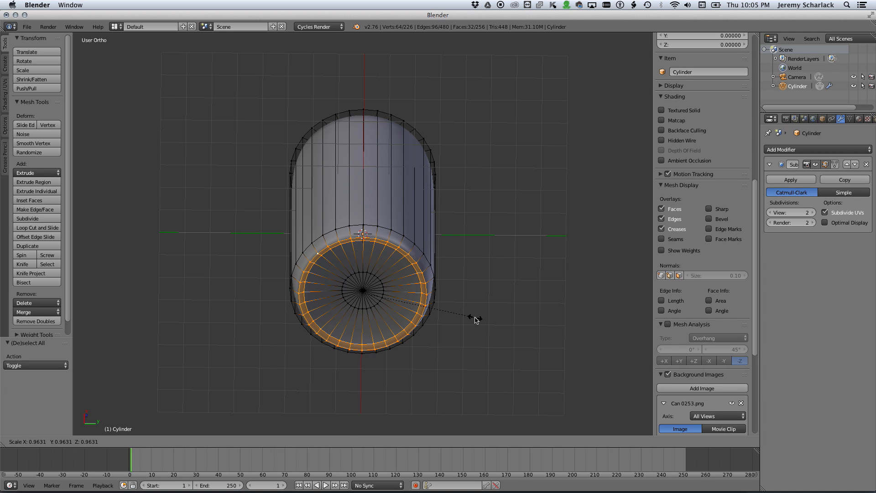
left_click(473, 318)
Step: In front orthographic view, place the reference photo beside the can by setting the background image's X offset to 10.600
middle_click_drag(473, 319, 389, 252)
key("KP_5")
key("KP_1")
key("KP_5")
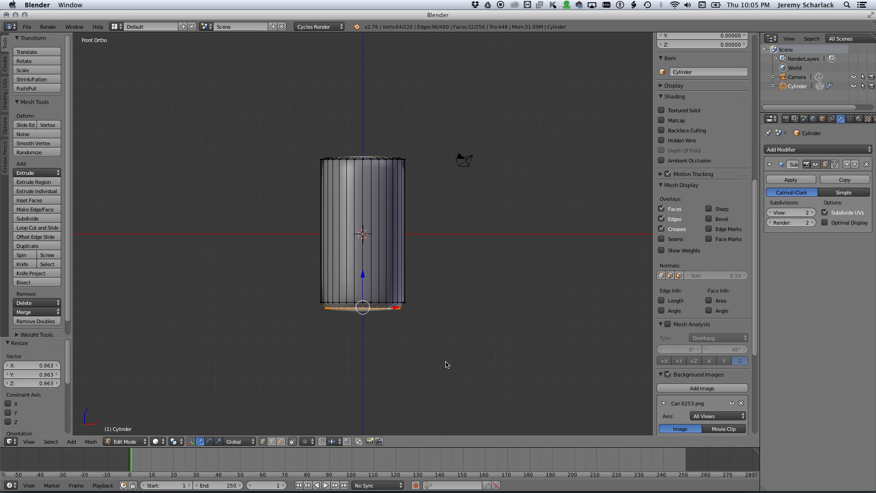
scroll(446, 364, "up", 2)
scroll(581, 260, "down", 3)
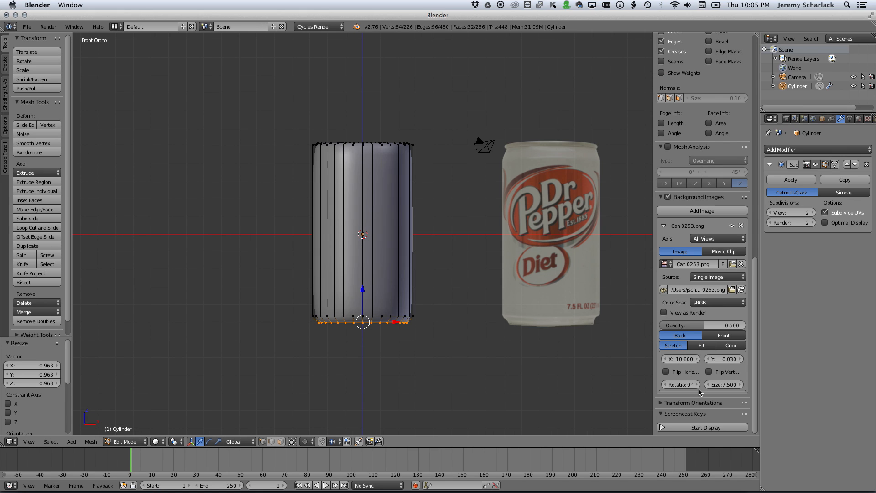
Step: Set the background image's X offset to 6.000, and raise the edge loop just above the can's bottom rim 0.151 along Z
left_click_drag(681, 359, 650, 358)
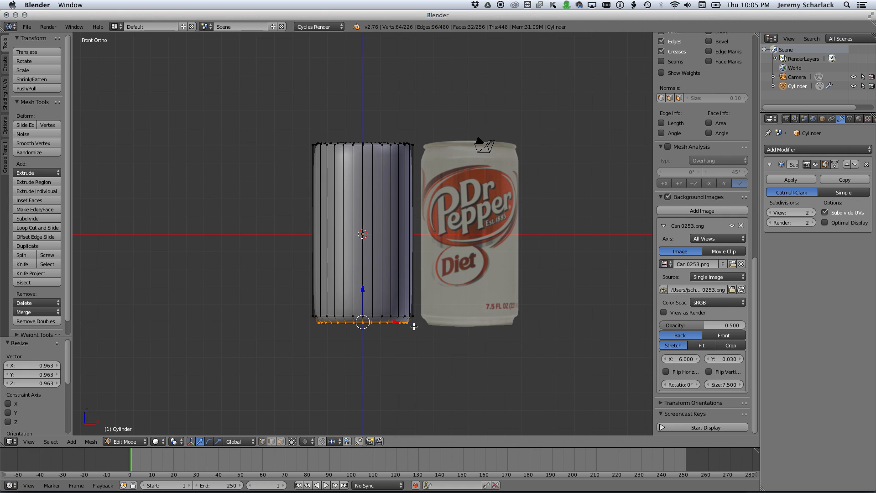
scroll(403, 319, "up", 1)
key("a")
right_click(400, 332, "alt")
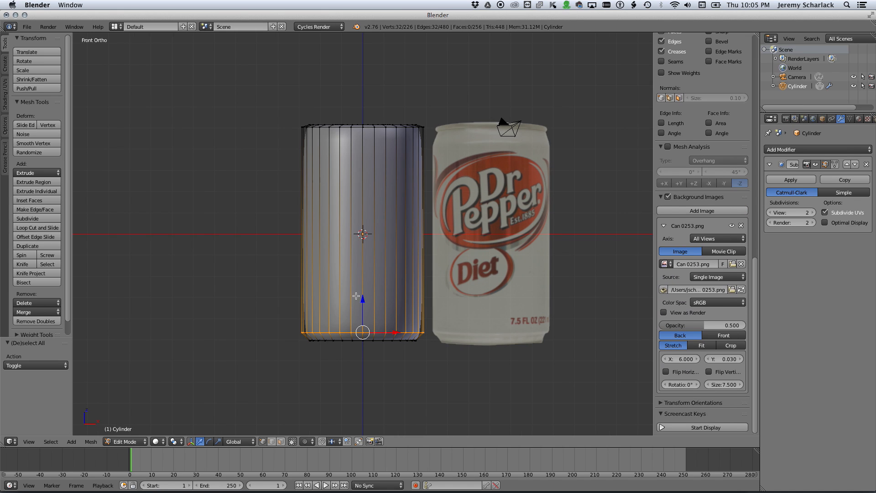
left_click_drag(362, 303, 364, 299)
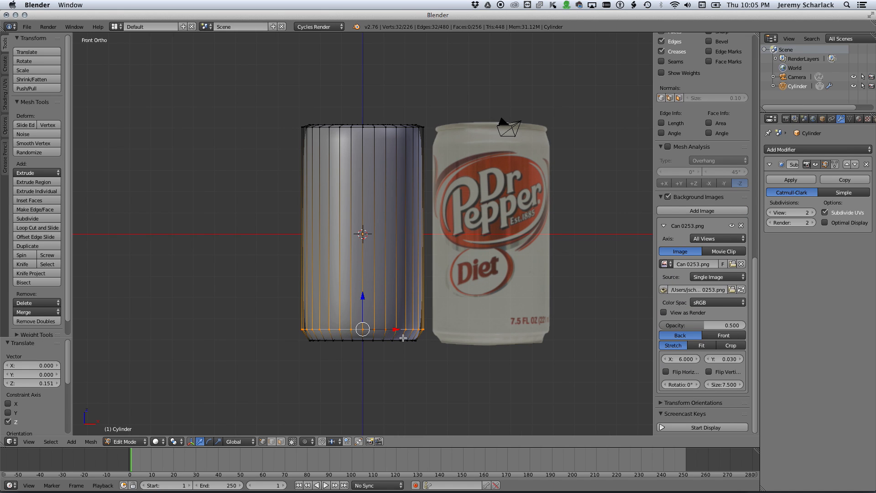
Step: Add a loop cut in the sloped band above the bottom rim and scale the new loop to 0.973
scroll(404, 339, "up", 3)
middle_click_drag(413, 346, 393, 328)
scroll(395, 328, "down", 2)
key("KP_1")
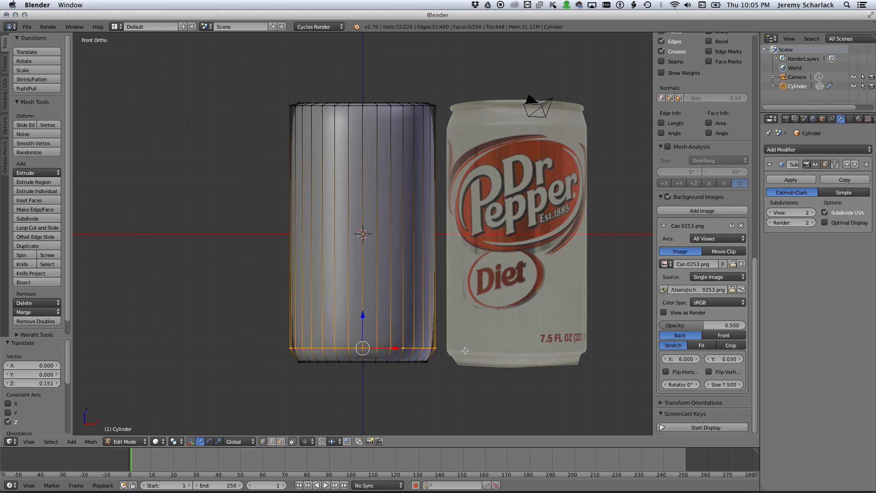
key("ctrl+r")
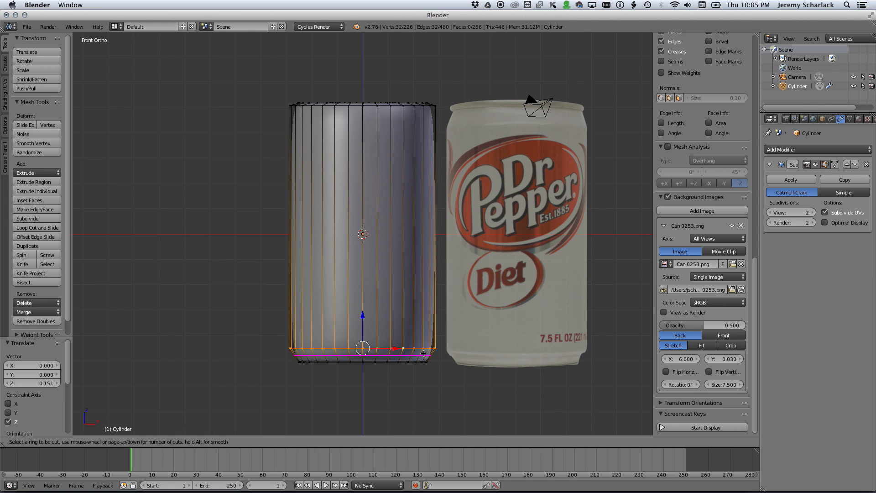
left_click(423, 353)
left_click(423, 350)
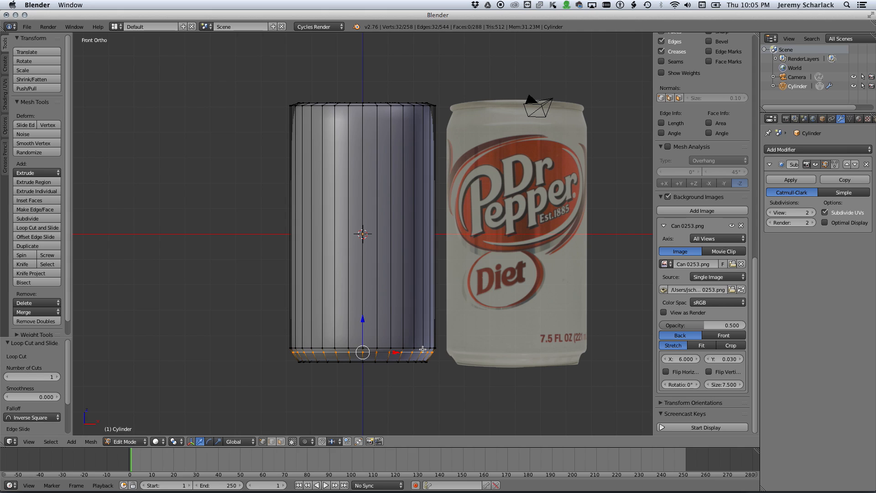
key("s")
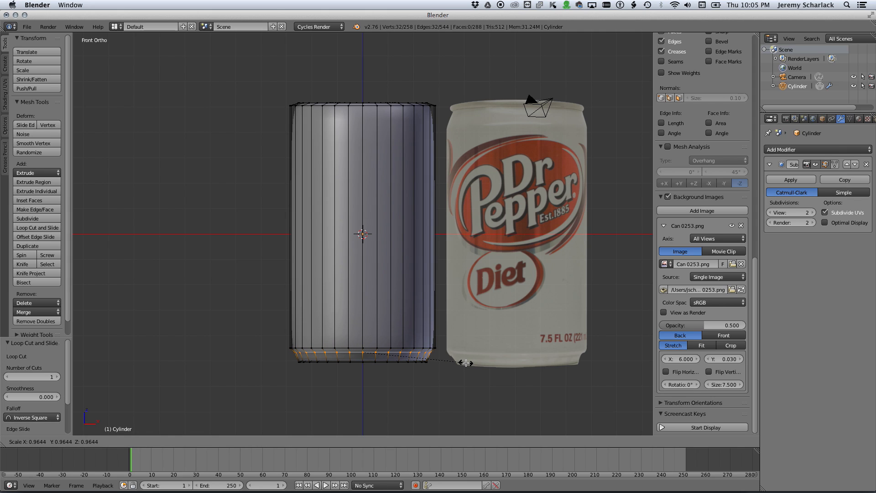
left_click(467, 363)
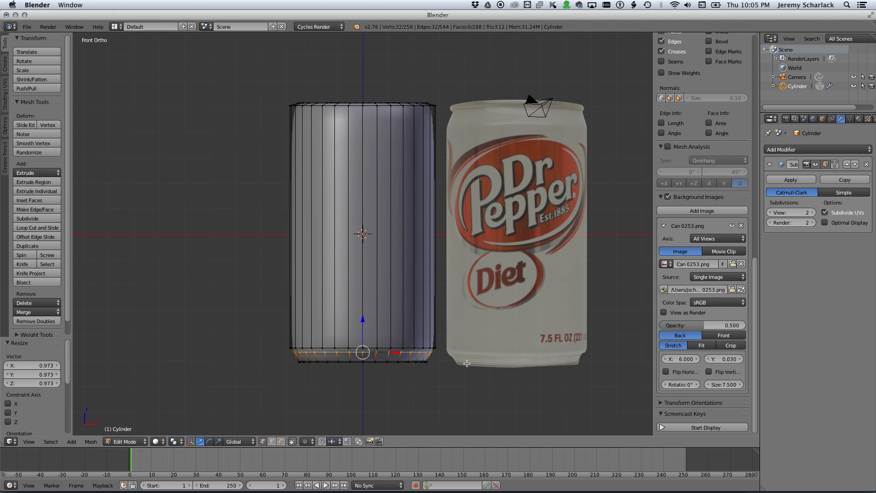
key("Tab")
key("Tab")
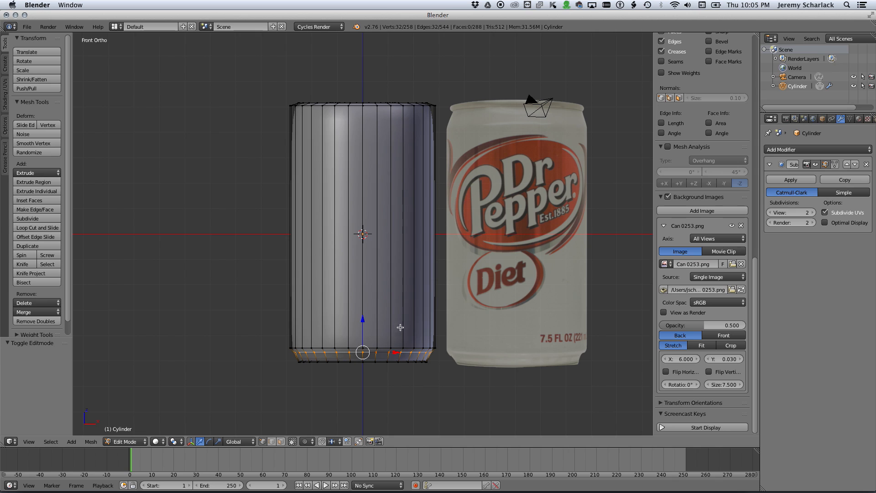
Step: Add a loop cut around the can's body, slid down close to the base taper, and check the smoothed shape in Object Mode
key("ctrl+r")
left_click(396, 299)
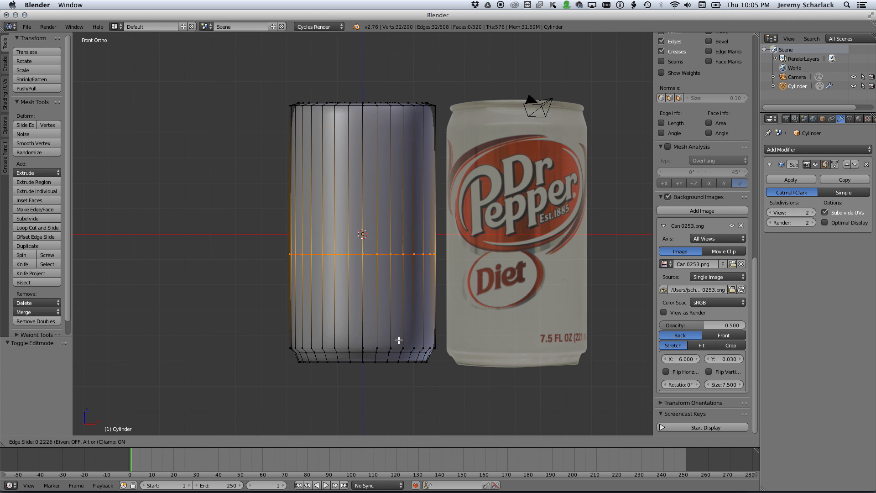
left_click(418, 411)
key("Tab")
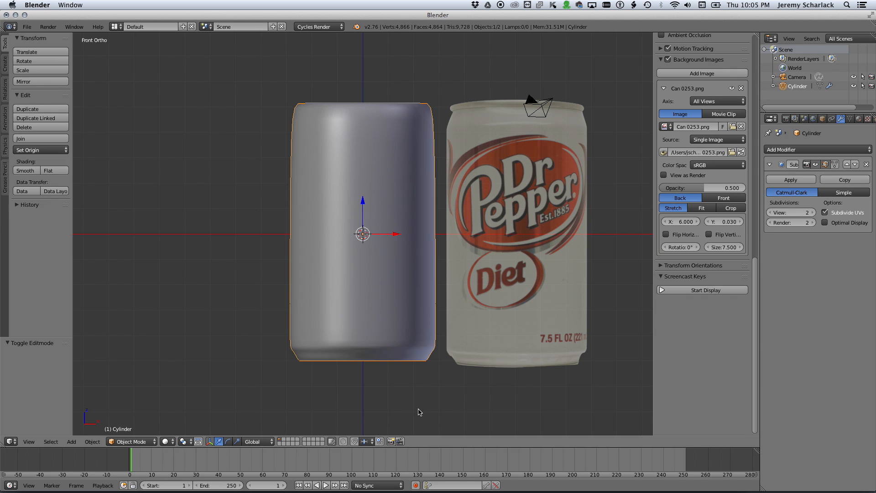
key("Tab")
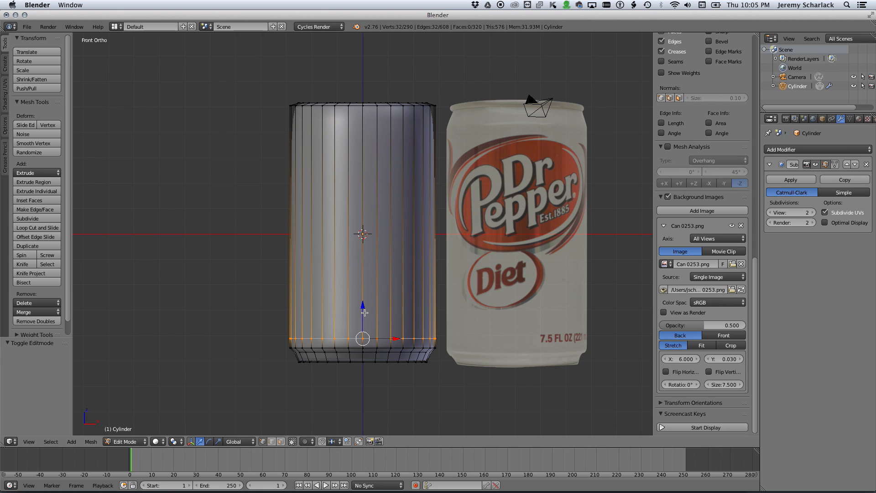
key("Tab")
key("Tab")
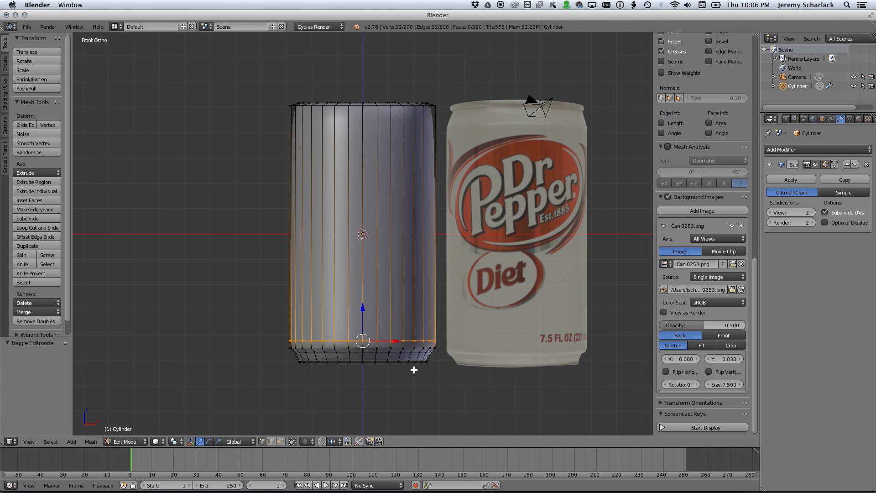
Step: Select the middle edge loop of the base taper and raise it 0.054 along Z
right_click(402, 354, "alt")
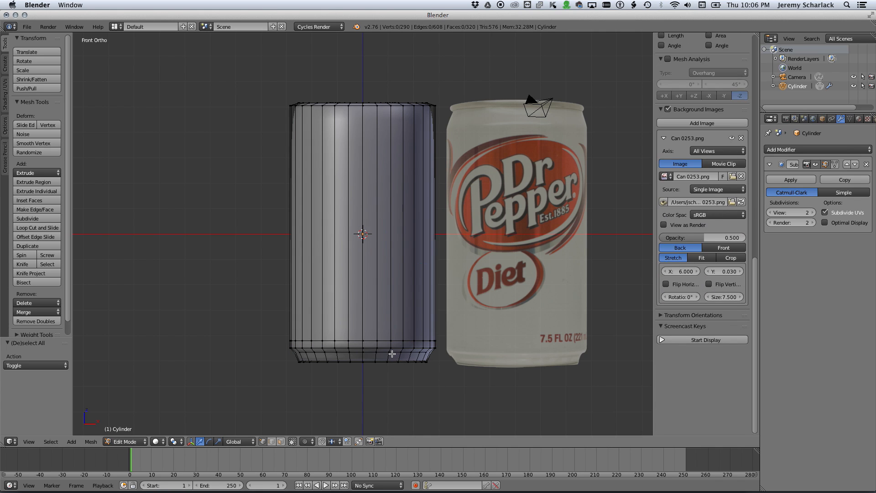
right_click(391, 352, "alt")
key("g")
key("z")
left_click(362, 329)
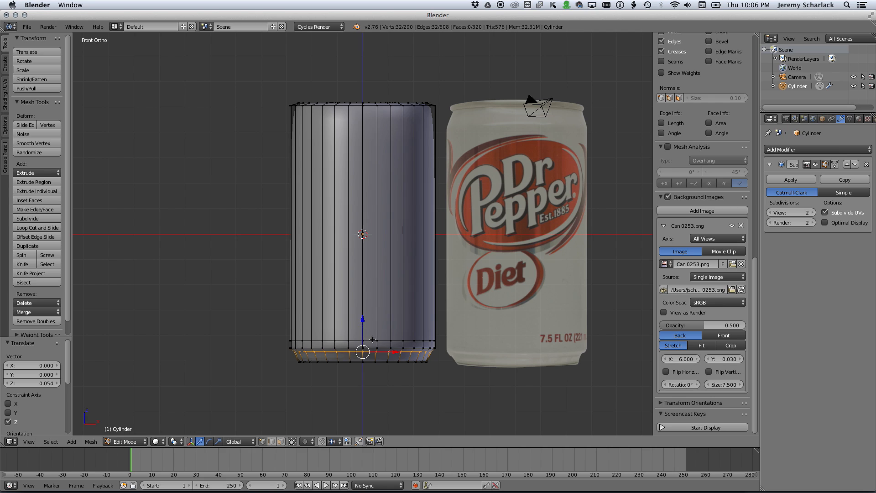
Step: Lower the taper's middle loop together with the loop above it slightly along Z, and check the smoothed base
left_click(363, 328)
key("g")
key("z")
left_click(367, 346)
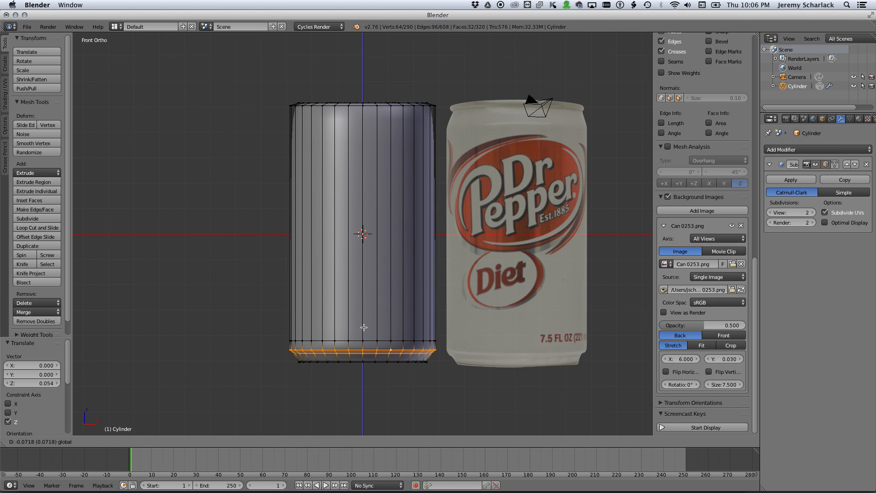
key("Tab")
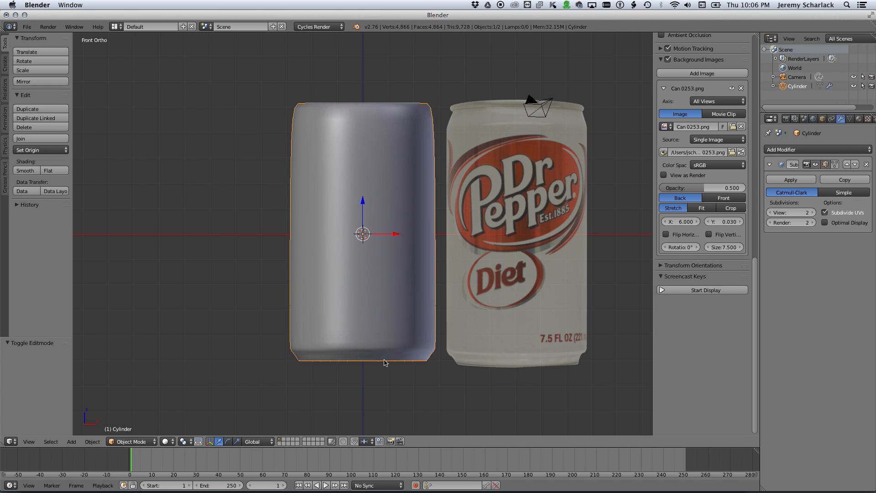
middle_click_drag(423, 378, 406, 379)
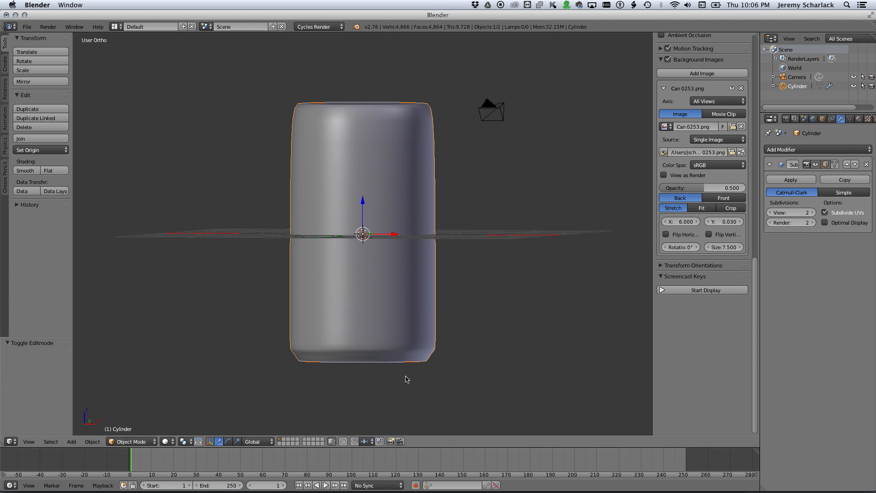
key("Tab")
key("Tab")
key("Tab")
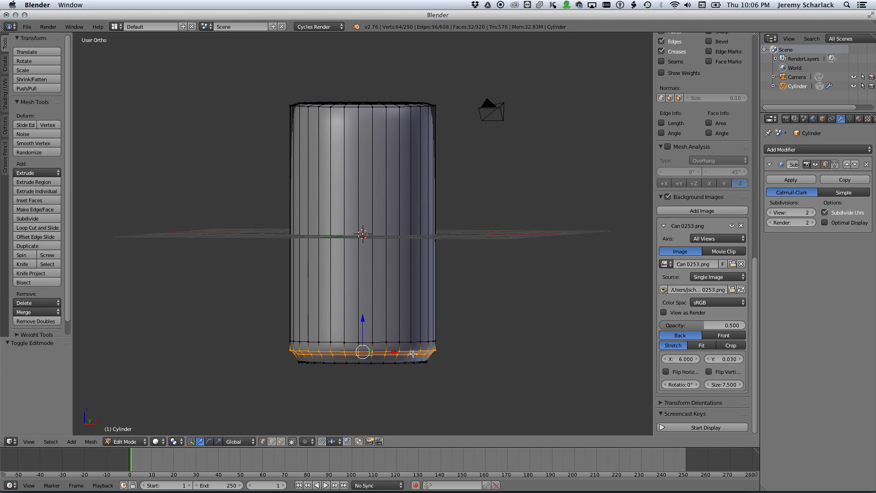
key("KP_1")
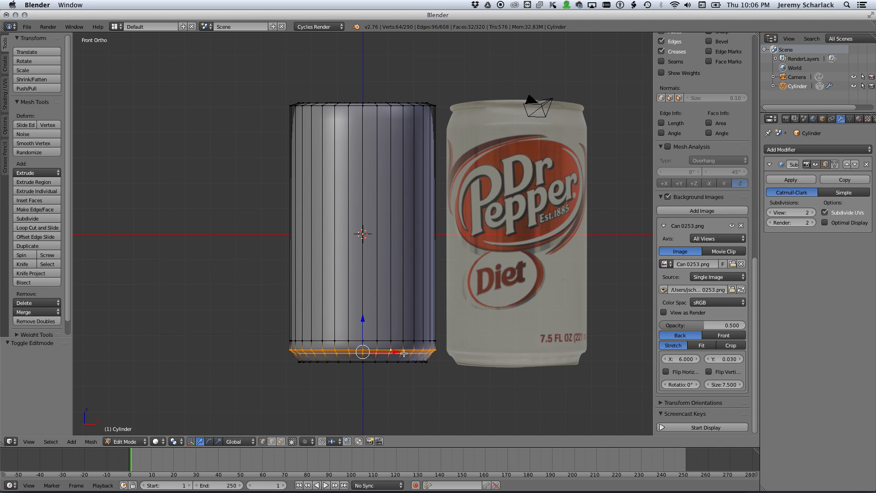
Step: Select only the base taper's middle loop and scale it inward to 0.971 in front view
key("a")
right_click(413, 354, "alt")
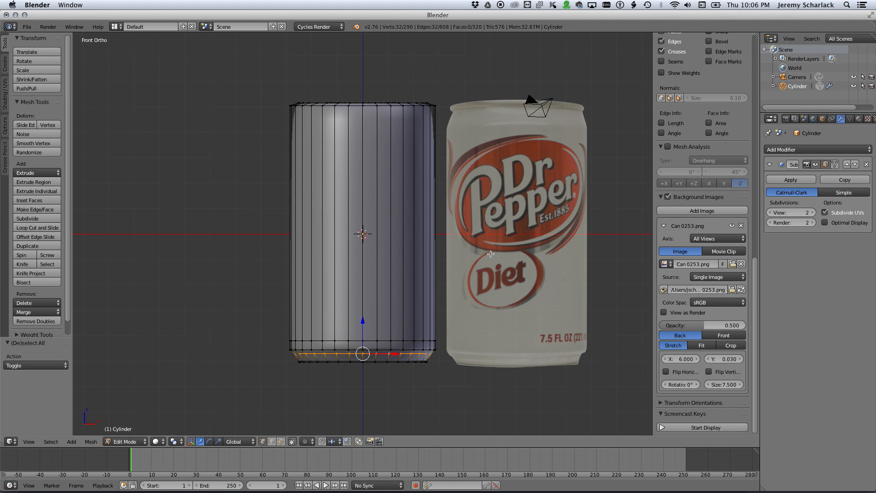
scroll(428, 307, "up", 5)
scroll(444, 297, "down", 5)
middle_click_drag(444, 297, 433, 317)
key("KP_1")
key("KP_3")
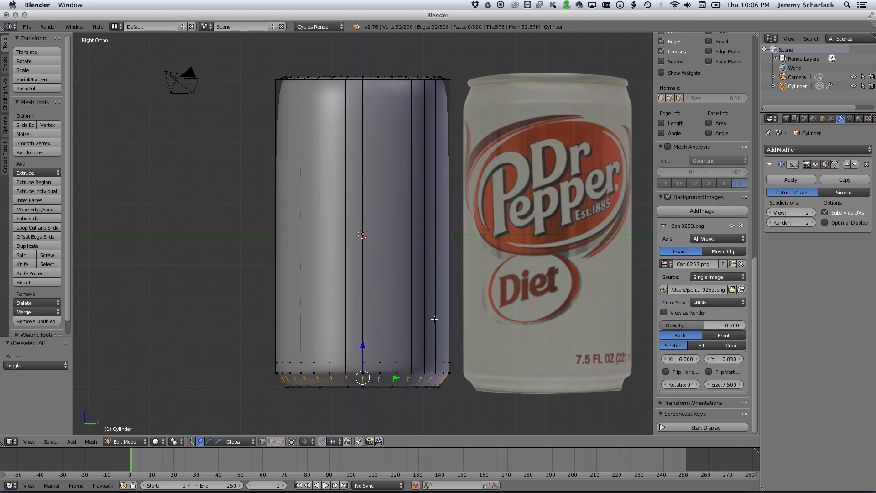
key("KP_7")
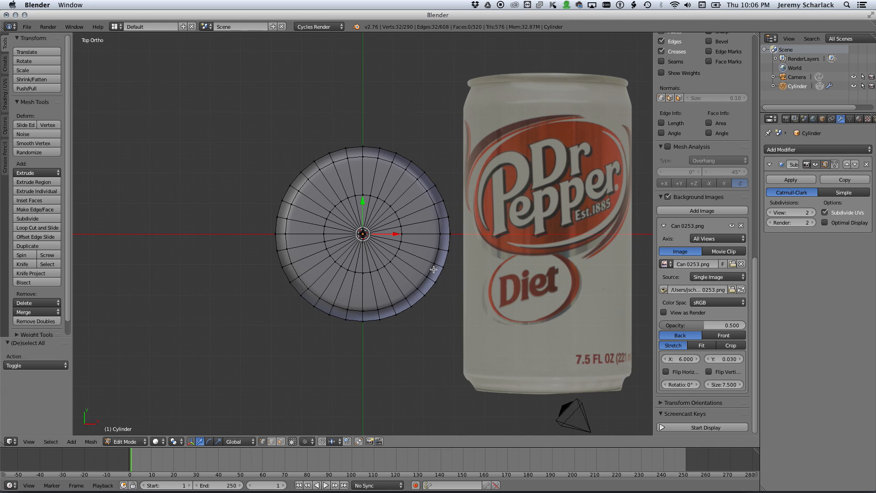
key("KP_1")
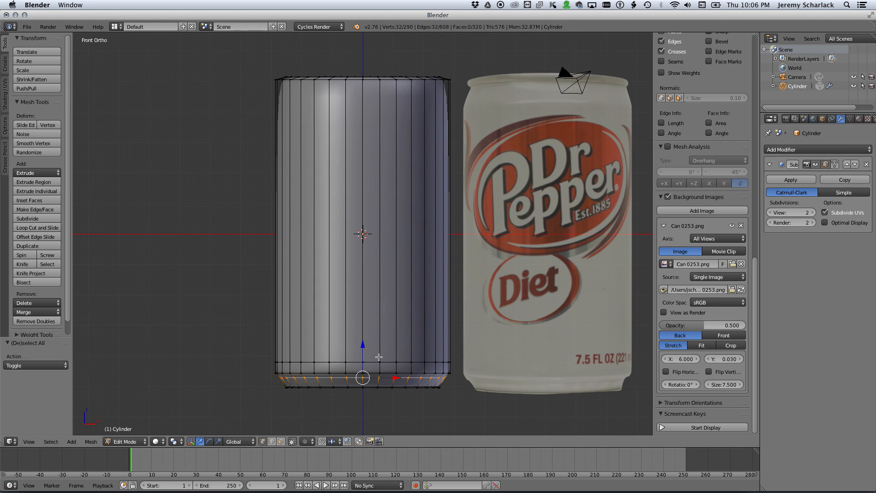
key("s")
left_click(432, 399)
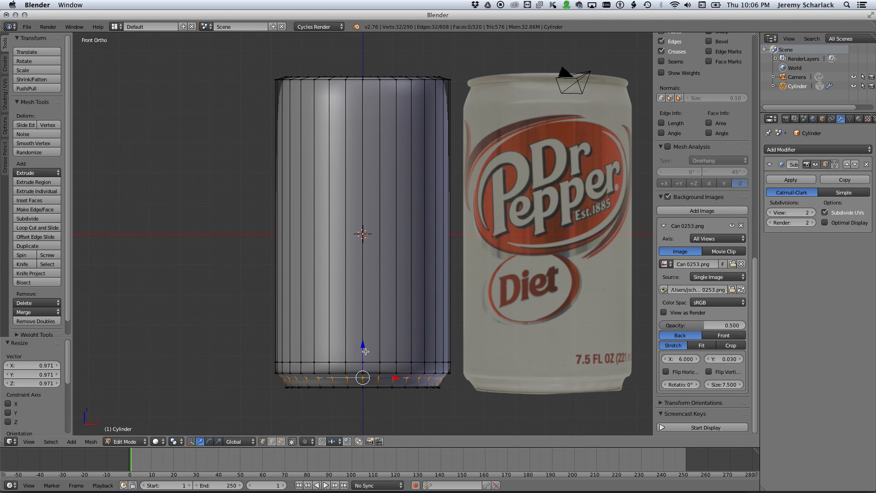
Step: Nudge the taper's middle loop slightly upward along Z and compare the smoothed base with the reference photo
left_click_drag(364, 351, 364, 354)
key("Tab")
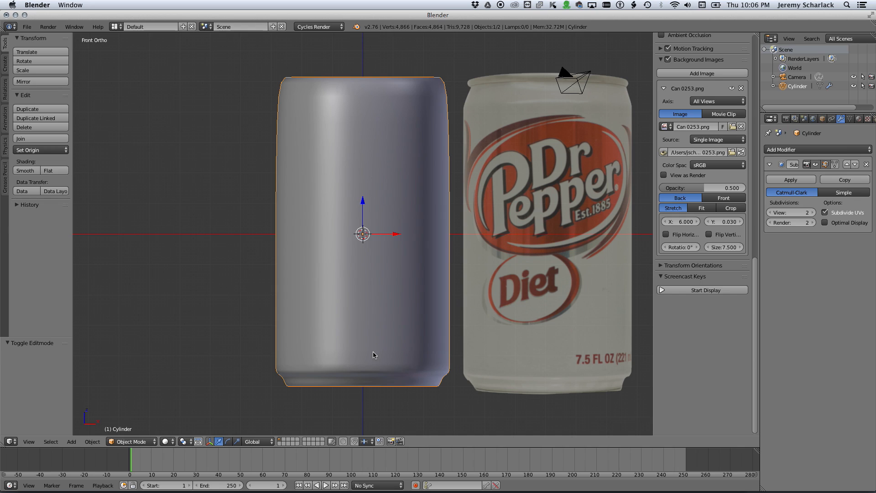
scroll(426, 368, "down", 1)
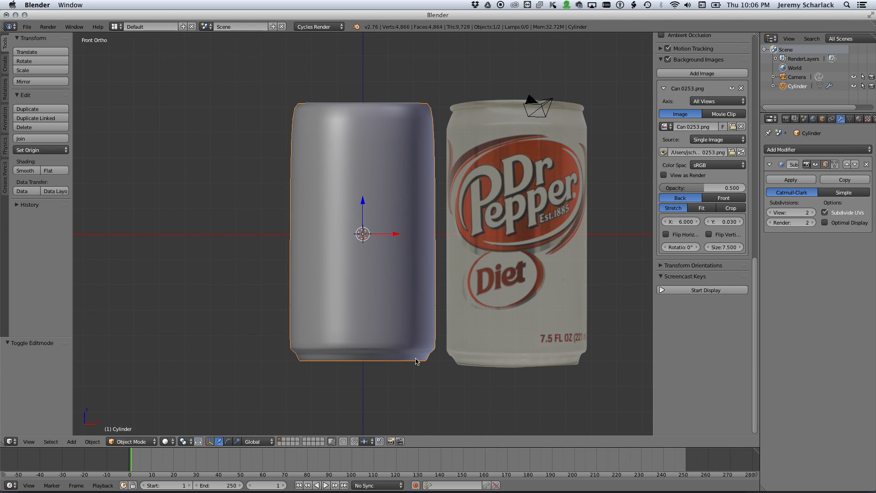
scroll(403, 346, "up", 1)
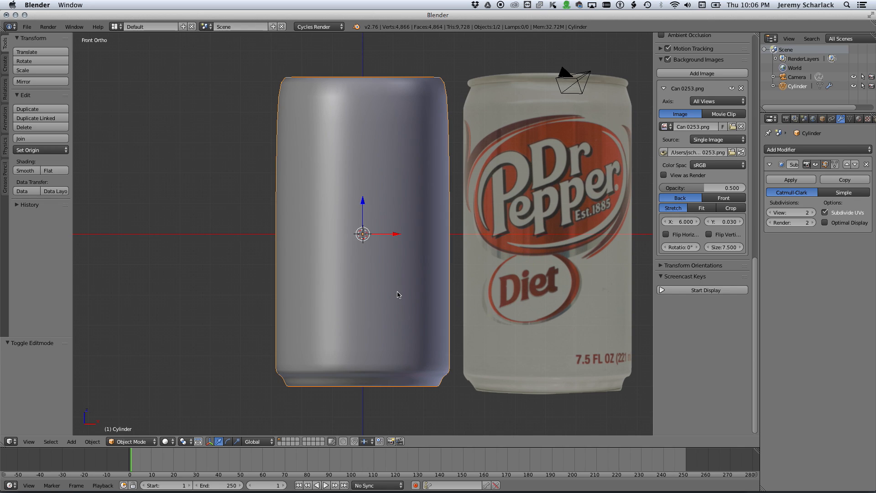
scroll(395, 273, "down", 1)
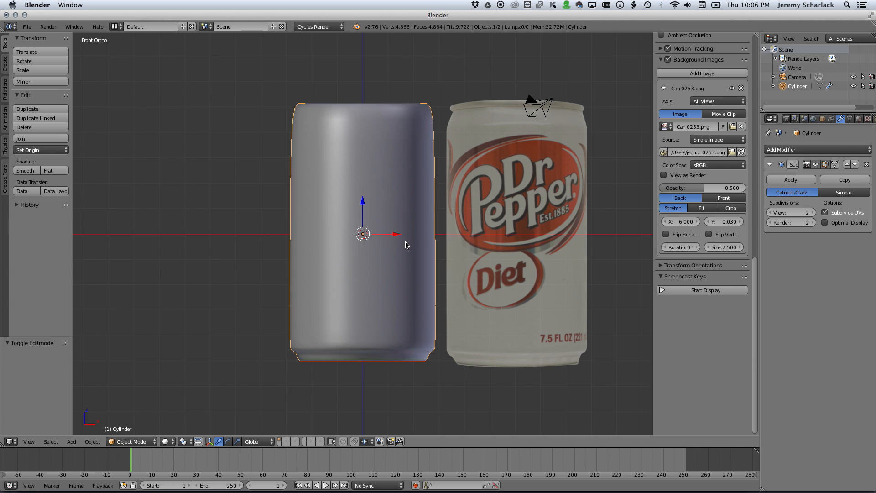
Step: Save the scene as "Can Tutorial.blend" in the "02 - Can" folder
key("ctrl+s")
left_click(59, 240)
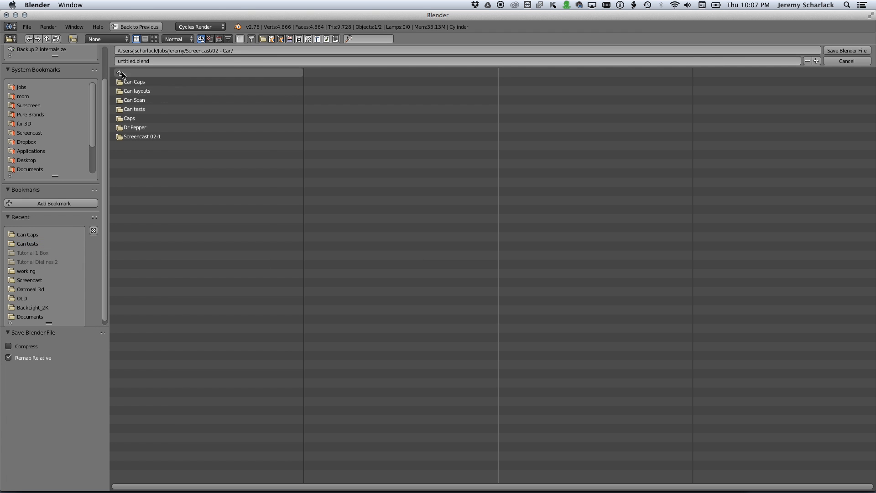
left_click(124, 61)
type("Can Tutorial.blend")
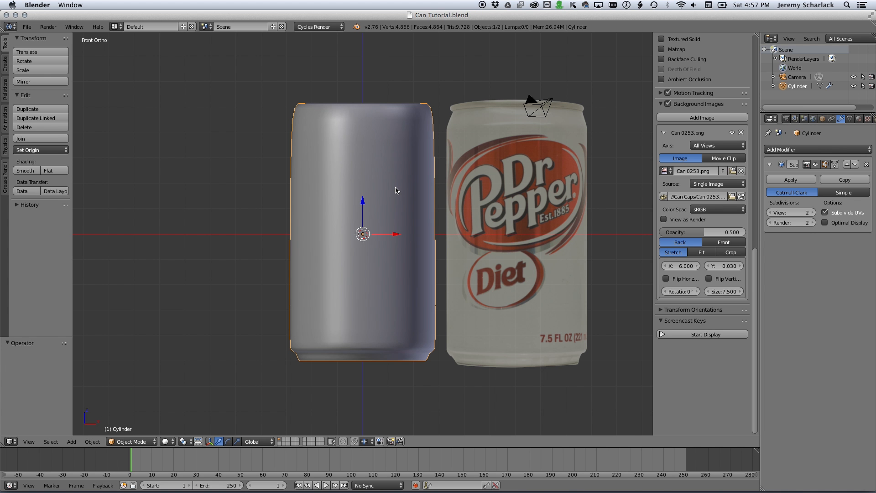
Step: Add a loop cut around the can's body in Edit Mode, slid up to where the neck begins below the top rim
key("Tab")
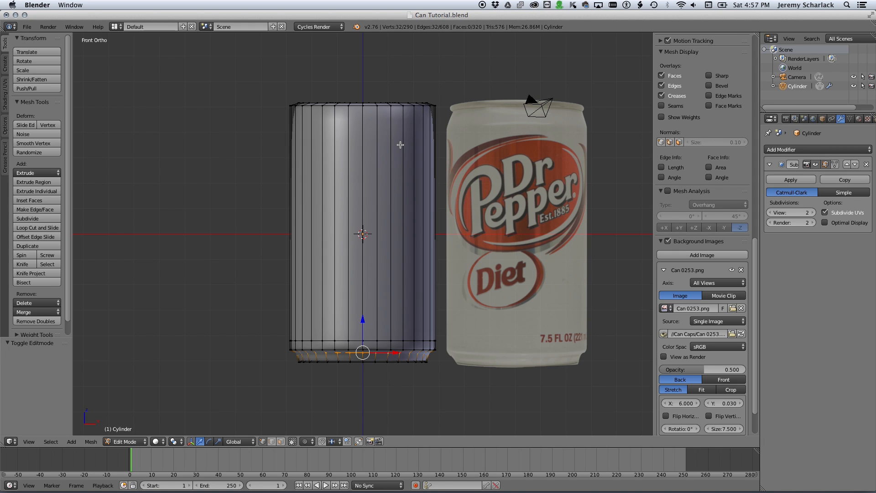
key("ctrl+r")
left_click(388, 172)
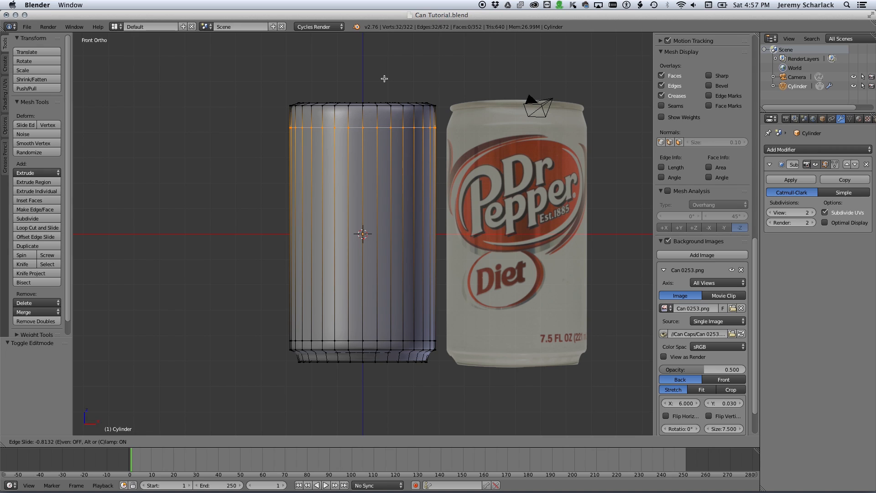
left_click(384, 80)
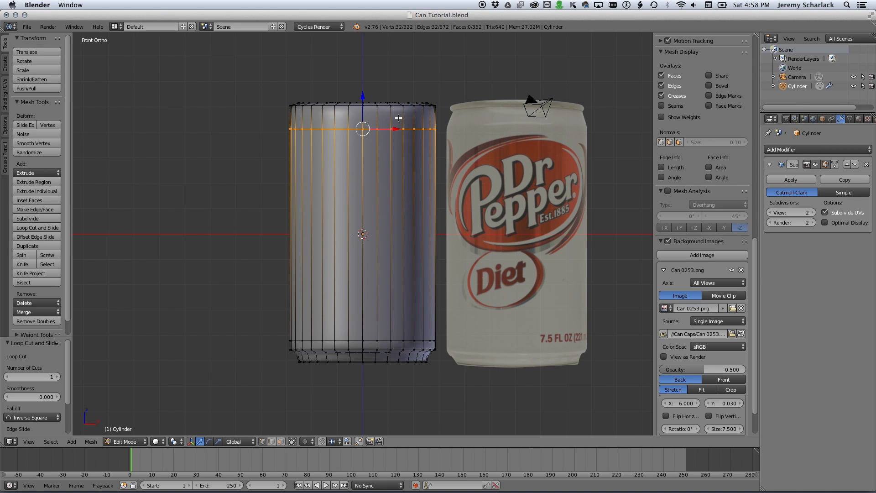
Step: Add a loop cut around the neck just below the top rim and scale it inward to 0.862
key("ctrl+r")
left_click(392, 112)
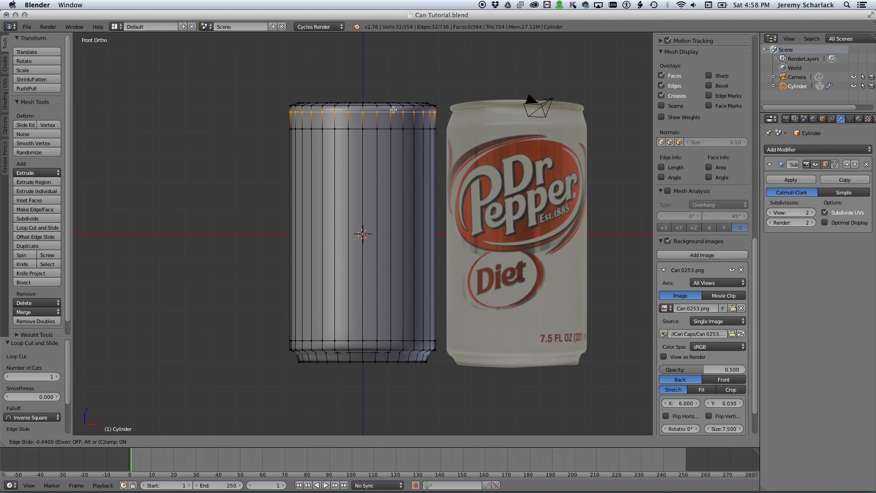
left_click(393, 110)
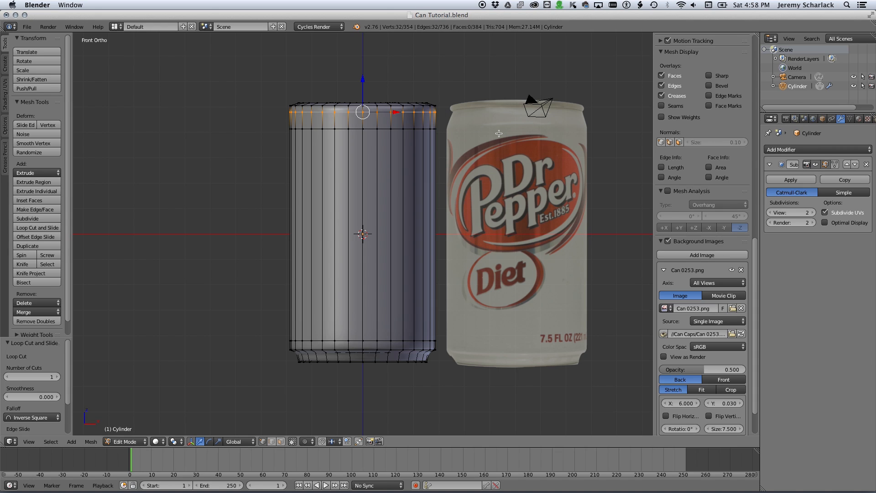
key("s")
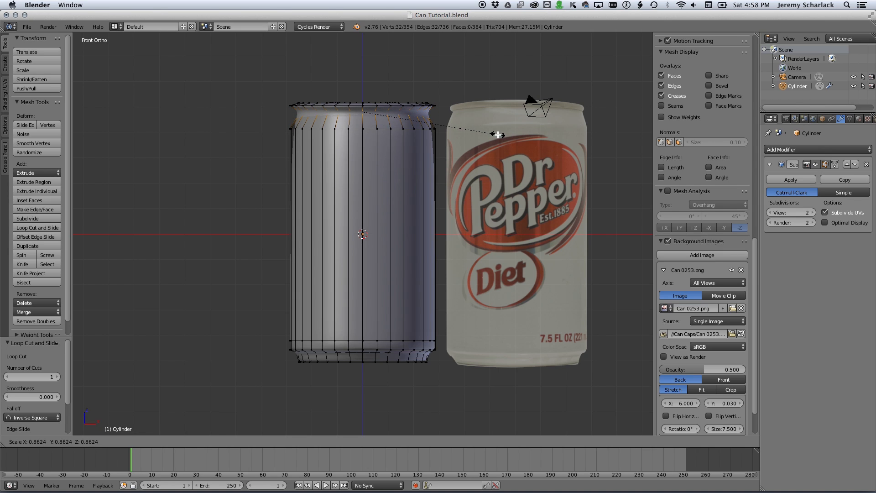
left_click(498, 134)
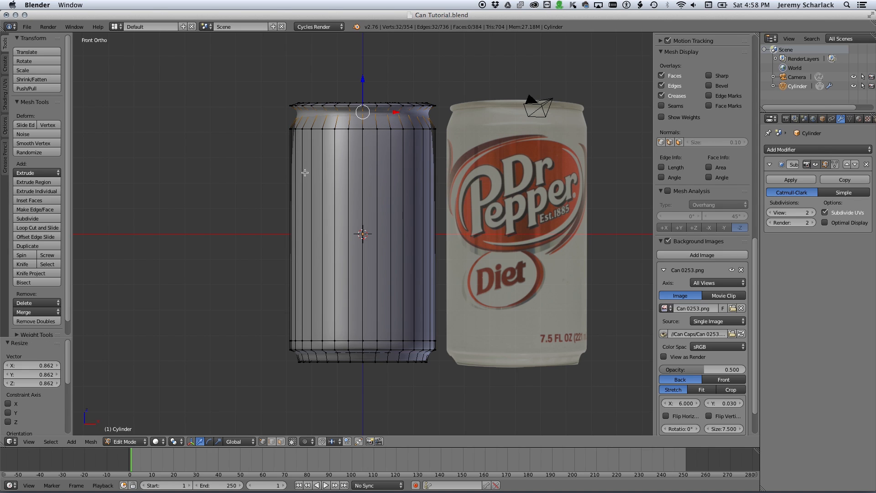
Step: Add a supporting loop cut around the body, slid up close beneath the shoulder loop
key("ctrl+r")
left_click(356, 196)
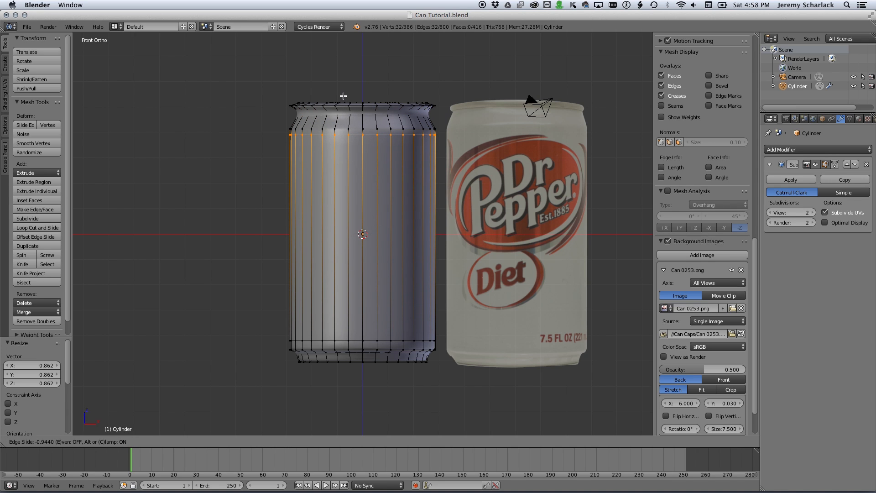
left_click(343, 96)
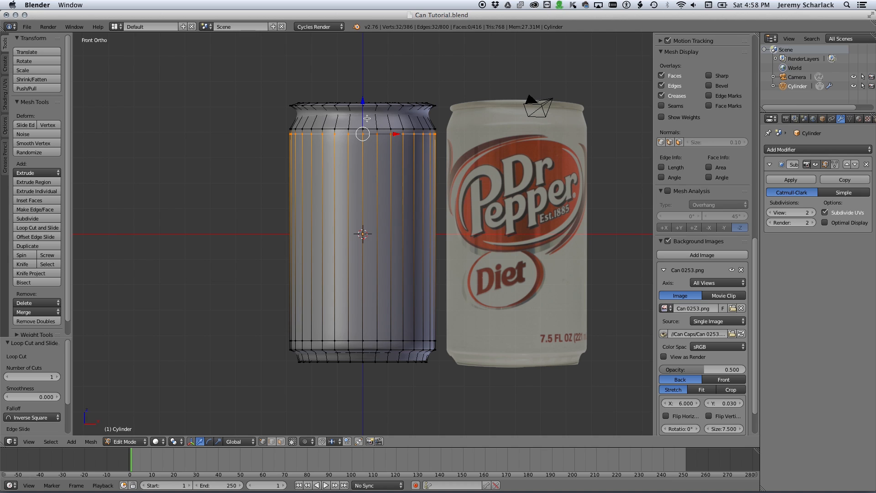
Step: Select only the narrow neck loop below the rim and scale it slightly outward
key("a")
right_click(368, 112, "alt")
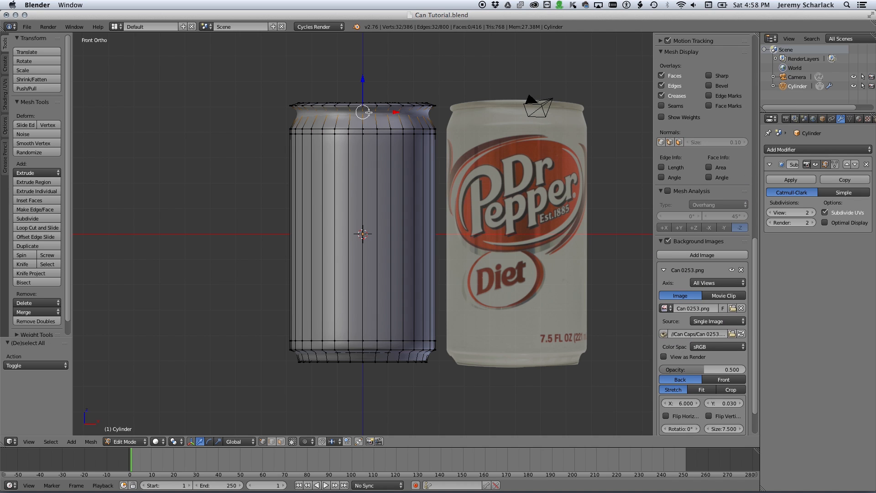
key("s")
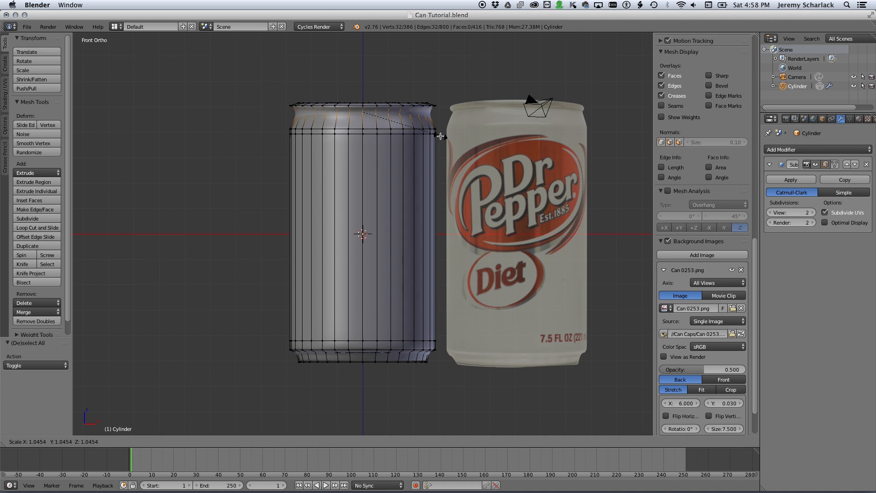
left_click(432, 134)
Step: Add a centred loop cut between the neck loop and the rim, scale it outward to 1.048 and preview the smoothed can
key("ctrl+r")
left_click(410, 110)
right_click(411, 110)
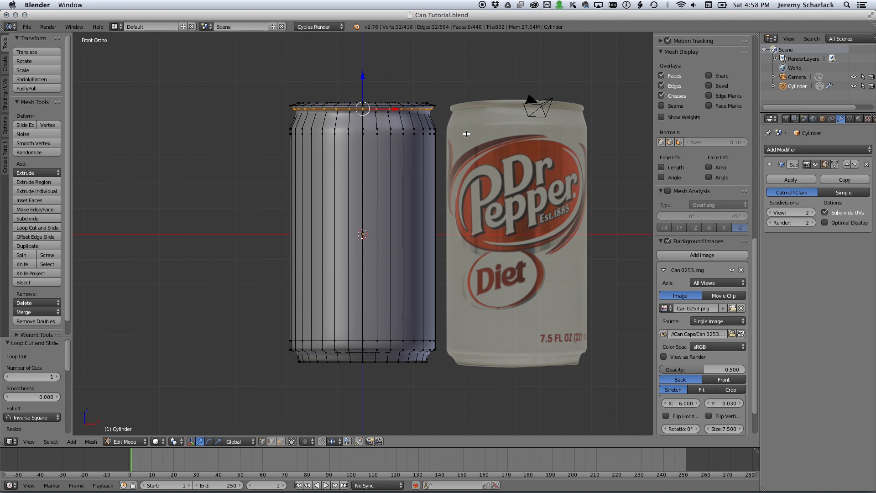
key("s")
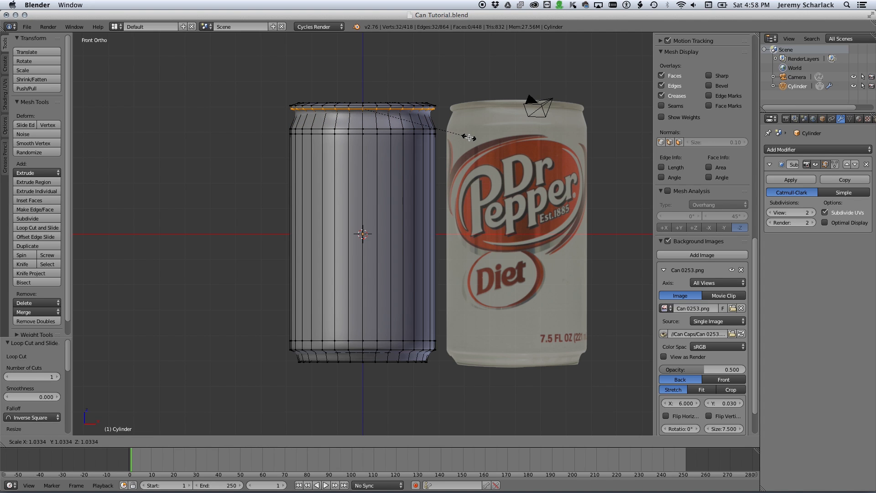
left_click(470, 138)
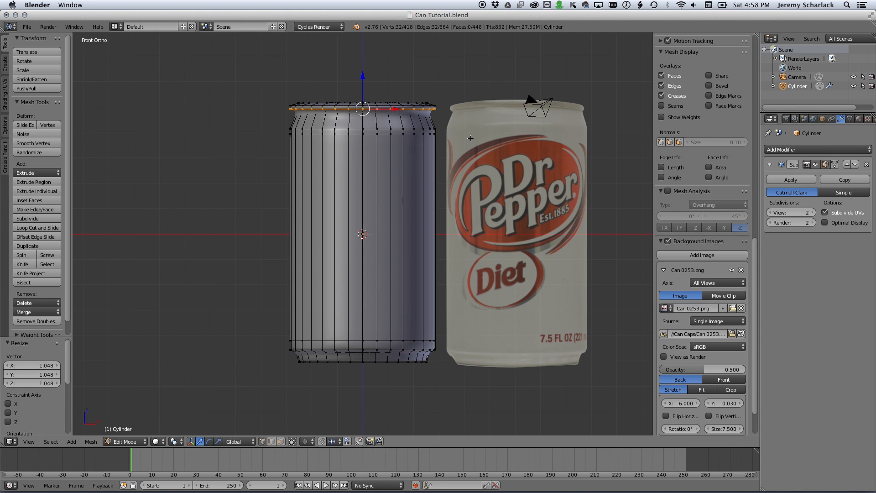
key("Tab")
key("Tab")
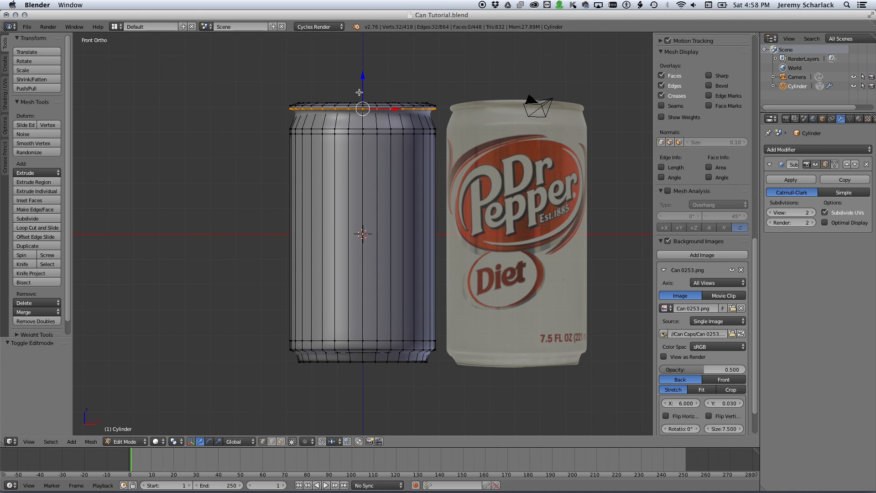
Step: Lower the rim's new loop about 0.09 along Z and preview the smoothed shape
key("e")
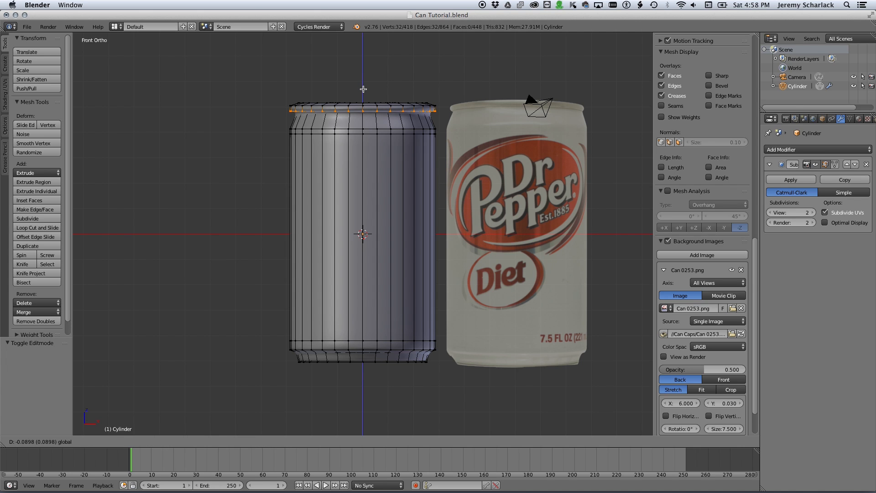
left_click(364, 89)
key("Tab")
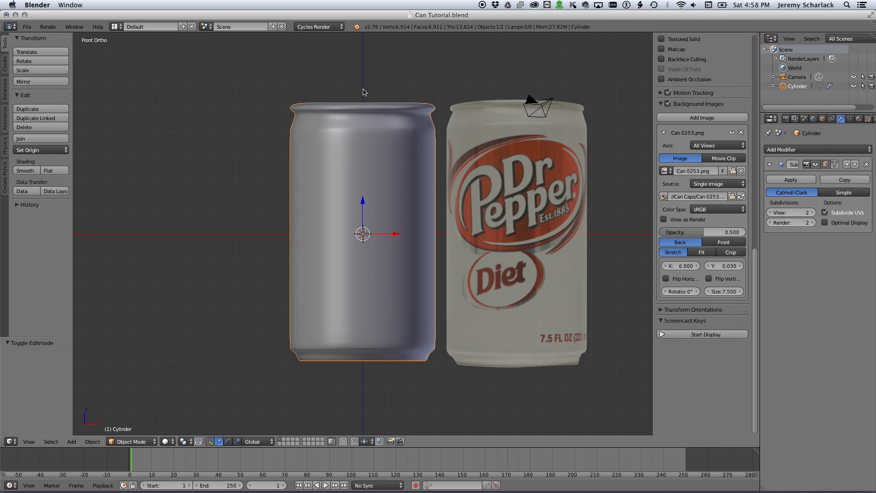
key("Tab")
Step: Select only the next loop up on the rim's outer edge and nudge it slightly along Z
middle_click_drag(363, 91, 340, 99)
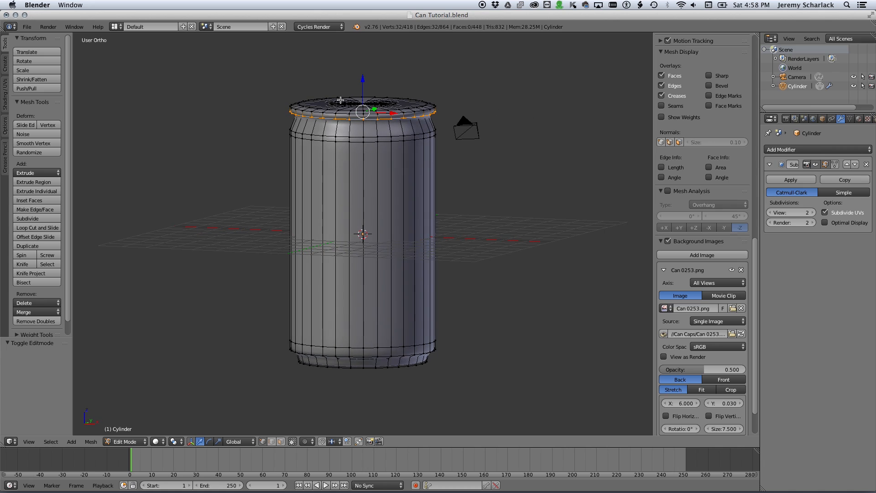
key("a")
key("ctrl+z")
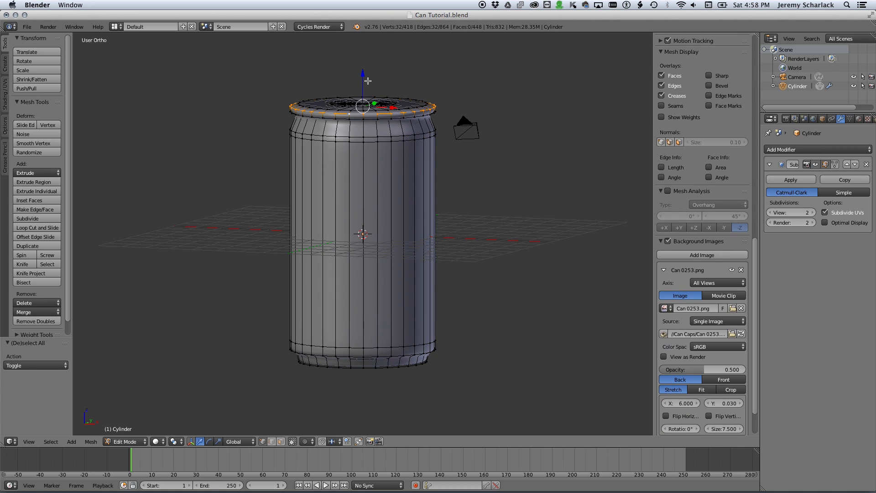
left_click_drag(364, 83, 364, 82)
Step: Select the can's entire top by growing from its outer face ring, and flatten it with a Z scale of 0
key("a")
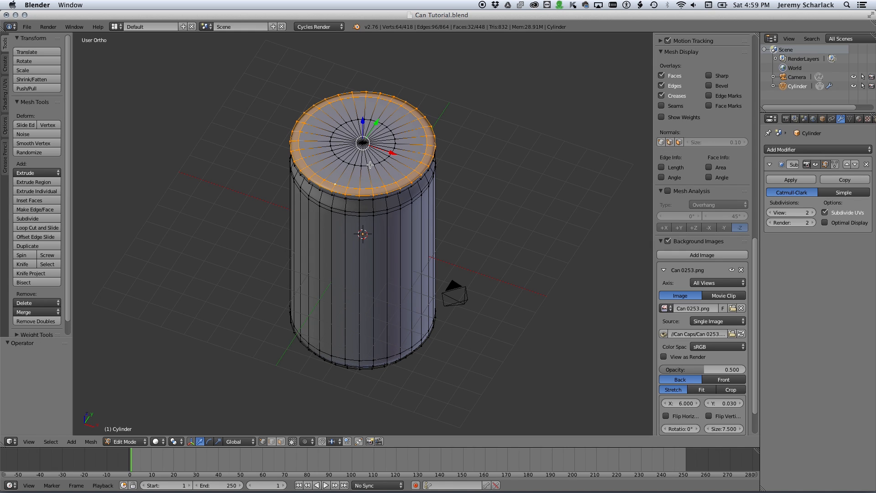
key("ctrl+KP_Add")
key("ctrl+KP_Add")
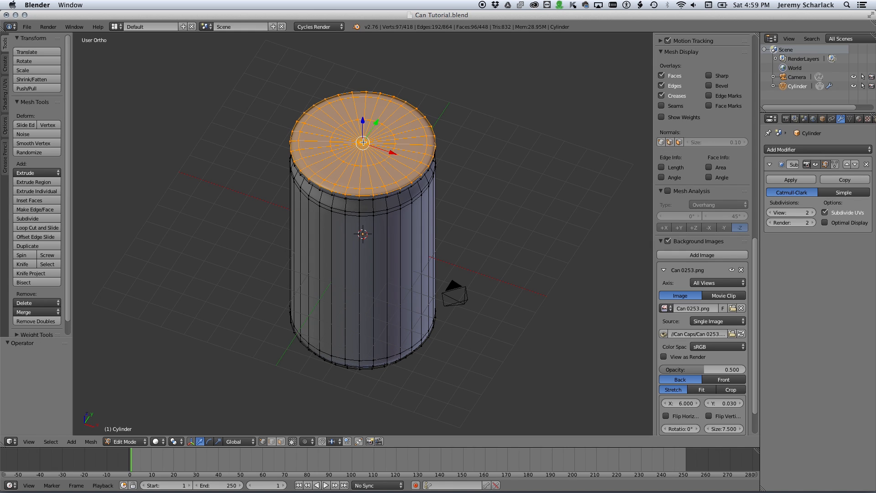
key("s")
key("z")
key("0")
key("Return")
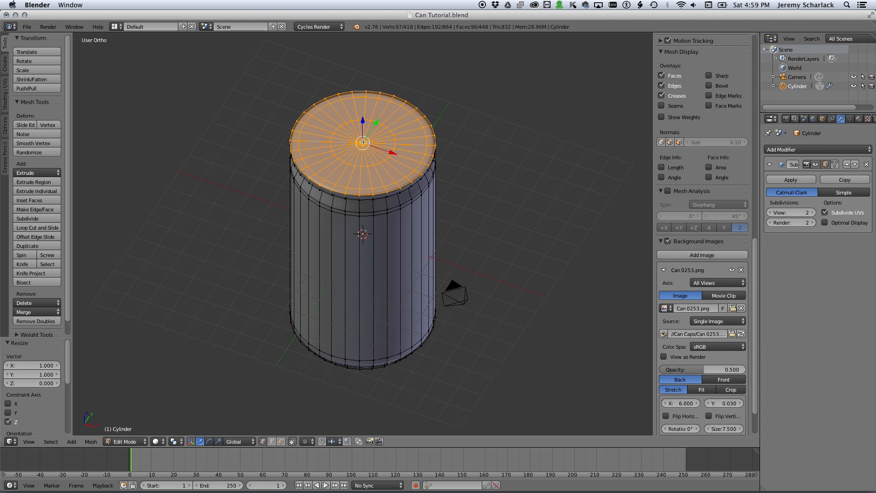
middle_click_drag(391, 191, 382, 98)
key("a")
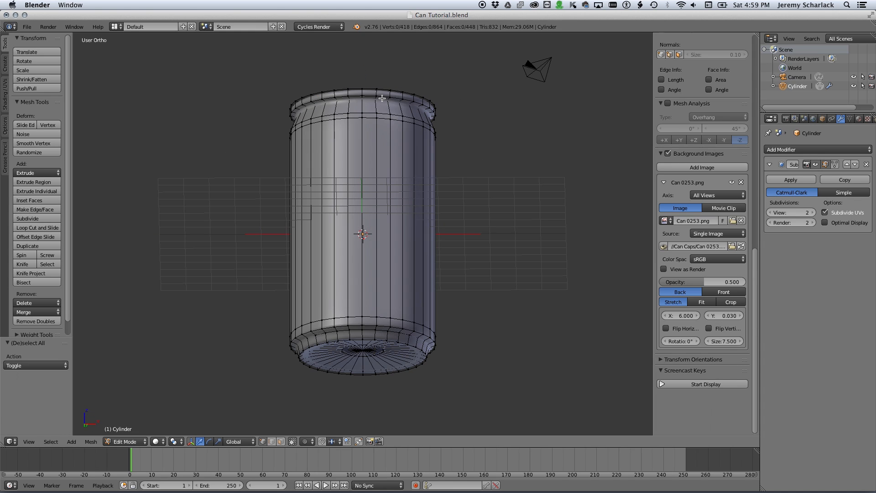
key("ctrl+r")
left_click(369, 98)
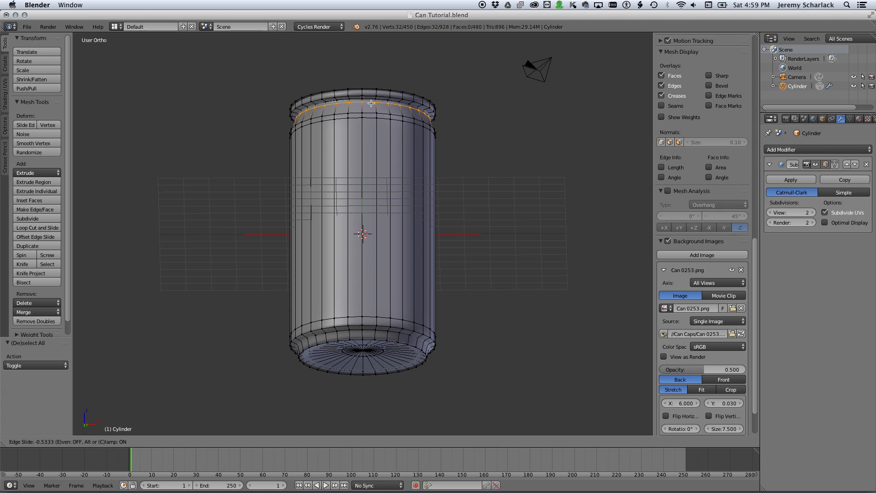
left_click(369, 102)
key("x")
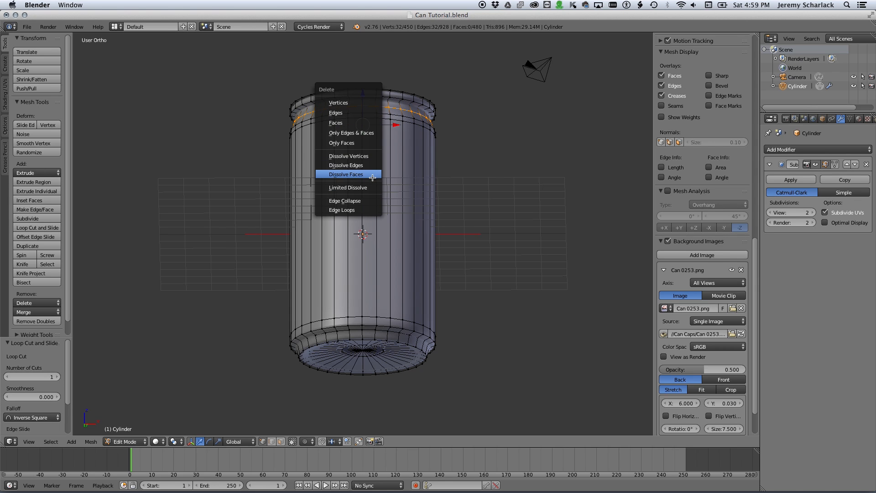
left_click(368, 210)
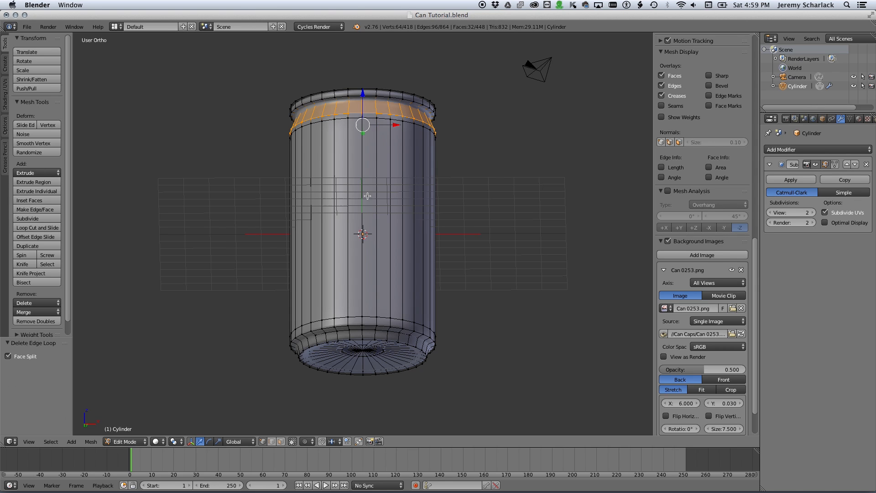
Step: Add a loop cut between the rim's lower edge and the neck, slid close under the rim, and preview the smoothed lip
scroll(391, 140, "up", 1)
scroll(391, 140, "up", 3)
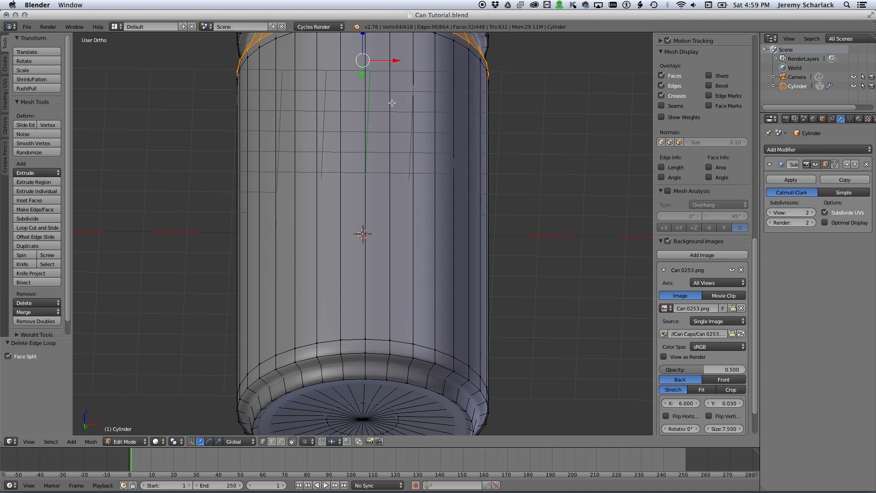
middle_click_drag(392, 91, 343, 311, "shift")
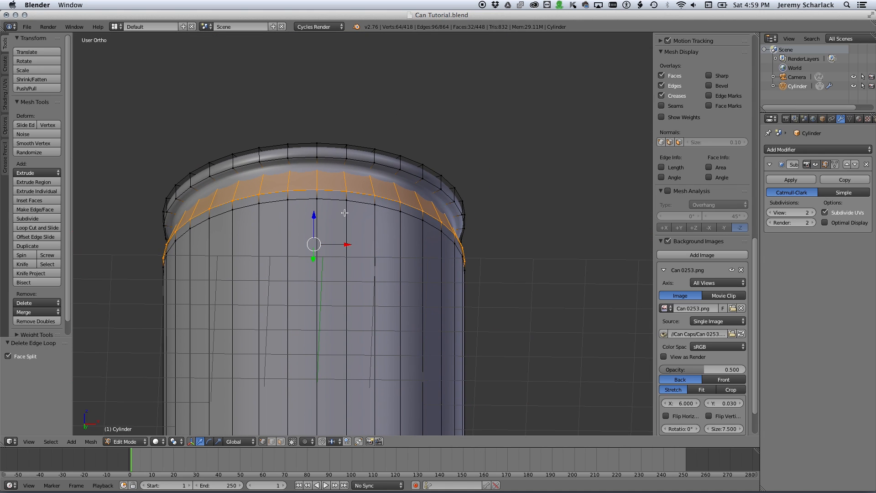
right_click(330, 160, "alt+shift")
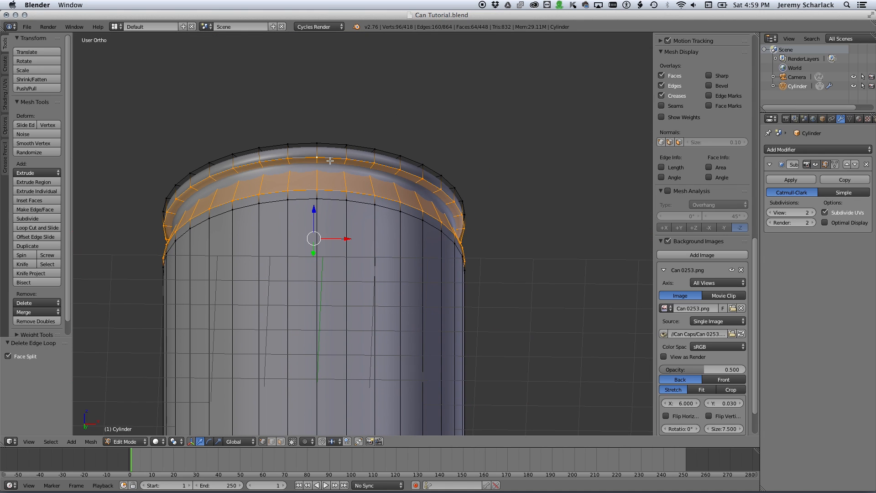
key("a")
right_click(330, 160, "alt")
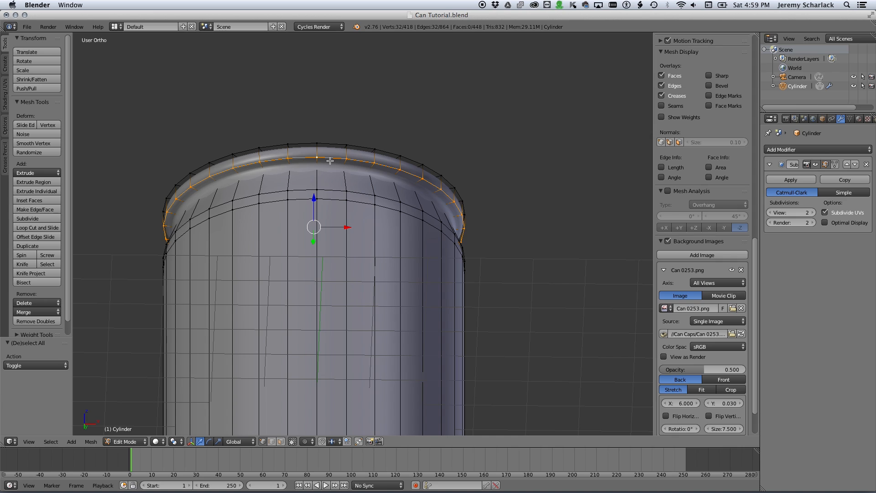
key("a")
key("ctrl+r")
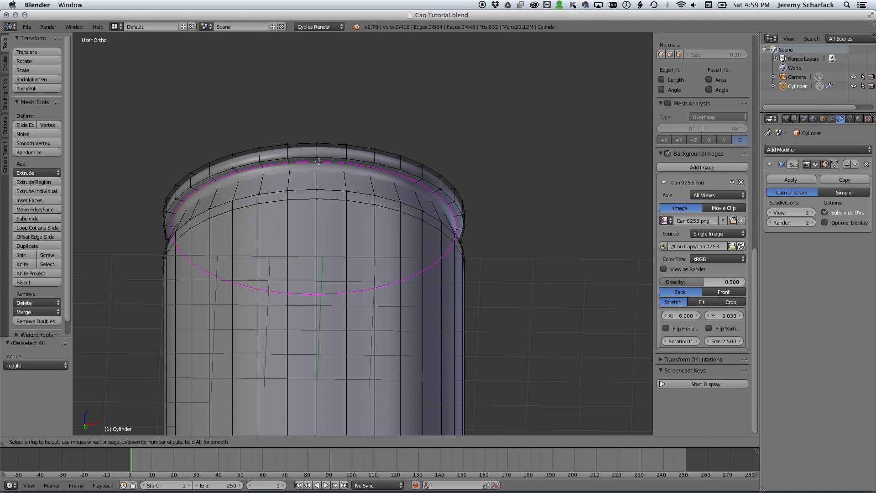
left_click(318, 162)
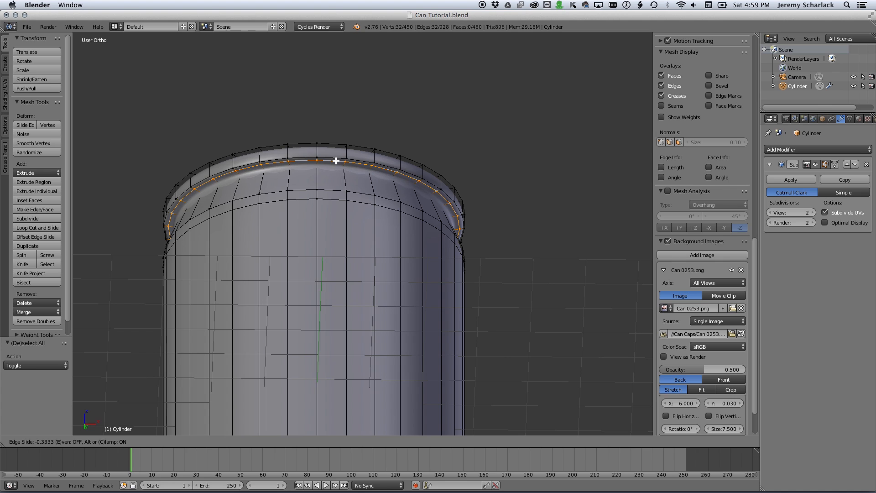
left_click(336, 161)
key("Tab")
middle_click_drag(337, 161, 318, 191)
key("Tab")
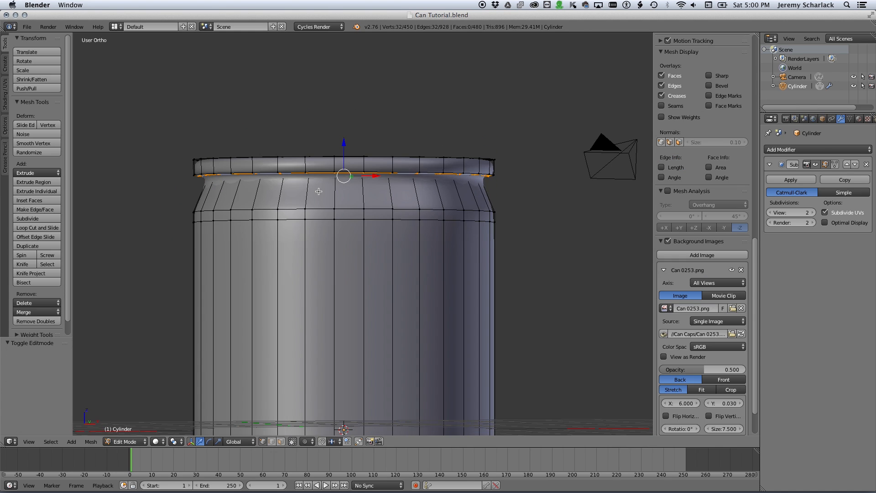
Step: Select only the narrow neck loop and lower it 0.03 along Z in front view
scroll(319, 191, "down", 3)
key("KP_1")
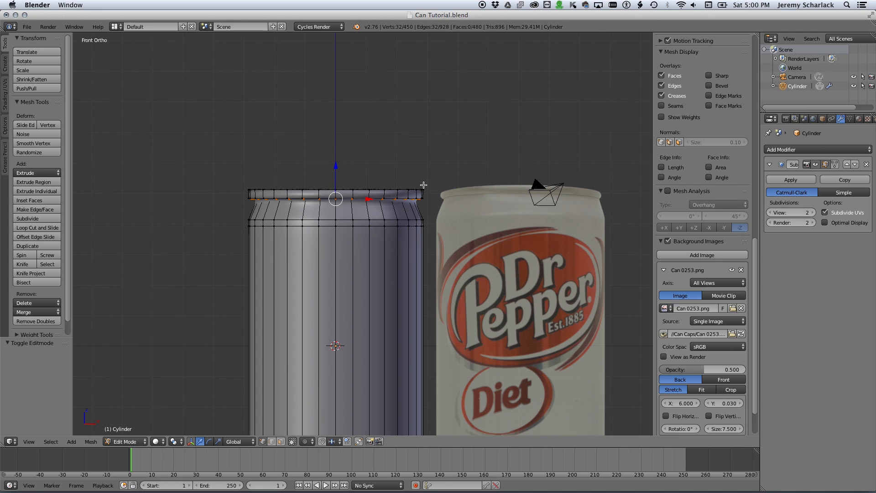
key("Tab")
key("Tab")
middle_click_drag(346, 206, 357, 195)
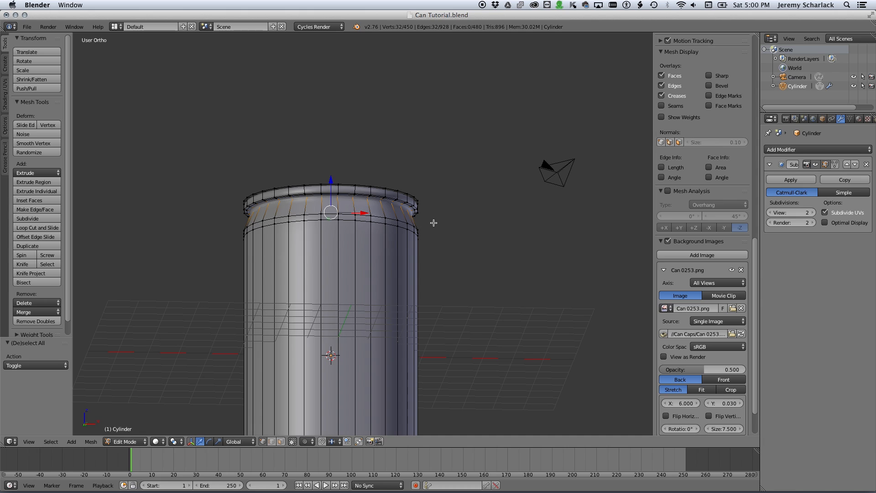
key("a")
middle_click_drag(424, 220, 383, 175)
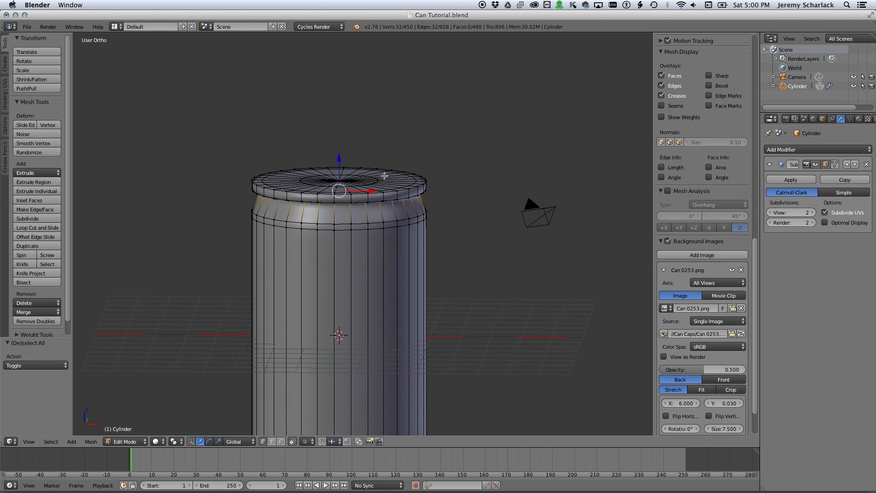
key("KP_1")
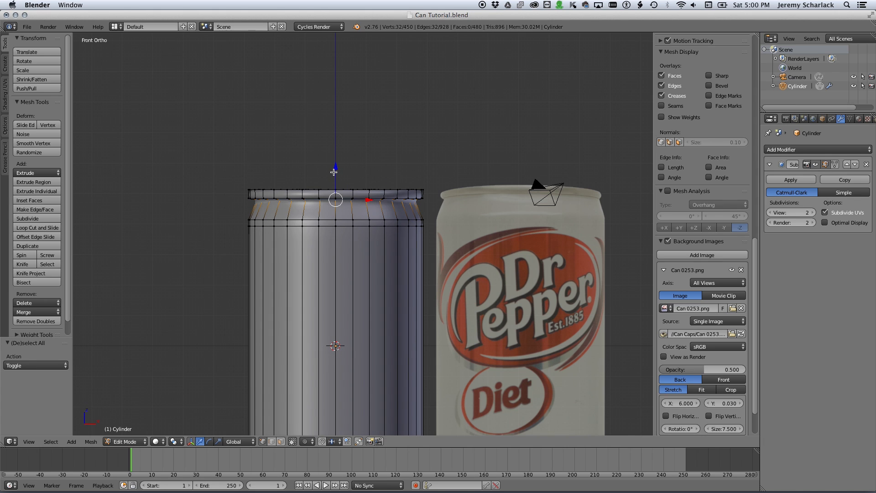
left_click_drag(333, 172, 335, 173)
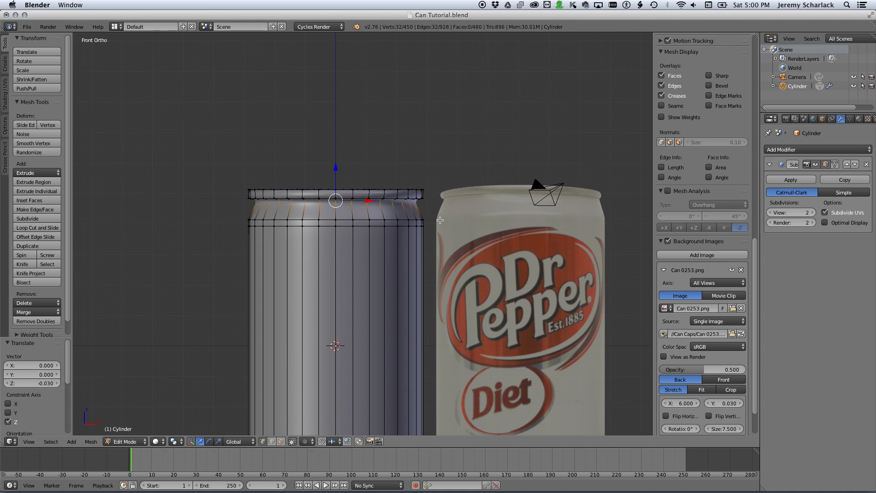
Step: Scale the narrow neck loop up by a factor of about 1.027
key("s")
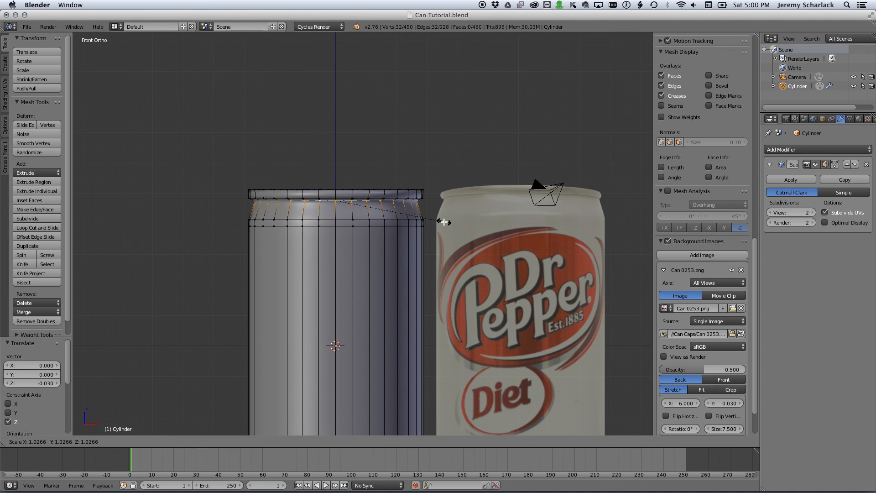
left_click(443, 222)
middle_click_drag(444, 222, 363, 317)
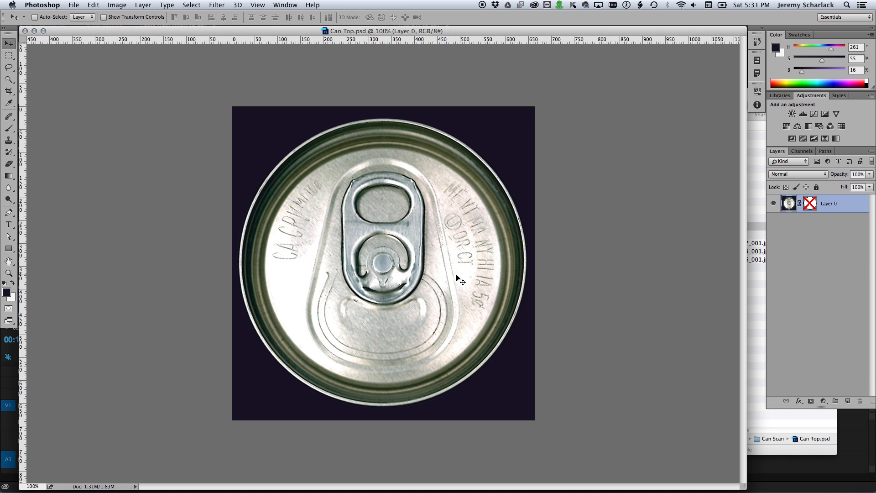
Step: In Photoshop's Can Top.psd, enable Layer 0's mask to hide the dark background, check the circular path, and show the guides
left_click(811, 205, "shift")
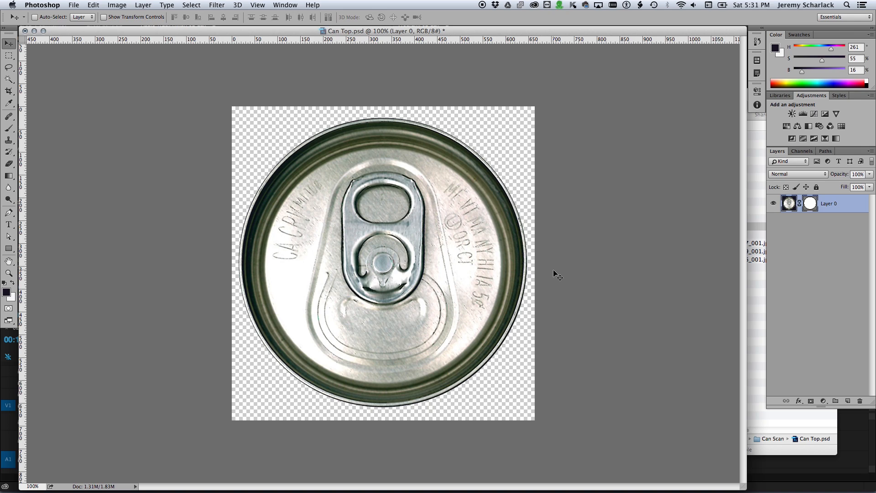
key("a")
left_click(528, 266)
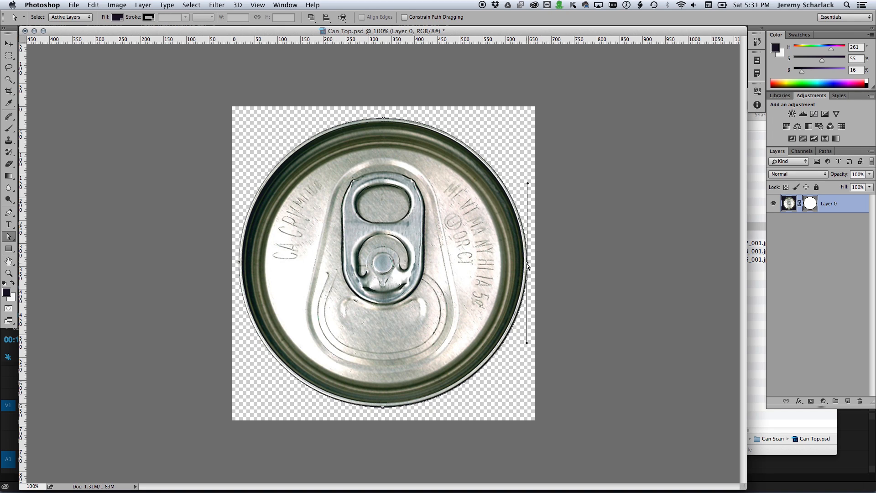
left_click(596, 282)
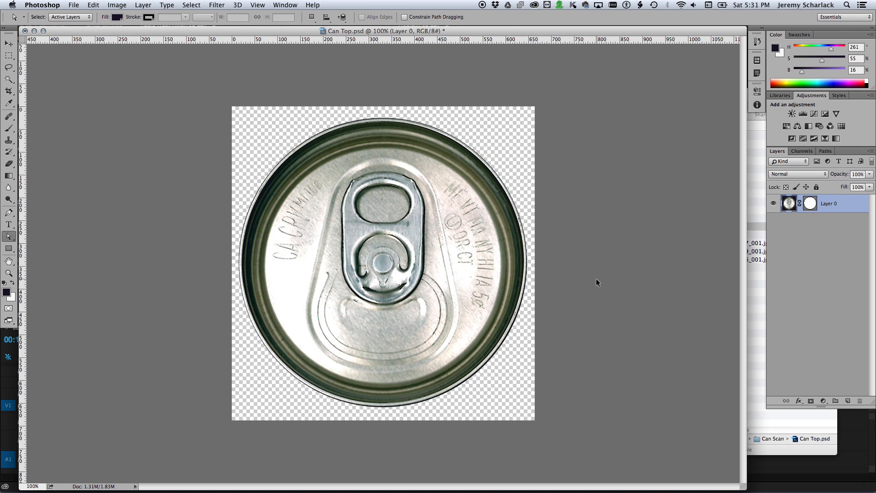
key("super+semicolon")
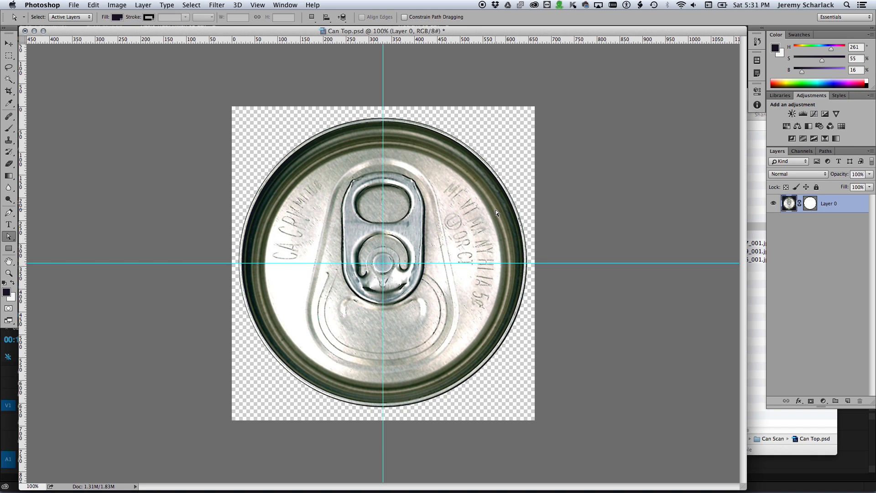
Step: Save the masked can top as Can Top.png in the Can Scan folder, replacing the existing file, with Smallest / Slow compression and no interlacing
key("super+shift+s")
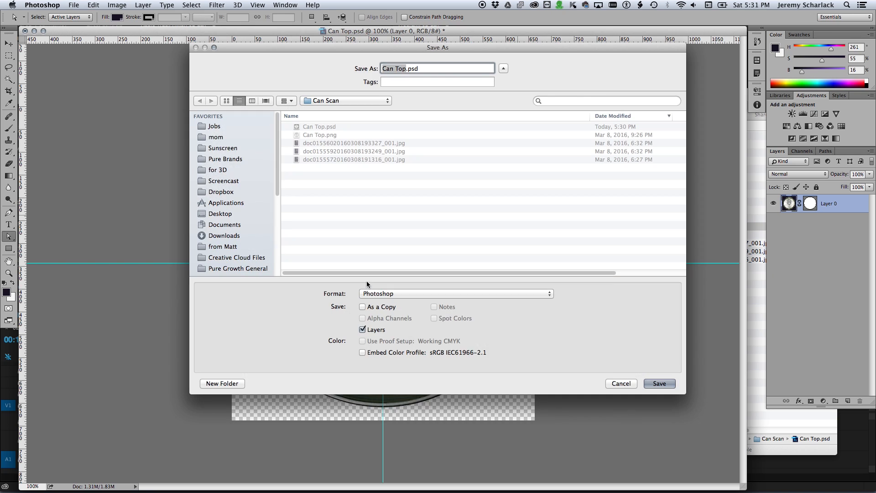
left_click(395, 294)
left_click(411, 425)
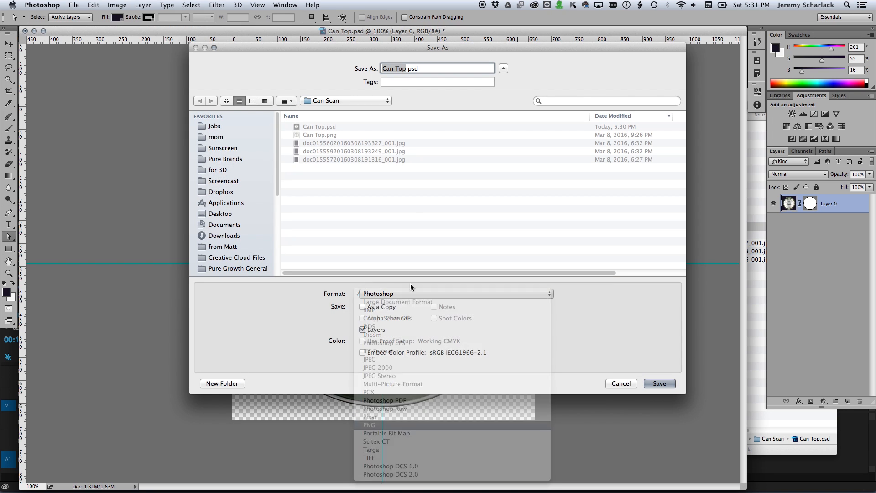
left_click(661, 384)
left_click(505, 108)
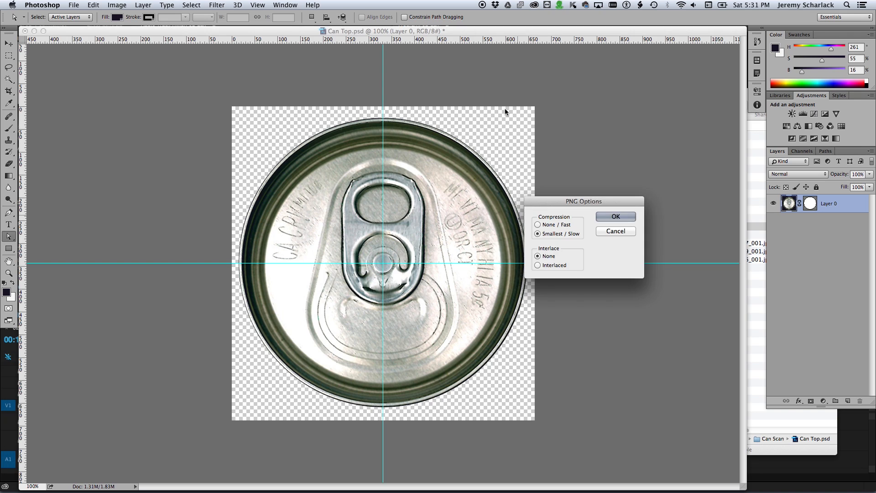
left_click(628, 216)
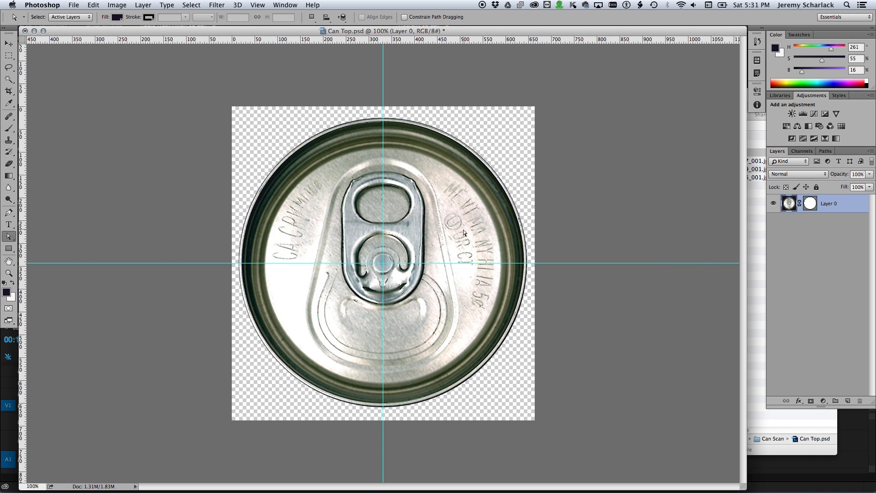
Step: Switch to Blender, return the can to Object Mode, and restrict the Can 0253.png background image to the Front view
left_click(307, 475)
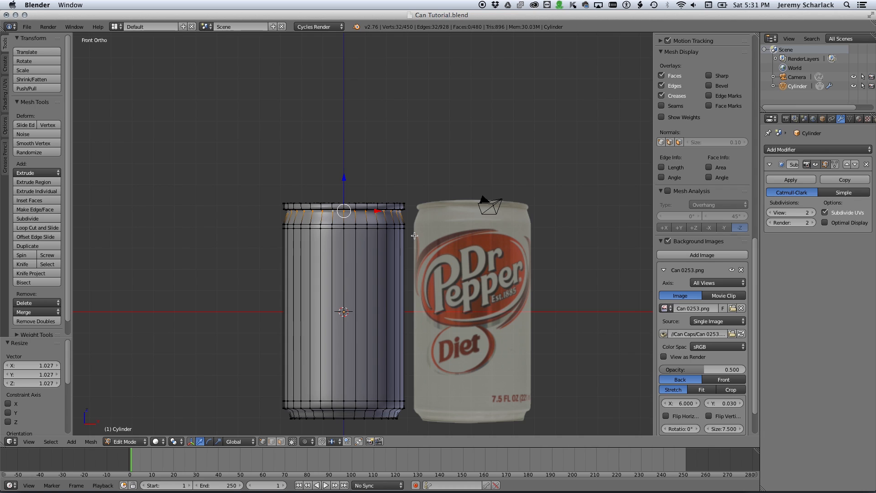
key("Tab")
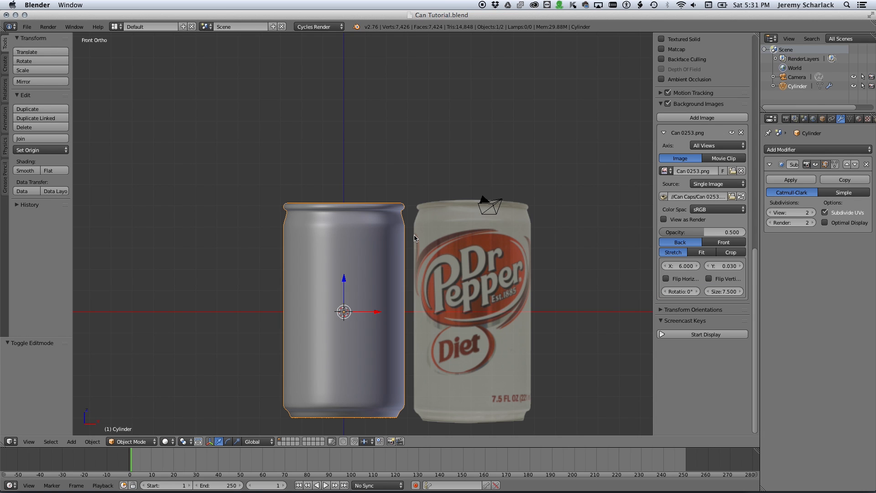
scroll(449, 234, "down", 5)
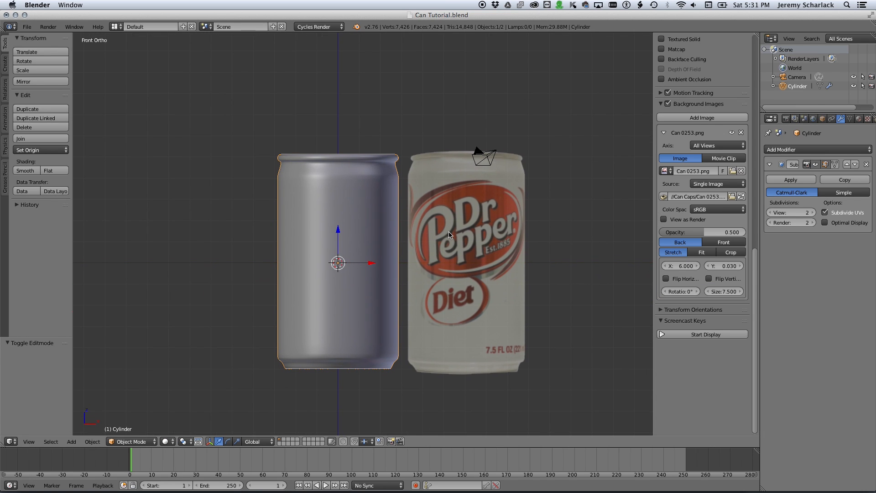
key("KP_7")
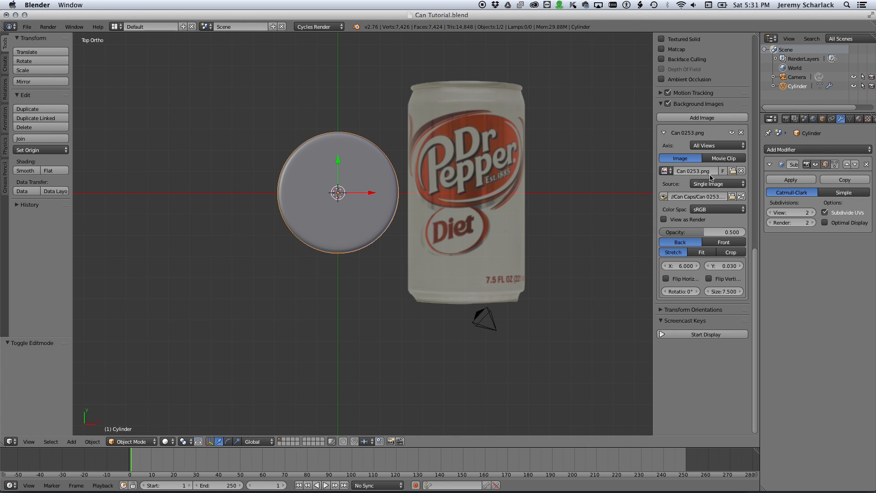
left_click(706, 146)
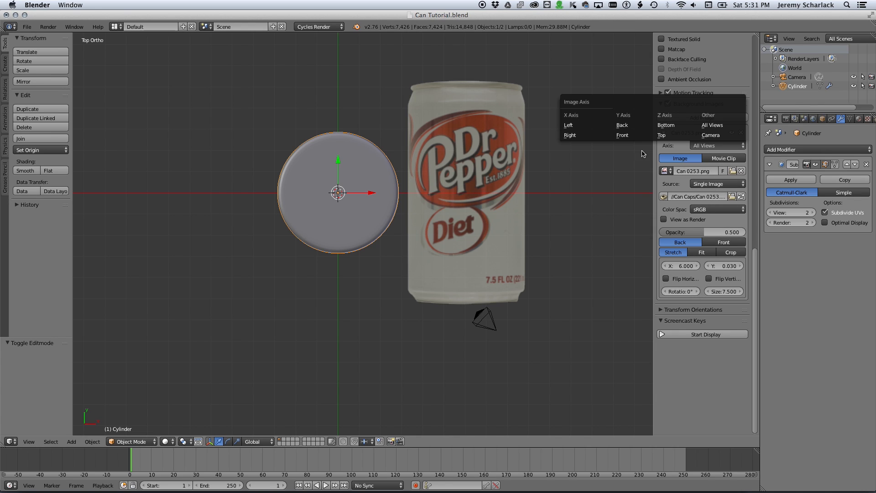
left_click(621, 135)
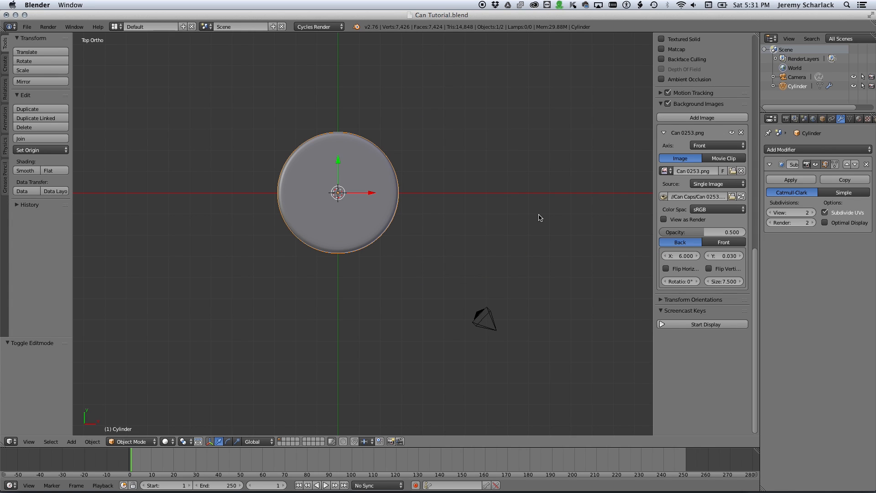
key("KP_1")
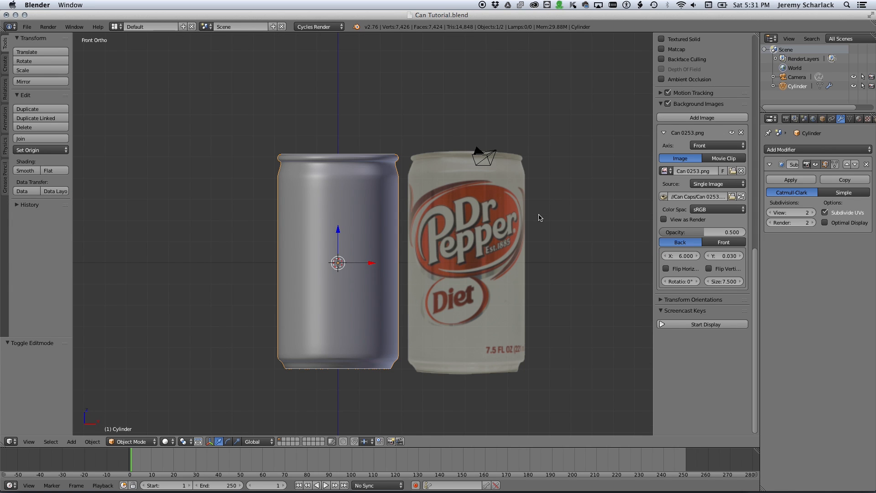
key("KP_7")
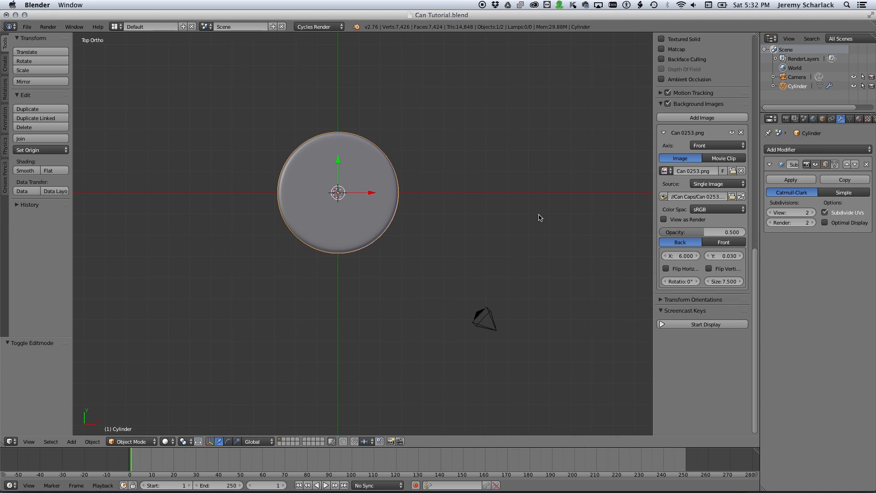
Step: Add a second background image, loading Can Top.png from the Can Scan folder
left_click(662, 132)
left_click(702, 117)
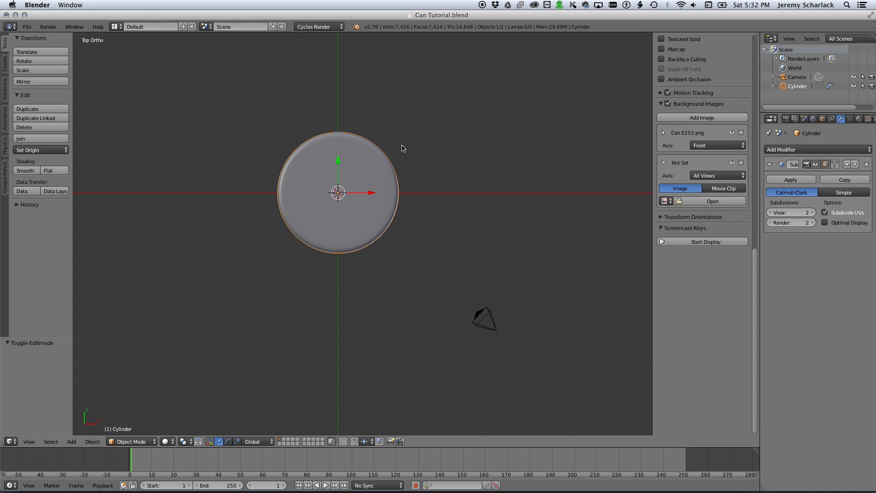
left_click(712, 201)
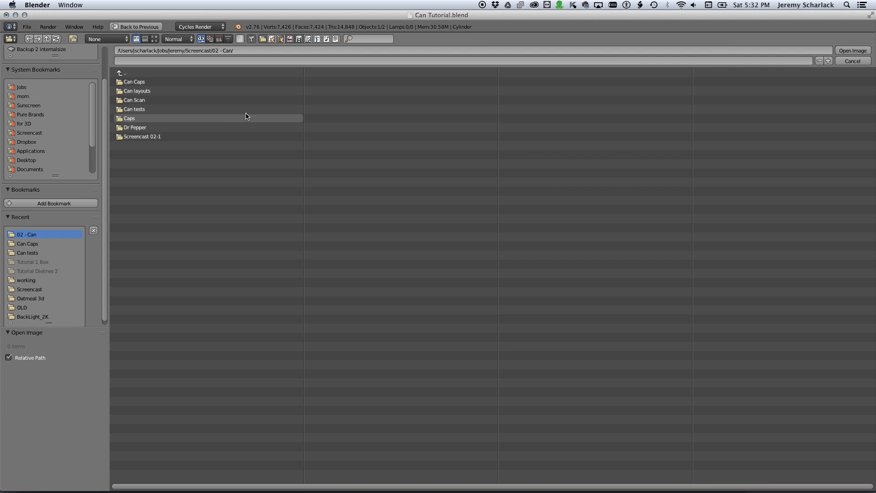
left_click(202, 99)
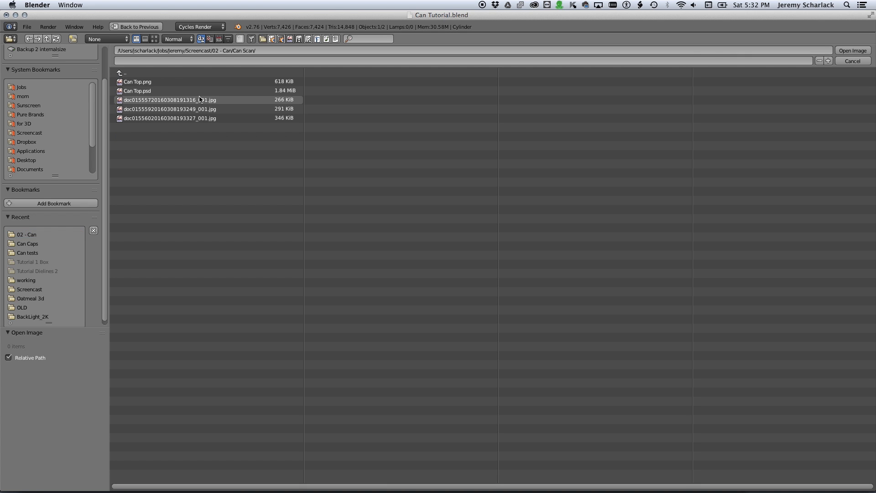
double_click(161, 81)
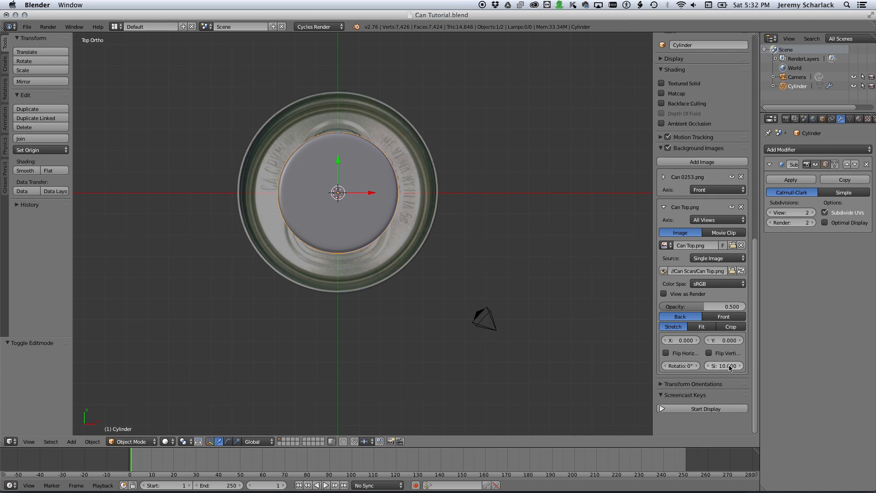
Step: Set the Can Top.png background size to 6.010, matching it to the can's outline in wireframe top view
left_click_drag(732, 367, 693, 368)
key("z")
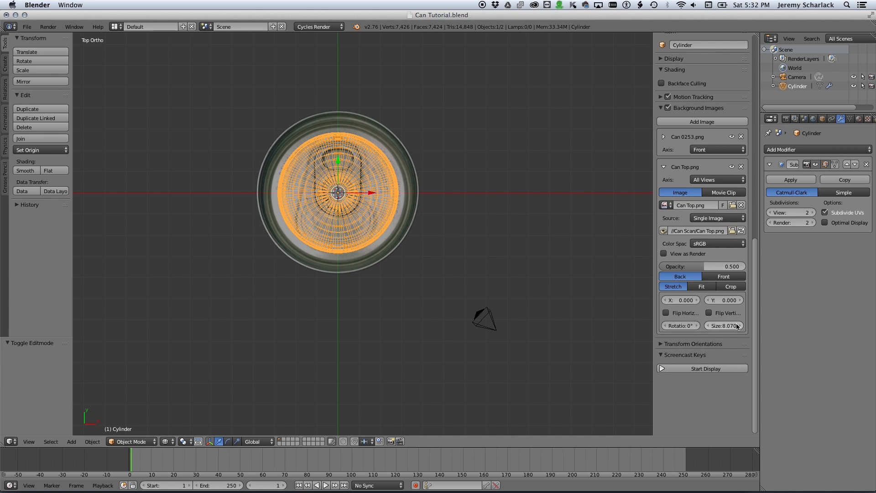
scroll(446, 278, "up", 3)
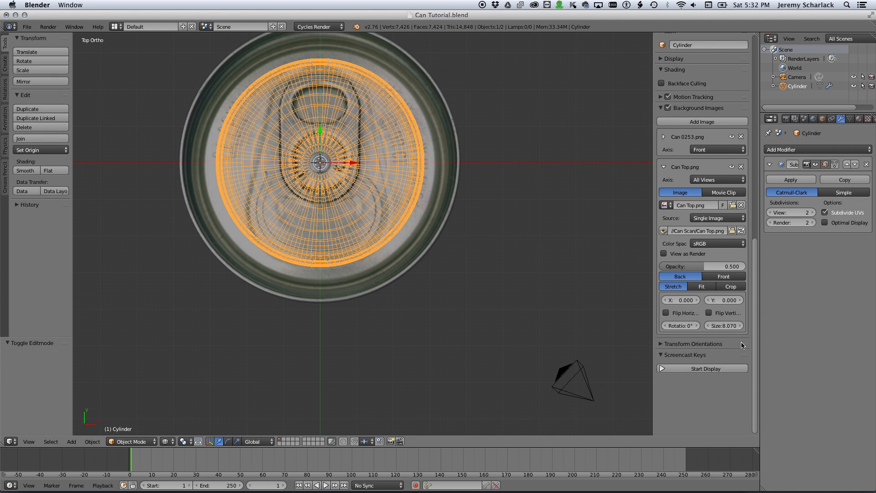
left_click_drag(730, 326, 697, 327)
scroll(388, 242, "up", 2)
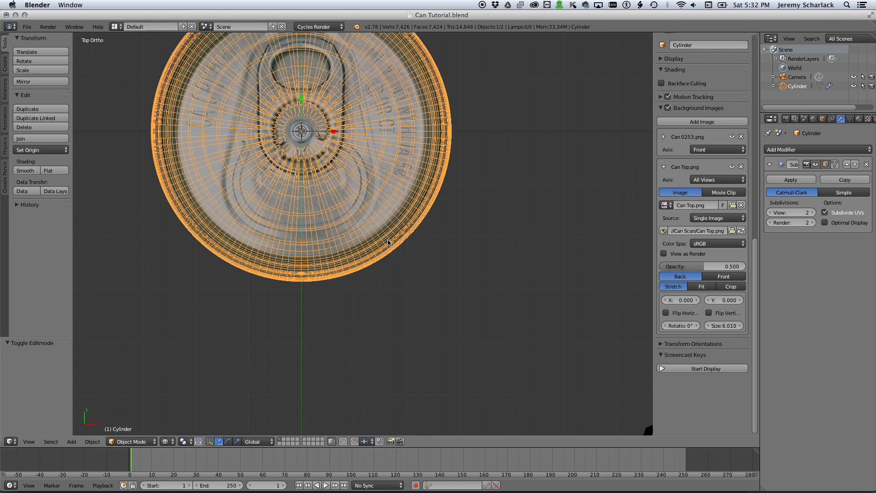
scroll(388, 242, "down", 1)
middle_click_drag(388, 242, 483, 304, "shift")
scroll(441, 320, "up", 1)
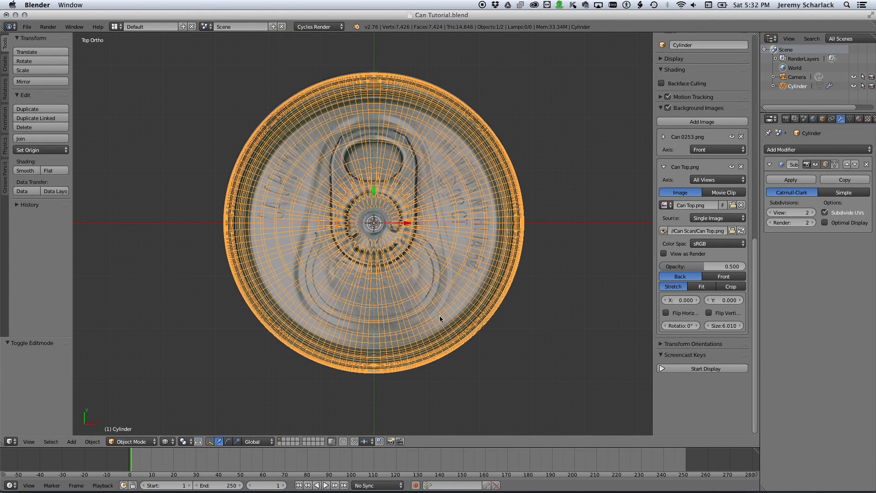
Step: Edit the can mesh in solid shading, with the Can Top.png background displayed in front at 0.246 opacity
key("Tab")
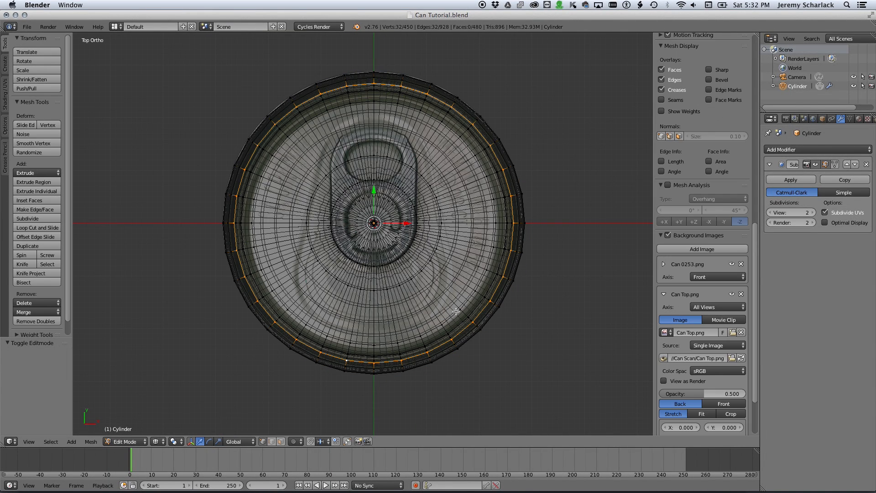
key("z")
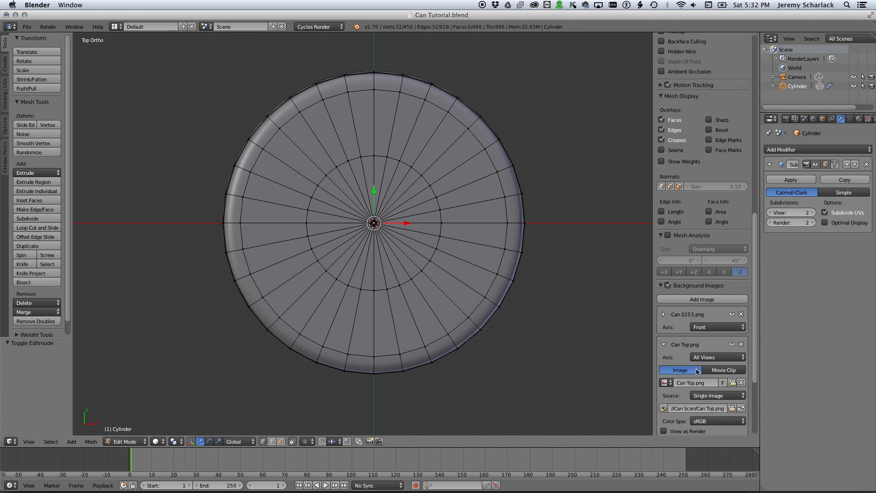
scroll(696, 371, "down", 5)
left_click(724, 362)
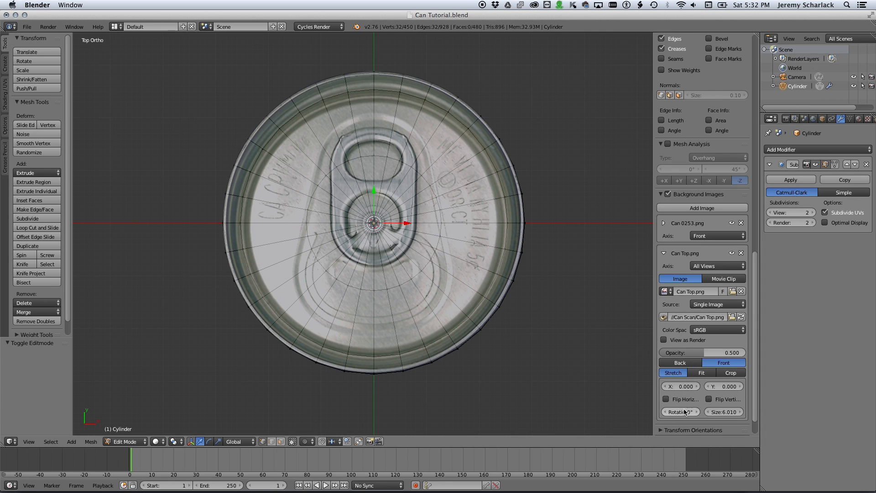
left_click_drag(700, 350, 679, 351)
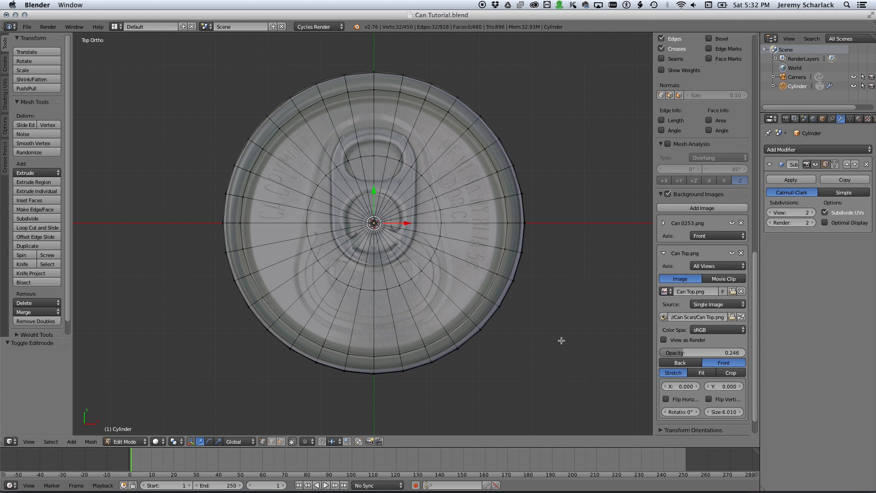
Step: Add an edge loop around the can's top face, just inside the outer rim, with an edge slide of about 0.34
middle_click_drag(461, 347, 496, 300)
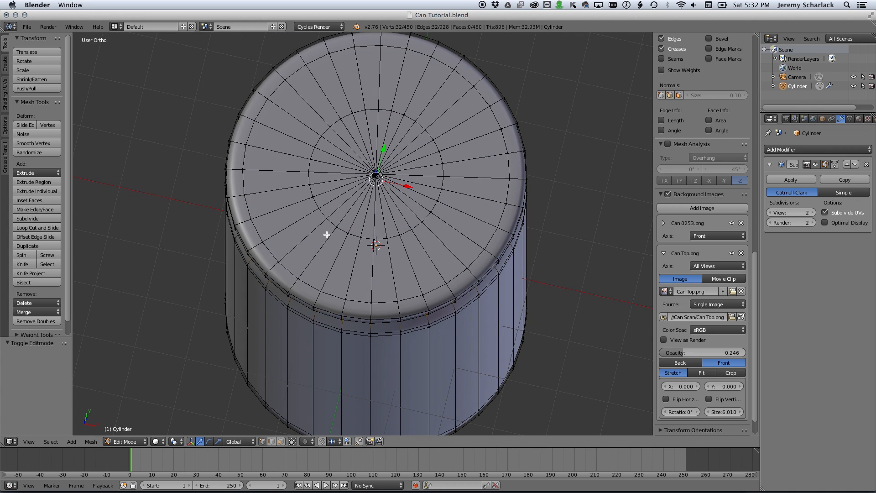
key("super+Tab")
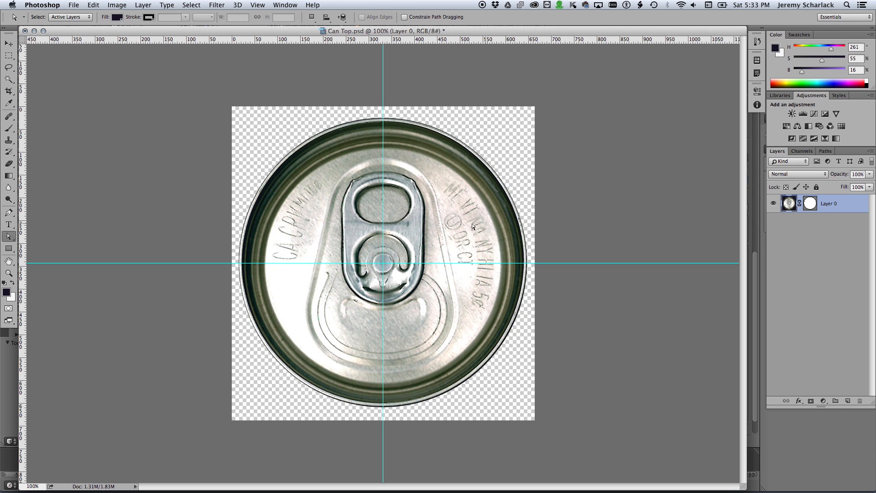
key("super+Tab")
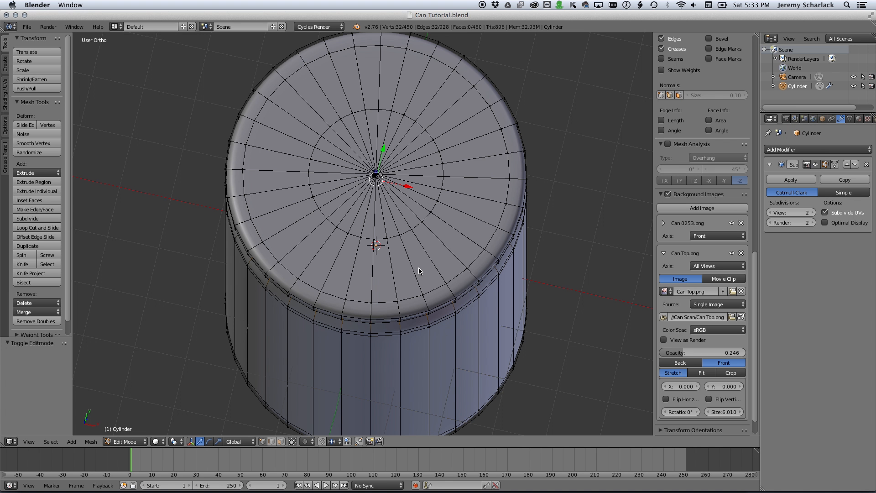
key("KP_7")
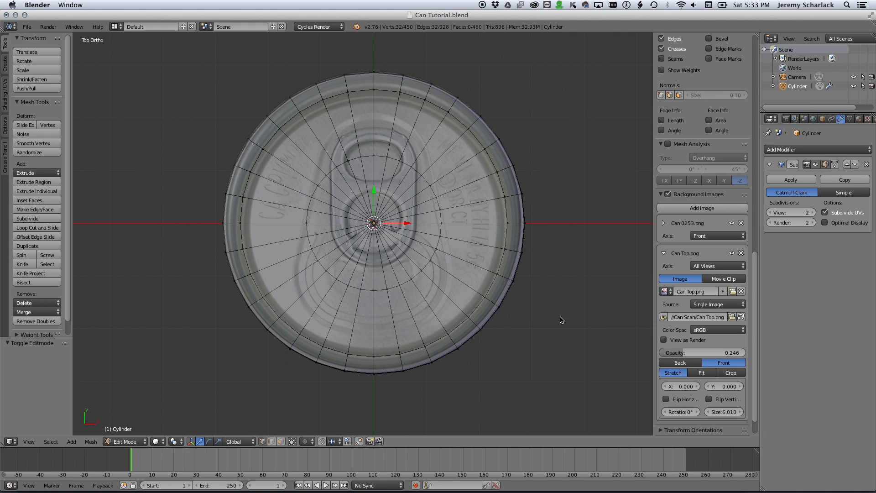
key("ctrl+r")
left_click(494, 306)
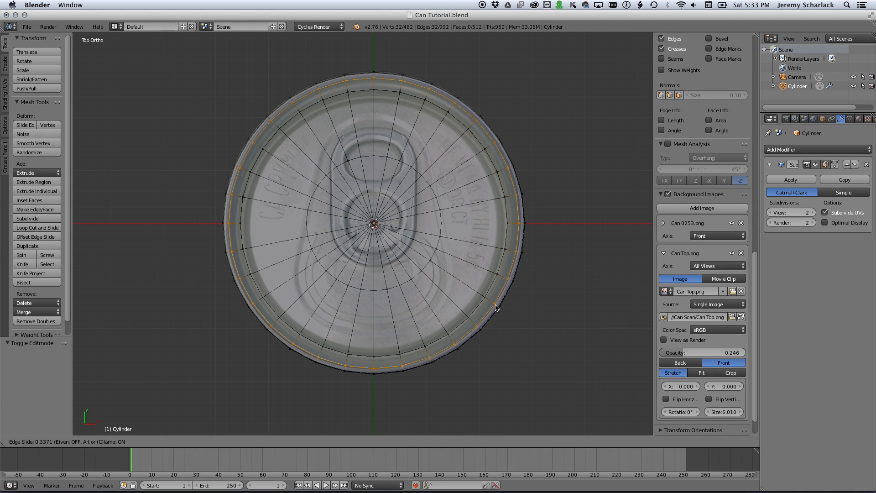
left_click(496, 307)
Step: Lower the outermost top edge loop of the can slightly along Z and view the smoothed rim in Object Mode
scroll(502, 299, "up", 3)
scroll(491, 287, "down", 6)
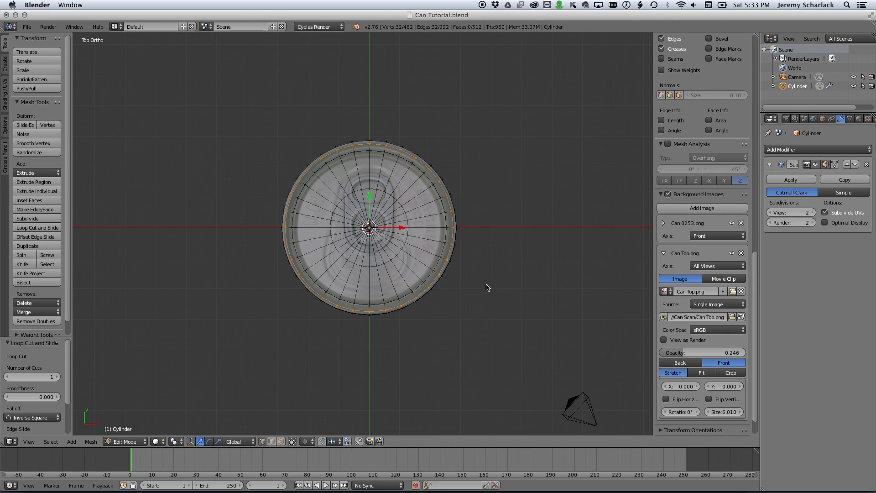
middle_click_drag(487, 286, 464, 183)
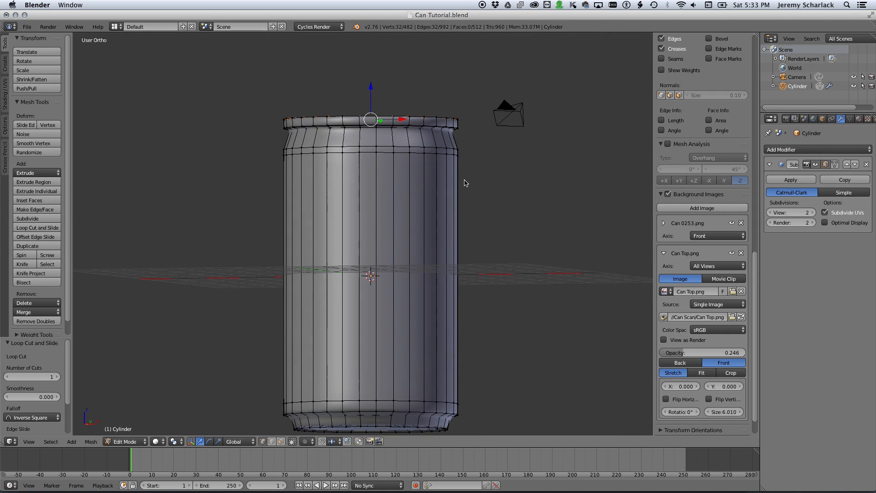
scroll(330, 123, "up", 2)
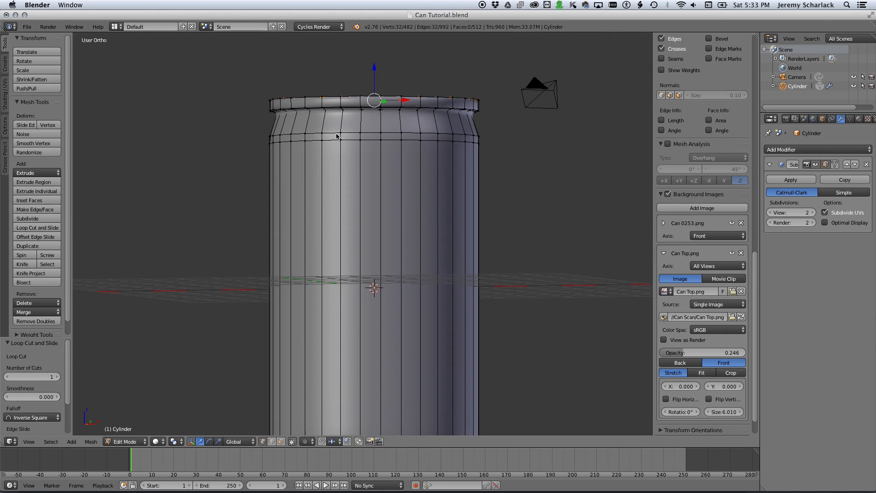
middle_click_drag(336, 133, 359, 167, "shift")
key("a")
right_click(356, 129, "alt")
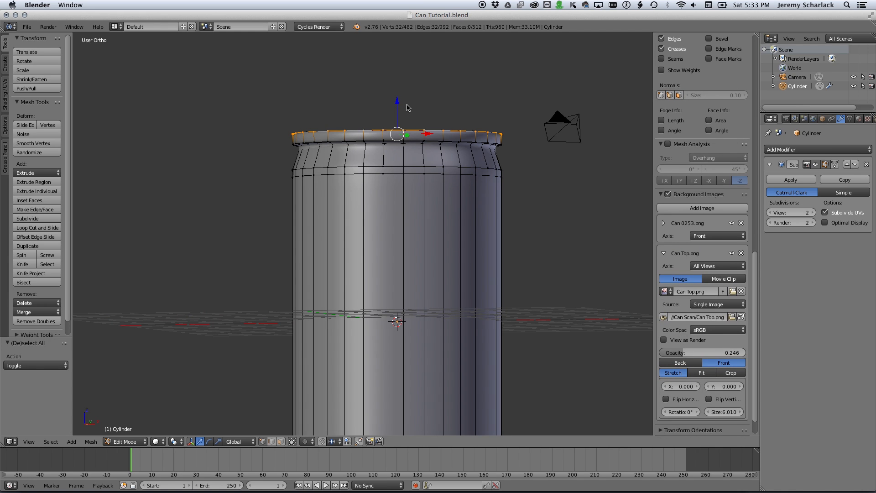
left_click_drag(397, 103, 397, 111)
key("Tab")
middle_click_drag(398, 119, 398, 196)
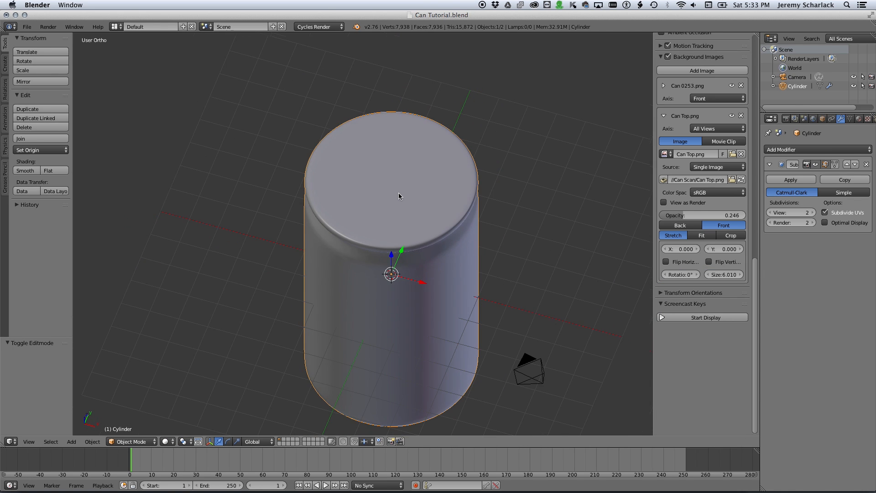
Step: Scale the lid's outer ring to 0.919 in top view, matching the edge of the inner panel in Can Top.png
key("KP_7")
scroll(403, 179, "up", 5)
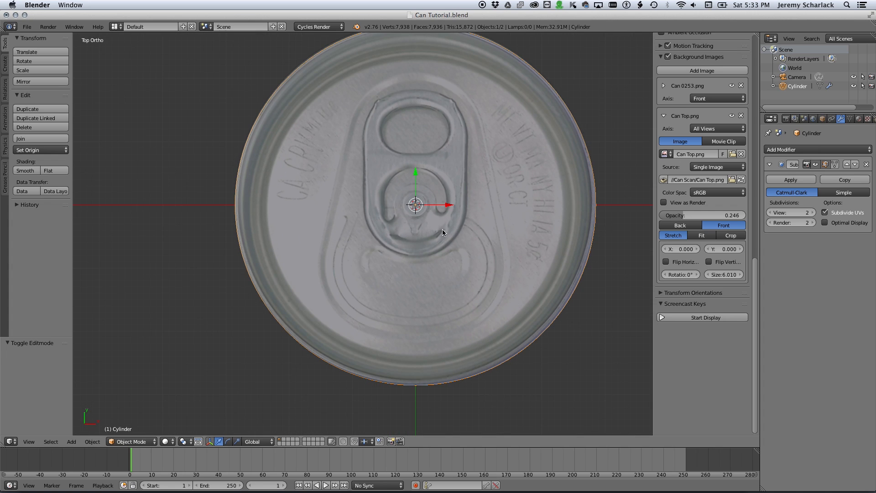
key("Tab")
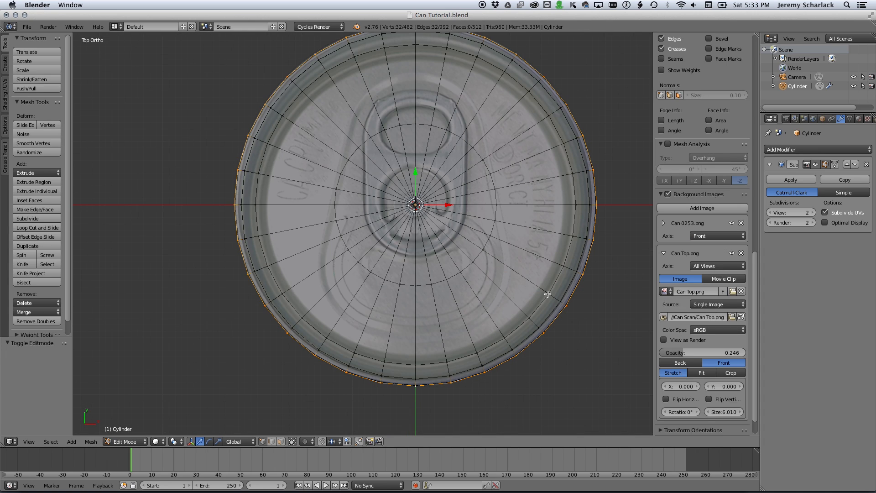
key("a")
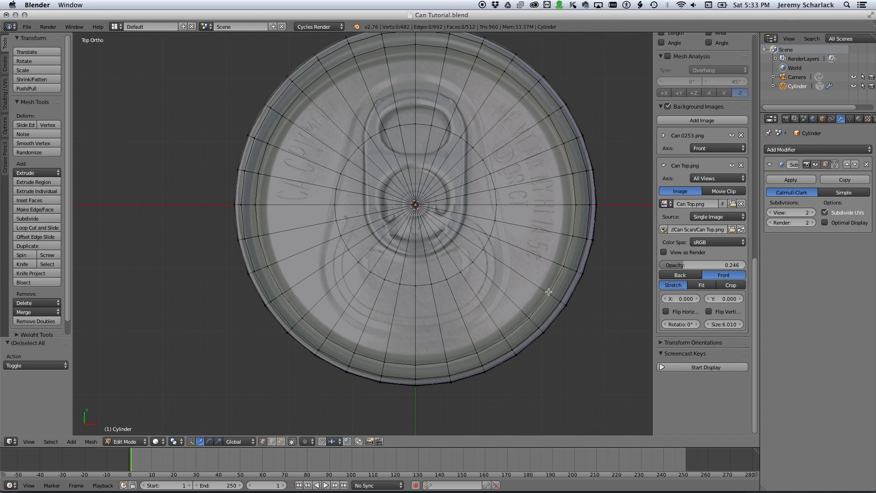
left_click(550, 292, "alt")
key("s")
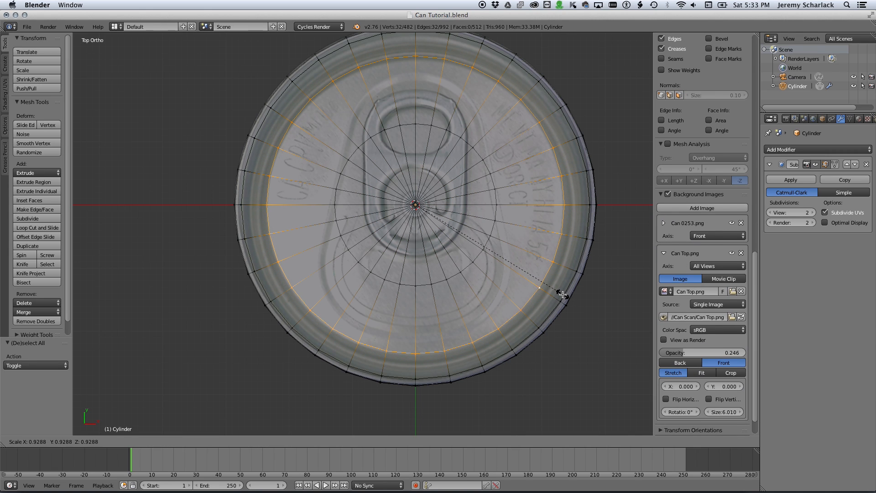
left_click(561, 294)
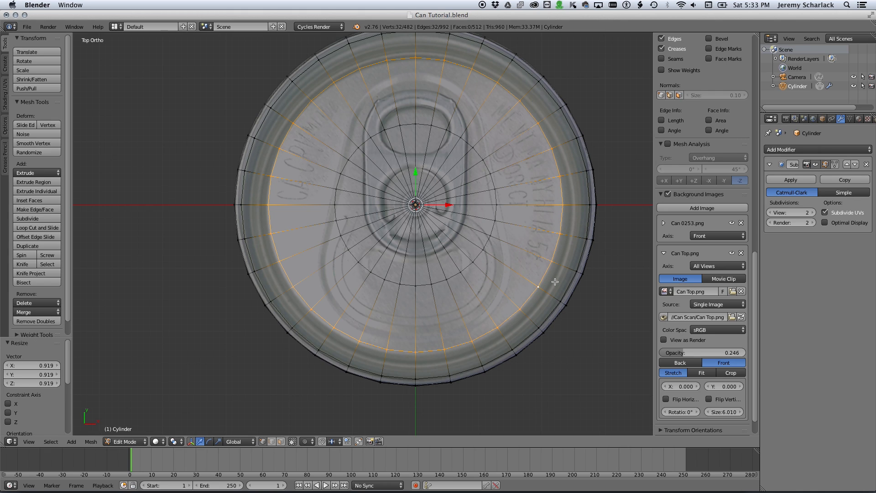
Step: Add a centred edge loop between the rim and the lid's inner panel and lower it along Z to form a groove
key("ctrl+r")
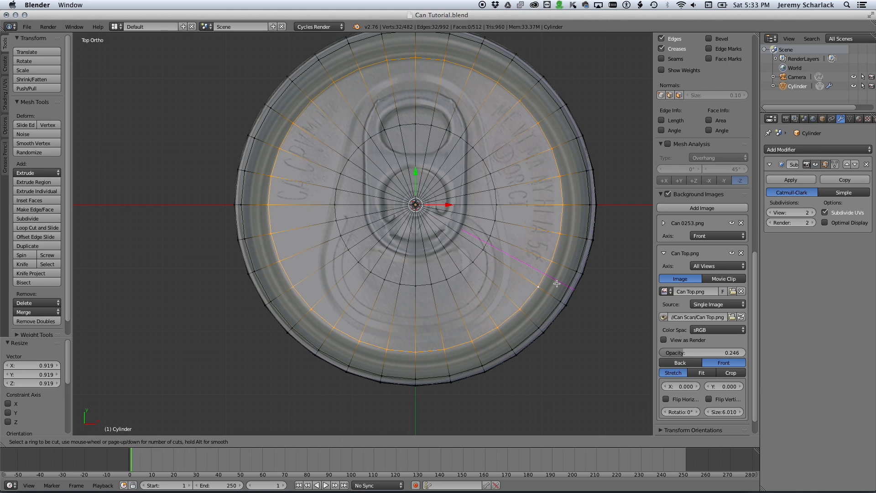
left_click(566, 261)
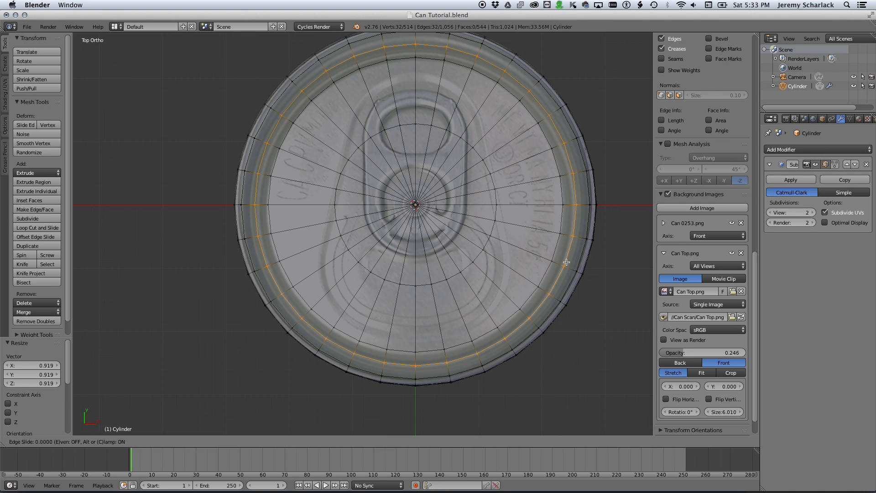
left_click(566, 262)
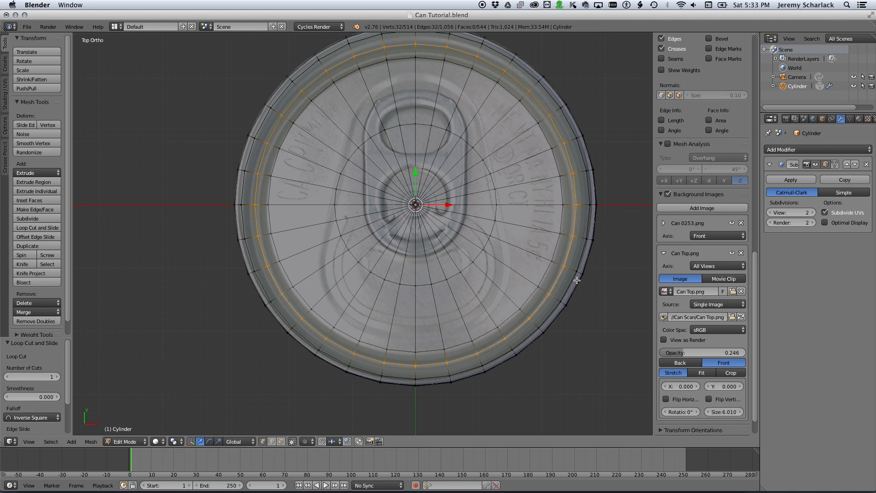
middle_click_drag(578, 280, 519, 203)
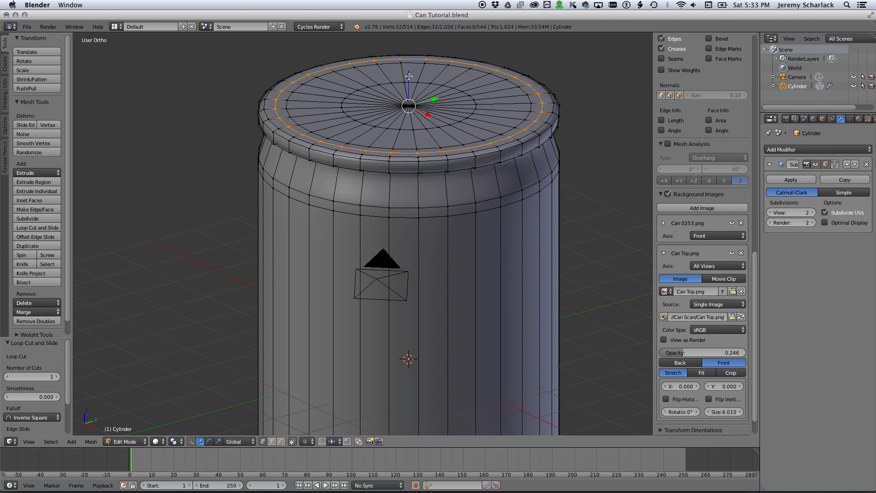
left_click_drag(409, 76, 410, 88)
Step: Scale the edge loop just inside the rim to about 0.988 and inspect the smoothed lid in Object Mode
key("a")
right_click(554, 117, "alt")
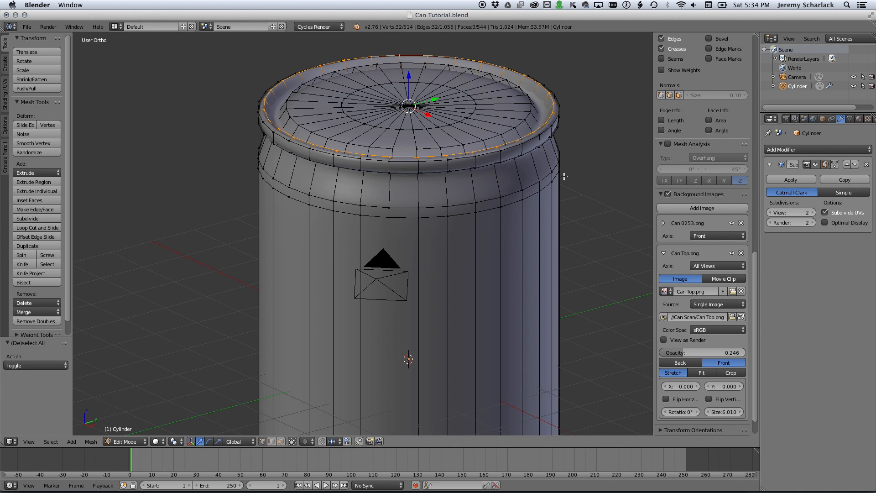
key("s")
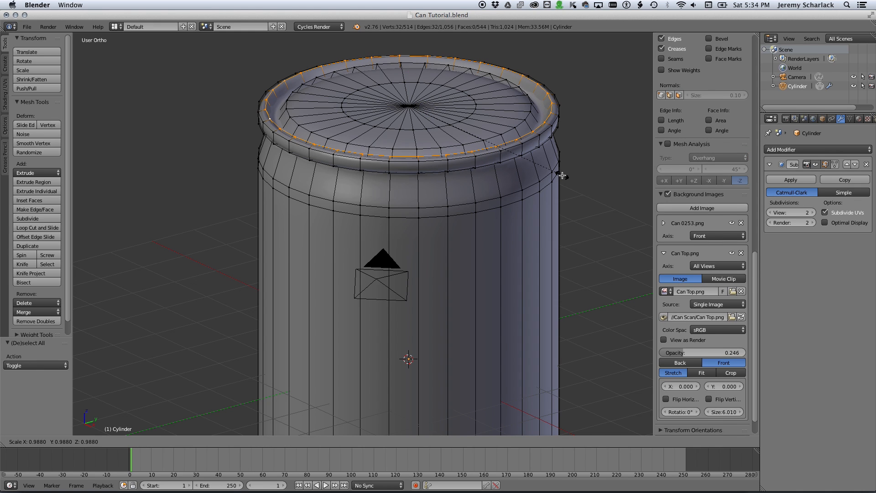
left_click(561, 176)
key("Tab")
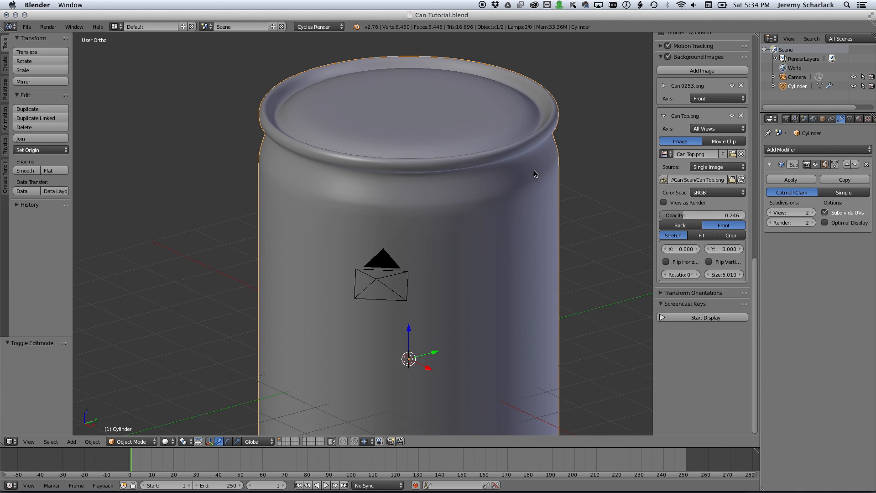
middle_click_drag(534, 174, 567, 187)
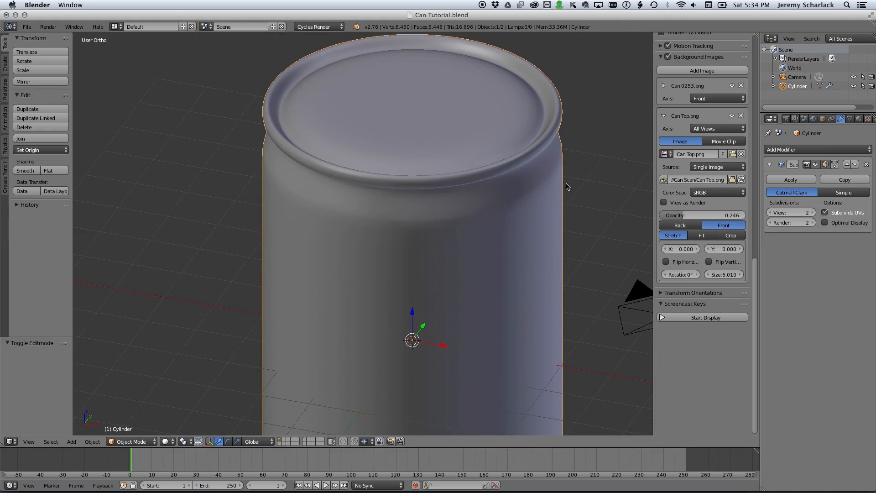
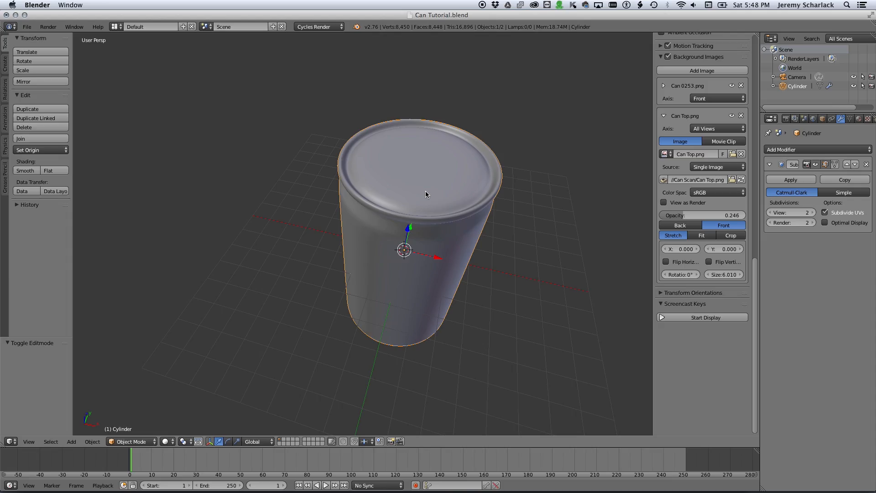
Step: Select the whole inner panel of the lid by growing the selection from its outer ring, and lower it 0.080 along Z
key("Tab")
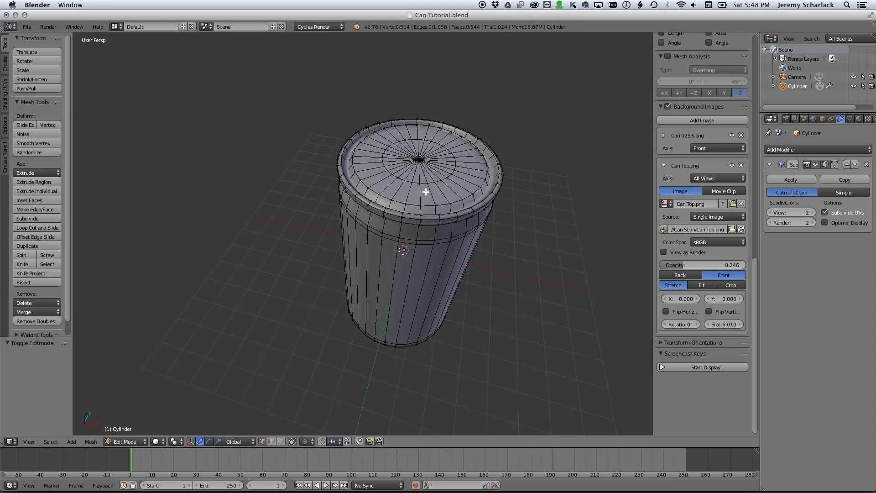
scroll(425, 191, "up", 3)
scroll(429, 183, "up", 6)
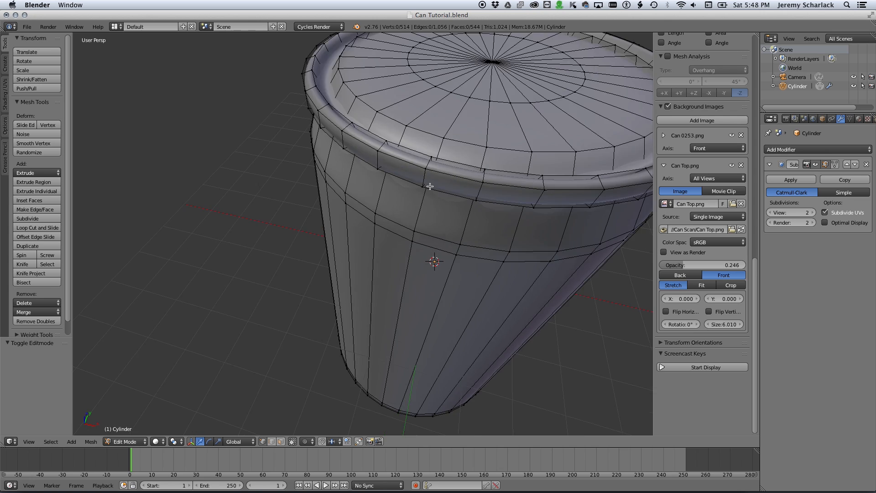
scroll(402, 173, "down", 5)
right_click(431, 150)
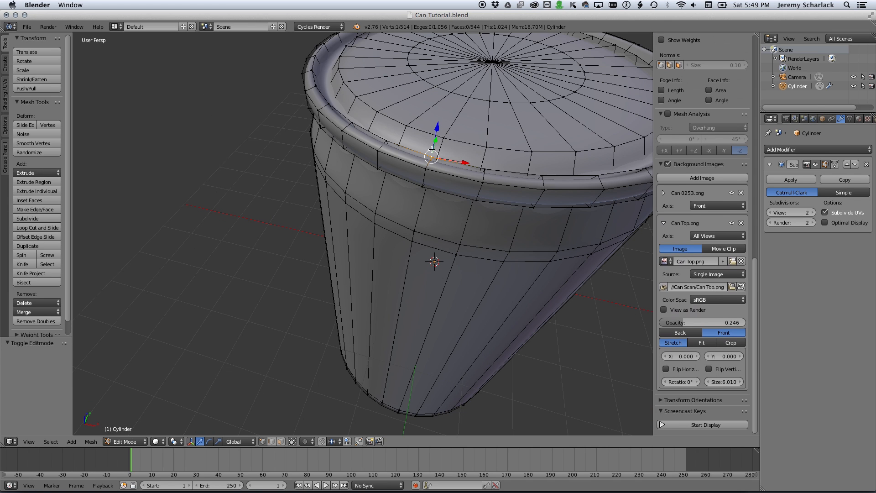
right_click(440, 141)
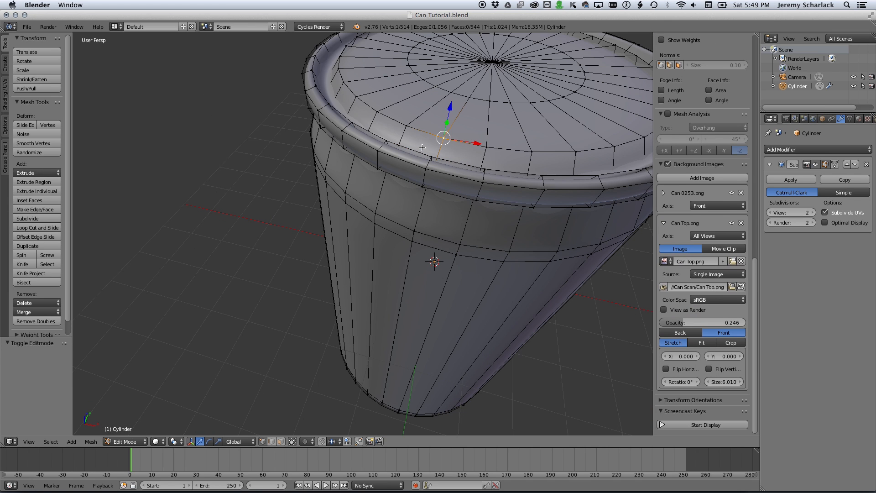
right_click(418, 124, "alt")
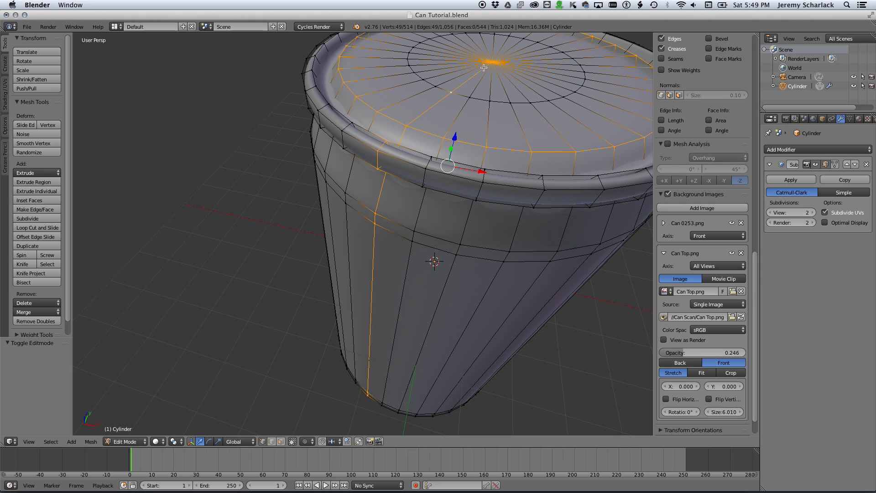
key("a")
right_click(447, 119, "alt")
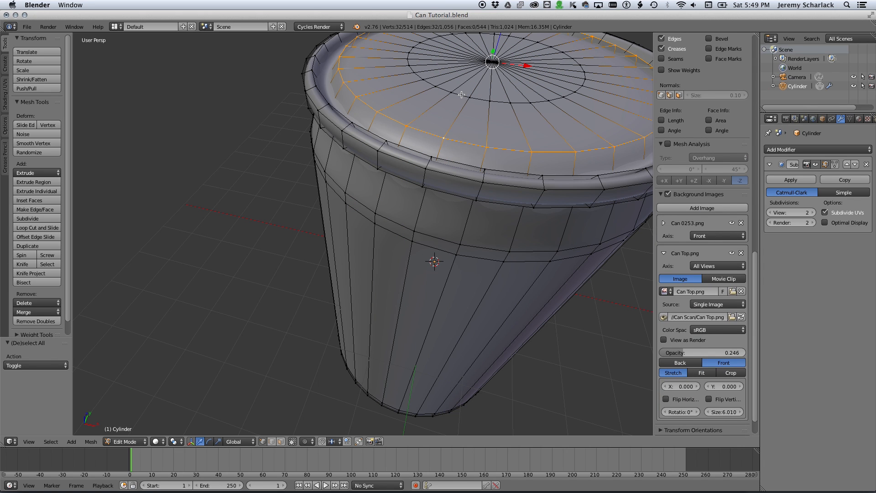
key("ctrl+KP_Add")
key("ctrl+KP_Add")
scroll(493, 63, "down", 3)
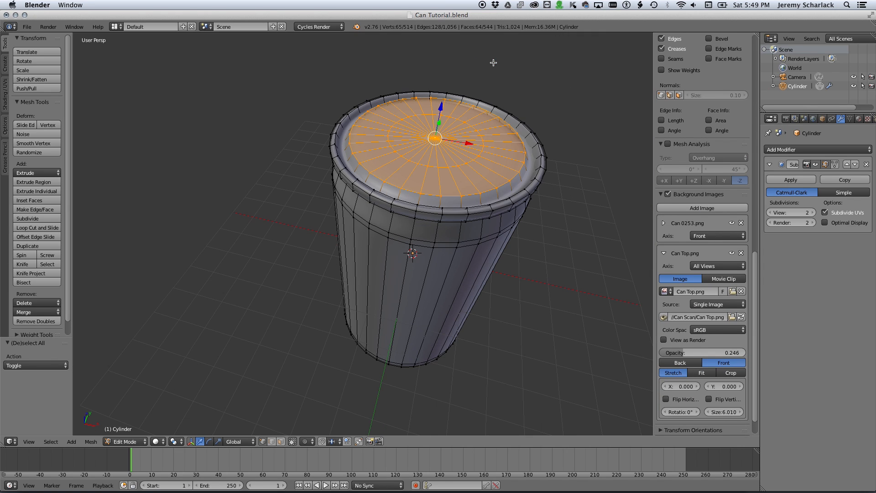
middle_click_drag(493, 63, 456, 182)
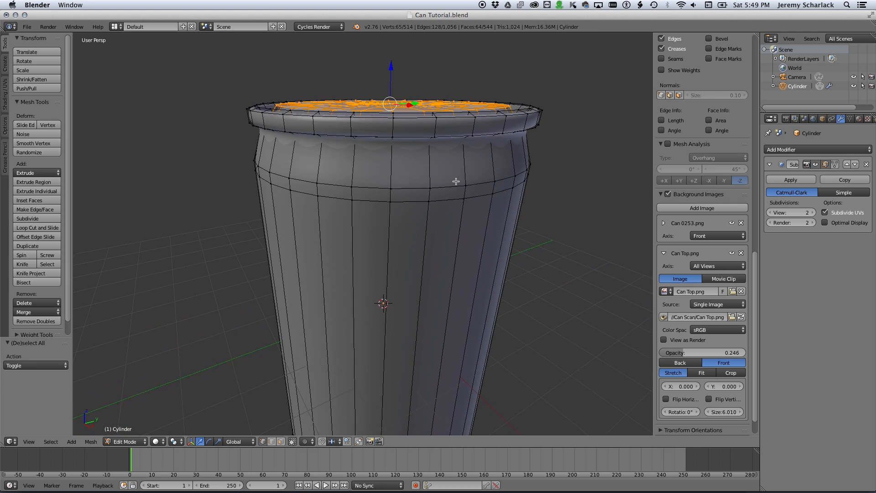
left_click_drag(392, 84, 392, 87)
Step: Add the groove's edge loop to the inner panel selection and lower both slightly along Z
middle_click_drag(319, 173, 403, 136)
left_click(293, 215, "alt+shift")
scroll(399, 144, "up", 3)
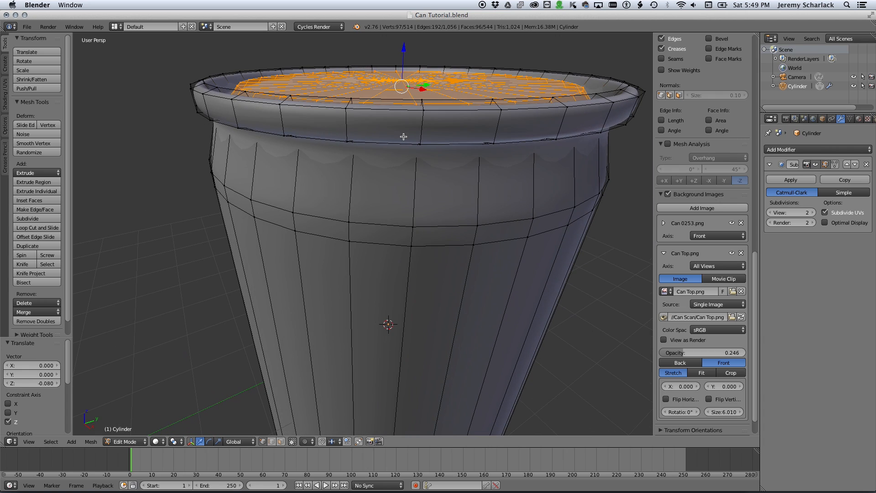
left_click_drag(403, 53, 403, 61)
middle_click_drag(404, 61, 411, 151)
scroll(411, 151, "down", 2)
Step: Select the edge loop inside the lid's inner panel and scale it to 0.652, followed by a second scale of 1.089
key("a")
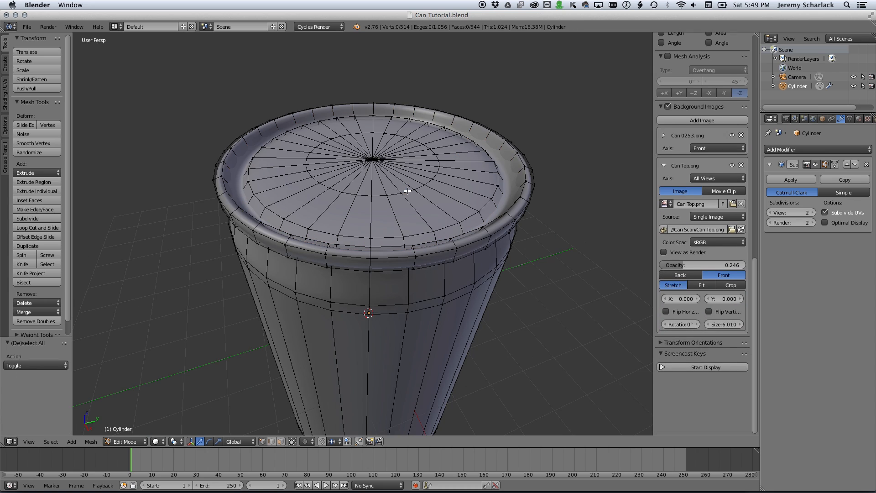
left_click(428, 196, "alt")
key("s")
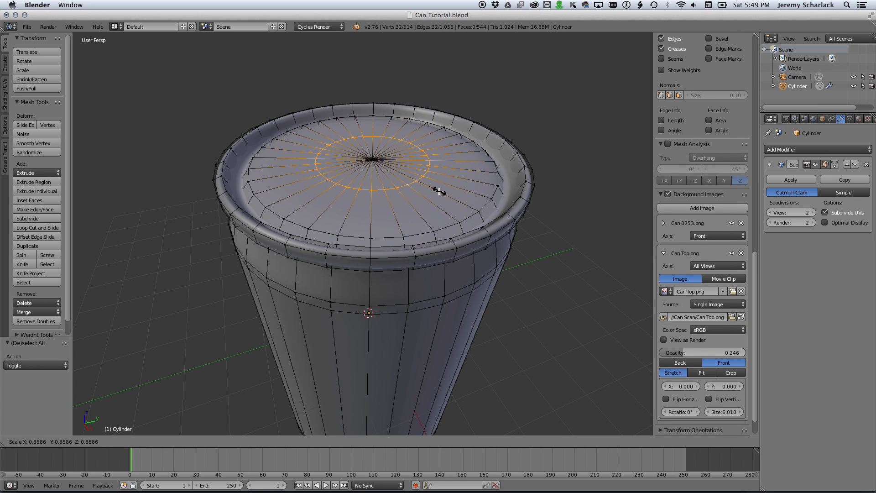
left_click(424, 181)
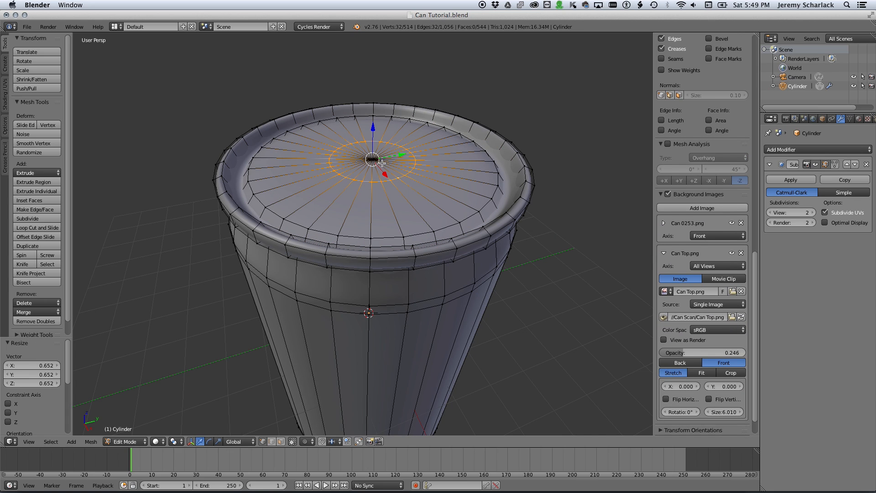
key("s")
left_click(439, 187)
Step: Add the lid's centre vertex to the loop selection and raise both along Z by 0.096 and a further 0.035
right_click(373, 158, "shift")
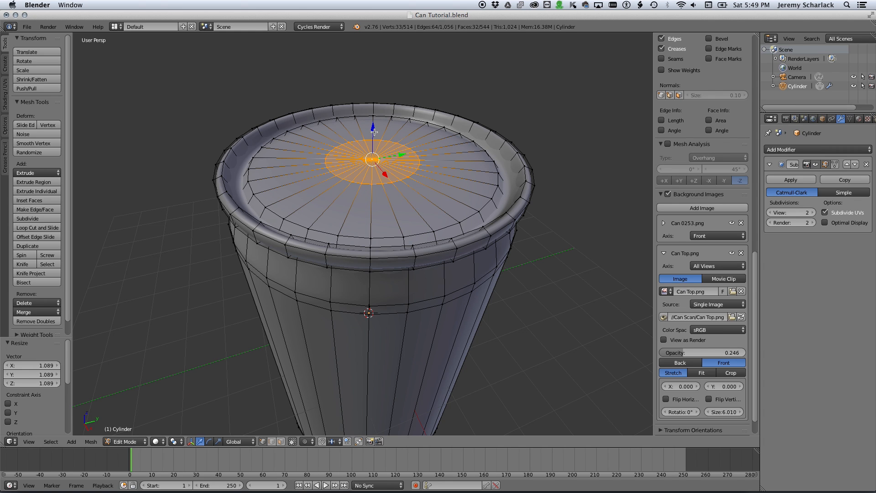
left_click_drag(374, 132, 391, 143)
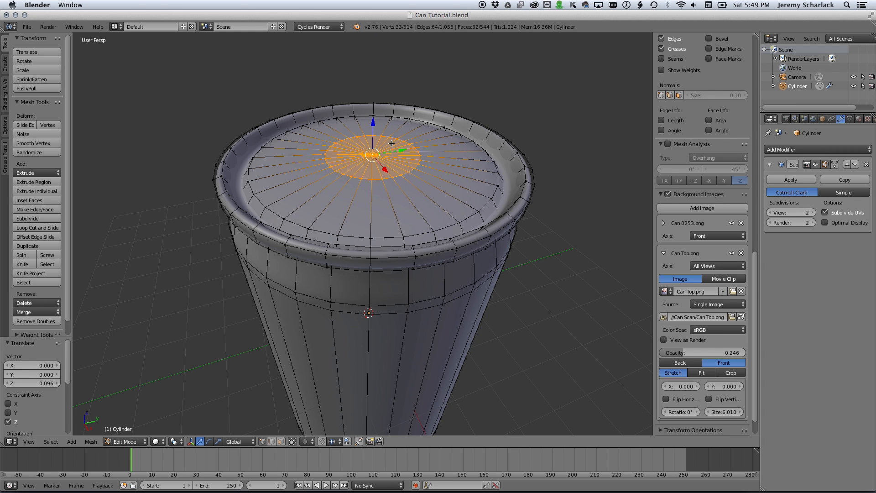
middle_click_drag(392, 143, 373, 147)
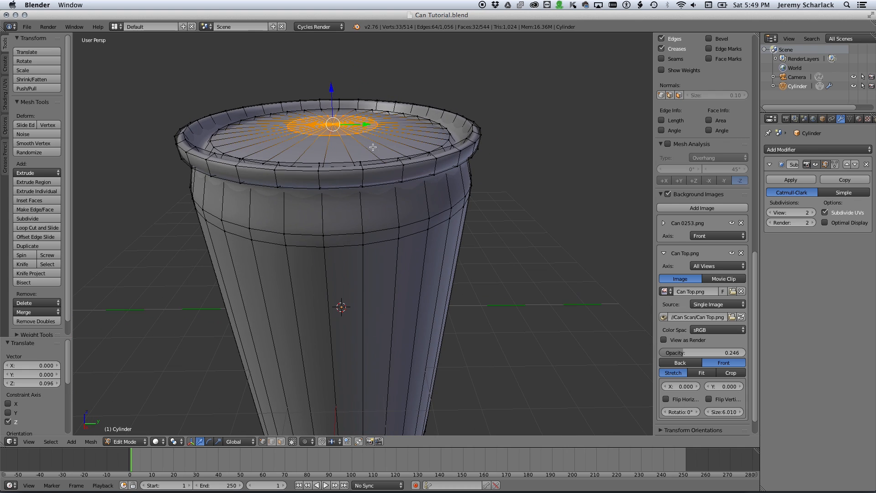
left_click_drag(333, 104, 332, 99)
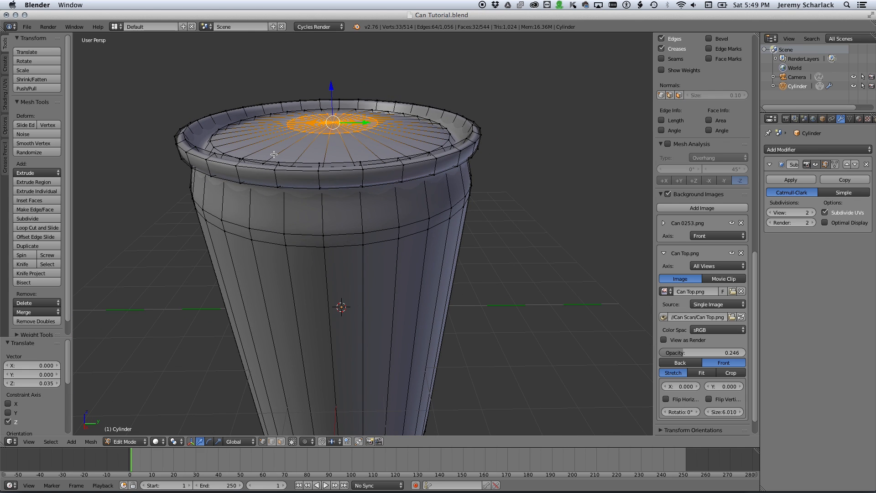
middle_click_drag(274, 154, 295, 173)
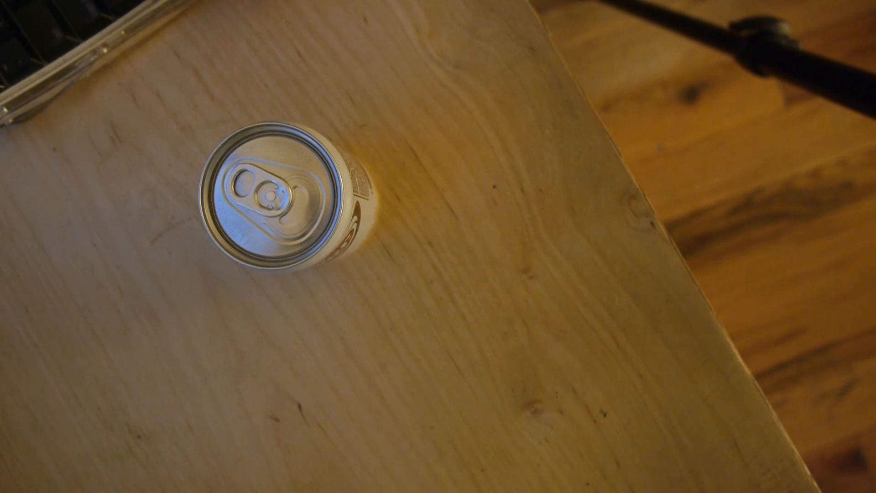
Step: Add an edge loop near the outer edge of the lid's inner panel and check the smoothed result in Object Mode
middle_click_drag(295, 173, 300, 265)
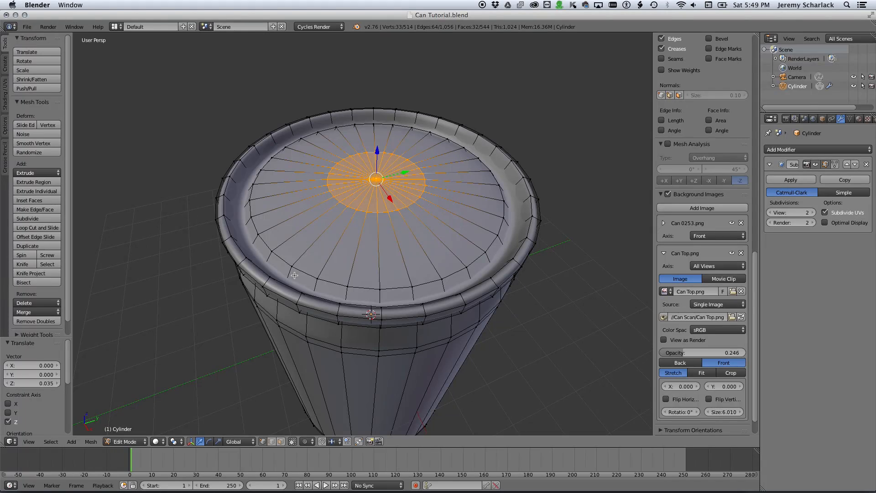
key("ctrl+r")
left_click(294, 273)
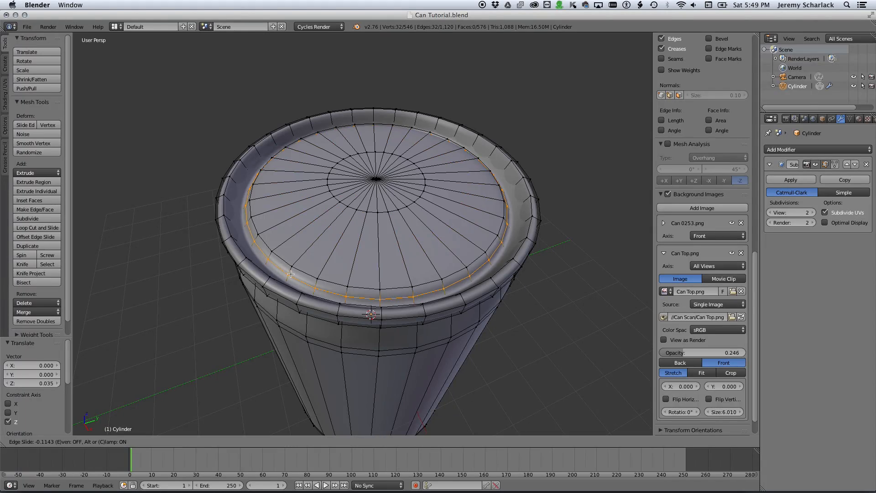
left_click(292, 270)
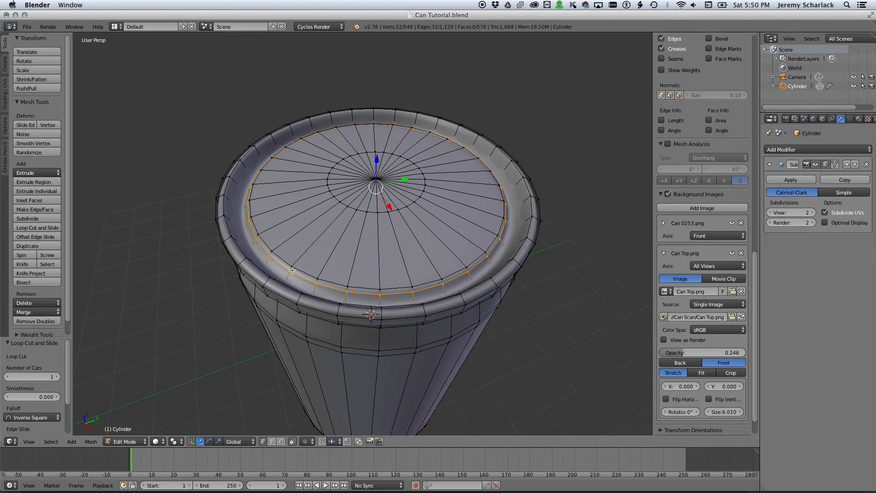
key("Tab")
key("Tab")
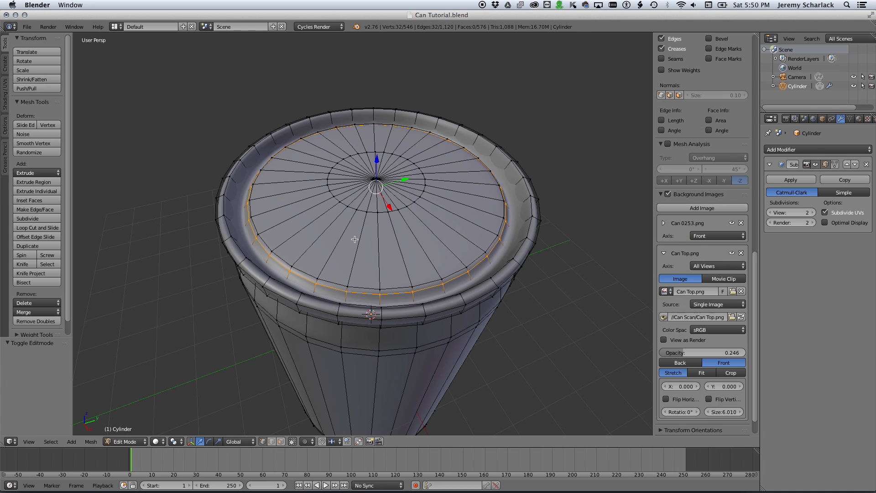
Step: Select the lid's central disc, raise it 0.032 along Z, and compare it with the lid image in orthographic top view
right_click(377, 180)
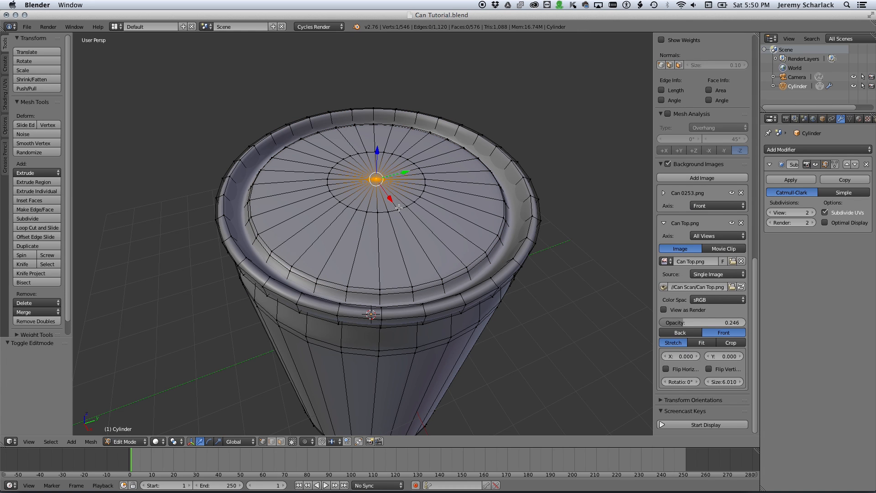
key("ctrl+KP_Add")
left_click_drag(378, 160, 378, 159)
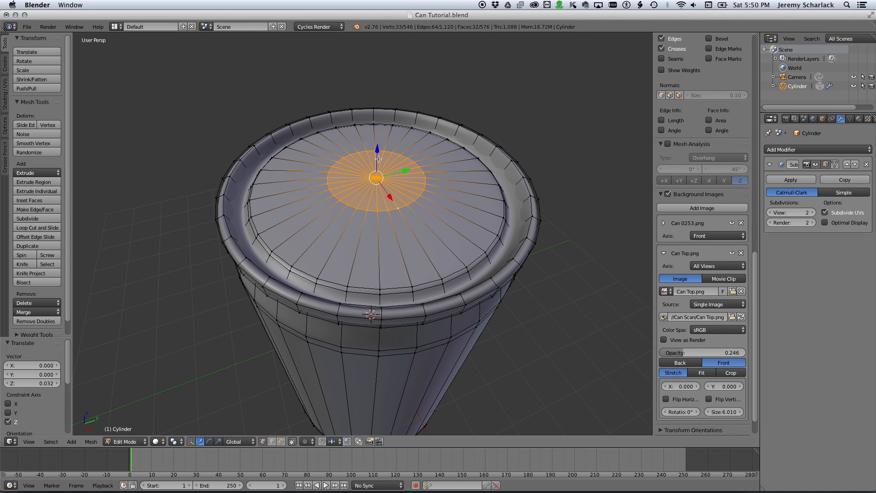
scroll(378, 159, "down", 2)
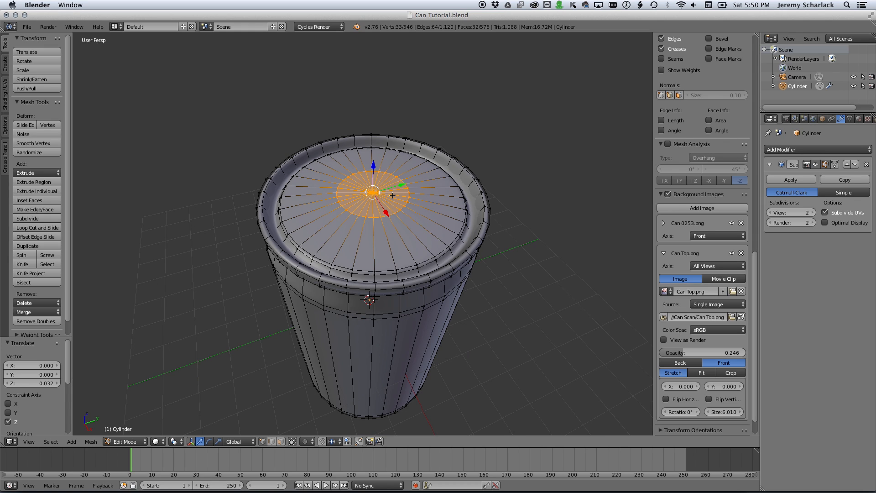
key("KP_7")
key("KP_5")
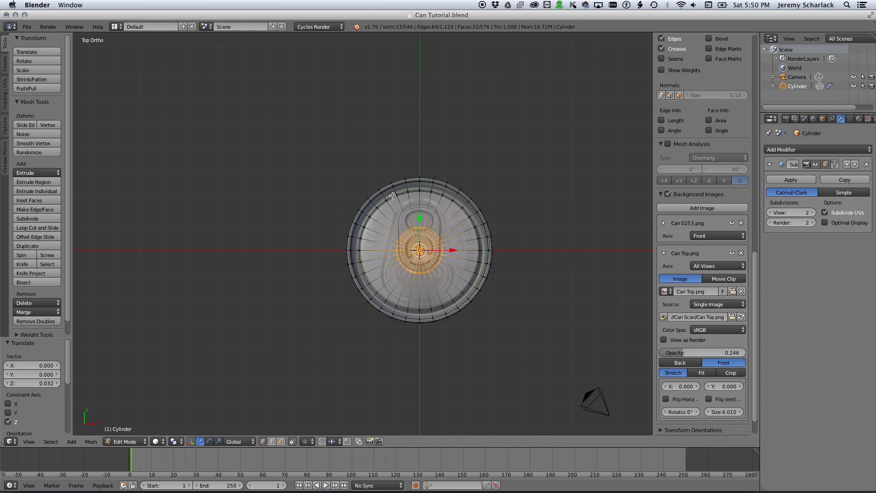
scroll(428, 220, "up", 4)
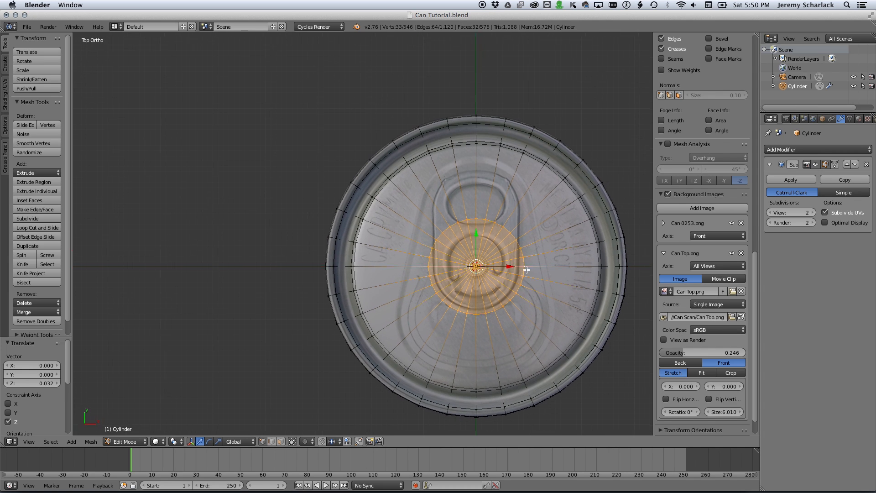
middle_click_drag(409, 240, 407, 239, "shift")
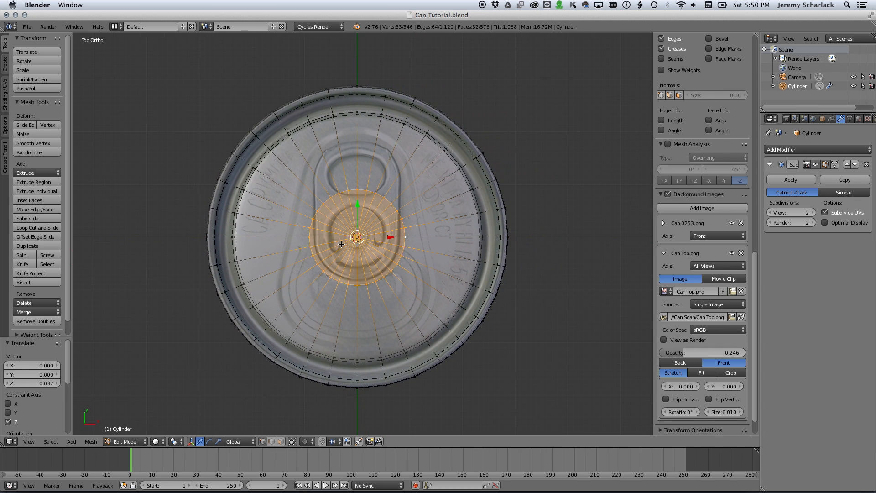
Step: Select only the lid's centre vertex and snap the 3D cursor to it
key("a")
middle_click_drag(458, 281, 361, 146)
right_click(361, 146)
scroll(702, 228, "up", 3)
key("space")
type("cursor to")
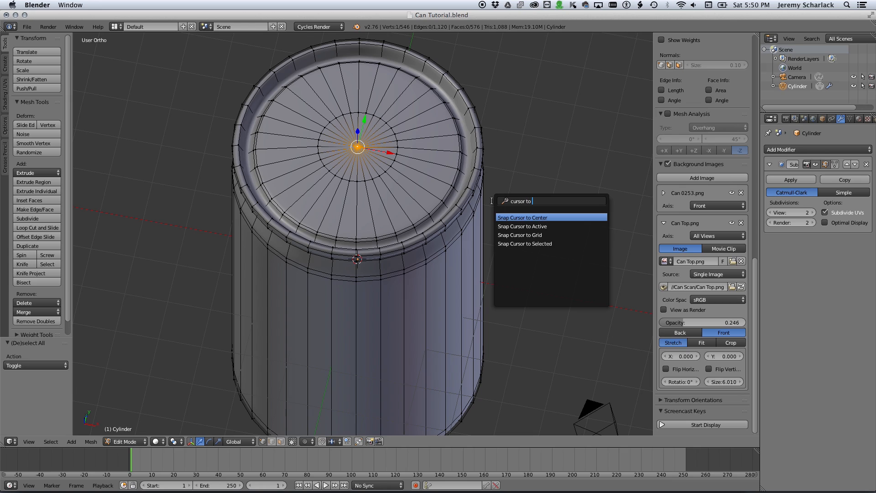
key("Down")
key("Down")
key("Down")
key("Return")
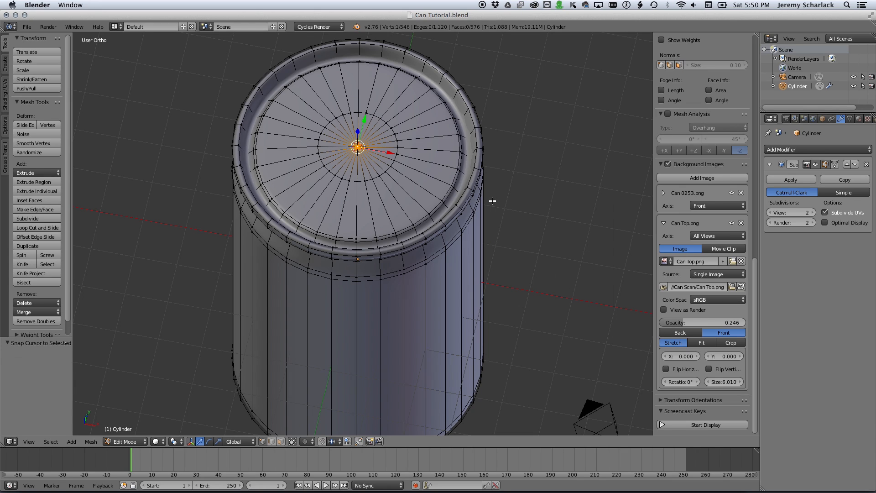
Step: Add a plane at the 3D cursor, isolated over the lid image, and scale it to 0.886 to match the pull tab's width
key("shift+a")
left_click(372, 165)
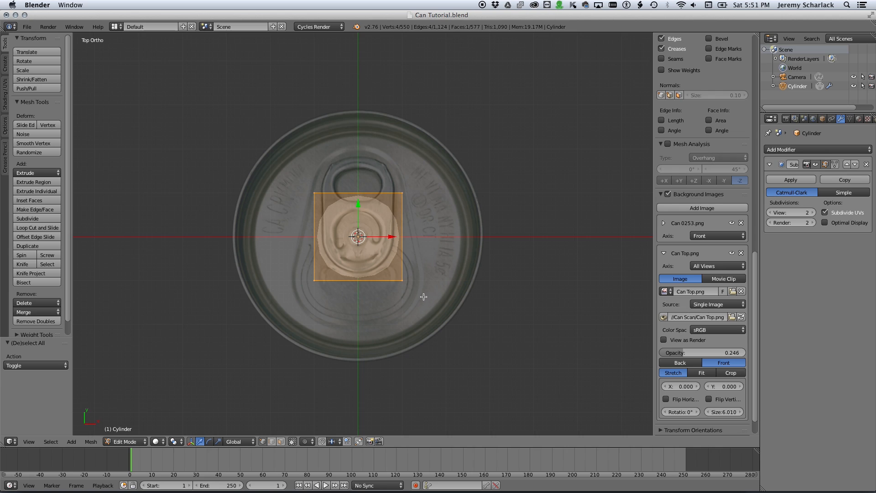
key("s")
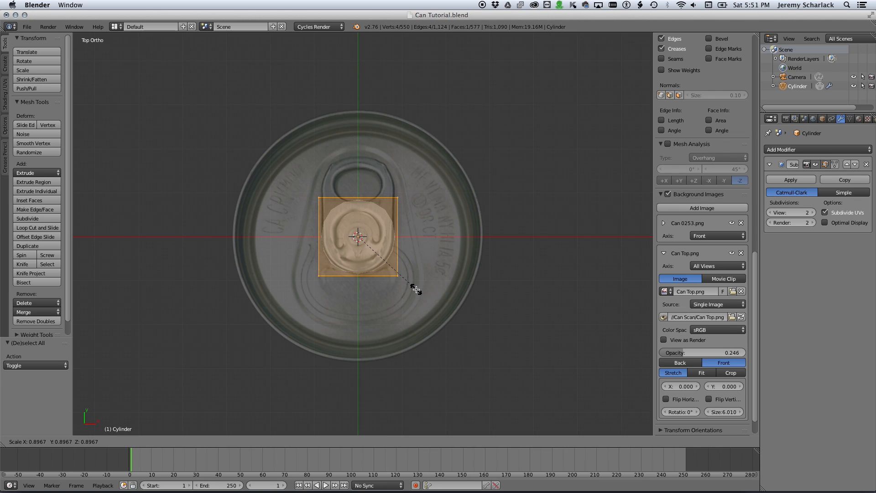
left_click(415, 288)
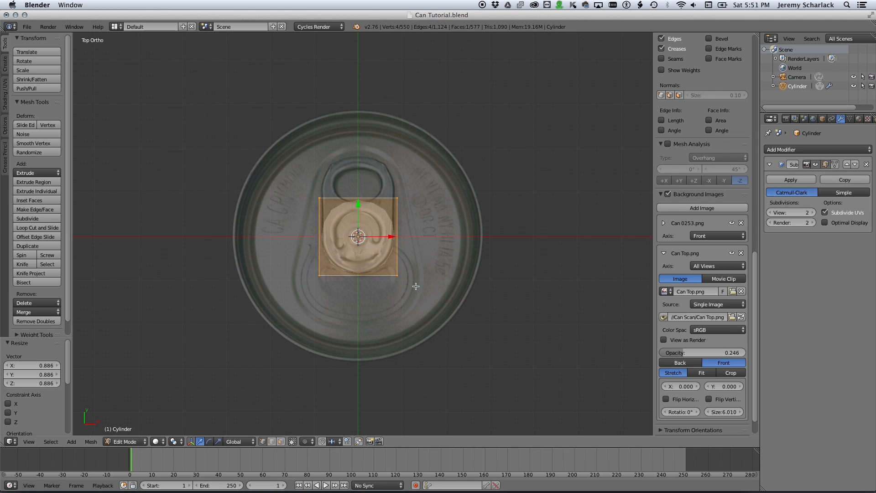
Step: Move the plane's two upper vertices about 1.03 along Y to cover the full length of the pull tab
right_click(320, 198)
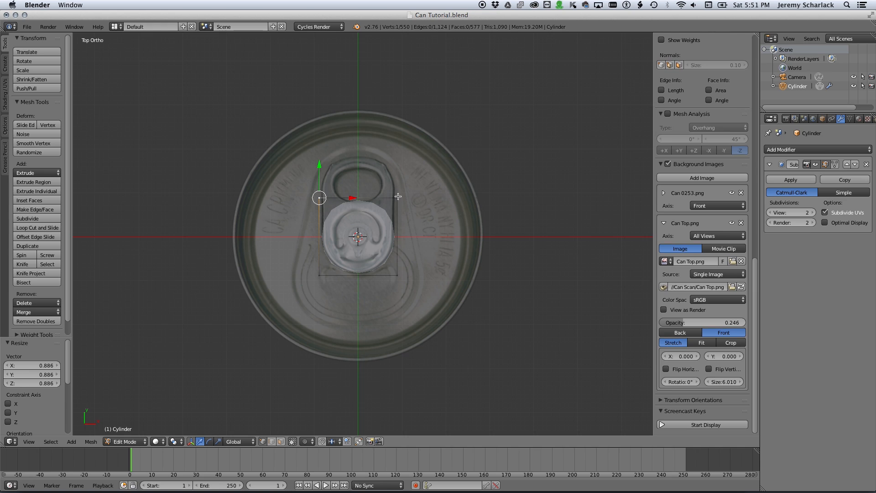
right_click(396, 197, "shift")
left_click_drag(359, 182, 362, 137)
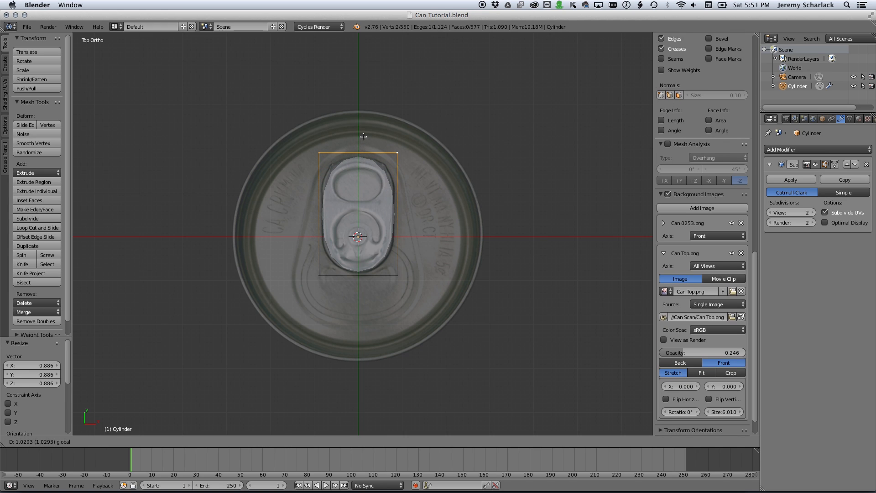
Step: Select the whole plane and subdivide it with 4 cuts
key("a")
key("a")
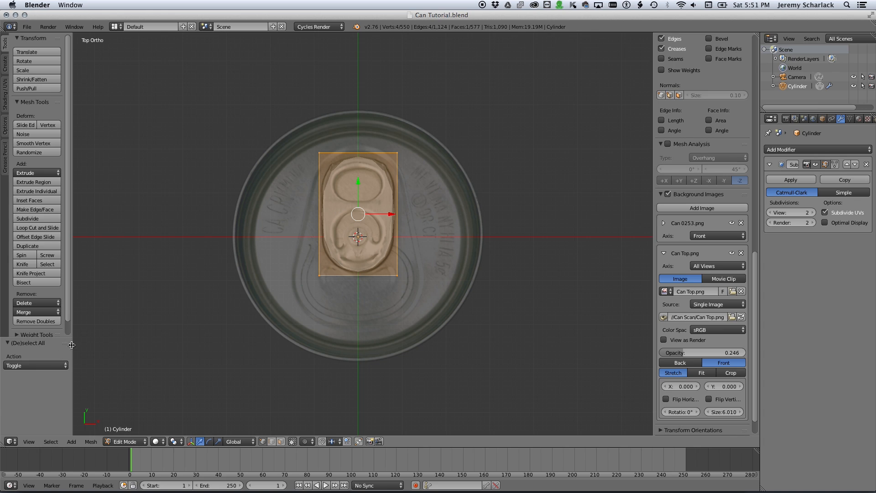
key("w")
key("w")
left_click(219, 197)
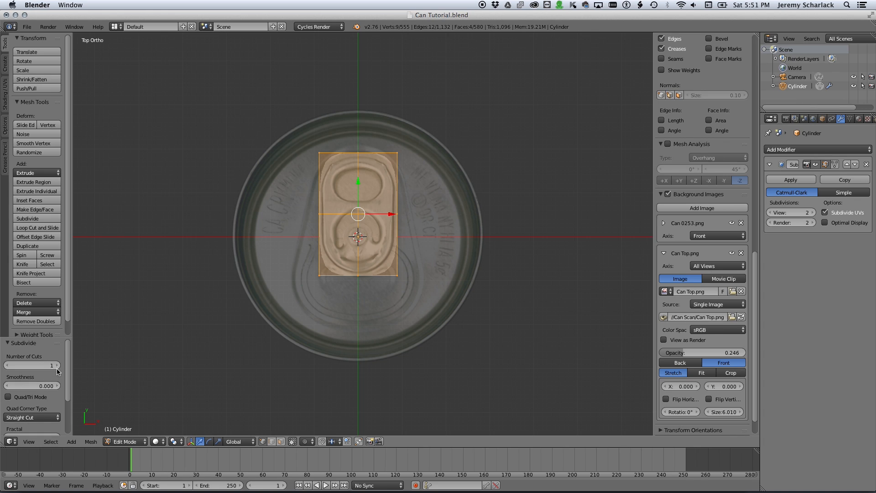
left_click(58, 366)
left_click(58, 366)
left_click(58, 366)
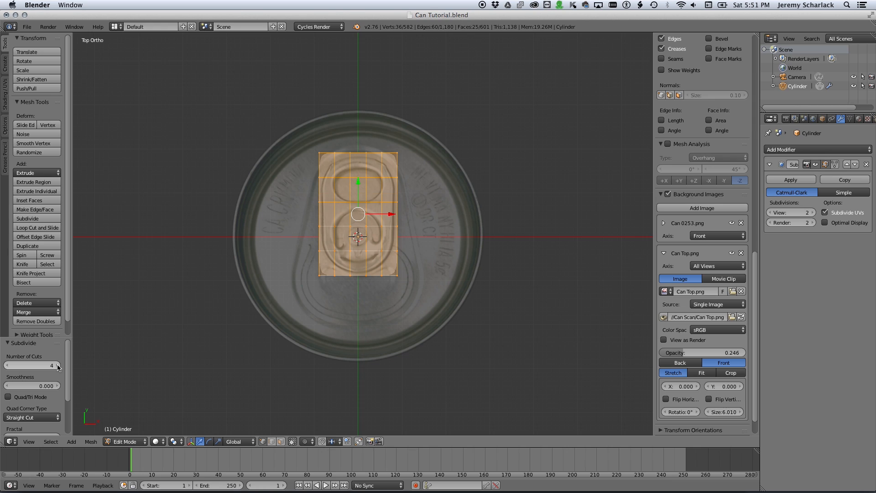
Step: Delete the three middle faces of the plane's second and fourth rows to open the pull tab's two holes
right_click(344, 188)
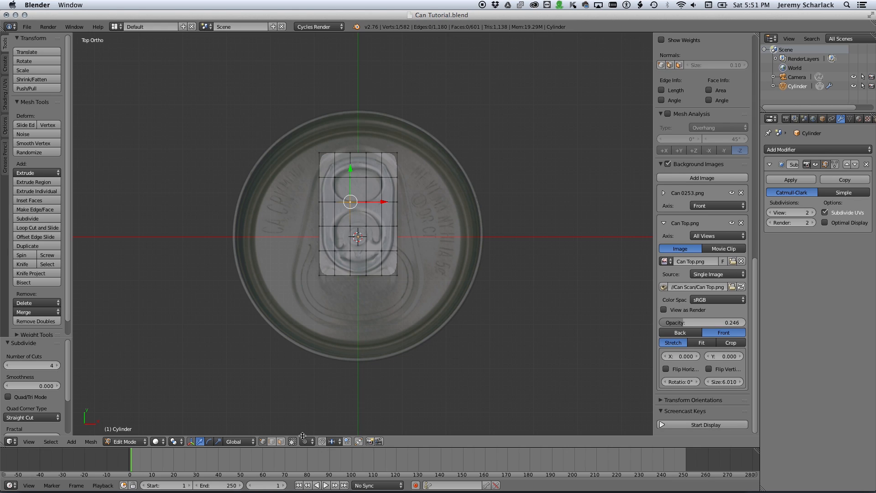
key("a")
right_click(344, 189)
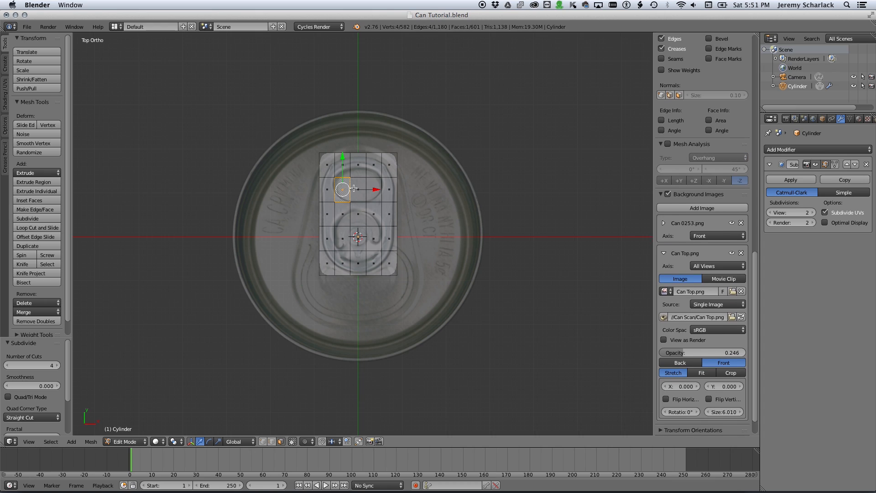
right_click(358, 188, "shift")
right_click(373, 189, "shift")
right_click(342, 238, "shift")
right_click(357, 237, "shift")
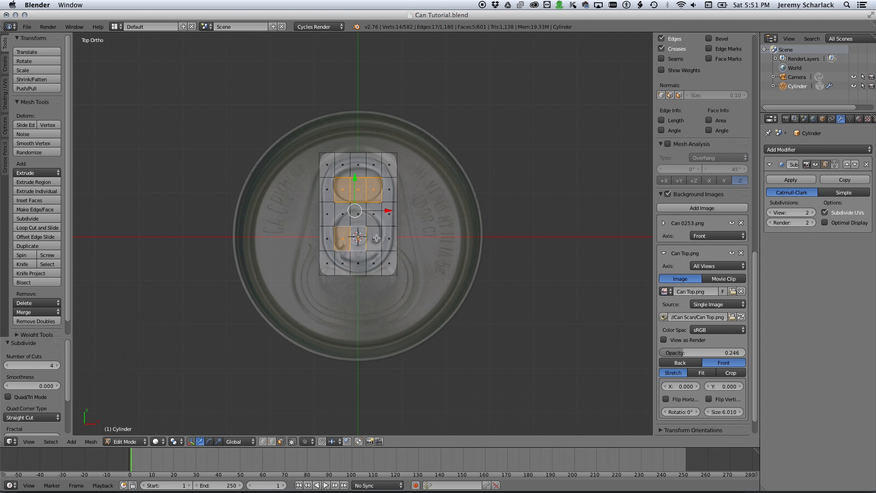
right_click(375, 238, "shift")
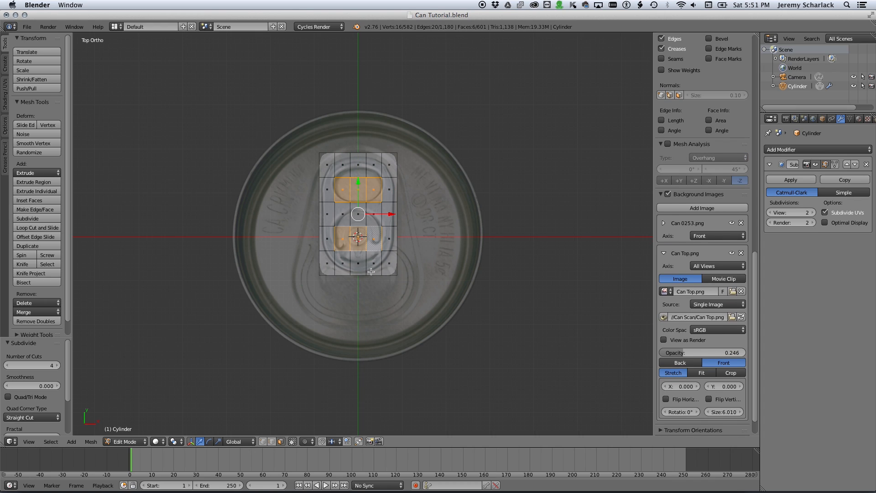
key("x")
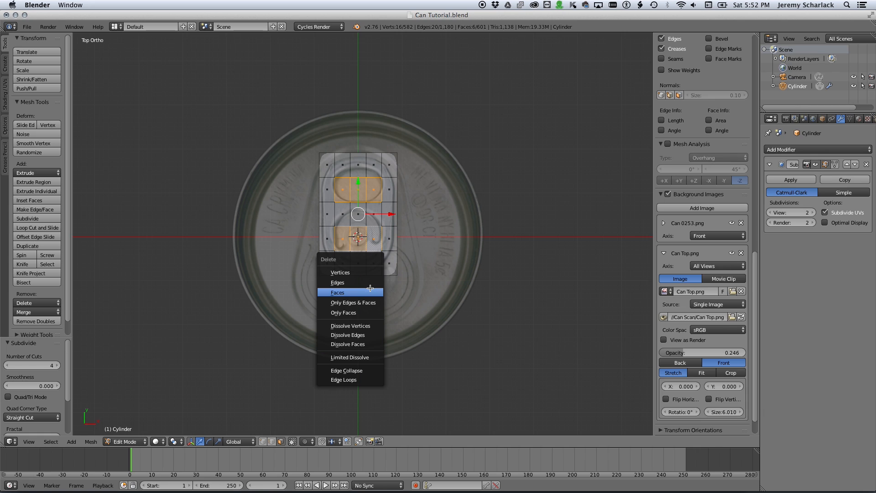
left_click(370, 288)
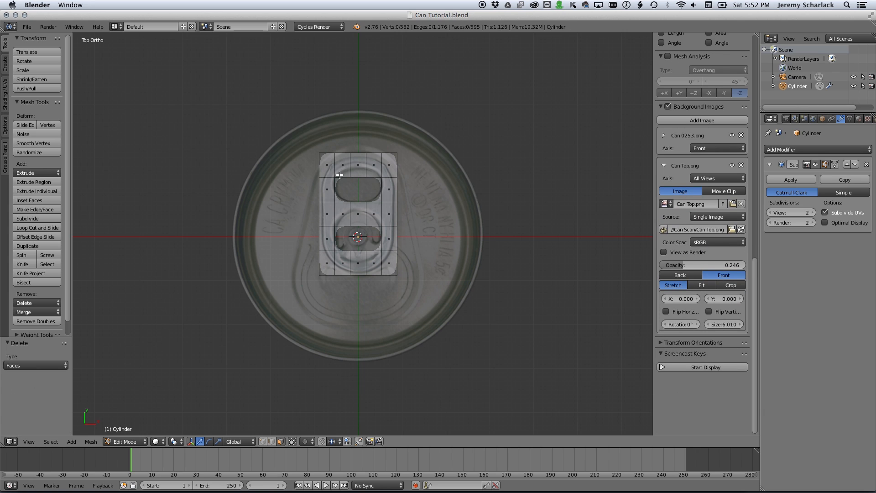
Step: Check the smoothed pull tab in Object Mode and return to Edit Mode with vertex selection
key("Tab")
key("Tab")
left_click(280, 441)
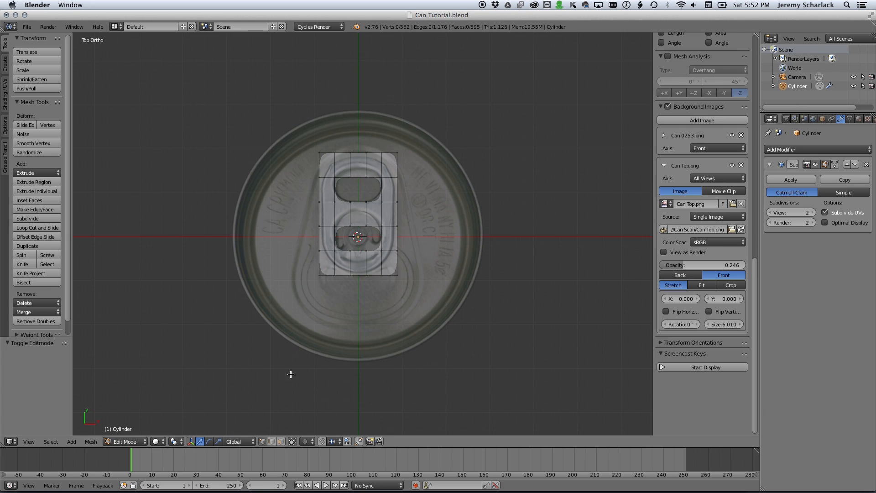
Step: Move the four vertices along the upper hole's top edge about 0.104 along Y
left_click(340, 177)
left_click(367, 176, "shift")
left_click(381, 176, "shift")
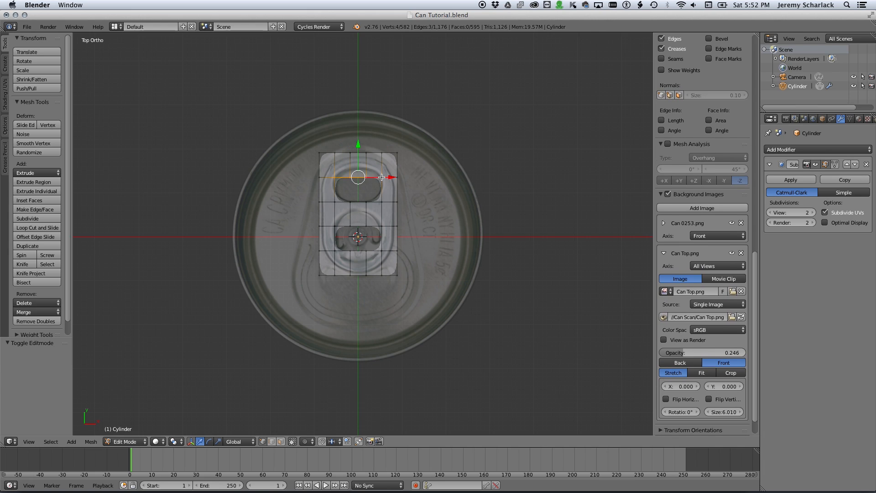
key("g")
key("y")
left_click(360, 157)
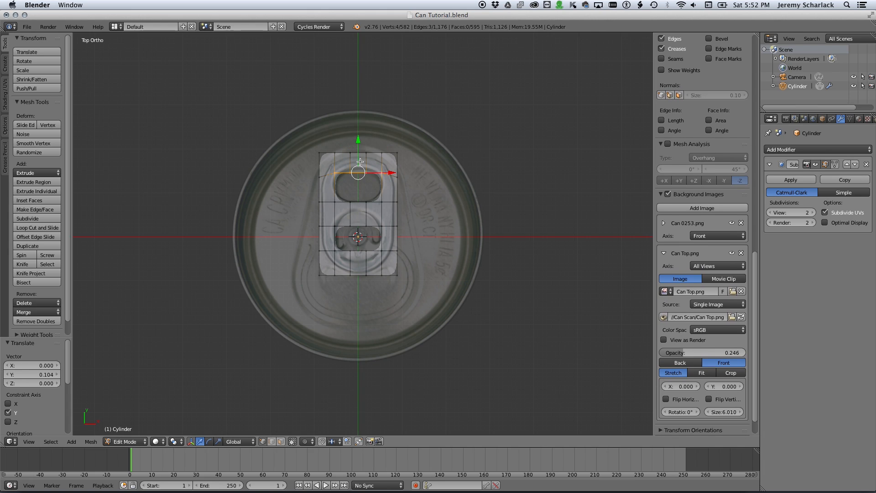
Step: Move only the two middle vertices of the upper hole's top edge another 0.094 or so along Y
right_click(363, 172)
key("g")
key("y")
left_click(351, 198)
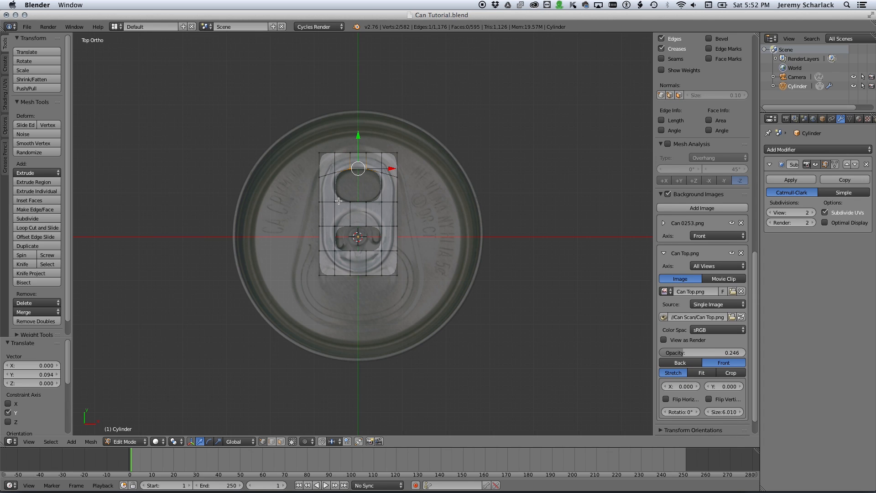
Step: Move the two outer vertices of the upper hole's bottom edge about 0.031 along Y to follow the scanned opening
right_click(358, 201)
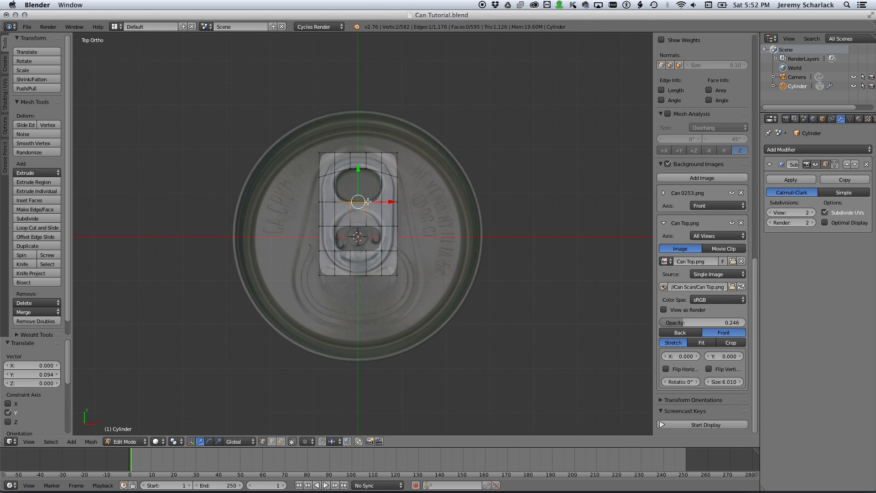
key("g")
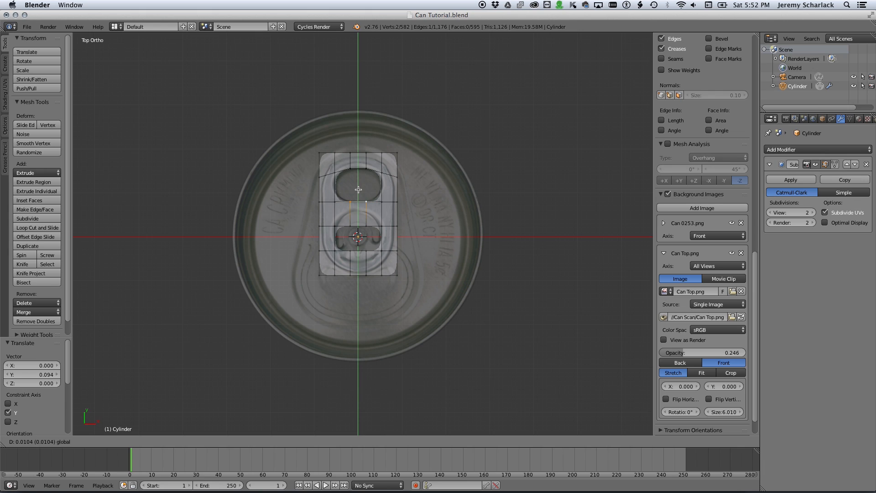
left_click_drag(358, 189, 358, 199)
key("ctrl+z")
right_click(335, 201)
right_click(381, 201, "shift")
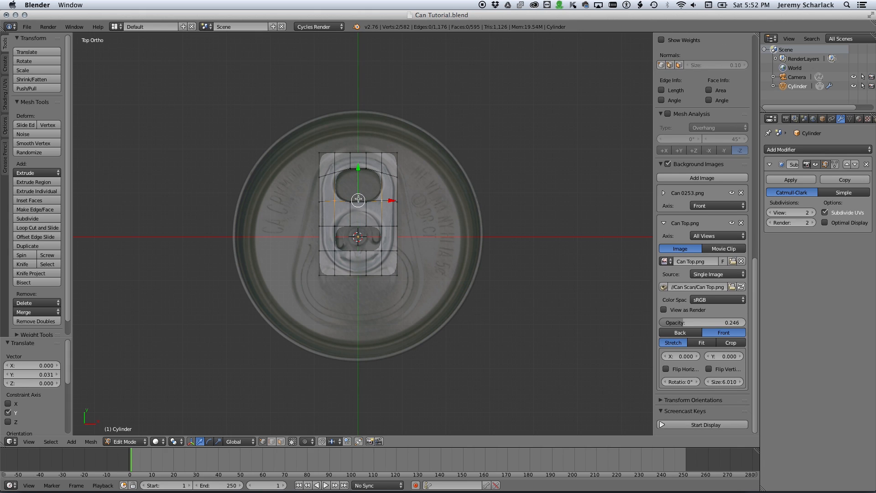
Step: Move the middle vertices of the lower hole's top edge about 0.364 along Y and reshape its outer vertices to round the opening
right_click(360, 224)
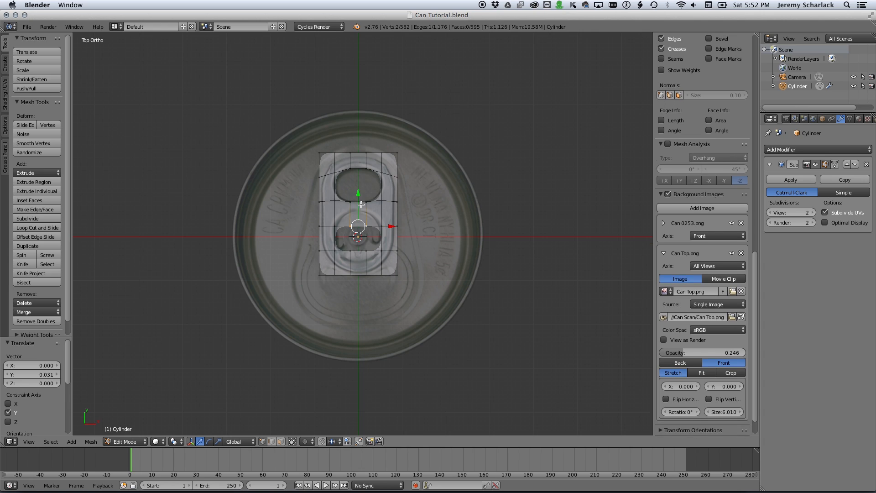
key("g")
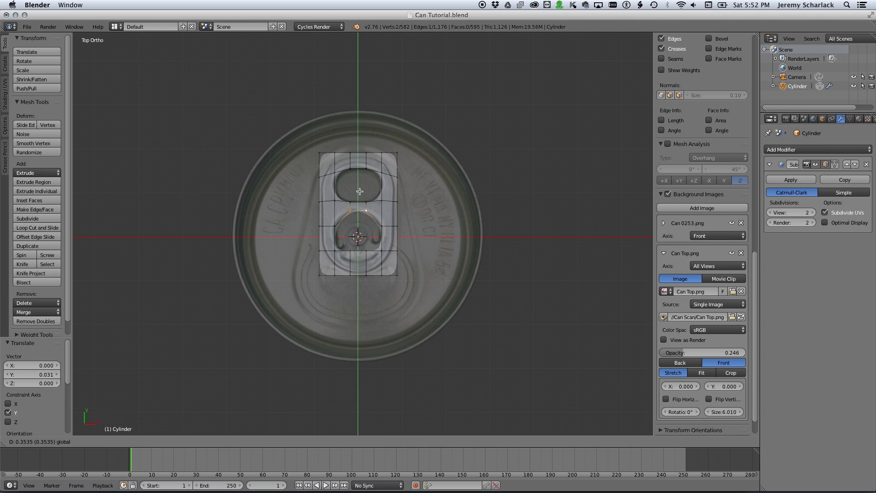
left_click(359, 191)
right_click(335, 226)
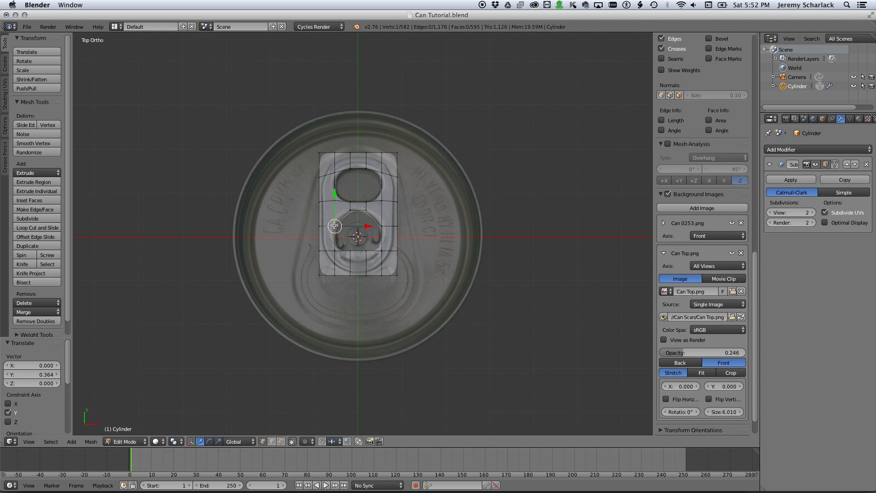
right_click(382, 225, "shift")
left_click_drag(357, 194, 357, 193)
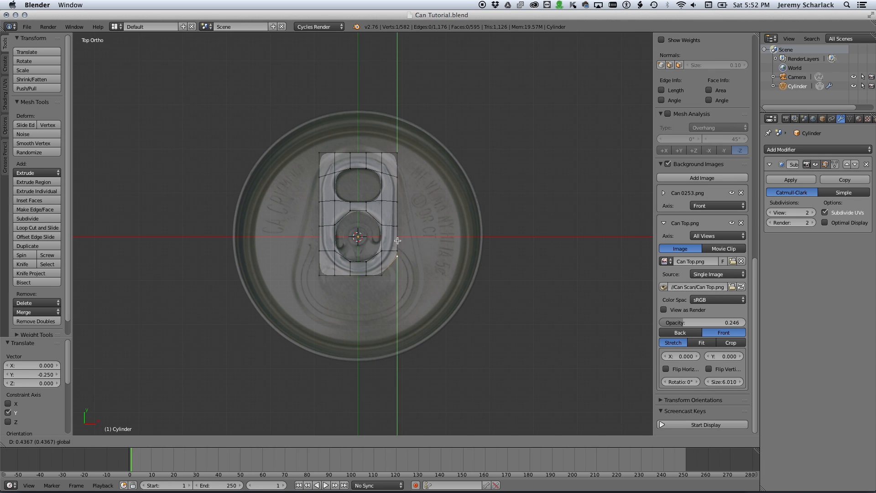
Step: Round the pull tab's lower corners and scale its side vertices inward to follow the scanned outline
key("s")
left_click(396, 263)
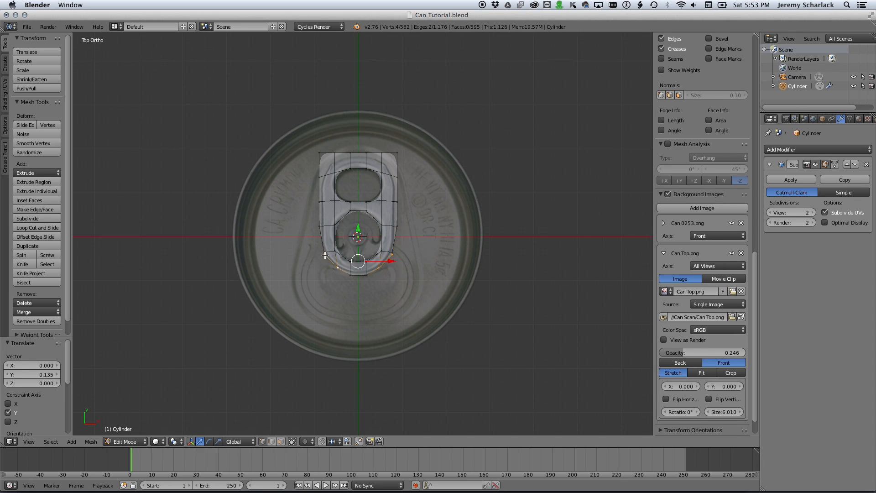
right_click(319, 226)
right_click(398, 226, "shift")
key("s")
right_click(398, 202)
right_click(319, 202, "shift")
key("s")
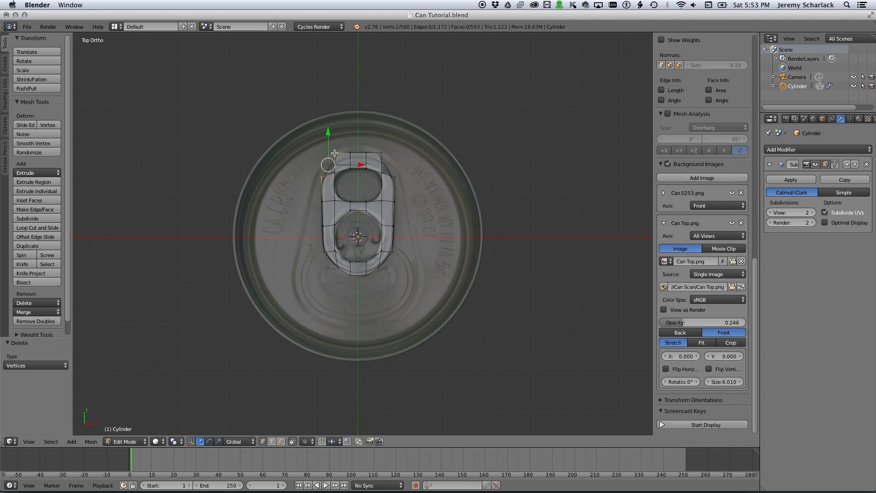
Step: Round off the pull tab's upper corners to match the scanned outline and check the smoothed mesh in Object Mode
type("gy-.25")
key("Return")
key("Tab")
key("Tab")
middle_click_drag(446, 182, 477, 290)
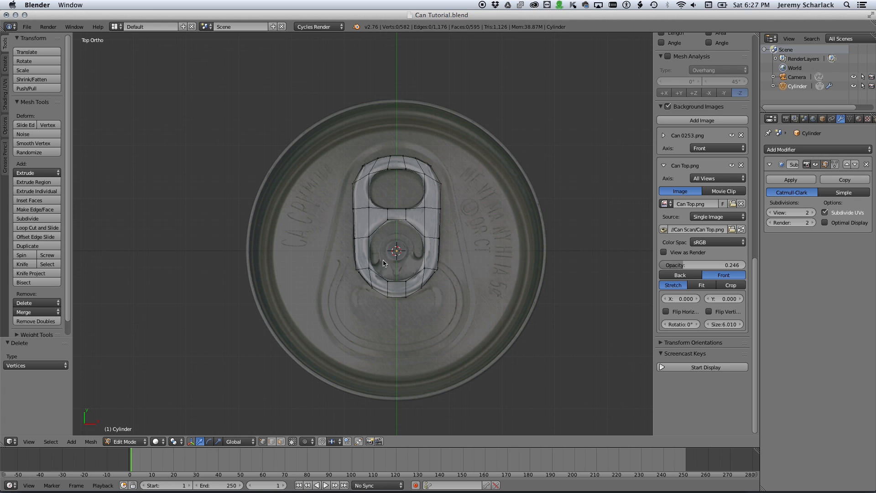
Step: Extrude the lower hole's curved bottom edge about 0.078 along Y and scale the new edge to about 0.782
left_click(369, 270)
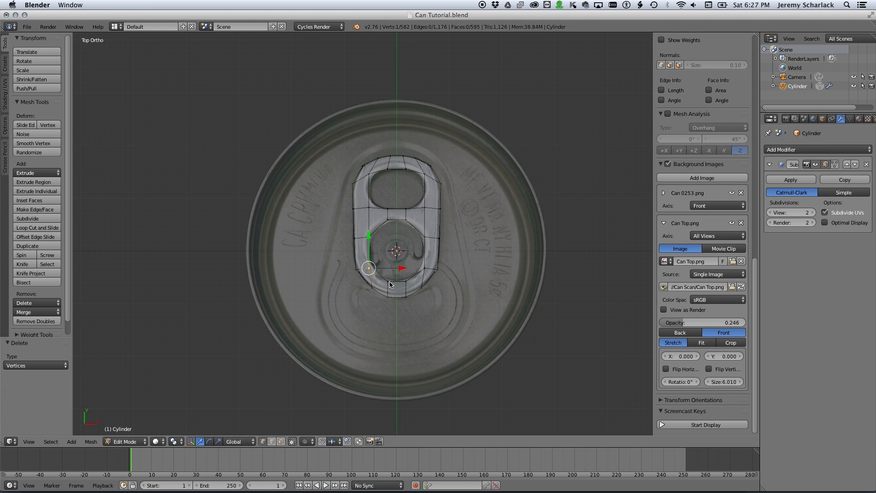
left_click(423, 271, "ctrl")
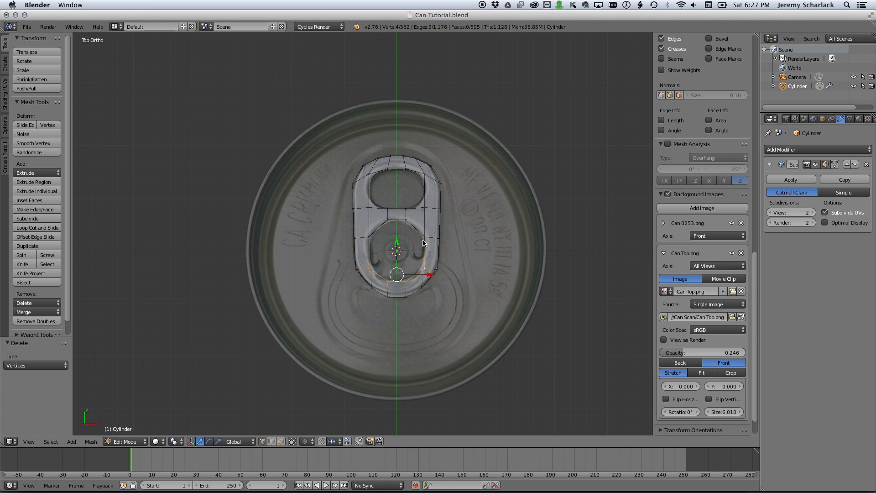
key("e")
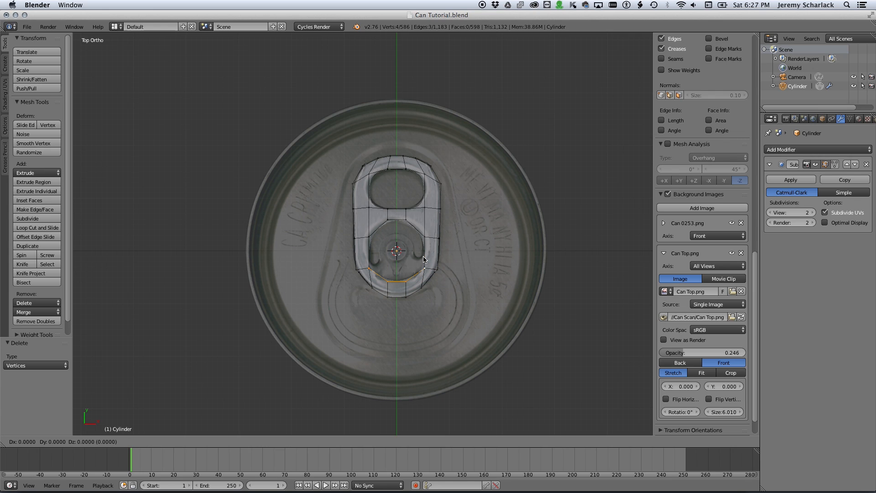
key("y")
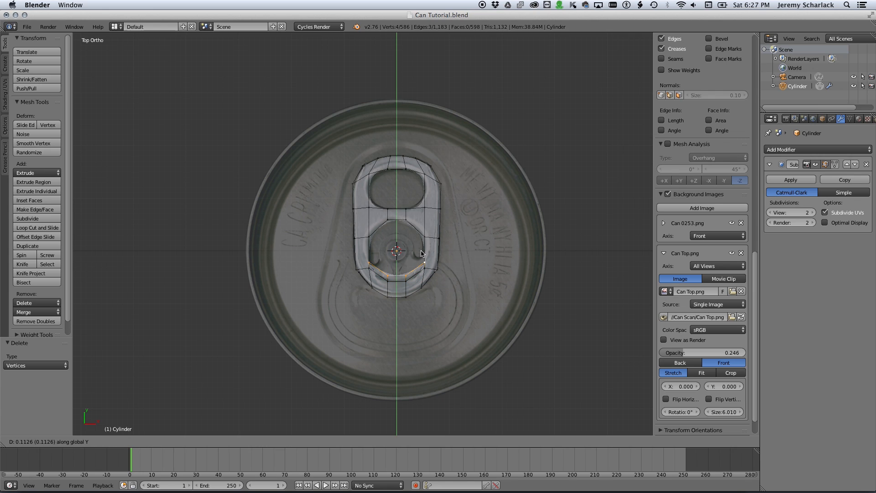
left_click(423, 256)
key("s")
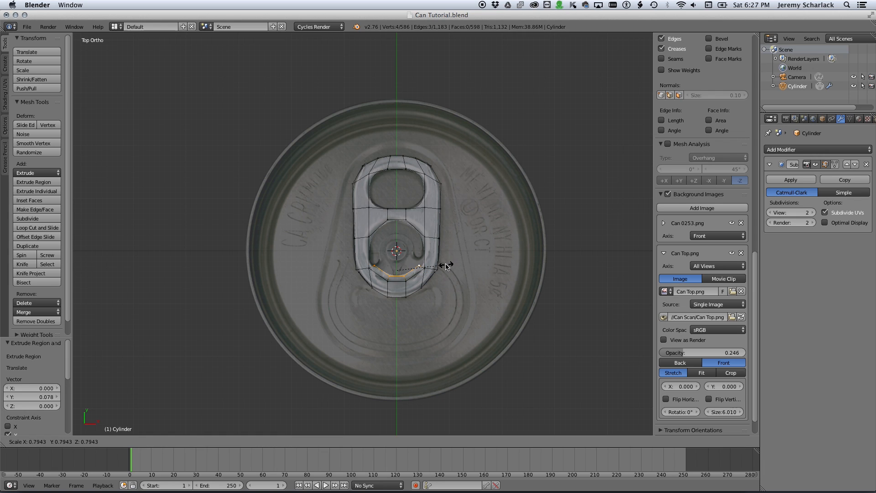
left_click(444, 266)
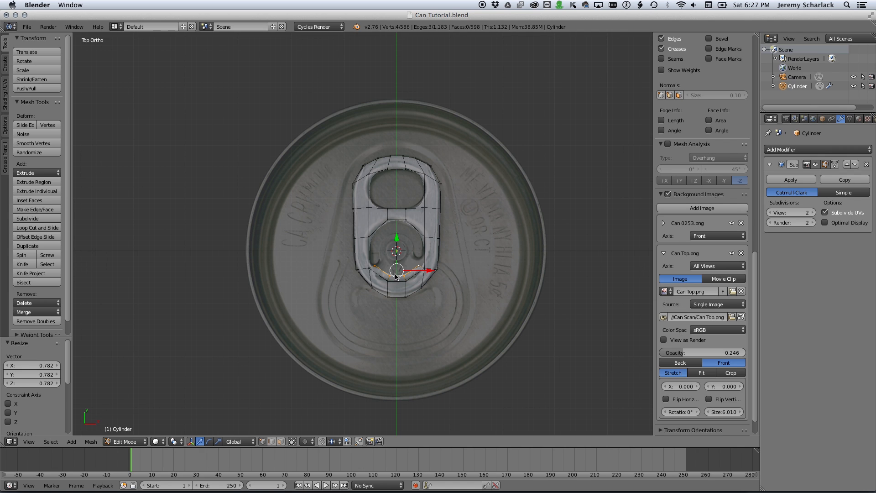
Step: Lower the newly extruded edge by about 0.07 along Z
middle_click_drag(445, 291, 355, 224)
left_click_drag(328, 208, 330, 212)
middle_click_drag(358, 260, 417, 305)
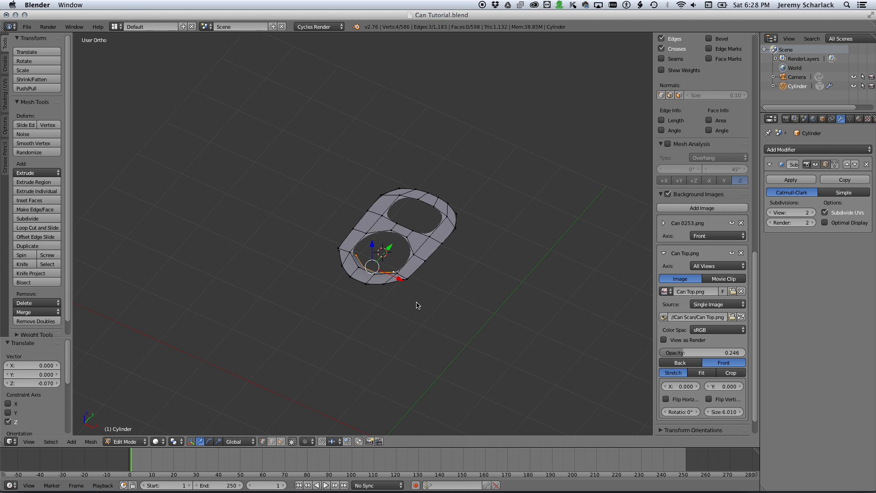
Step: From the top view, extrude the lowered edge about 0.147 along Y to start the rivet flap
key("KP_7")
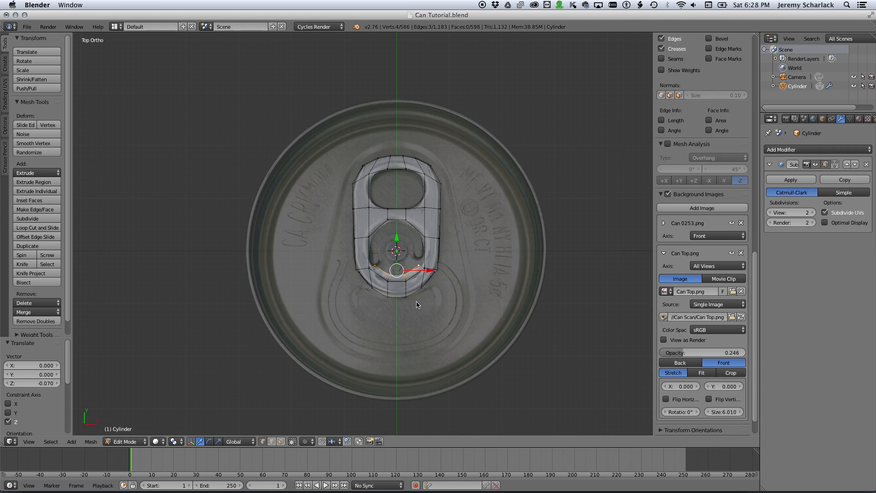
key("e")
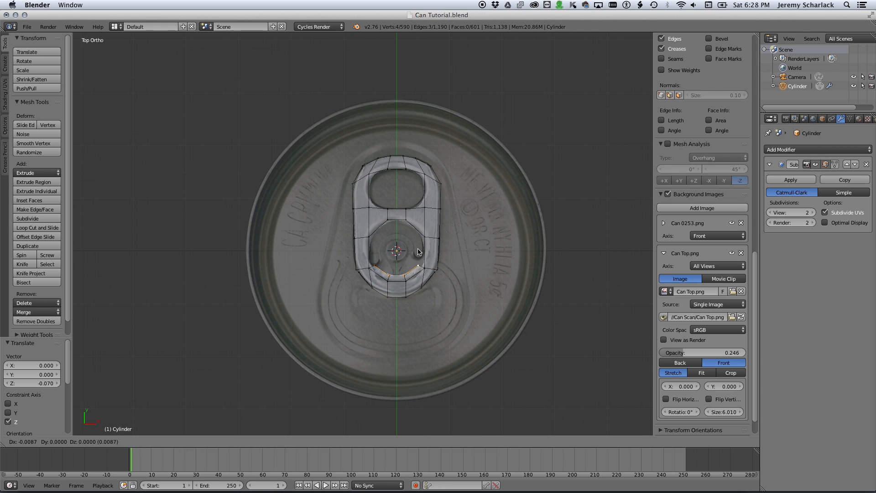
key("y")
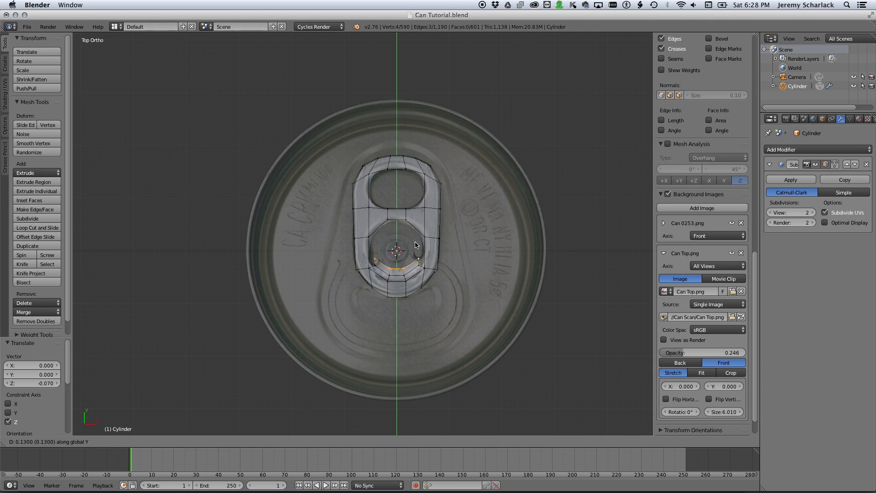
left_click(416, 244)
Step: Move the two middle vertices of the flap's front edge about 0.65 along Y to extend it over the rivet
right_click(394, 267)
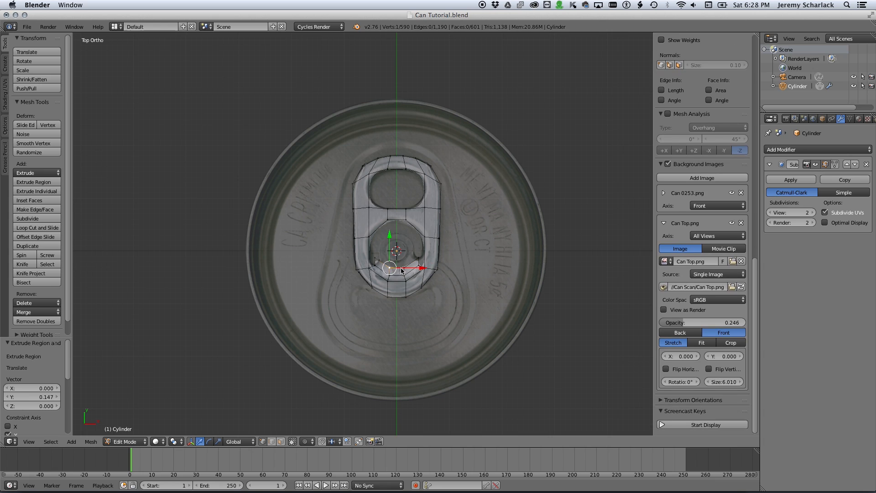
key("g")
key("y")
left_click(395, 224)
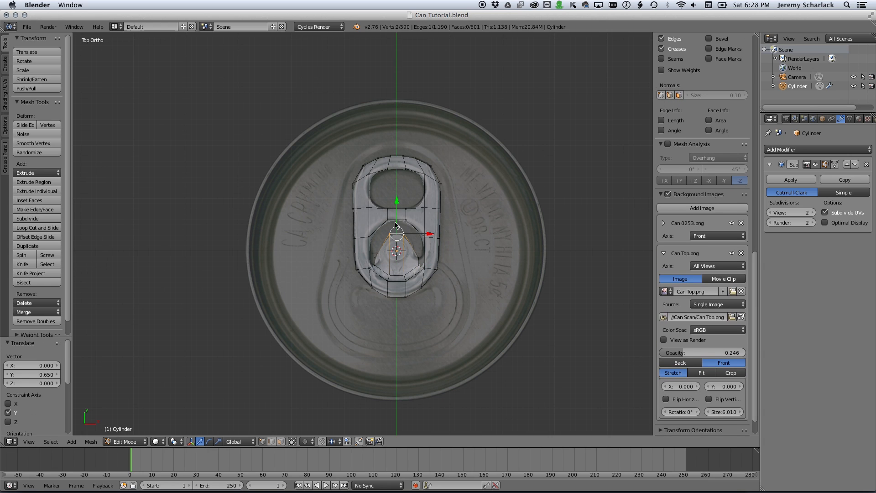
Step: Scale the flap's two outer side vertices along X to about 0.776
key("s")
key("x")
left_click(420, 261)
key("ctrl+z")
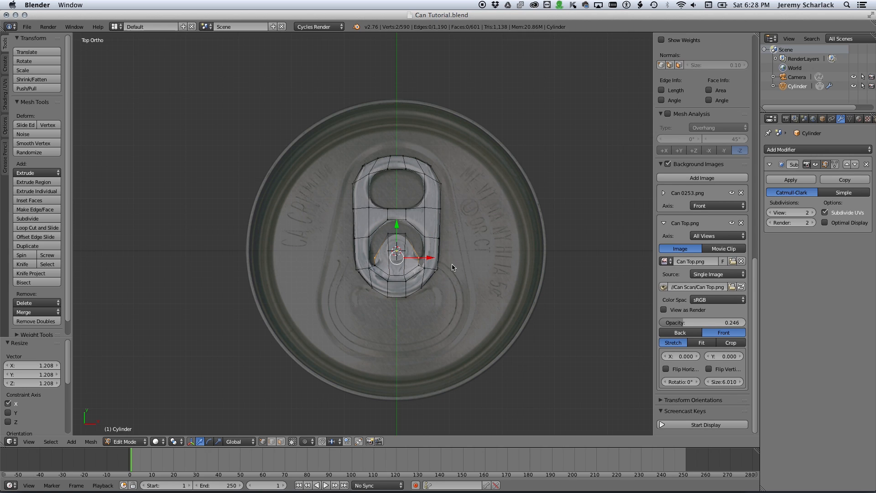
key("s")
key("x")
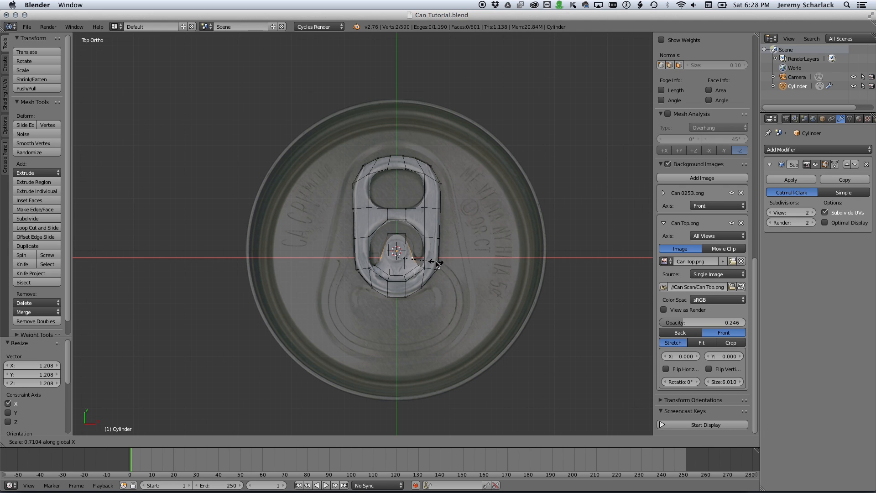
left_click(438, 264)
Step: Scale the two vertices at the flap's tip apart by about 1.955 to widen it
right_click(389, 234)
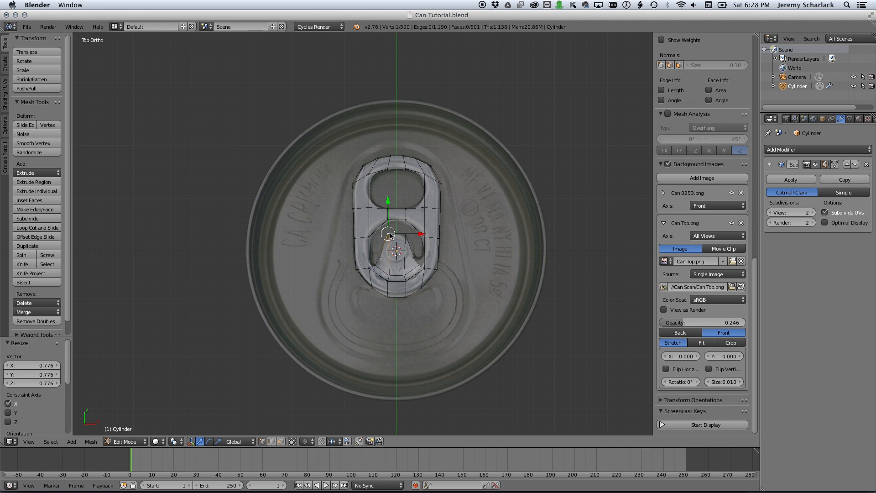
left_click(405, 235, "shift")
key("s")
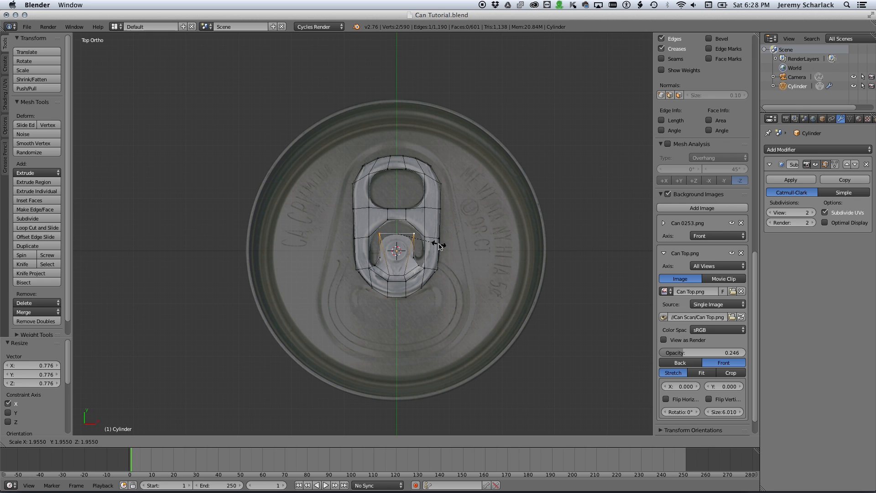
left_click(439, 245)
Step: Examine the pull tab and its recessed flap from several angles, with and without the edit cage
middle_click_drag(462, 290, 452, 254)
scroll(434, 251, "up", 5)
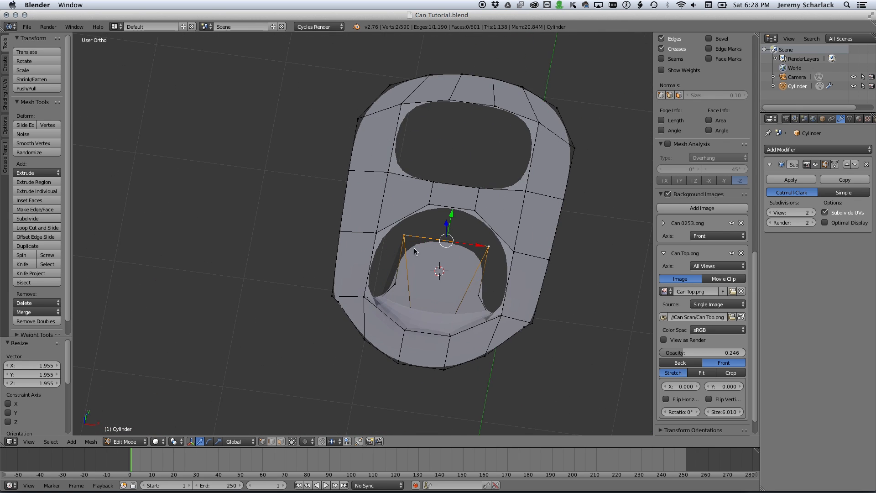
key("Tab")
key("Tab")
scroll(416, 273, "down", 3)
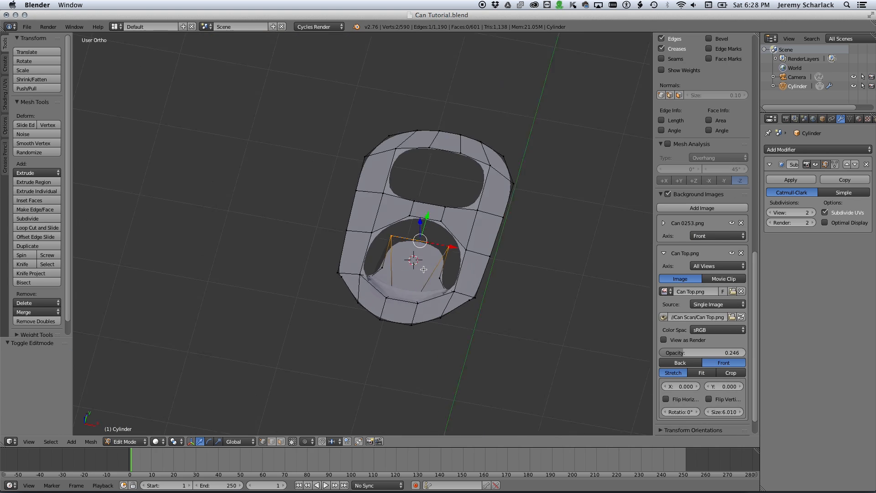
middle_click_drag(416, 273, 355, 256)
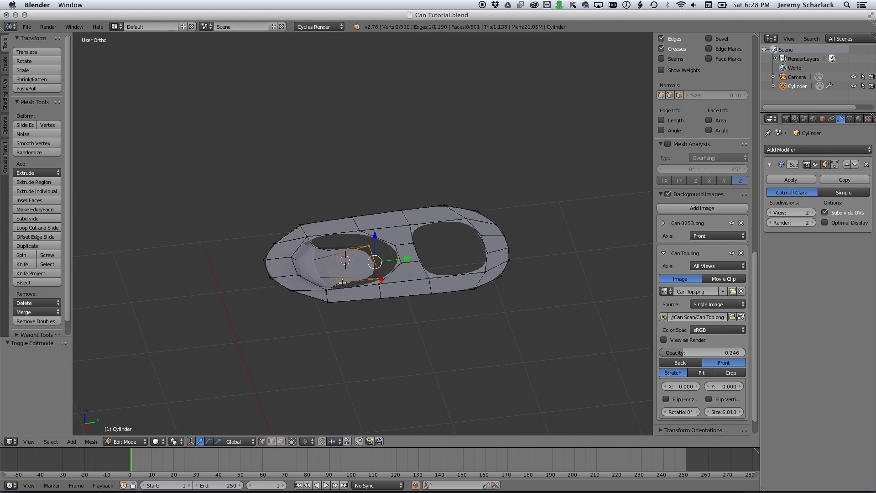
middle_click_drag(359, 296, 390, 232)
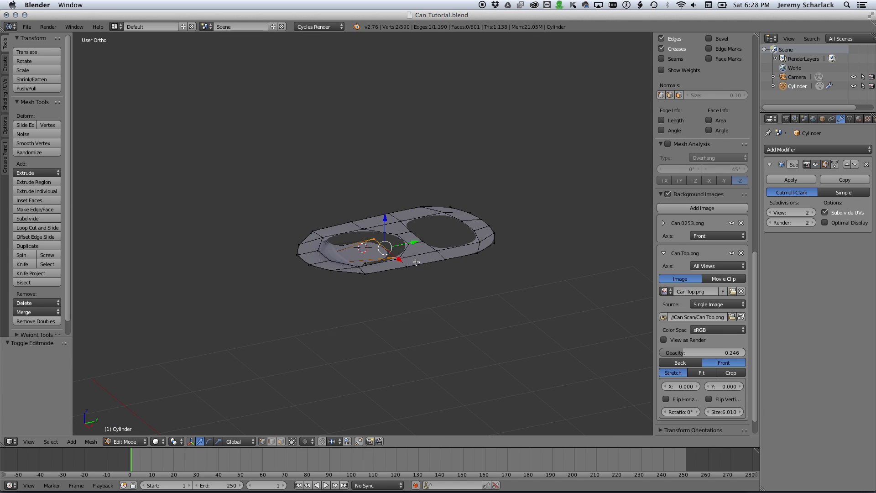
Step: Select the whole linked pull tab and extrude it upward by about 0.1 to give it thickness
key("a")
key("l")
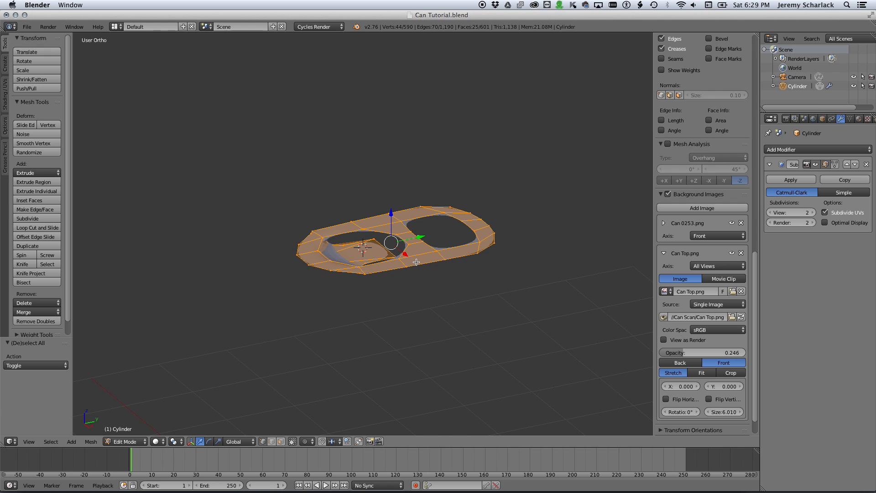
key("e")
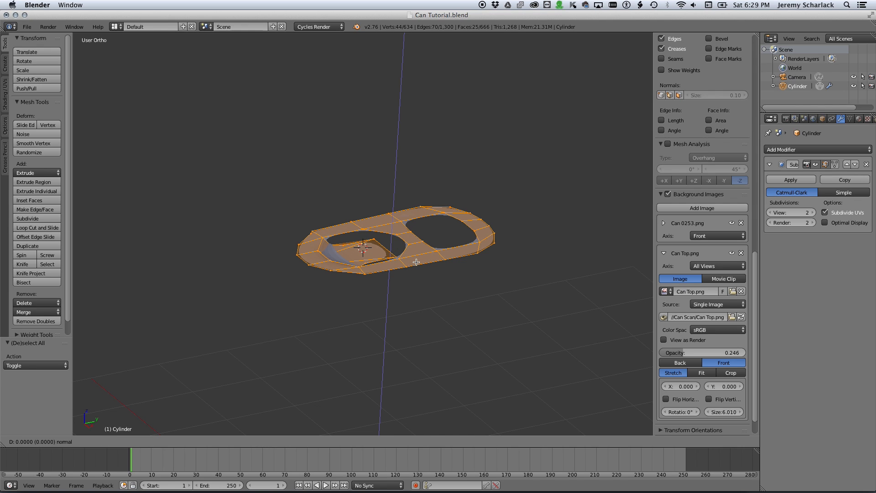
key("z")
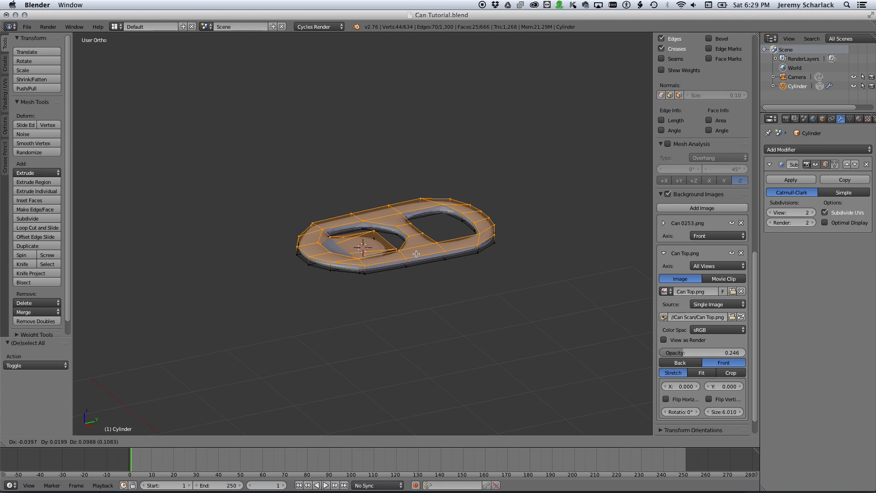
left_click(416, 255)
key("Tab")
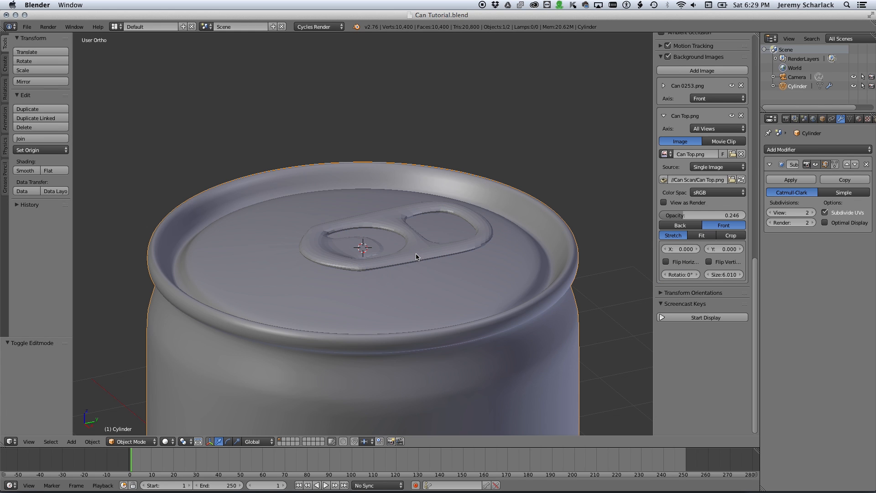
key("Tab")
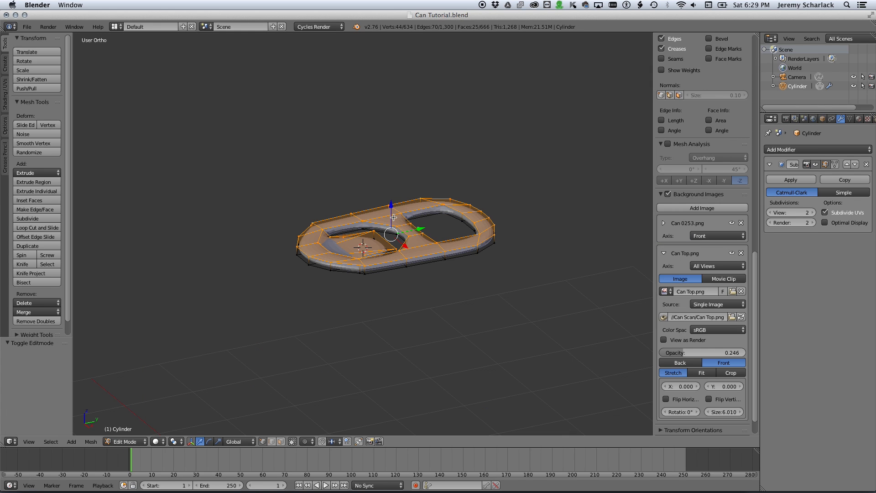
left_click_drag(392, 218, 391, 218)
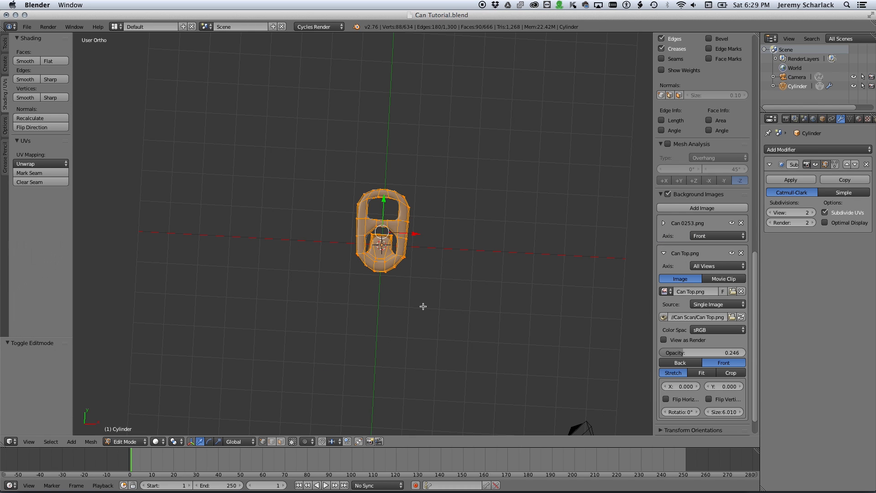
Step: Add a vertex group named "tab" to the can mesh and assign all the pull tab's vertices to it
middle_click_drag(421, 303, 474, 240)
left_click(849, 119)
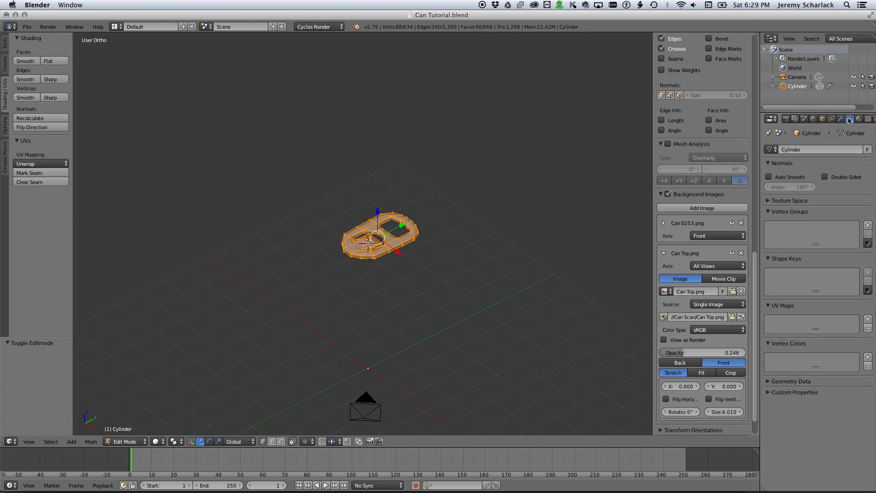
left_click(867, 225)
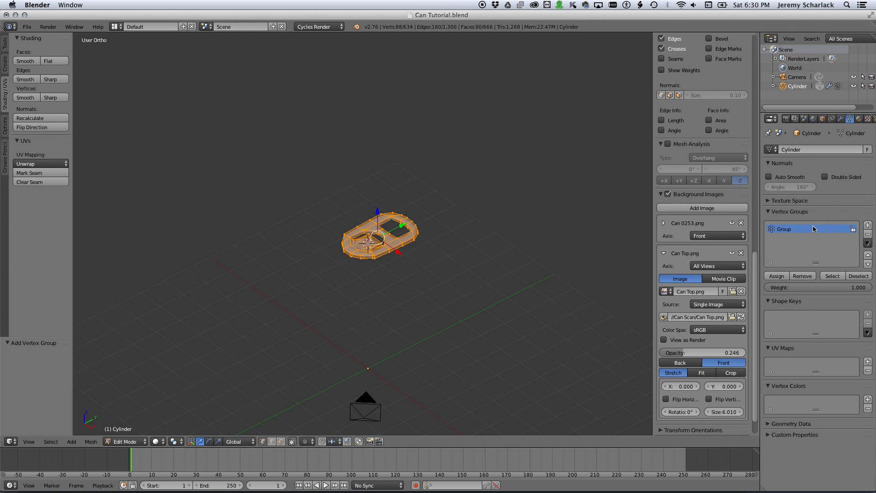
double_click(787, 229)
type("tab")
key("Return")
left_click(776, 276)
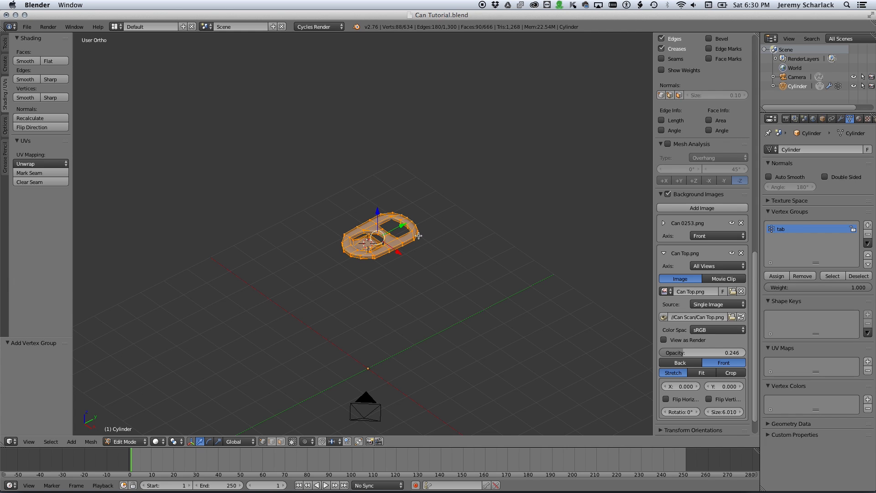
Step: Check the tab vertex group by deselecting everything and reselecting the pull tab through the group
key("a")
scroll(703, 255, "down", 5)
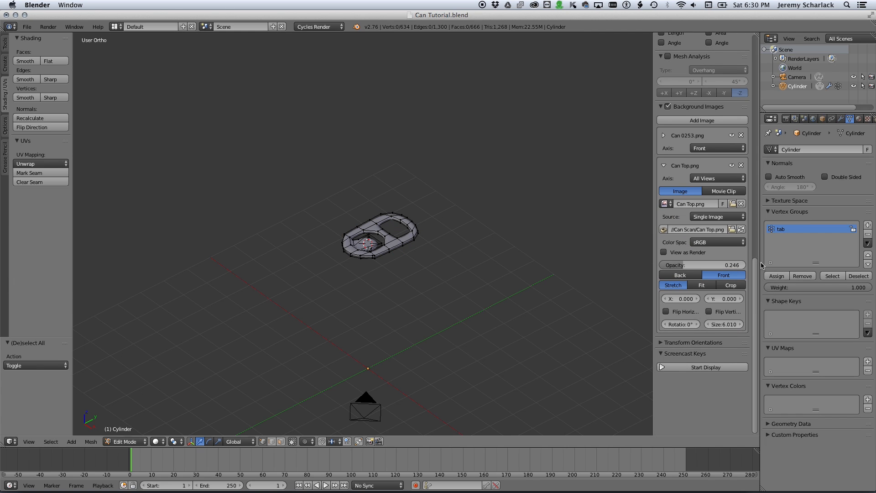
left_click(832, 276)
scroll(703, 256, "up", 4)
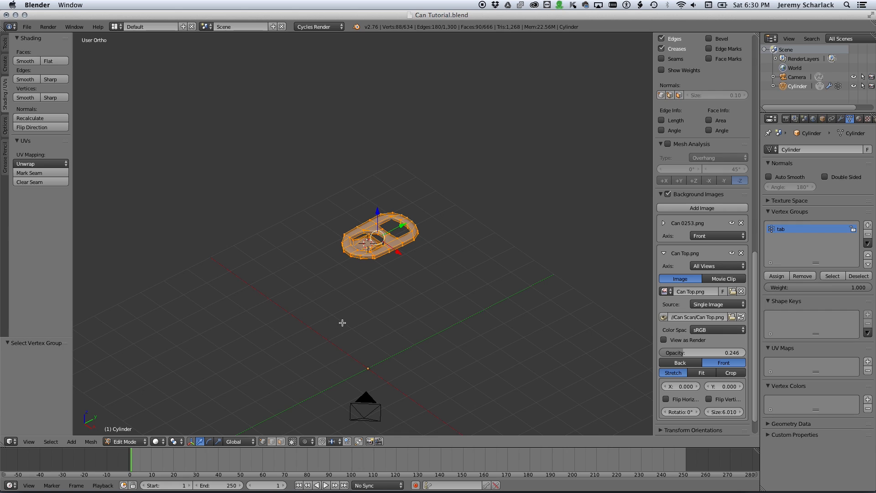
Step: Reveal the hidden can geometry, select only the tab vertex group's vertices and leave mesh editing
key("alt+h")
key("a")
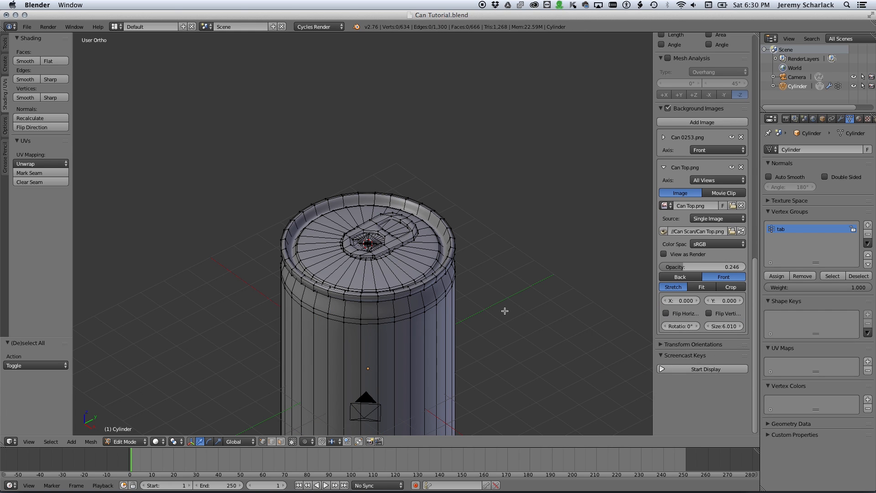
left_click(832, 275)
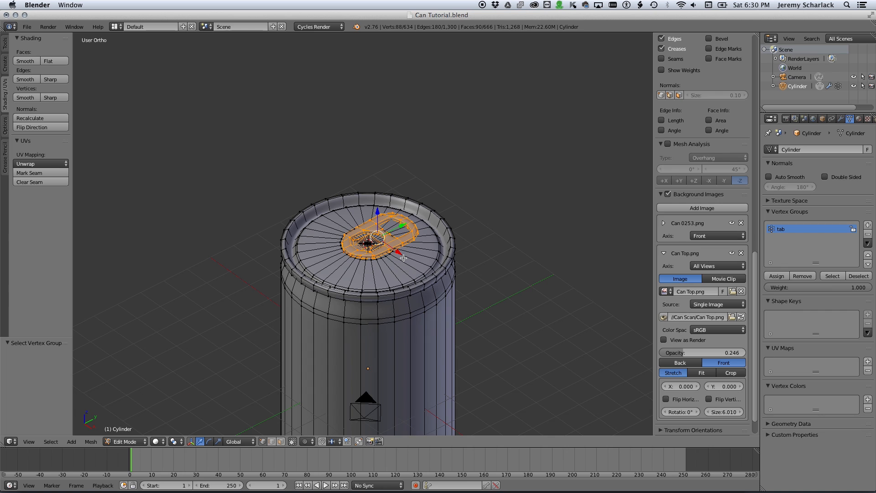
key("Tab")
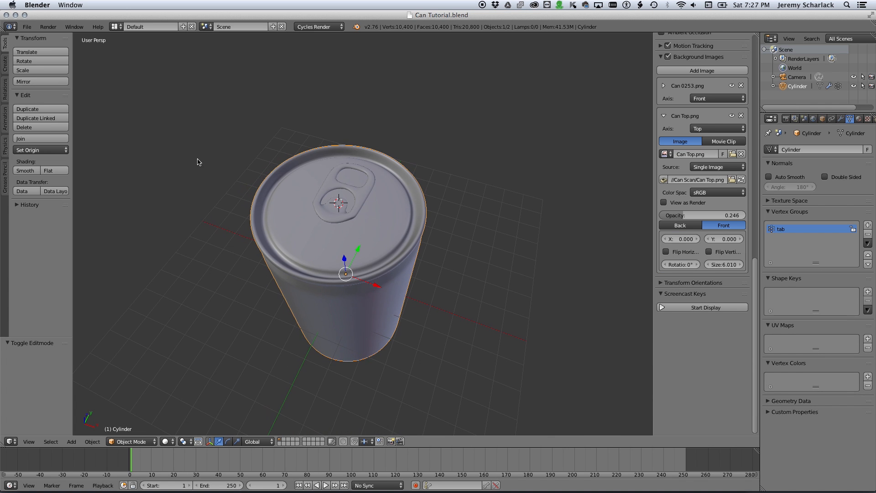
Step: Look over the finished lid, switch to Photoshop and hide Layer 0 copy 3 in Can Top.psd
middle_click_drag(198, 162, 213, 171)
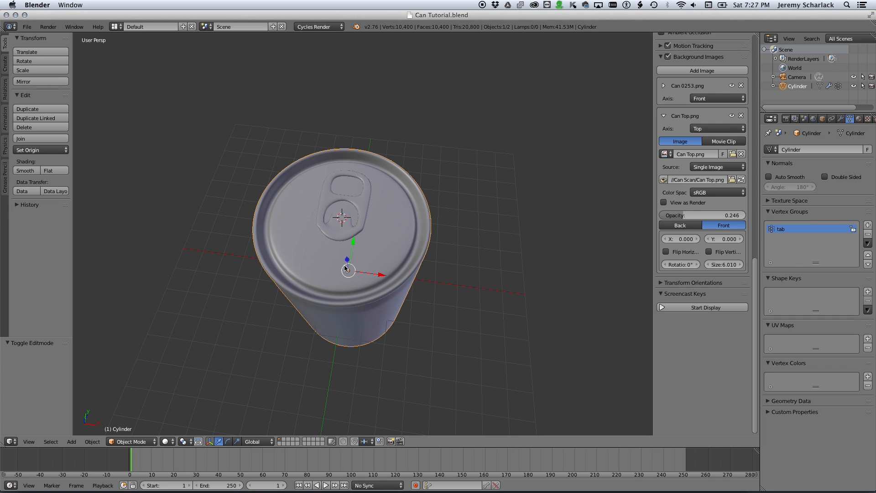
middle_click_drag(391, 285, 365, 273)
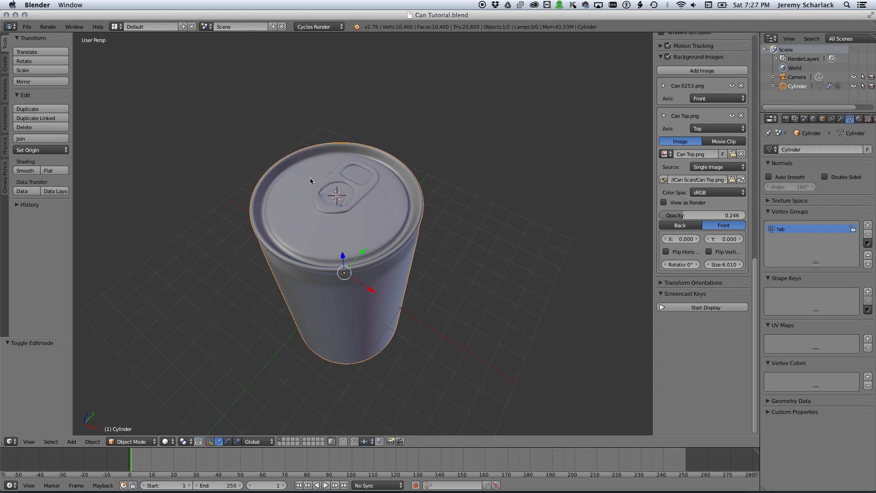
key("super+Tab")
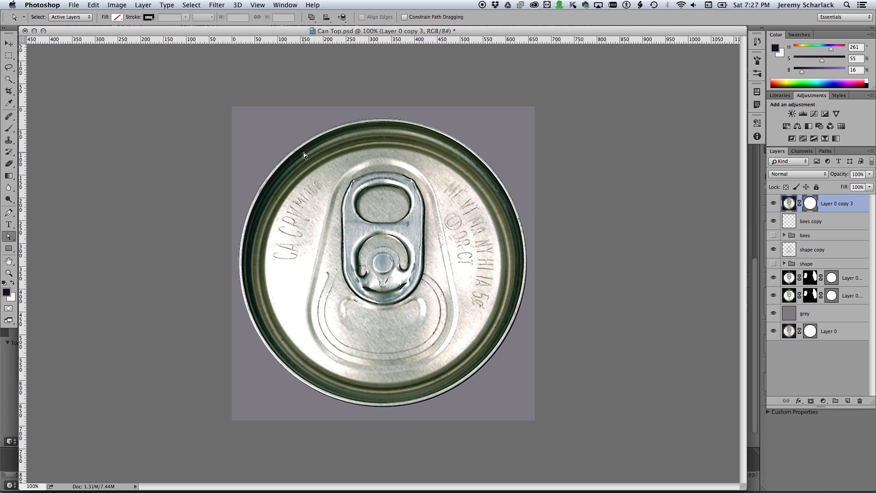
left_click(773, 203)
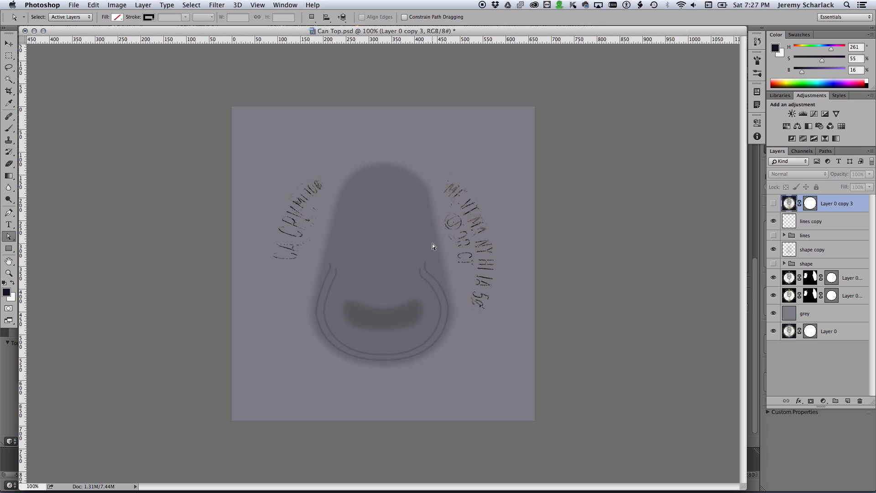
Step: Switch back to Blender and, in an orthographic back view, box-select the vertical line of vertices down the middle of the can's body
key("super+Tab")
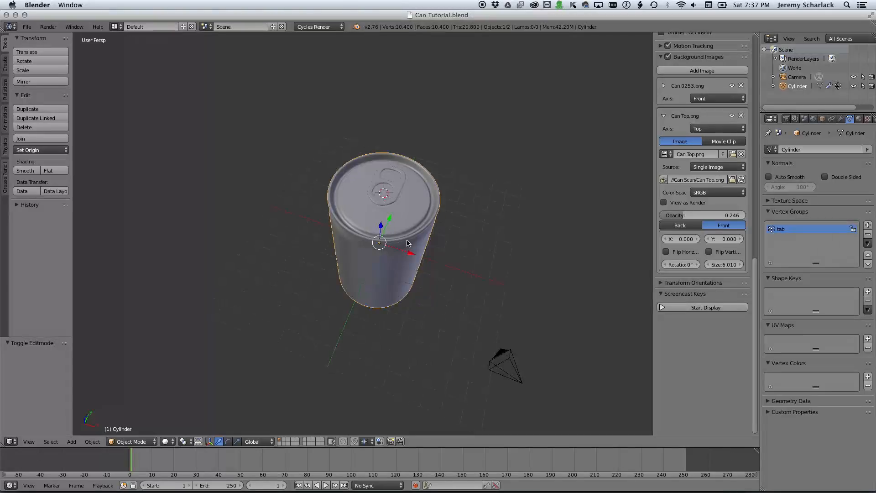
mouse_move(379, 229)
middle_mouse_down()
mouse_move(402, 228)
mouse_move(385, 239)
mouse_move(404, 231)
mouse_move(395, 231)
middle_mouse_up()
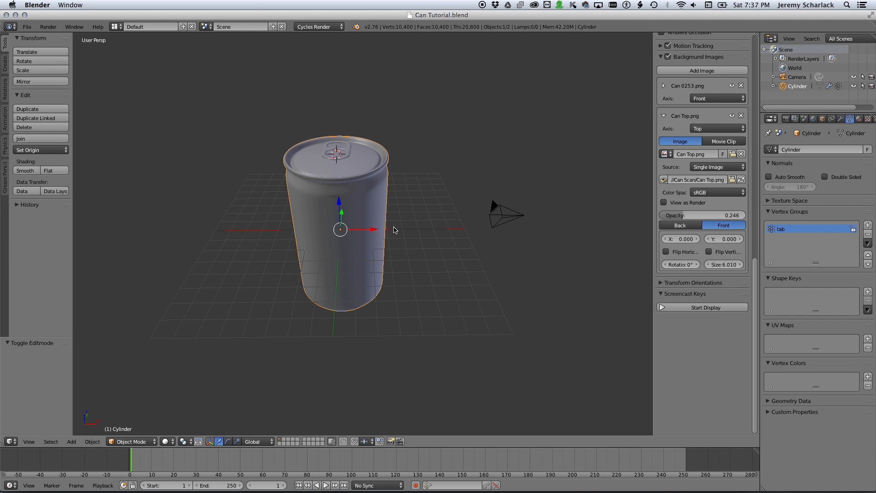
key("KP_1")
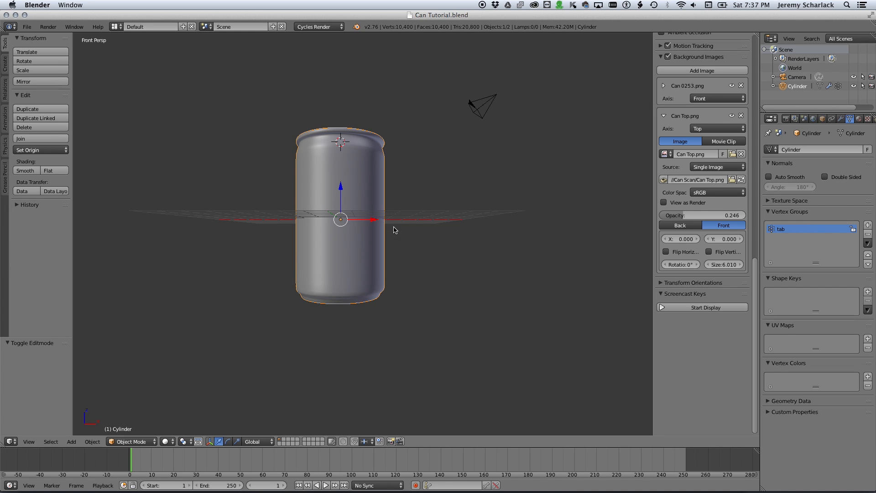
key("KP_5")
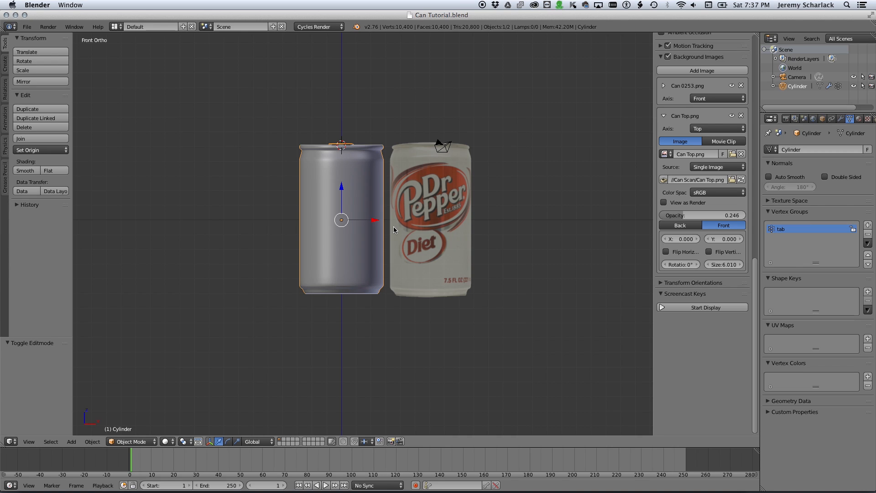
key("ctrl+KP_1")
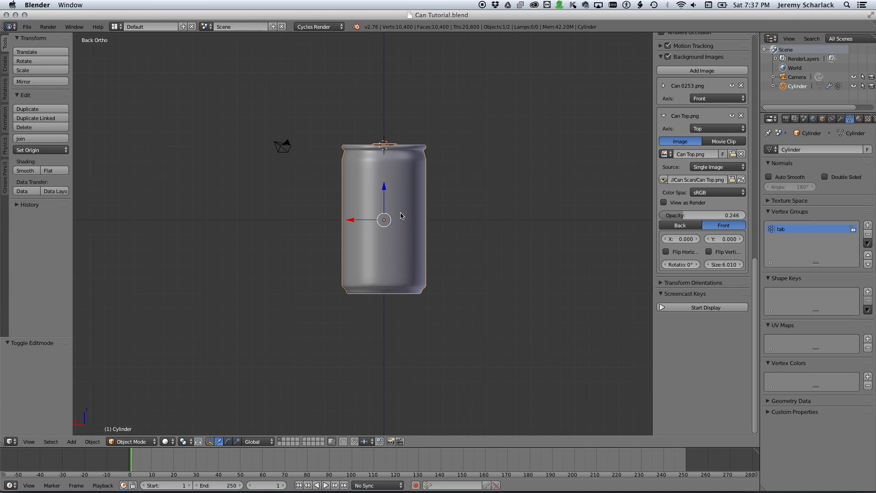
key("Tab")
scroll(398, 206, "up", 3)
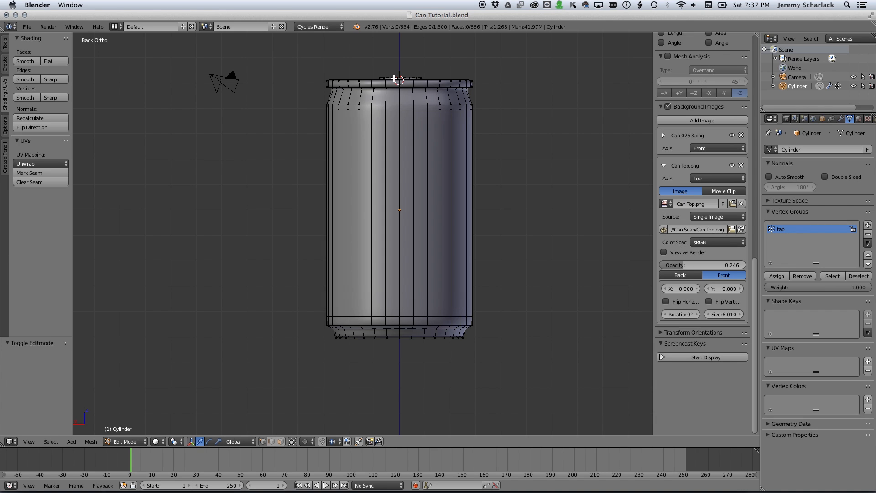
key("b")
left_click_drag(395, 78, 406, 329)
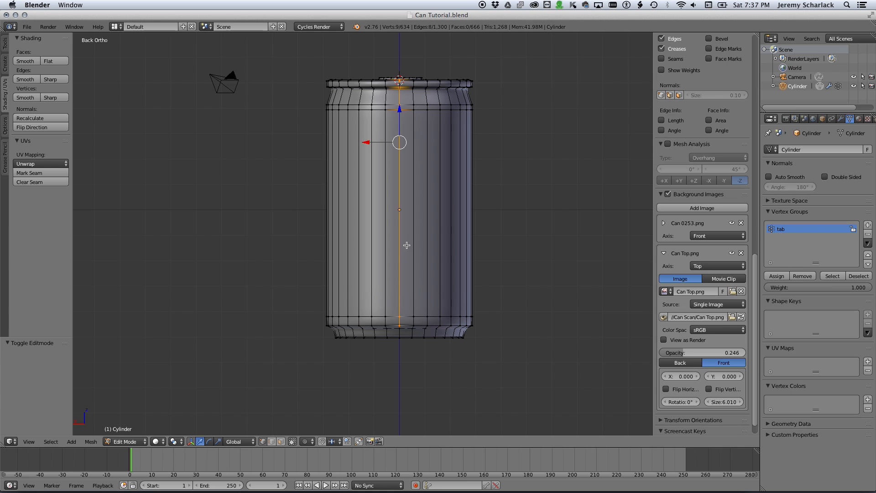
Step: Remove the topmost vertex at the rim from the selected vertical edge line on the can's back
middle_click_drag(401, 203, 400, 181)
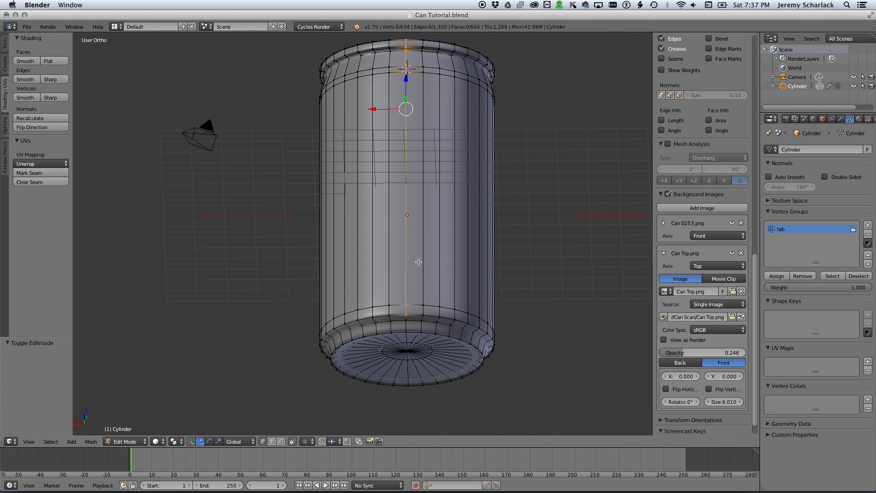
scroll(419, 262, "down", 2)
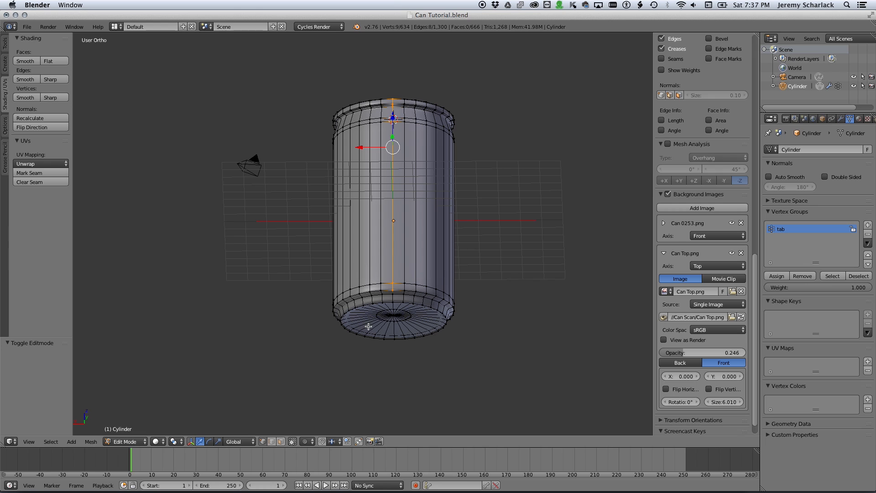
scroll(429, 222, "up", 2)
middle_click_drag(429, 221, 430, 273)
scroll(430, 274, "up", 4)
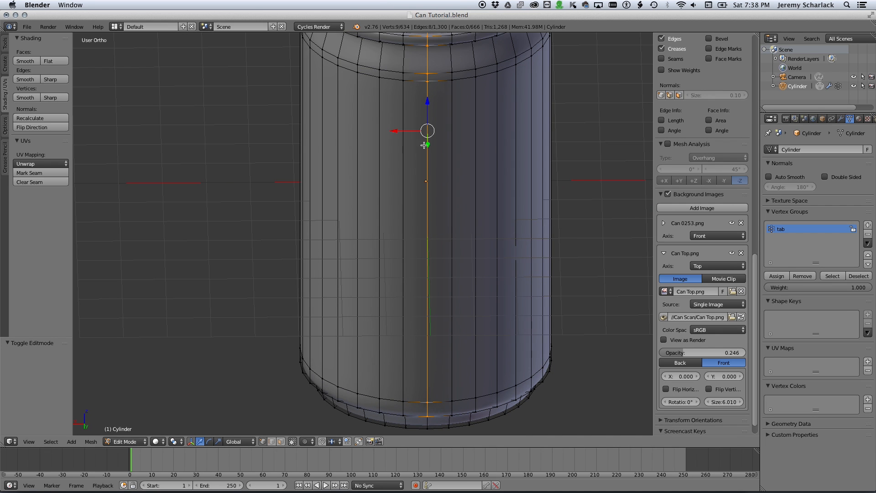
scroll(429, 144, "down", 1)
mouse_move(430, 163)
middle_mouse_down()
mouse_move(429, 198)
mouse_move(444, 180)
mouse_move(443, 162)
middle_mouse_up()
right_click(417, 196, "shift")
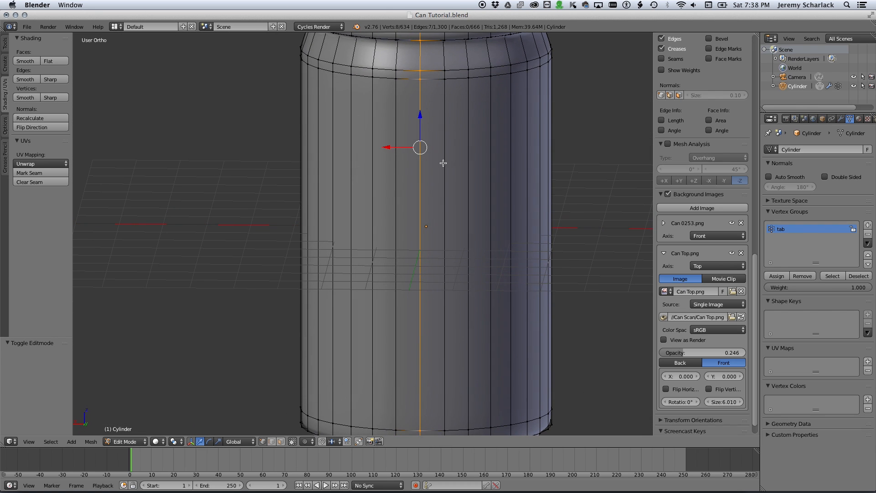
Step: Mark the selected vertical edge line as a seam and save over Can Tutorial.blend
scroll(442, 171, "down", 2)
middle_click_drag(446, 192, 450, 170, "shift")
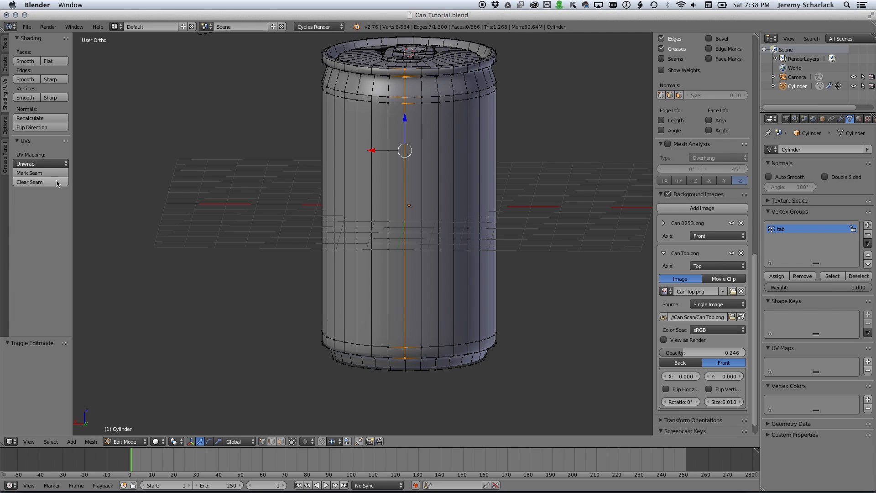
left_click(31, 173)
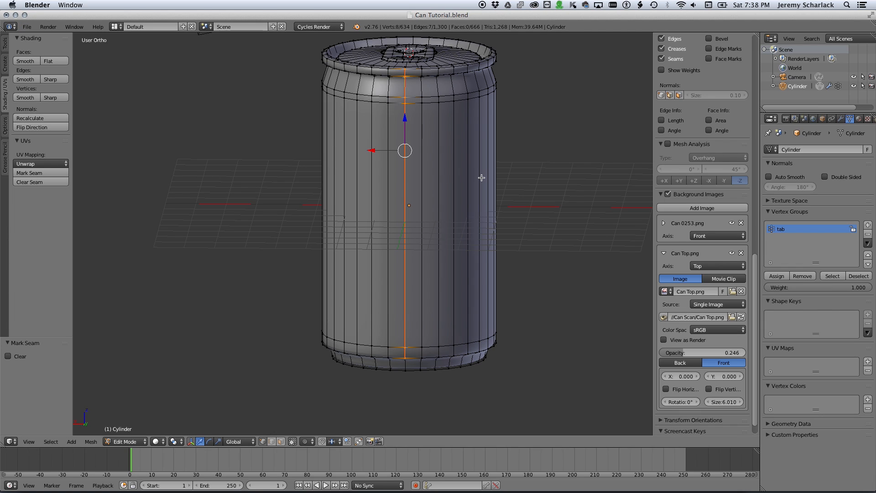
key("ctrl+s")
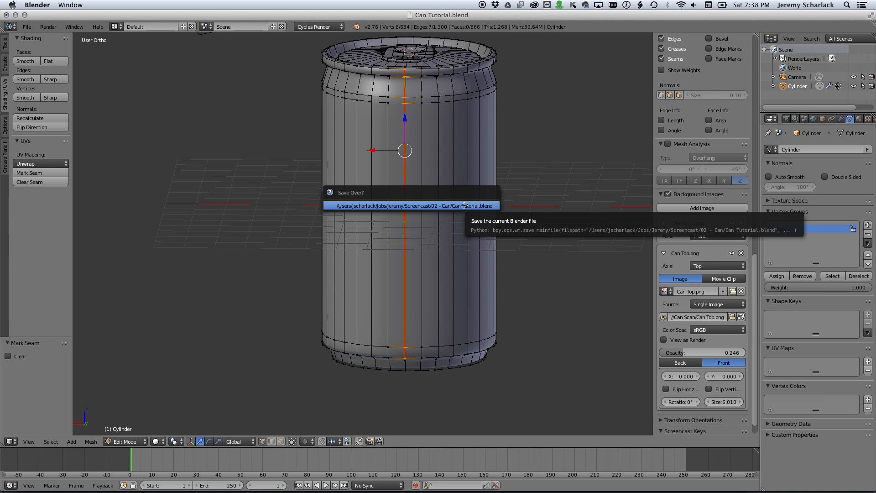
left_click(464, 205)
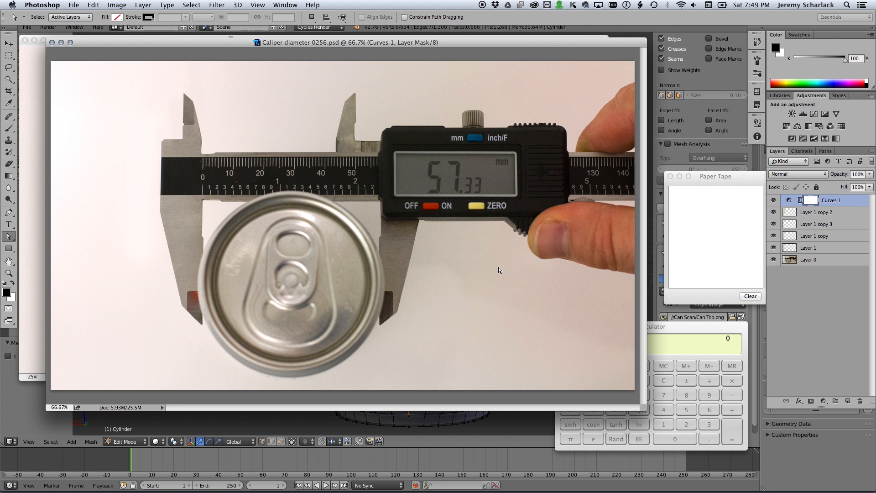
Step: Switch to Calculator and work out the can's circumference by multiplying its 57.33 mm diameter by pi
left_click(676, 326)
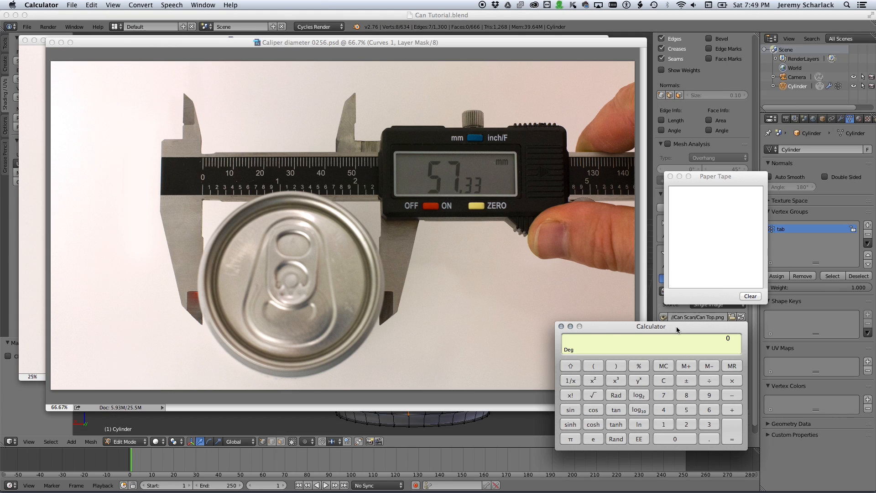
type("57.33*")
left_click(571, 441)
key("Return")
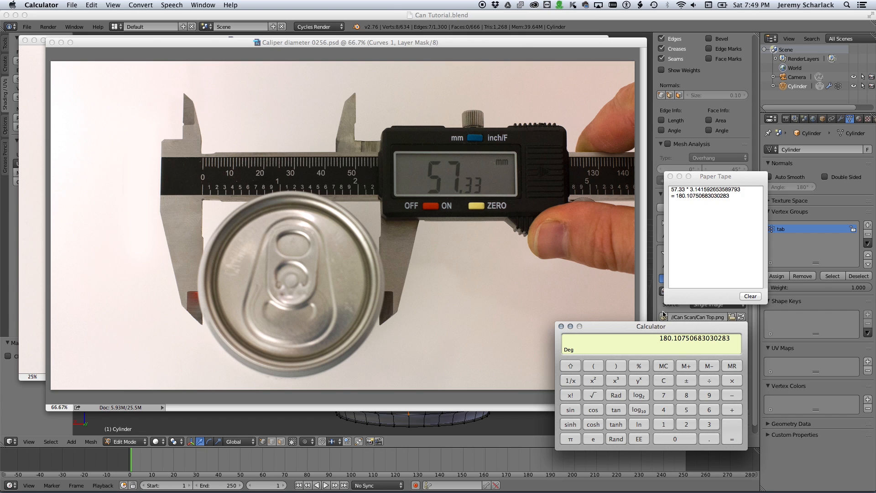
Step: Bring the Caliper length 0260.psd photo forward in Photoshop to read the can's length beside the calculation
left_click(450, 48)
left_click(439, 36)
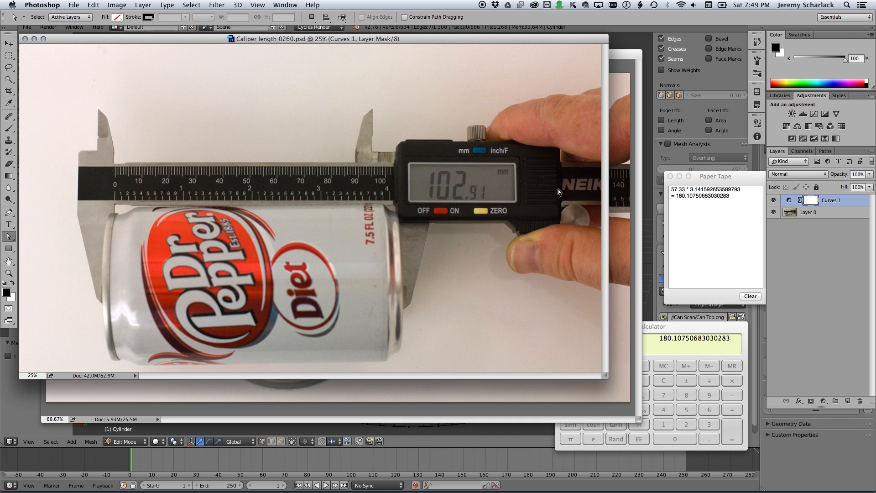
left_click(695, 327)
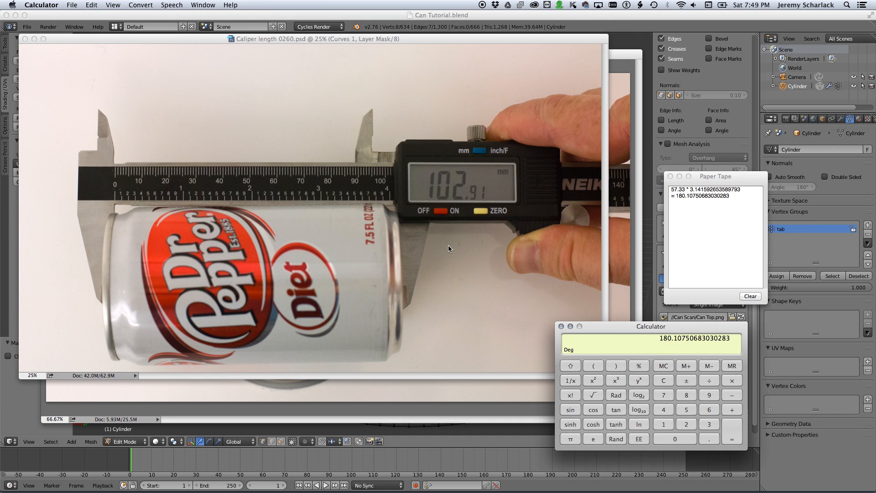
Step: Switch to Illustrator and create a rectangle 180.91 mm wide and 102 mm high on the blank artboard
key("super+Tab")
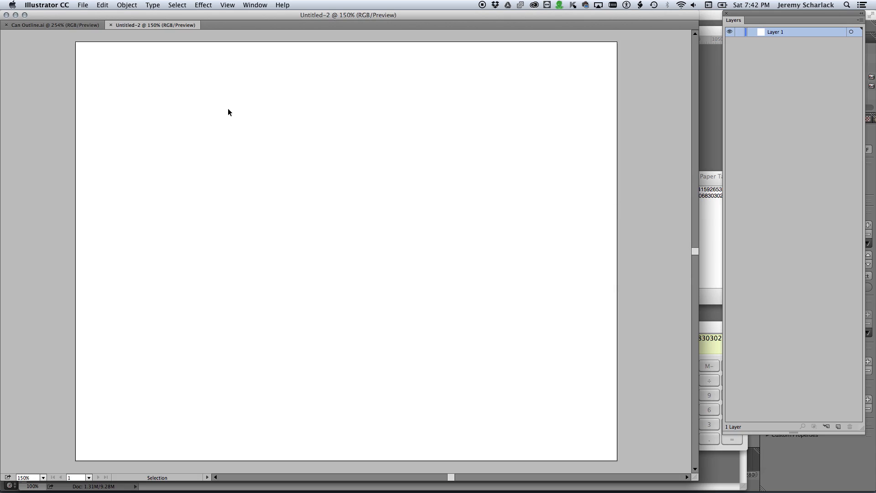
key("m")
left_click(166, 150)
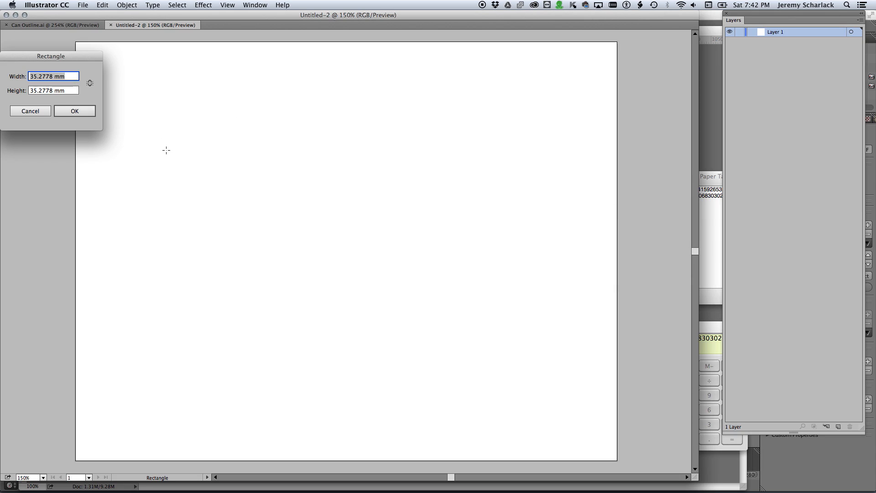
type("180.91")
key("Tab")
type("102")
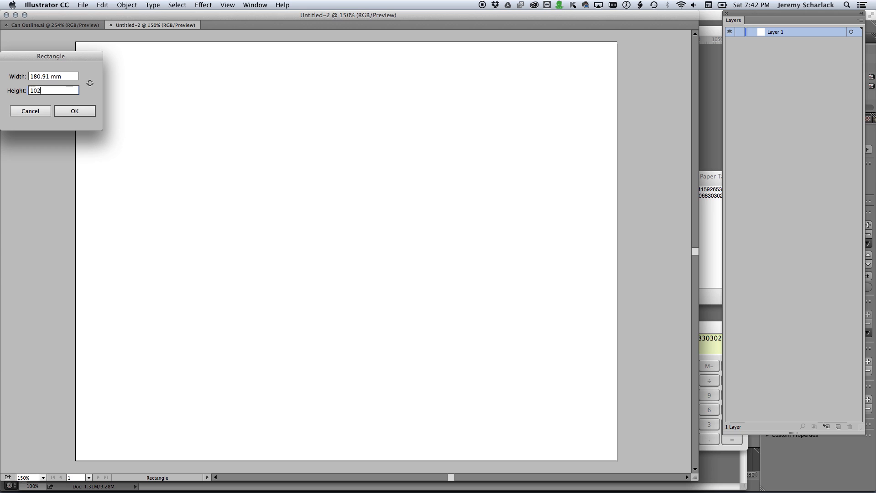
key("Return")
key("v")
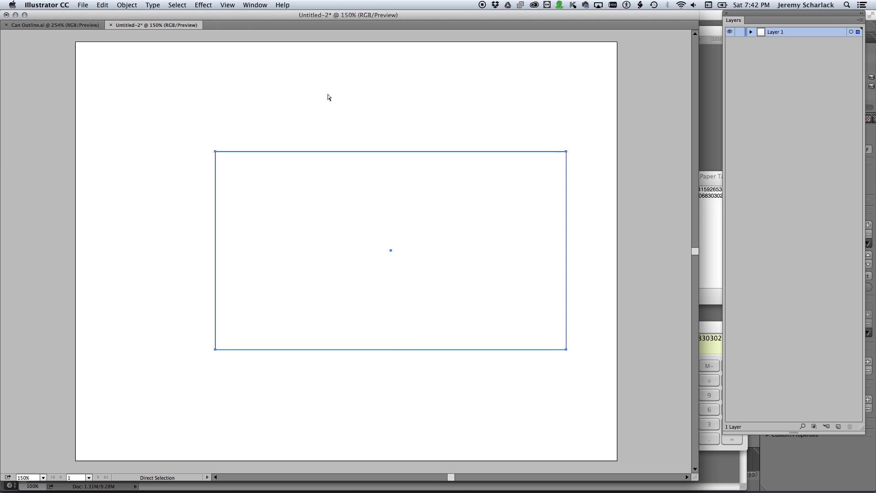
Step: Place a vertical ruler guide through the rectangle's centre and add an overlap strip about 5 mm wide along its left edge
key("ctrl+r")
left_click_drag(6, 282, 391, 288)
left_click_drag(216, 237, 162, 243, "alt")
left_click_drag(513, 250, 223, 270)
left_click_drag(174, 250, 213, 250)
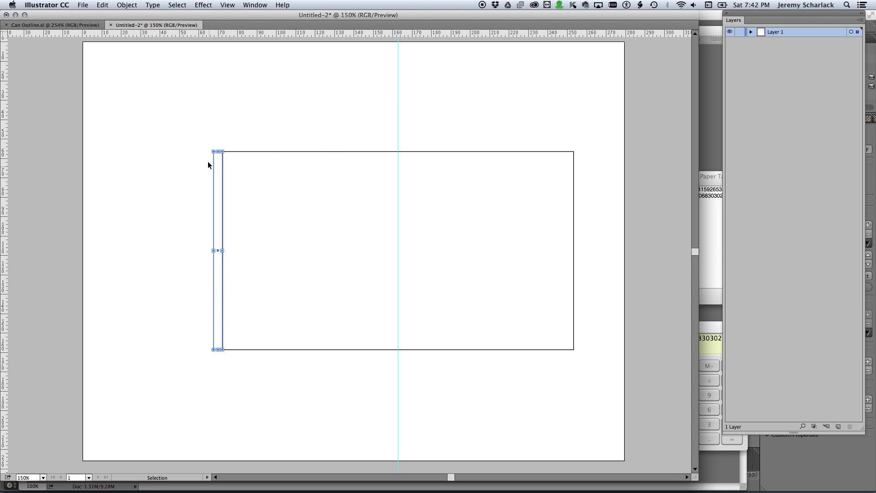
left_click_drag(190, 123, 593, 380)
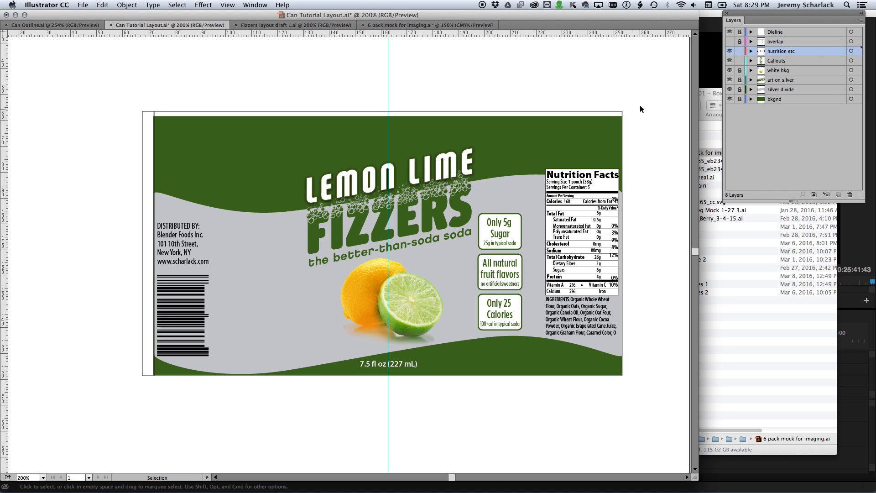
Step: Shrink the artboard to about 216 × 166 mm, with small margins beside and below the label, and save the layout
key("super+minus")
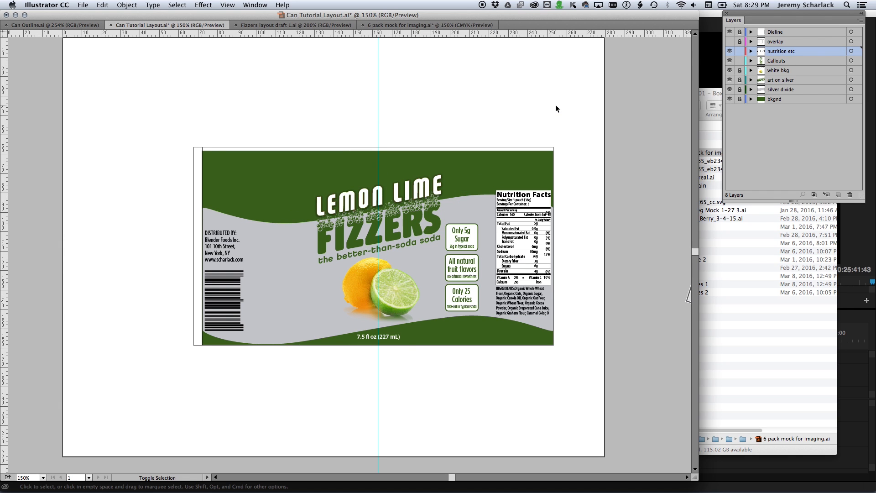
key("shift+o")
left_click_drag(93, 357, 199, 345)
scroll(199, 345, "up", 5)
scroll(199, 345, "right", 1)
left_click_drag(564, 311, 583, 311)
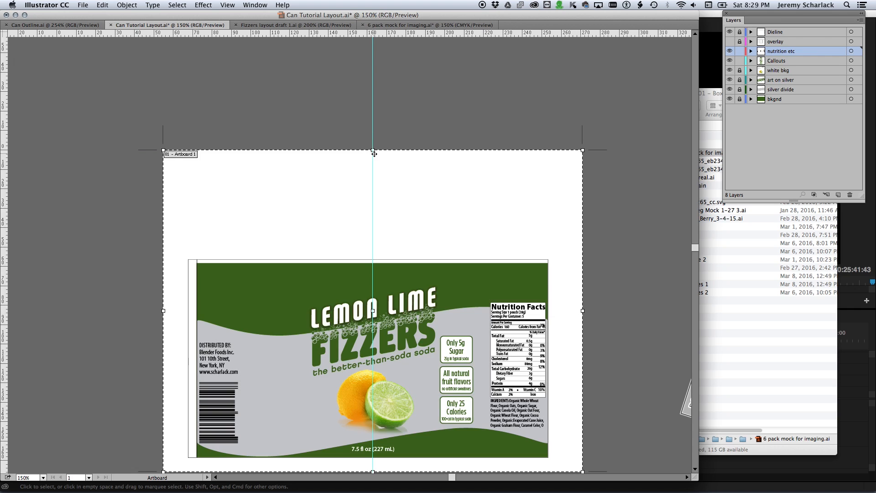
scroll(487, 205, "down", 3)
scroll(487, 205, "left", 1)
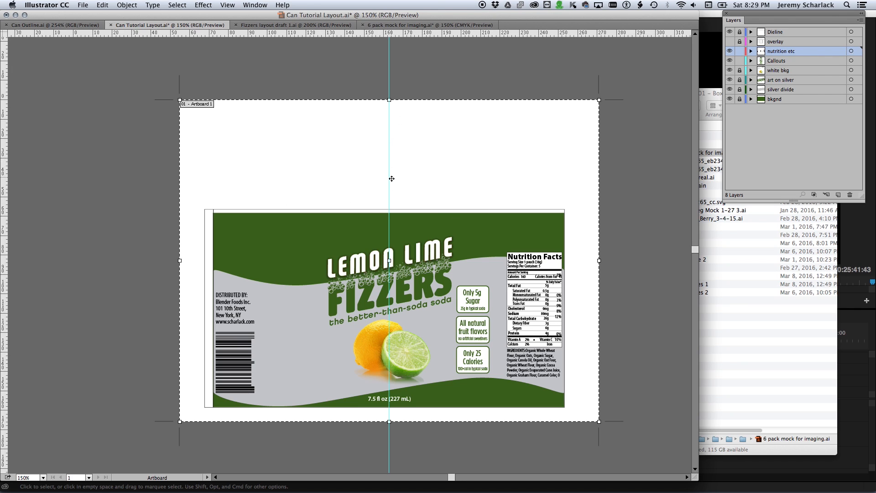
key("Escape")
key("super+s")
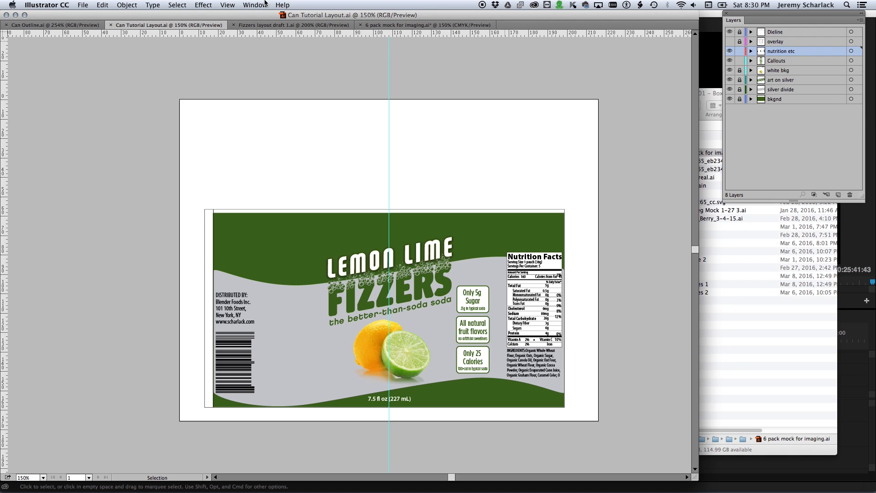
Step: Export the layout by artboard as Can Tutorial Layout w dies.png at 150 ppi with a white background
left_click(87, 4)
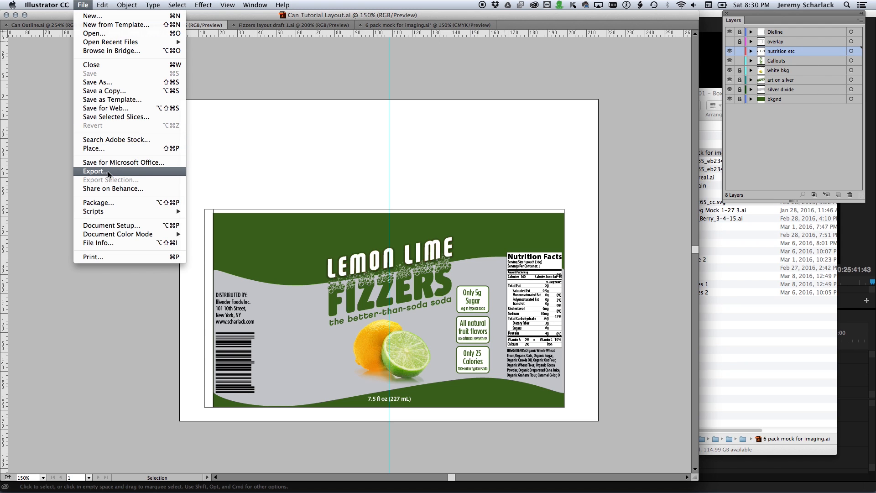
left_click(96, 171)
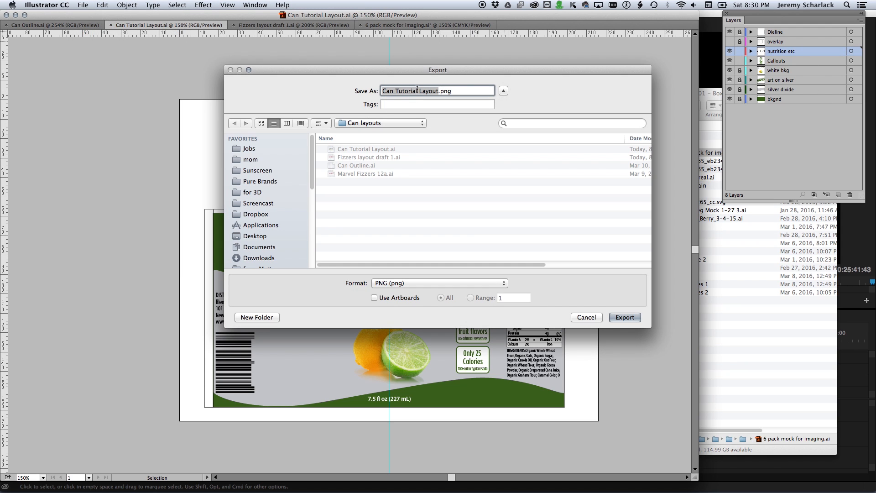
key("Right")
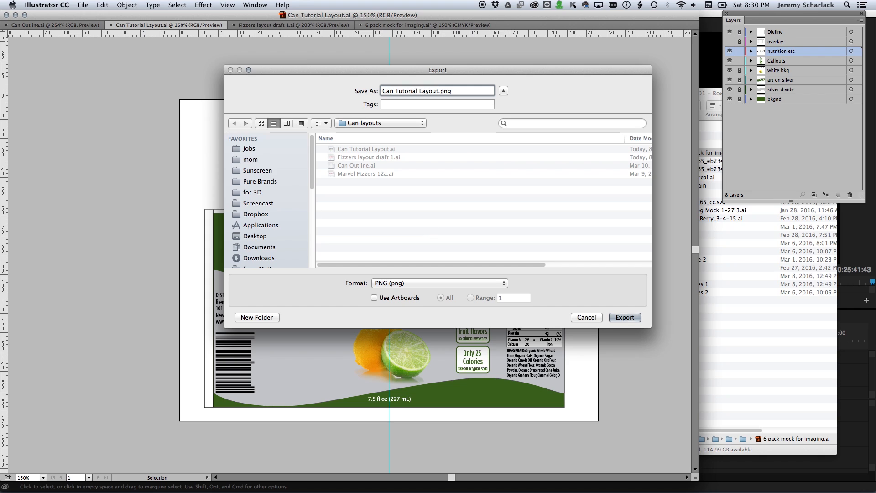
type("w dies")
left_click(374, 297)
left_click(625, 318)
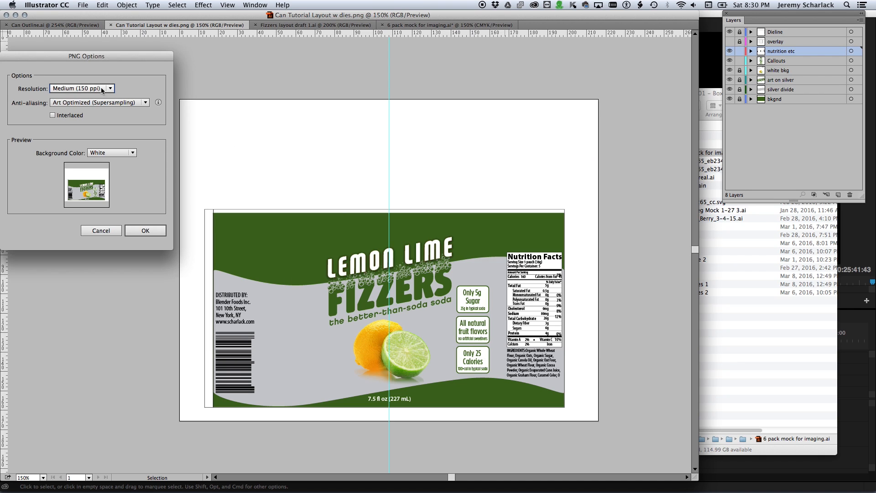
left_click(155, 232)
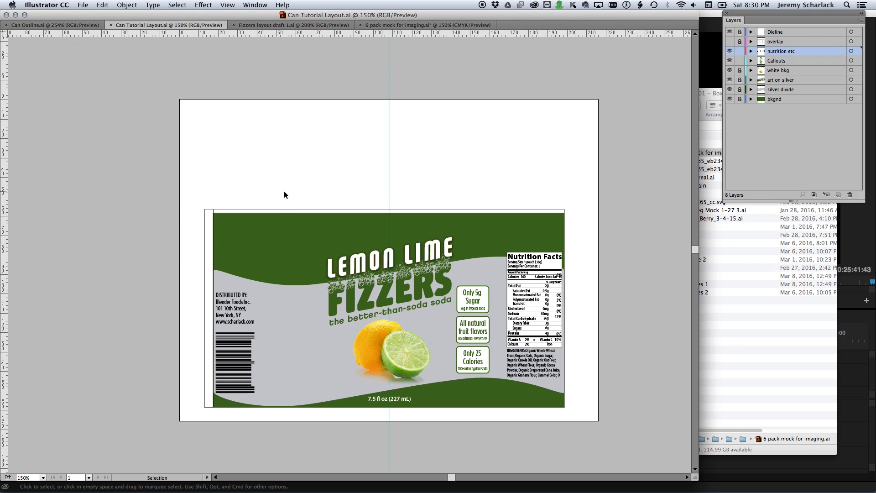
Step: Switch to Blender and mark the outer edge loop around the can's top rim as a seam
key("super+Tab")
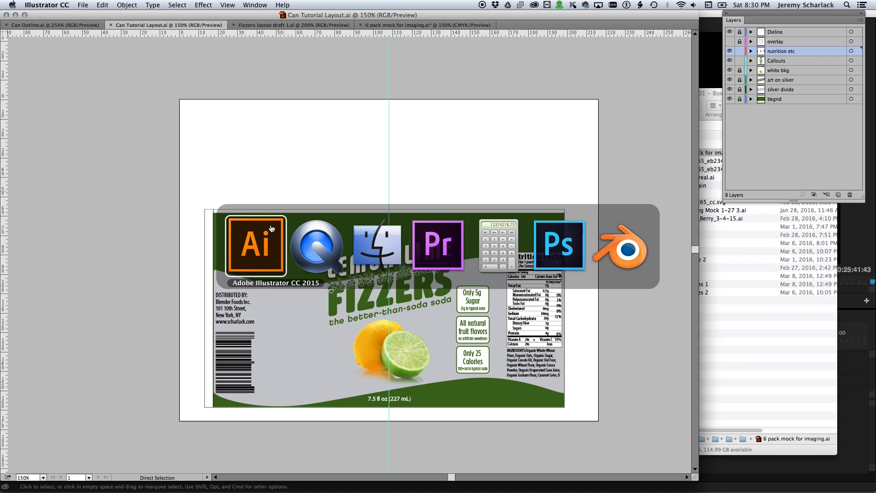
key("super+Tab")
key("super+Tab")
key("super+Tab")
key("super+Tab")
key("super+Tab")
key("super+Tab")
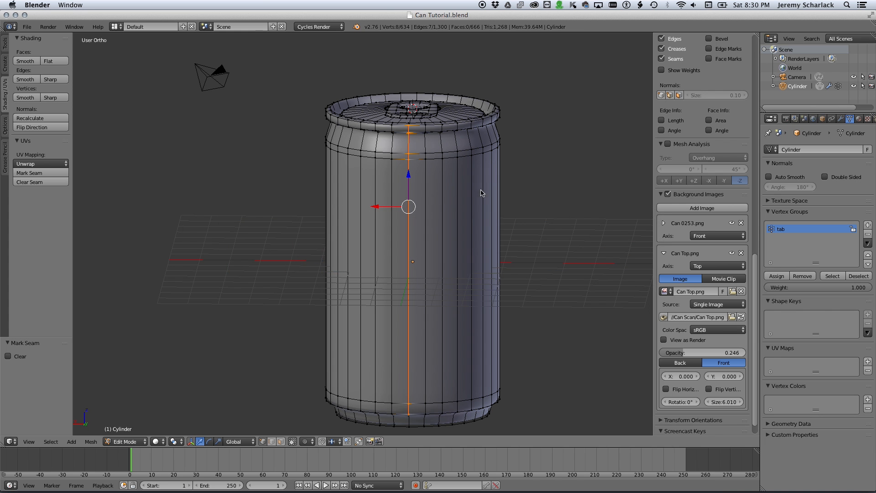
key("a")
middle_click_drag(411, 188, 469, 178)
right_click(469, 178, "alt")
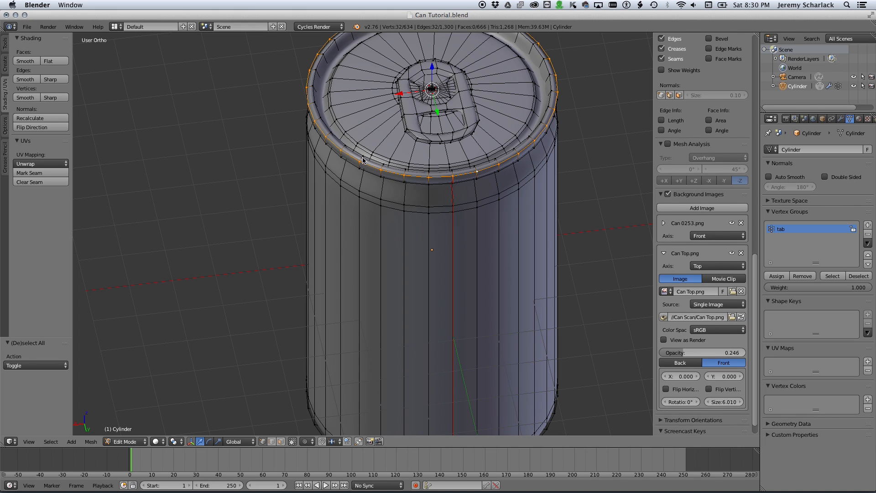
left_click(43, 174)
Step: Mark the edge loop at the lower end of the can's vertical seam, around the base, as a seam
middle_click_drag(485, 300, 462, 233)
scroll(462, 233, "up", 1)
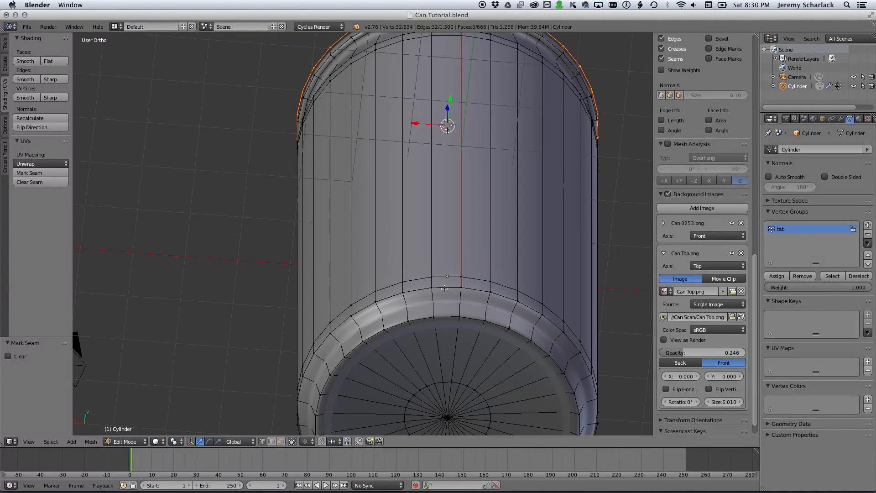
key("a")
right_click(472, 289, "alt")
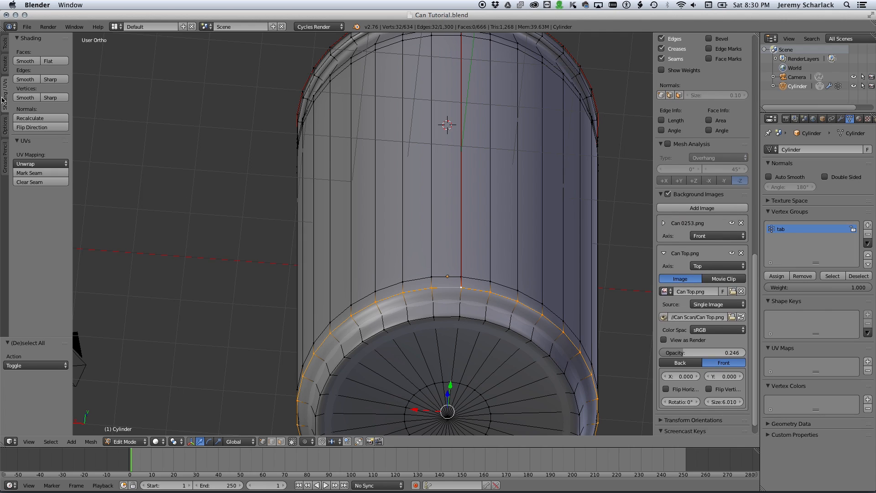
left_click(33, 173)
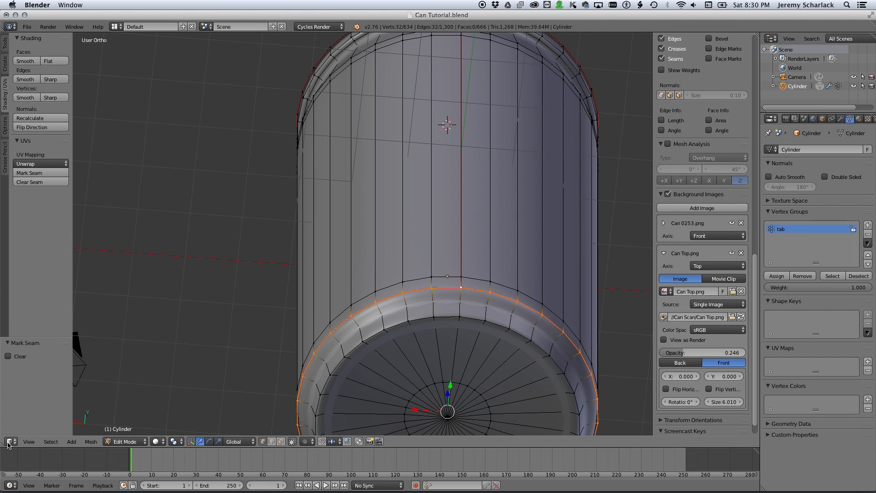
Step: Split the 3D view into two side-by-side areas and turn the new one into a UV/Image Editor
left_click_drag(8, 442, 382, 319)
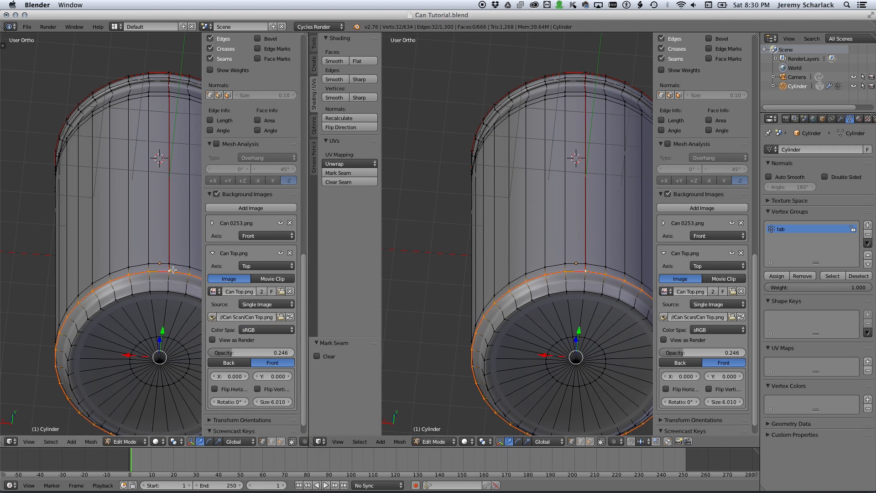
key("n")
left_click(11, 441)
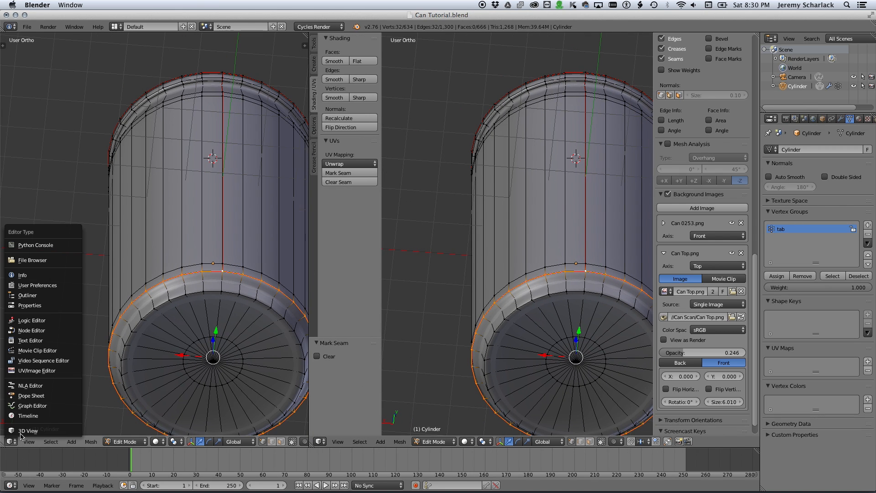
left_click(29, 370)
Step: Open the exported label layout, Can Tutorial Layout w dies-01.png, from the Can layouts folder in the image editor
left_click(119, 442)
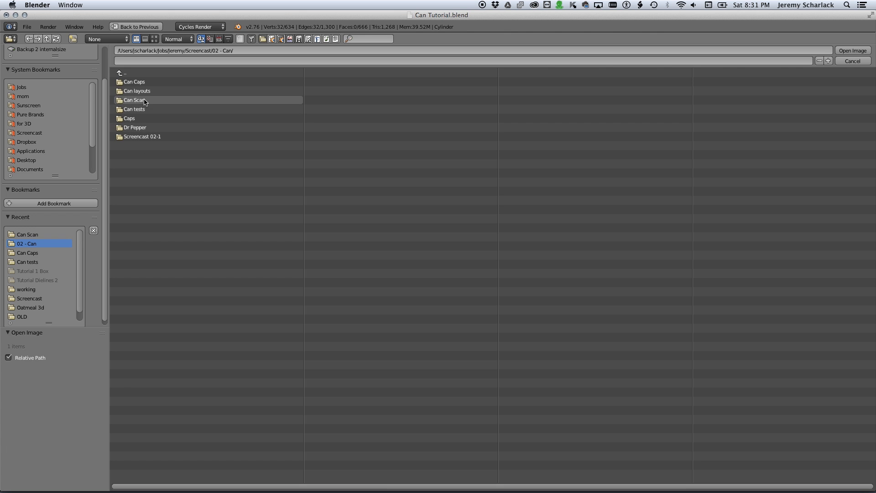
double_click(144, 100)
double_click(139, 82)
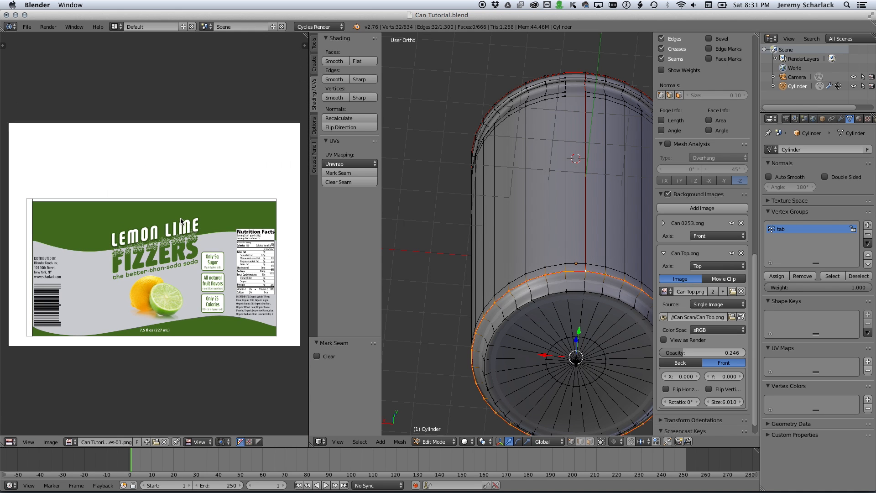
middle_click_drag(181, 221, 188, 182)
Step: Add the edge loops along the can's rim, neck and wall to the base-seam selection so the whole outer side is selected
middle_click_drag(490, 191, 546, 266)
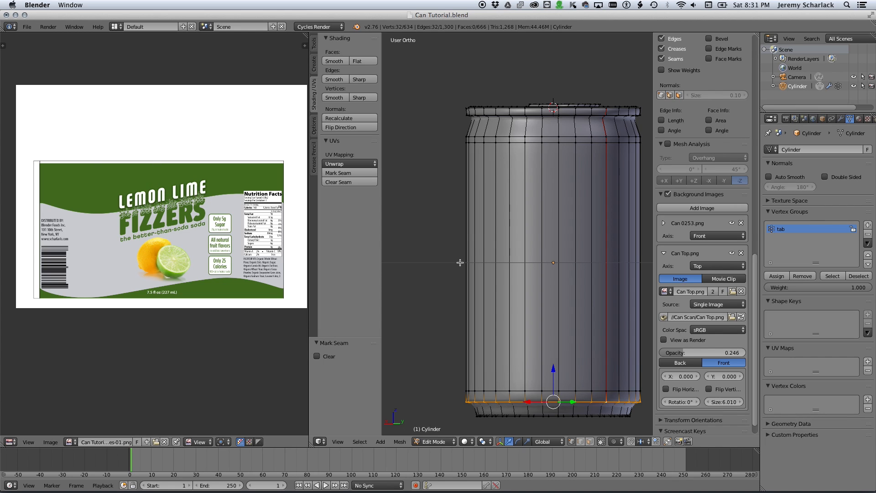
scroll(460, 262, "down", 1)
scroll(579, 337, "up", 1)
scroll(585, 193, "down", 1)
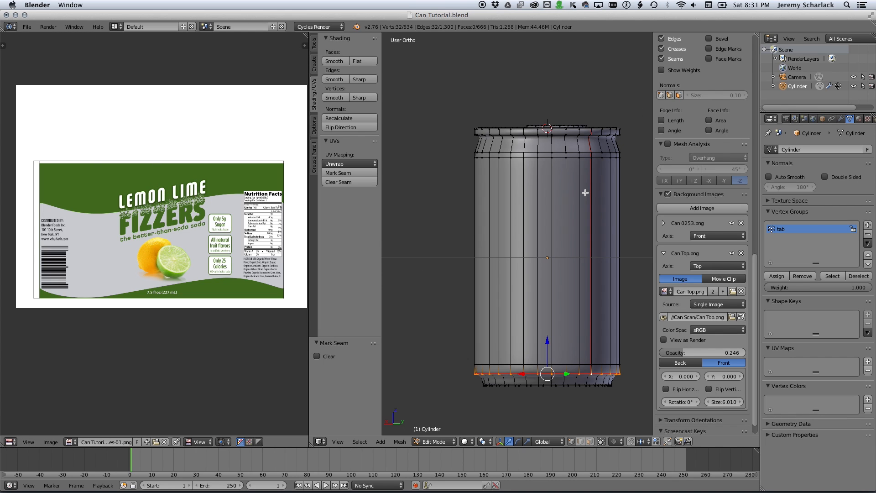
right_click(563, 128, "alt+shift")
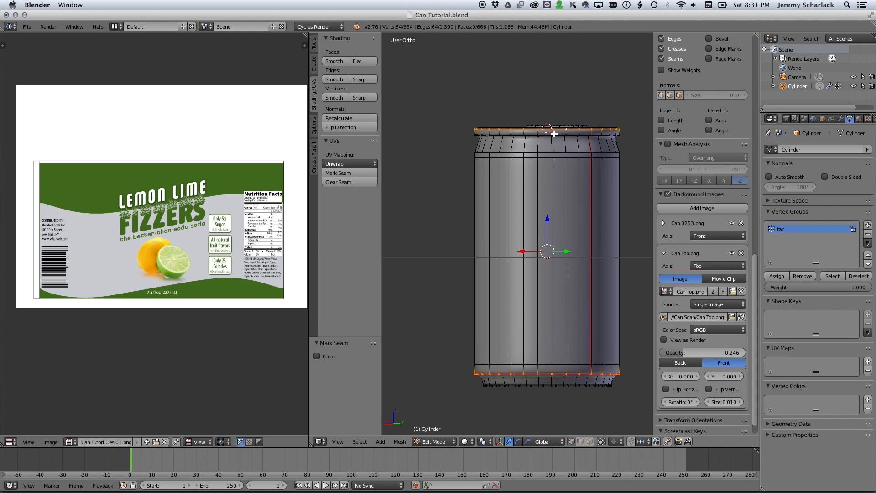
right_click(554, 134, "alt+shift")
right_click(557, 155, "alt+shift")
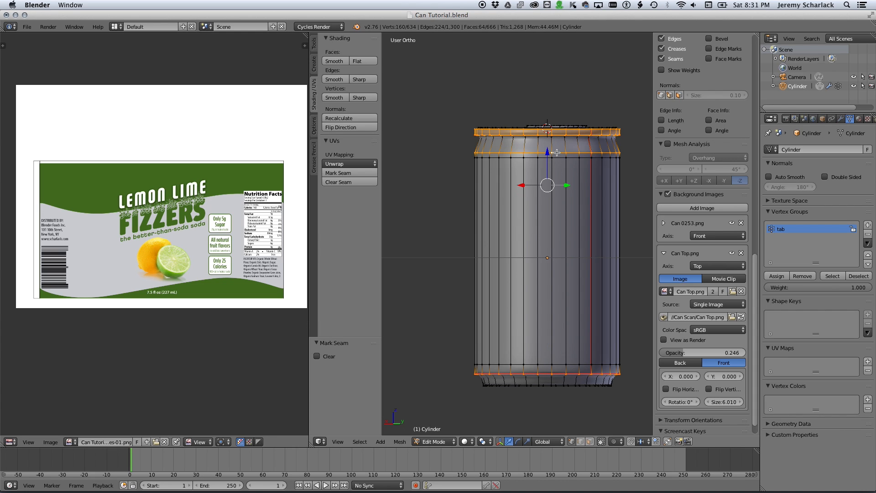
middle_click_drag(582, 227, 557, 202)
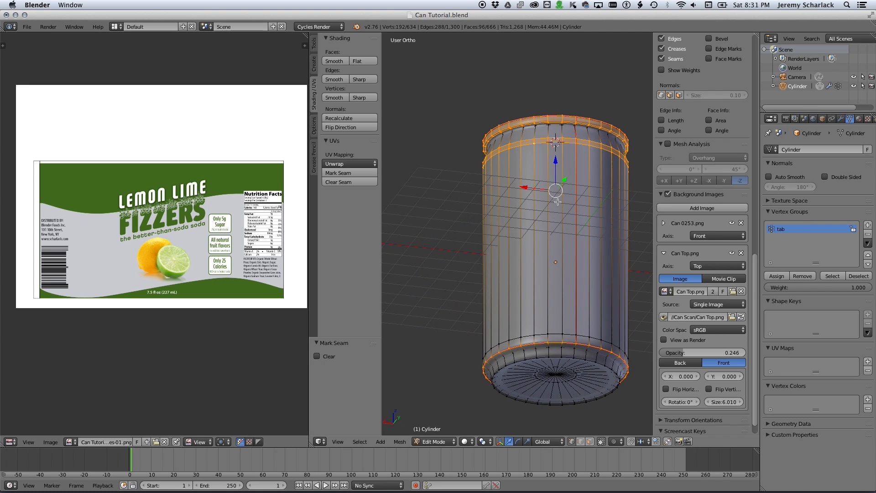
right_click(545, 126, "alt+shift")
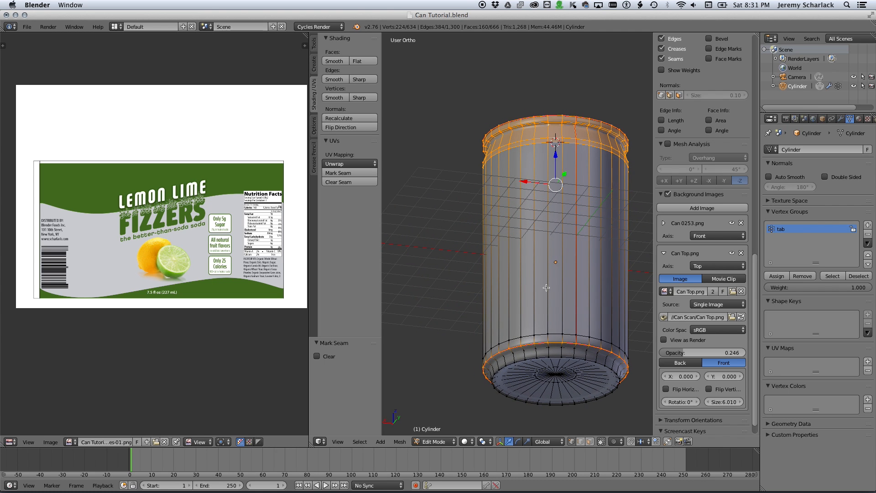
right_click(550, 335, "alt+shift")
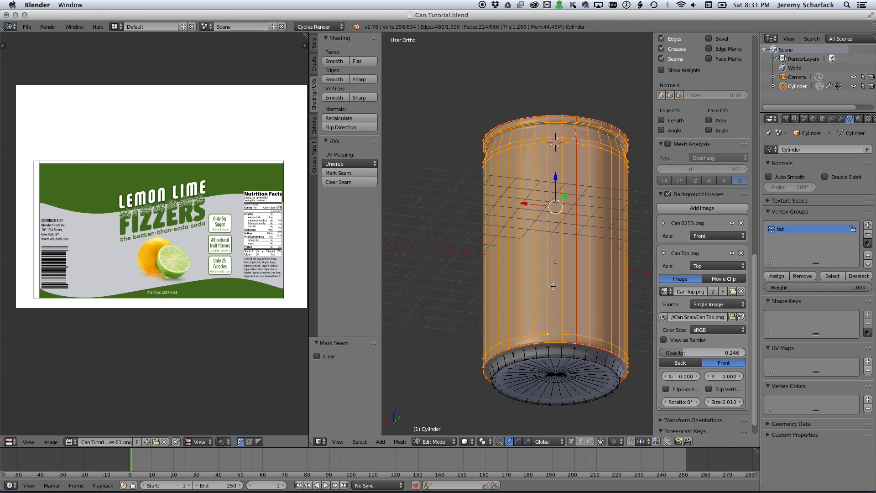
middle_click_drag(553, 286, 544, 313)
Step: Unwrap the selected can side with Cylinder Projection from the front view
key("KP_1")
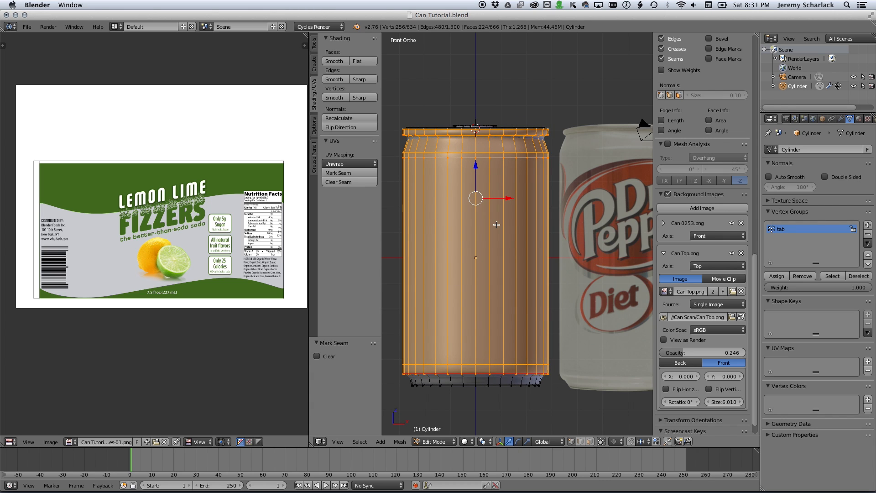
left_click(372, 164)
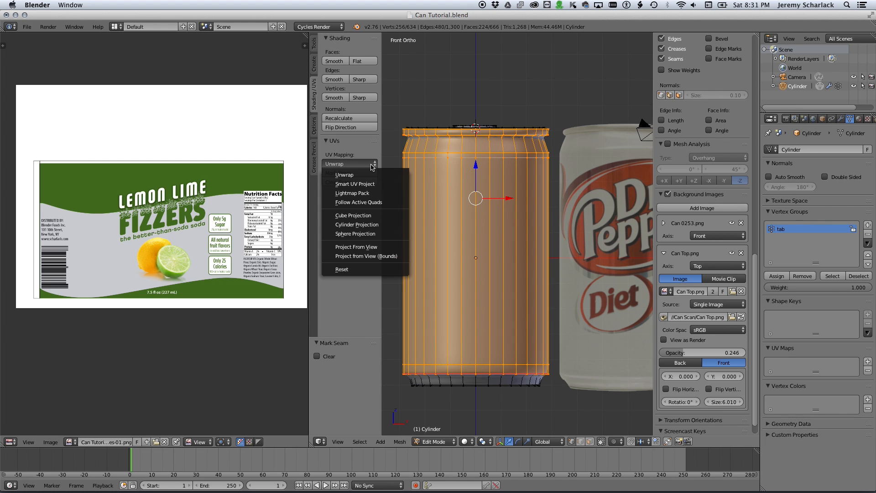
left_click(364, 225)
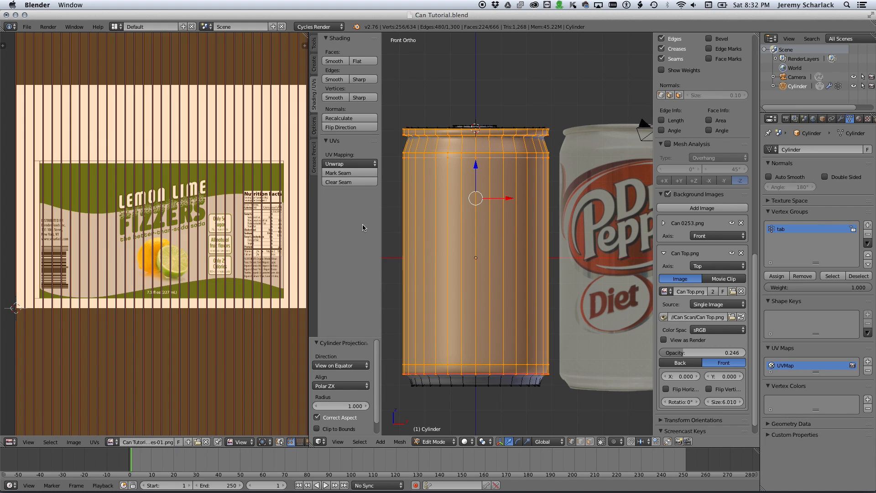
scroll(211, 305, "down", 5)
scroll(211, 305, "up", 1)
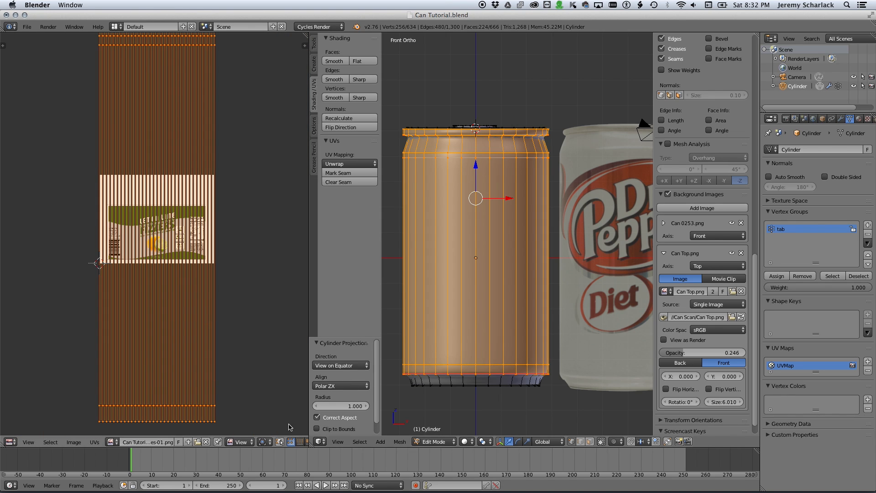
Step: Enlarge the timeline area and turn it into a Node Editor, narrowing the 3D view's properties region as well
left_click_drag(342, 447, 321, 327)
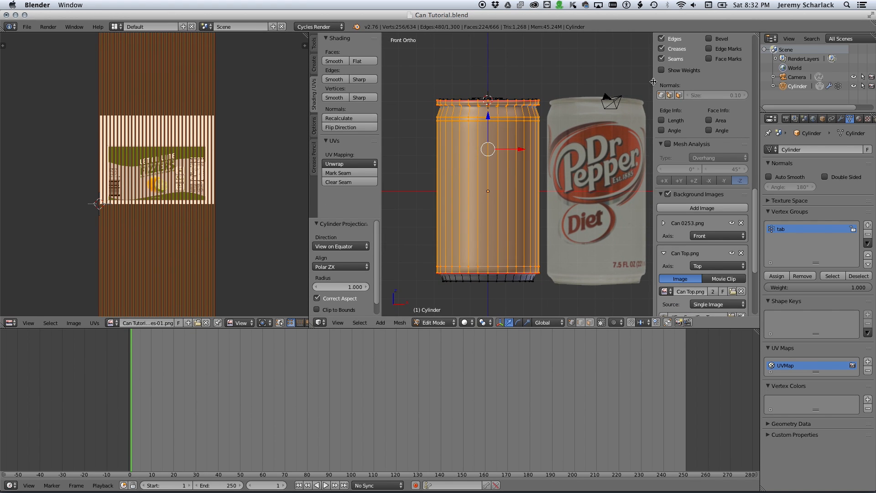
left_click_drag(654, 81, 678, 81)
left_click(10, 485)
left_click(27, 434)
Step: Create a new material for the can and name it Can1
left_click(859, 119)
left_click(798, 190)
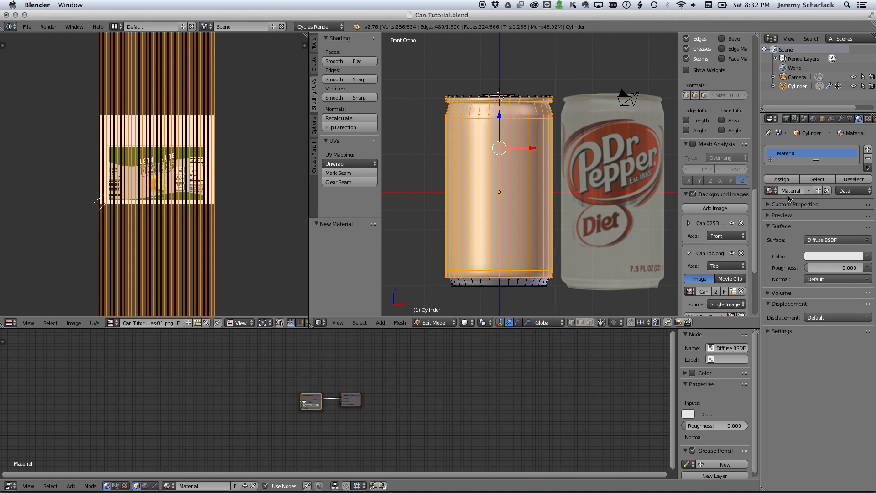
left_click(789, 190)
type("Can1")
key("Return")
Step: Add an Image Texture node with Can Tutorial Layout w dies-01.png and link its color to the Diffuse BSDF color
scroll(320, 411, "up", 5)
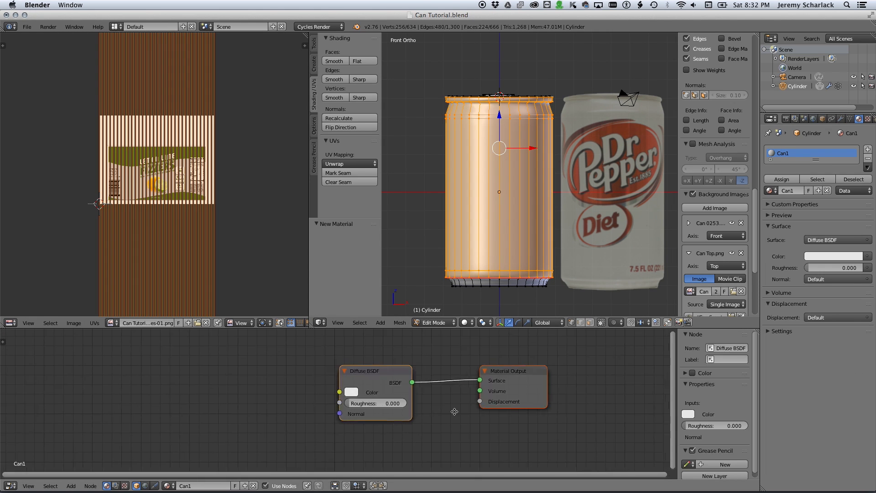
key("shift+a")
mouse_move(273, 421)
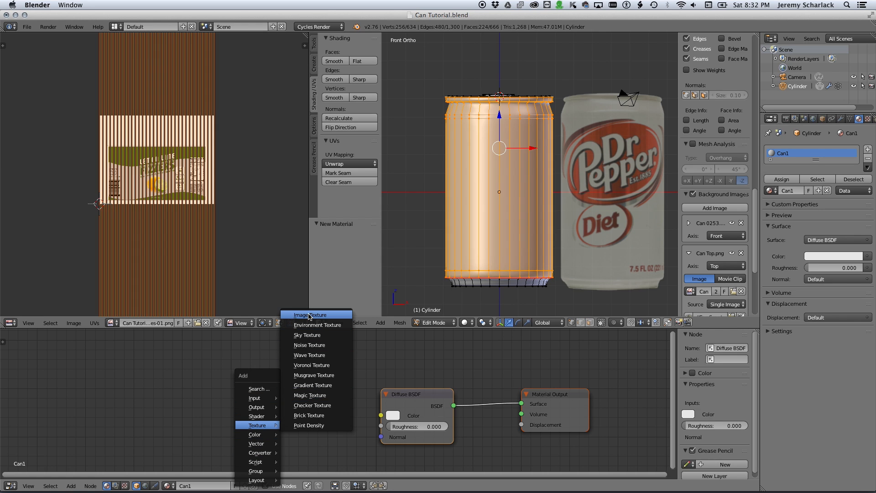
left_click(309, 316)
left_click(276, 389)
left_click(268, 398)
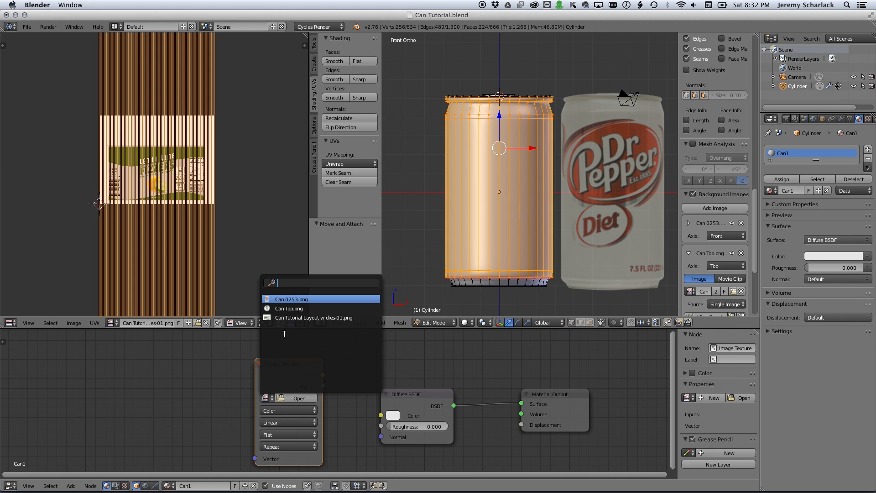
left_click(310, 317)
left_click_drag(323, 375, 380, 415)
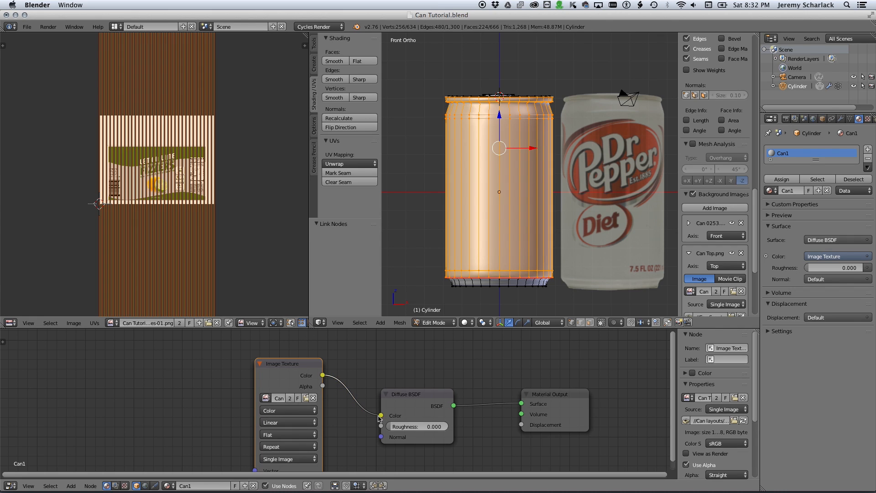
Step: Show the can in Texture shading and scale its UVs vertically to about 0.194 to bring them near the layout's height
left_click(469, 324)
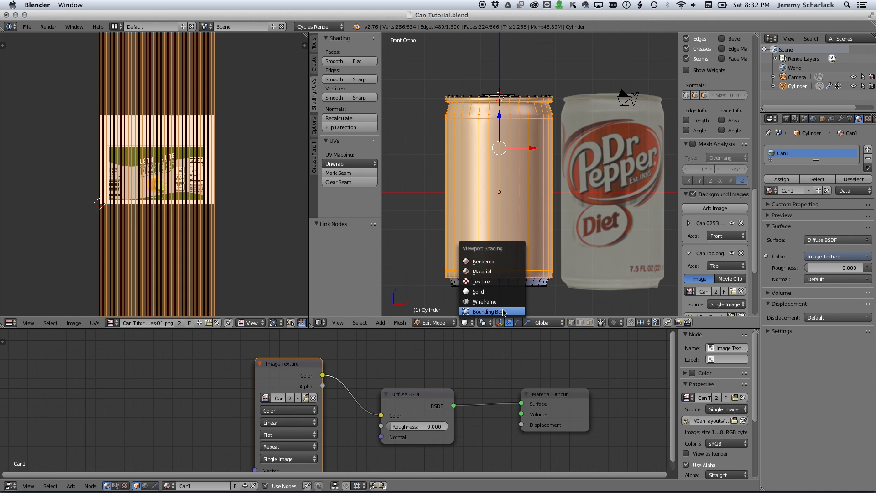
left_click(496, 280)
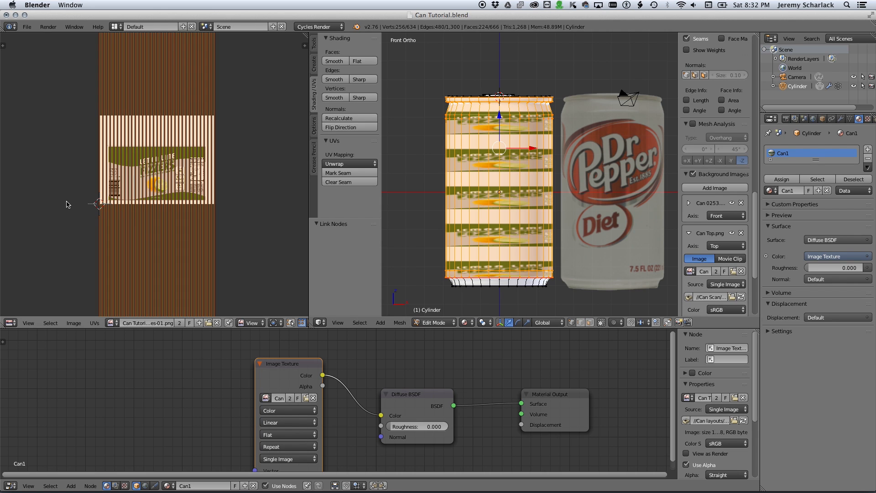
scroll(160, 238, "down", 3)
key("a")
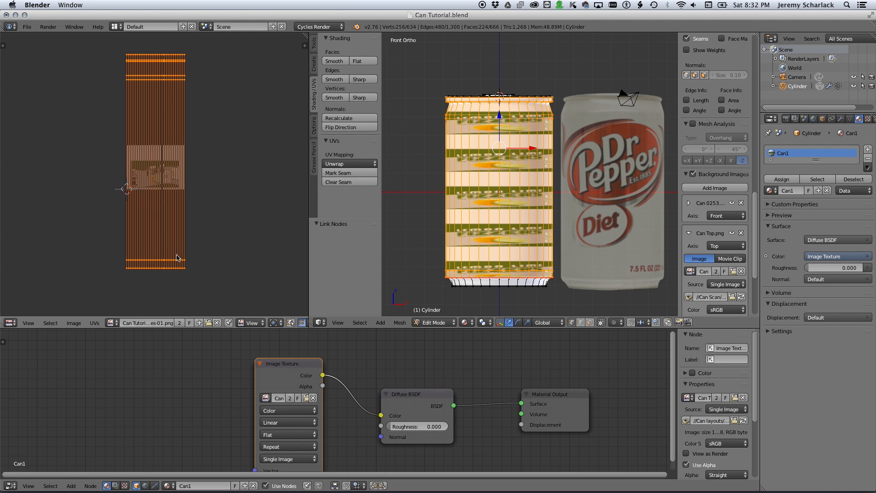
key("s")
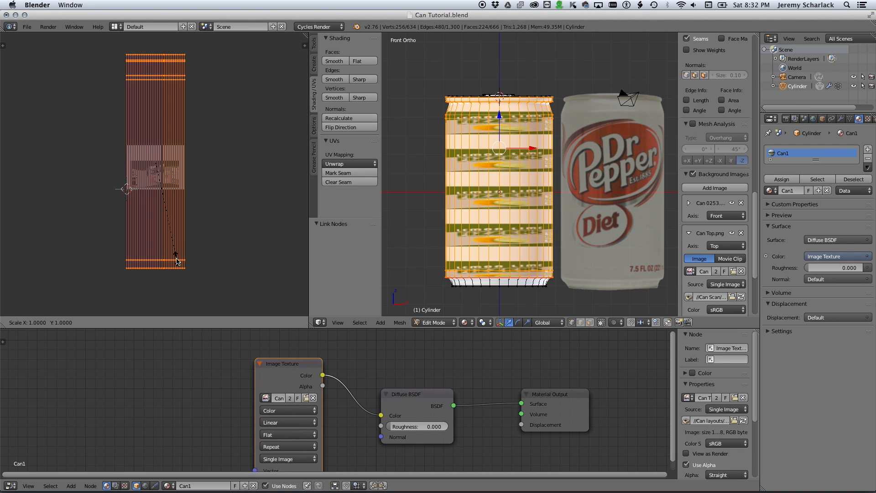
key("y")
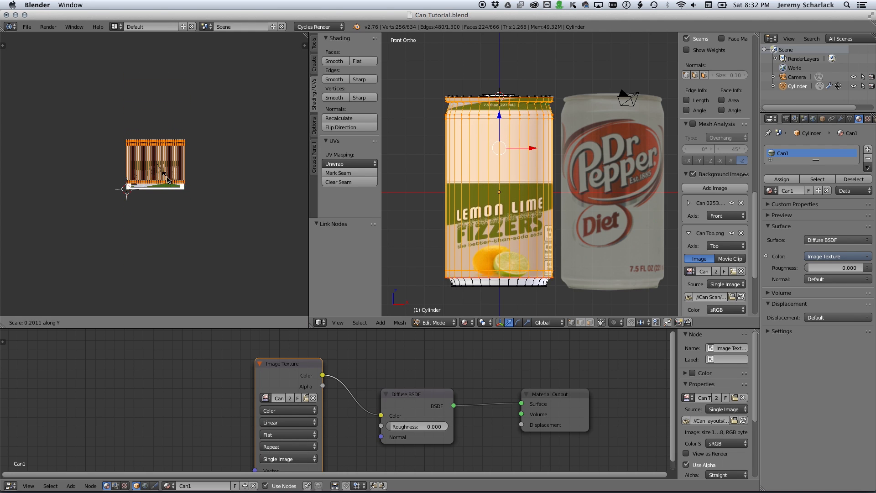
left_click(167, 179)
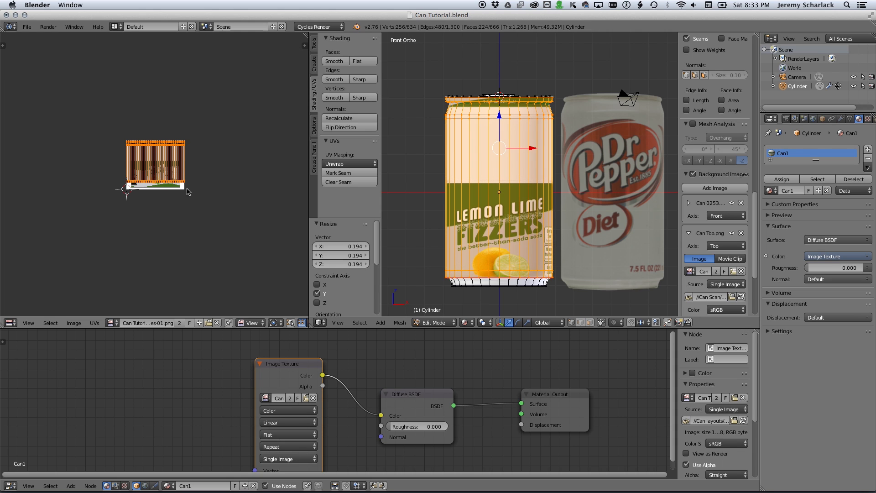
Step: Move the can's UVs by about 0.037 in X and -0.123 in Y over the label artwork
scroll(201, 205, "up", 4)
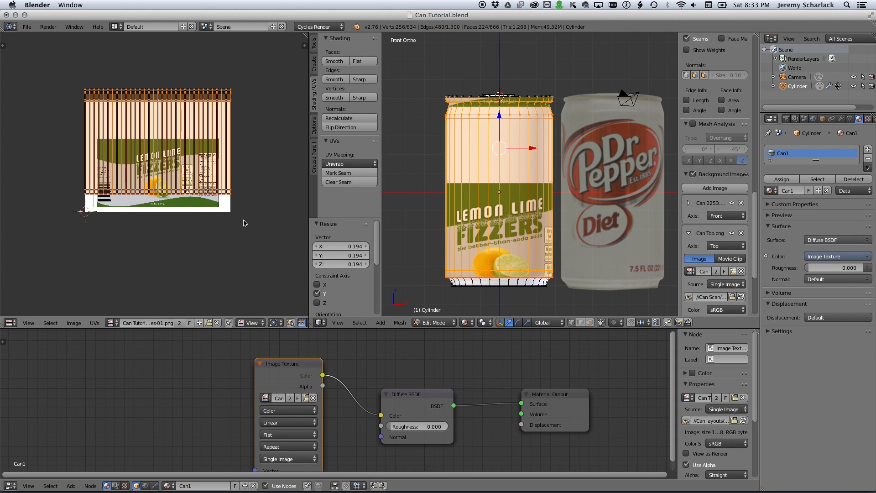
key("g")
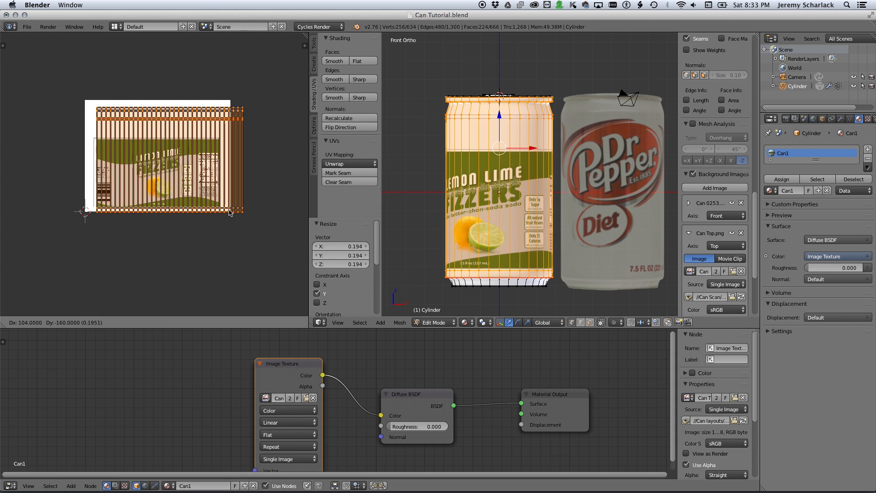
left_click(223, 211)
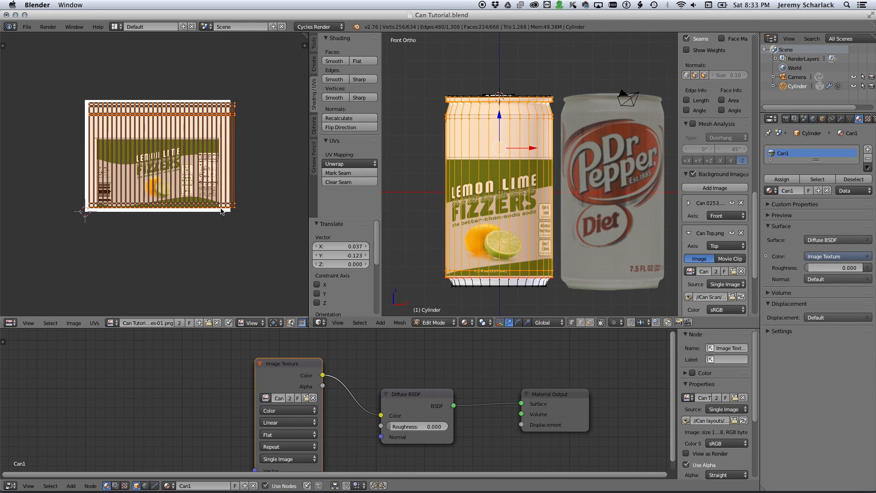
Step: Maximize the UV editor and place the 2D cursor on the lower-left corner of the green label artwork
key("ctrl+Up")
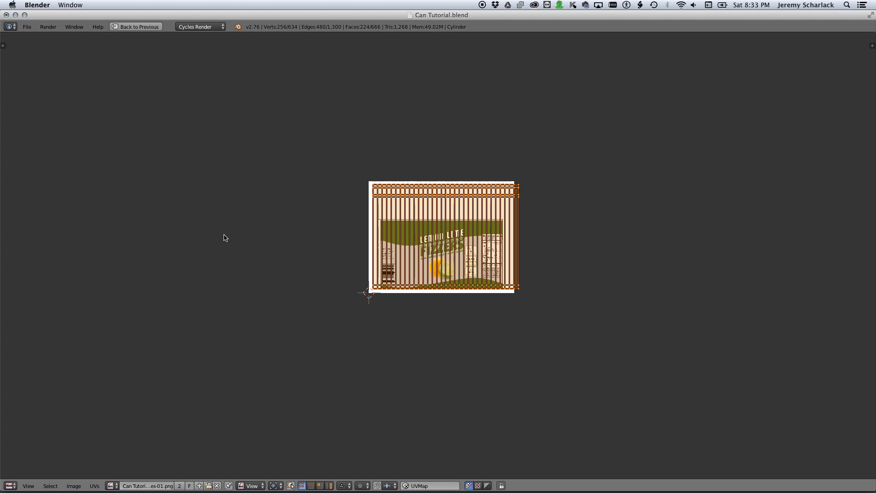
scroll(436, 299, "up", 5)
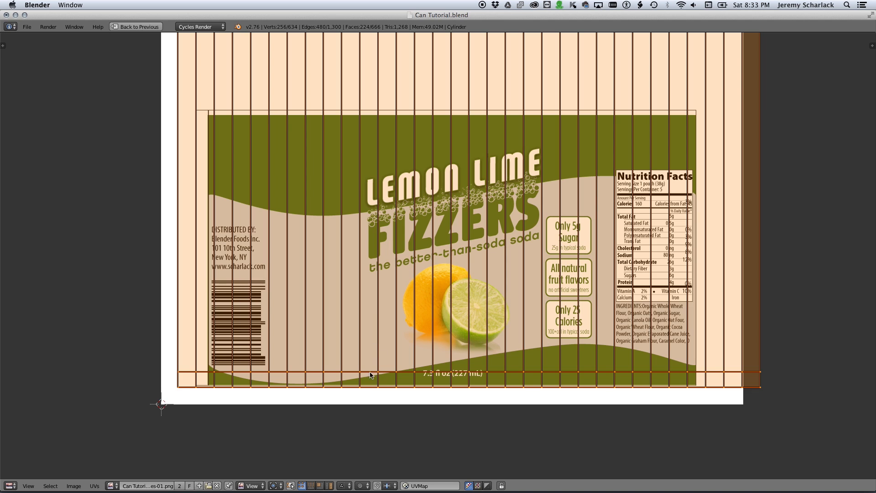
left_click(209, 384)
scroll(209, 385, "up", 4)
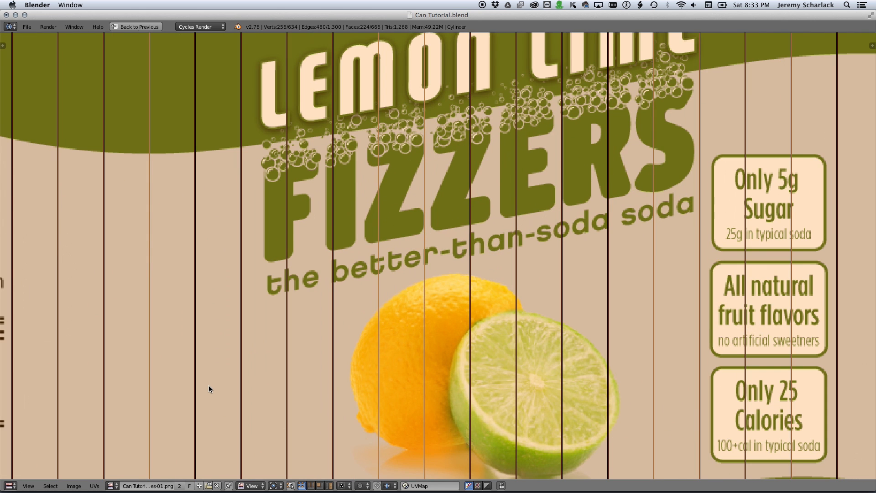
middle_click_drag(209, 385, 503, 145)
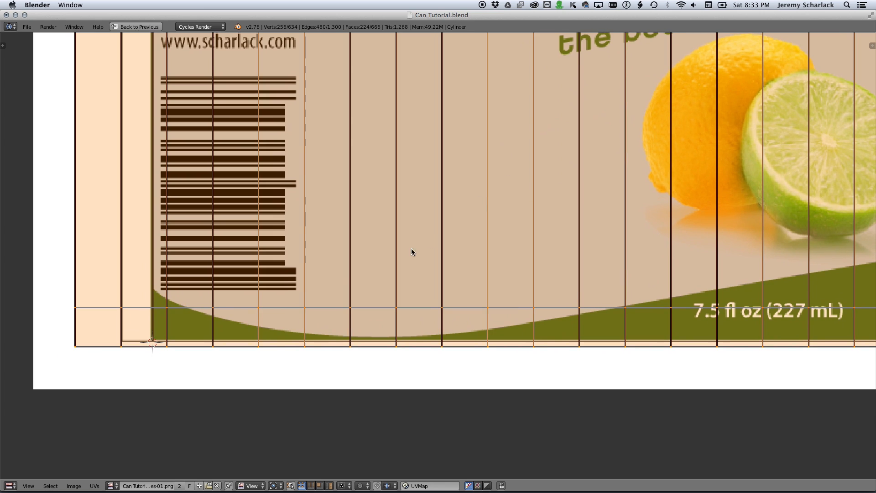
scroll(231, 315, "up", 1)
middle_click_drag(230, 315, 354, 307)
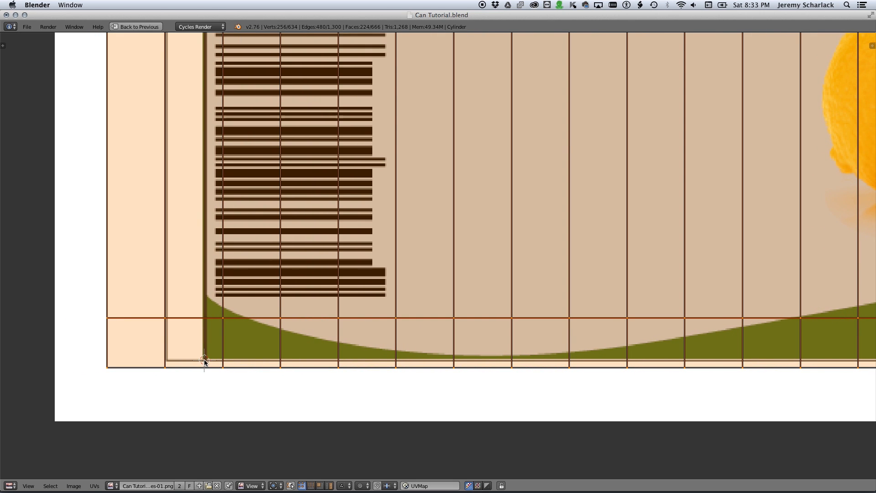
Step: Move the can's UVs so their lower-left corner meets the 2D cursor, and set the UV pivot to 2D Cursor
key("g")
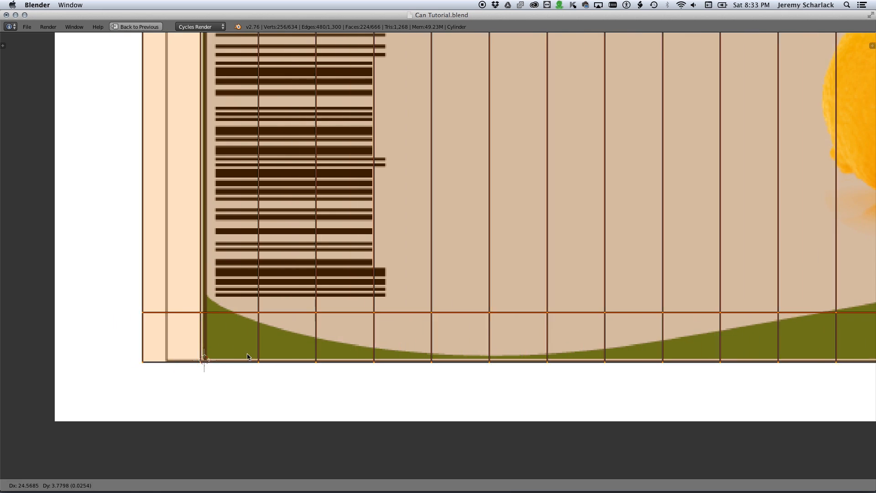
left_click(303, 356)
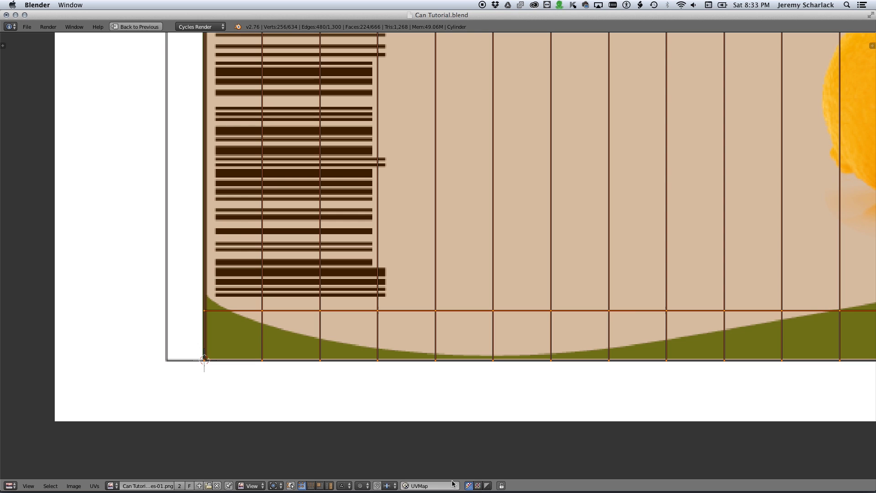
left_click(275, 485)
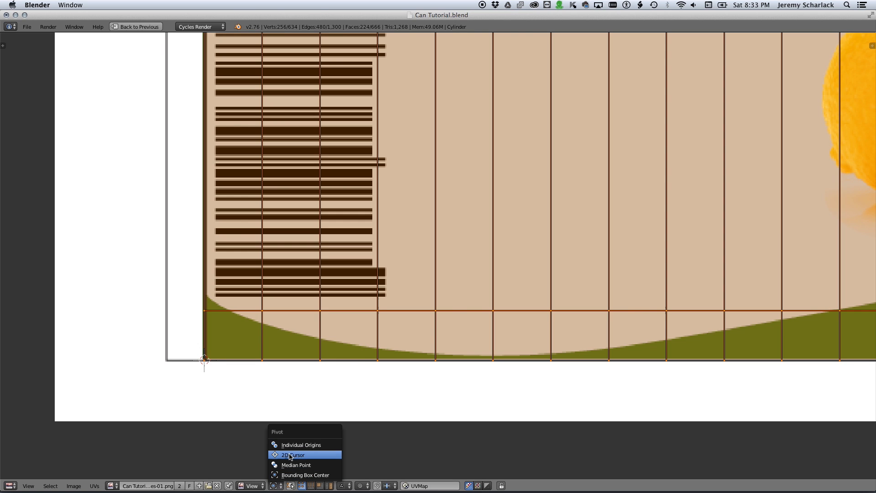
left_click(290, 455)
Step: Scale the can's UVs uniformly from the 2D cursor until their height matches the label layout's outline
scroll(286, 347, "down", 6)
middle_click_drag(523, 209, 375, 317)
key("s")
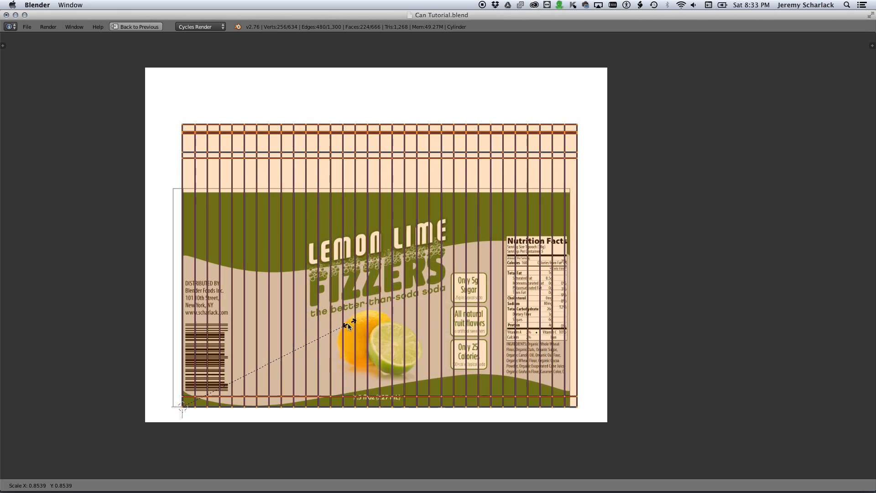
left_click(306, 334)
Step: Scale the can's UVs along X to about 1.262 to span the label artwork's width, and restore the full screen layout
scroll(333, 276, "up", 1)
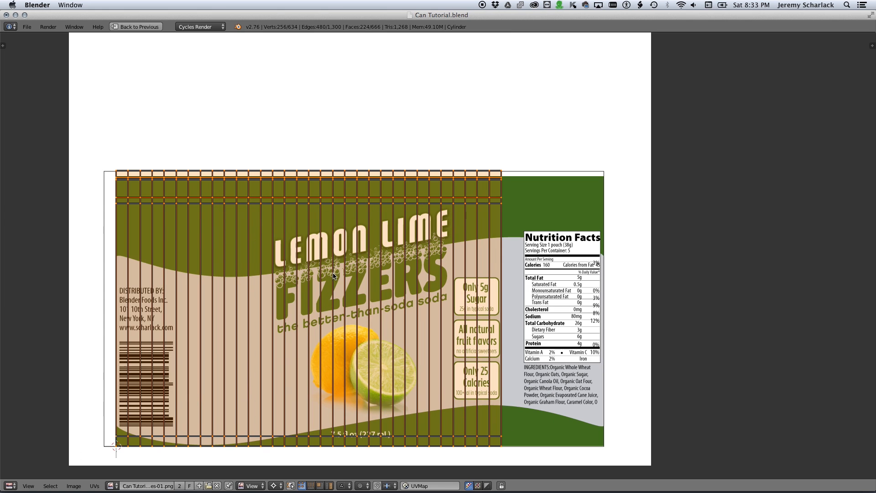
scroll(287, 207, "left", 3)
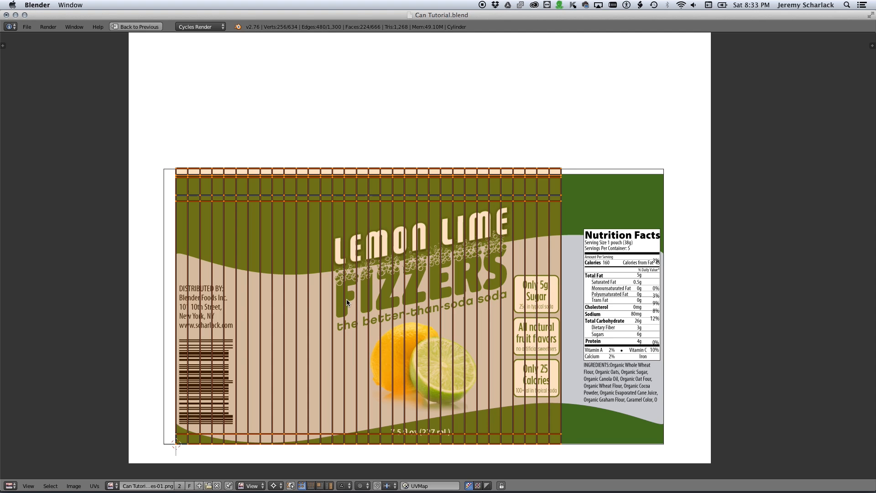
key("s")
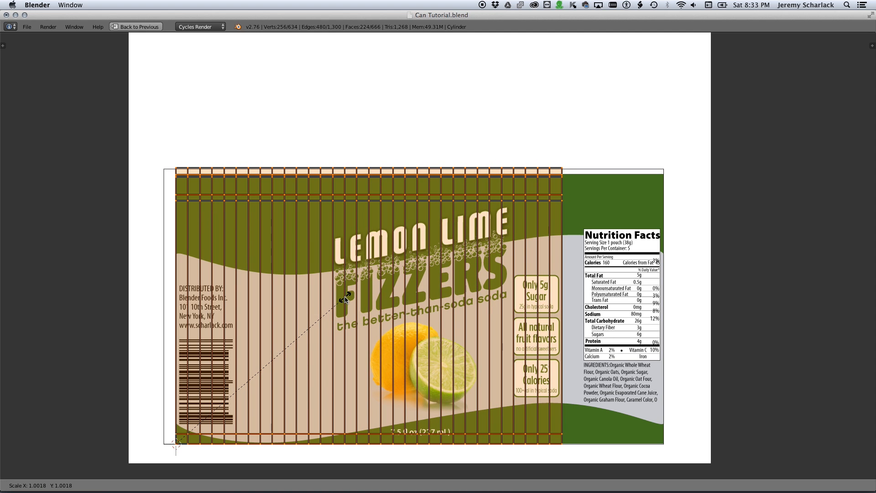
left_click(562, 393)
key("ctrl+Up")
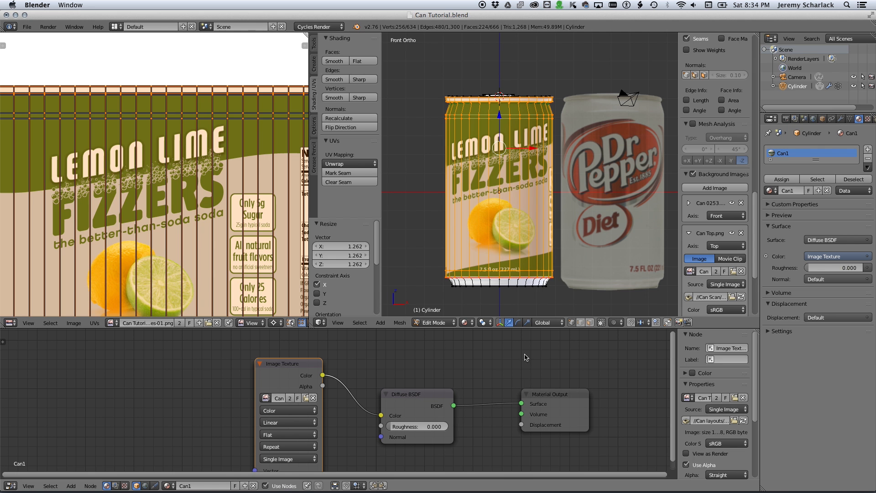
Step: Examine how the label artwork wraps around the can and how the UVs sit on the layout
middle_click_drag(493, 264, 456, 68)
scroll(534, 264, "up", 3)
scroll(440, 73, "up", 2)
scroll(441, 73, "down", 3)
scroll(254, 129, "down", 3)
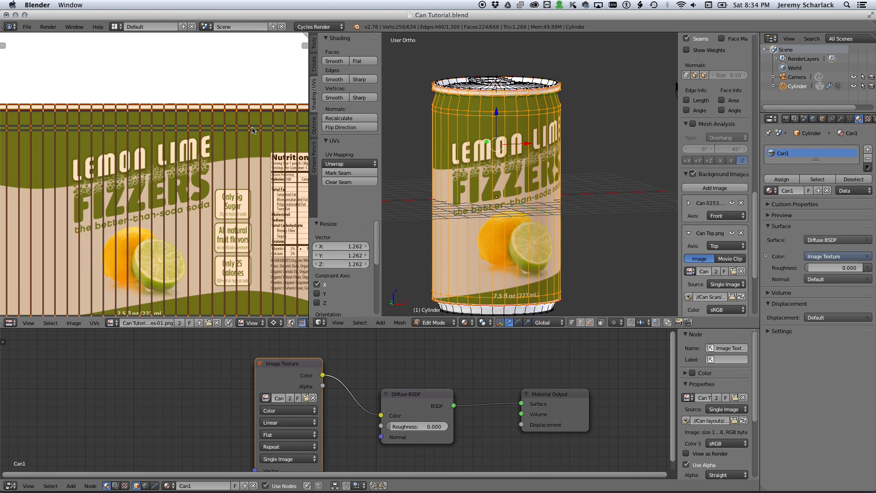
scroll(503, 143, "up", 1)
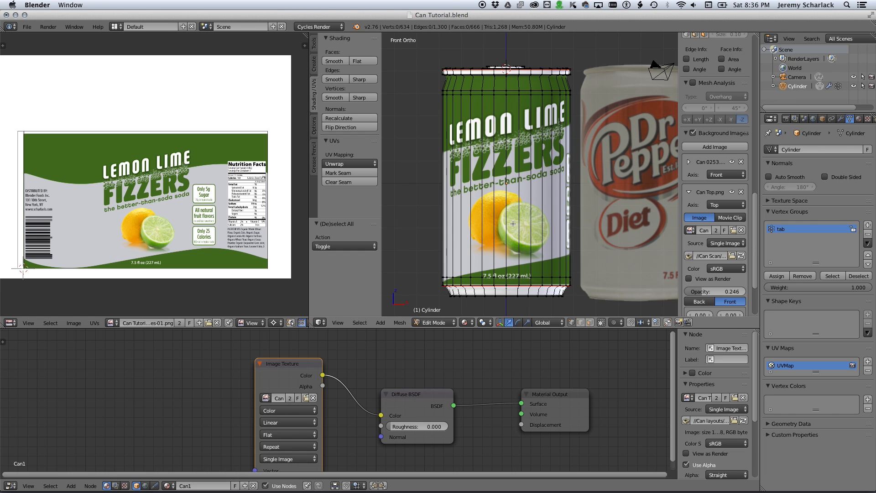
Step: Select the tab vertex group from the top view and hide it
key("KP_7")
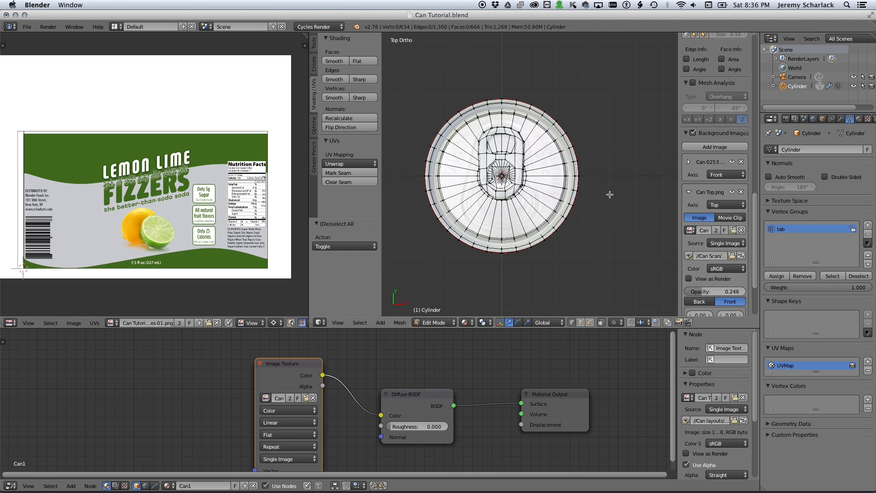
scroll(594, 215, "up", 2)
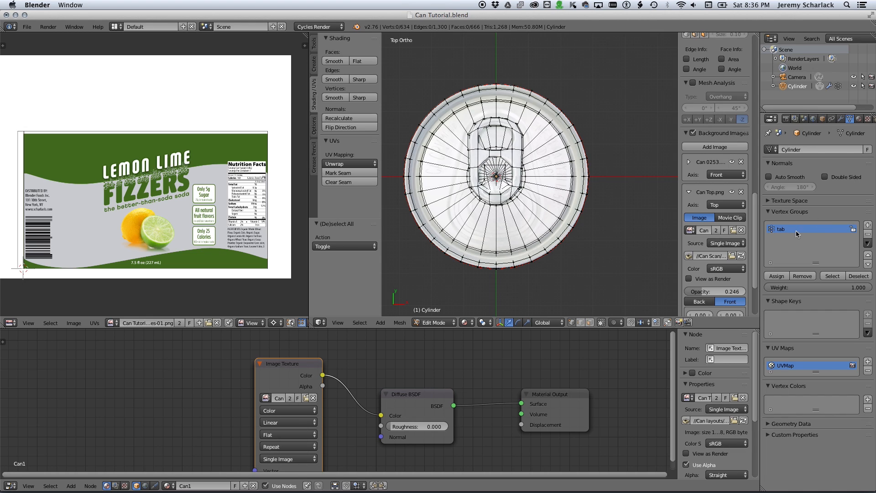
left_click(833, 276)
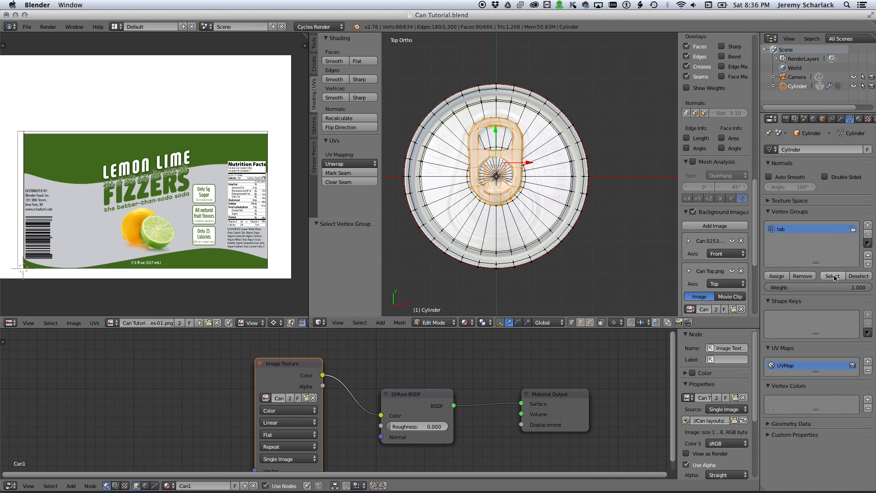
key("h")
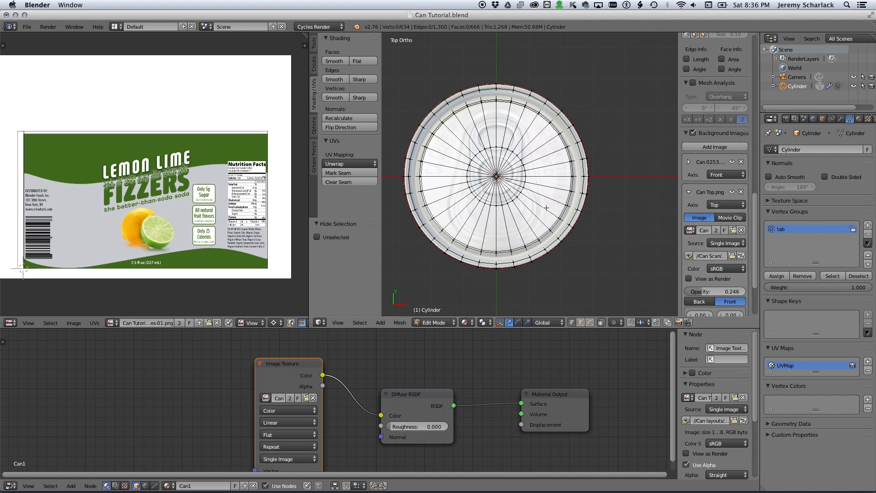
Step: Select the whole can top and map its UVs with Project From View from the top
key("b")
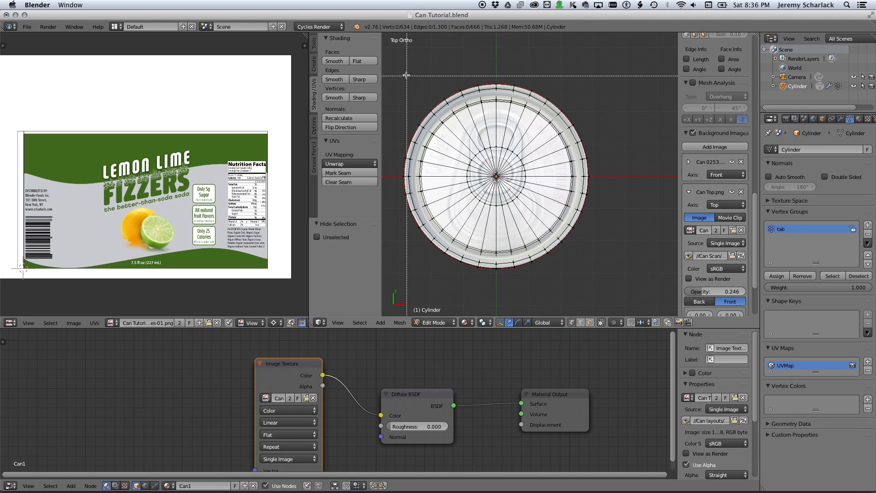
left_click_drag(401, 72, 614, 292)
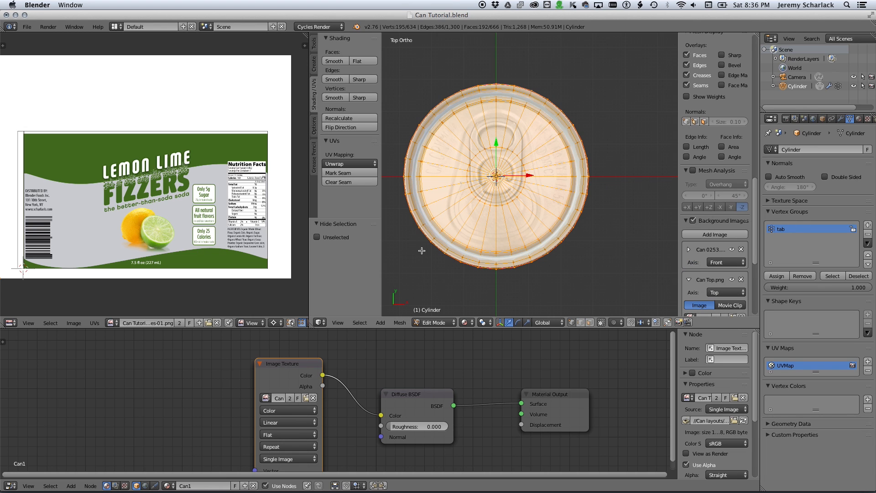
left_click(351, 164)
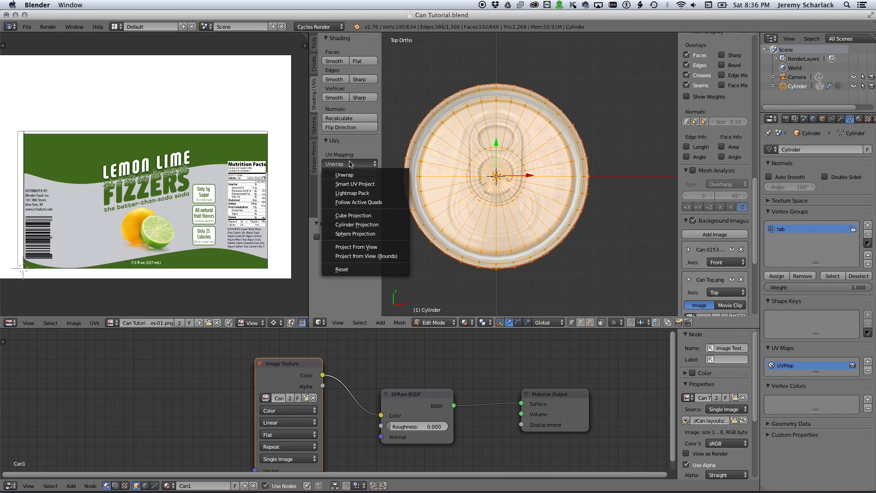
left_click(364, 248)
Step: Move the can top's UVs over the layout and scale them to about 0.642
key("g")
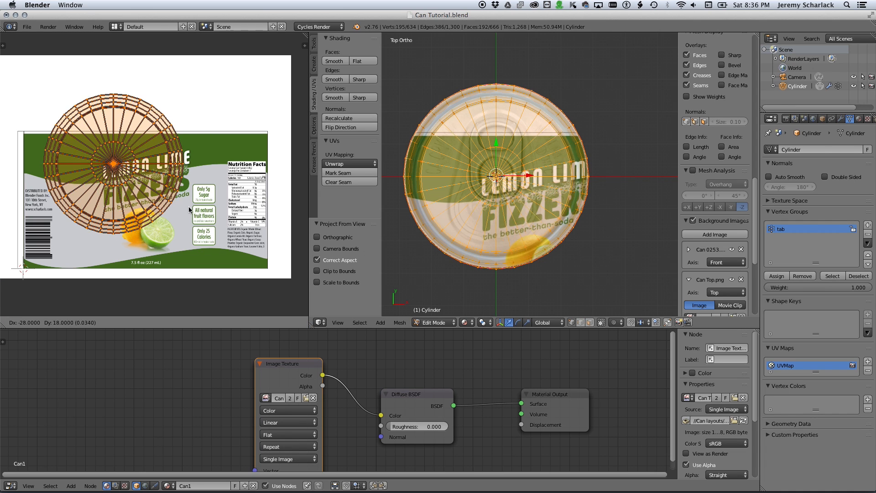
left_click(230, 223)
key("s")
left_click(186, 232)
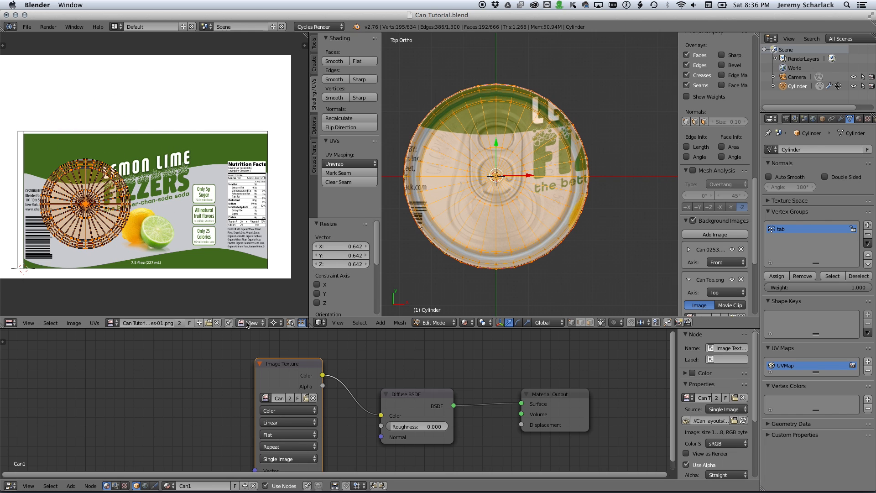
Step: Move the can top's UVs by about 0.613 in X and 0.495 in Y, and scale them to about 0.801
left_click(276, 323)
left_click(287, 294)
key("s")
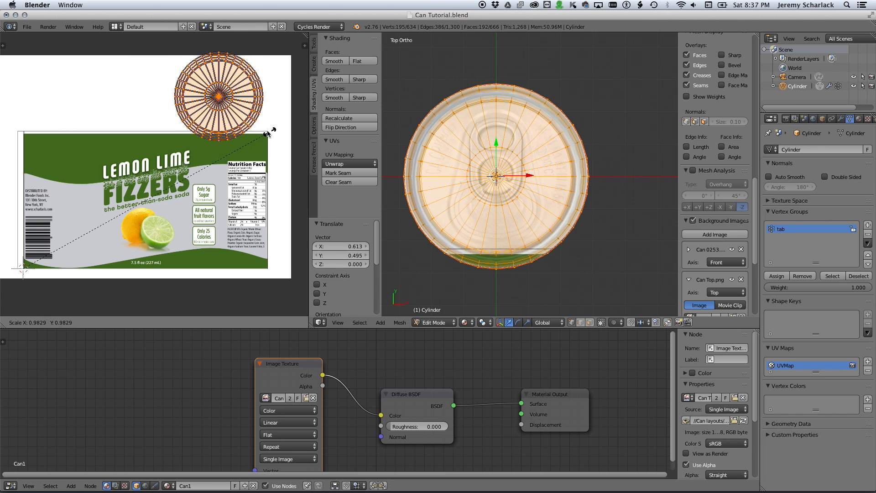
left_click(325, 295)
Step: Set the UV pivot to Median Point and move the can top's UVs into the blank area above the label, about 0.157 in X and 0.153 in Y
left_click(274, 322)
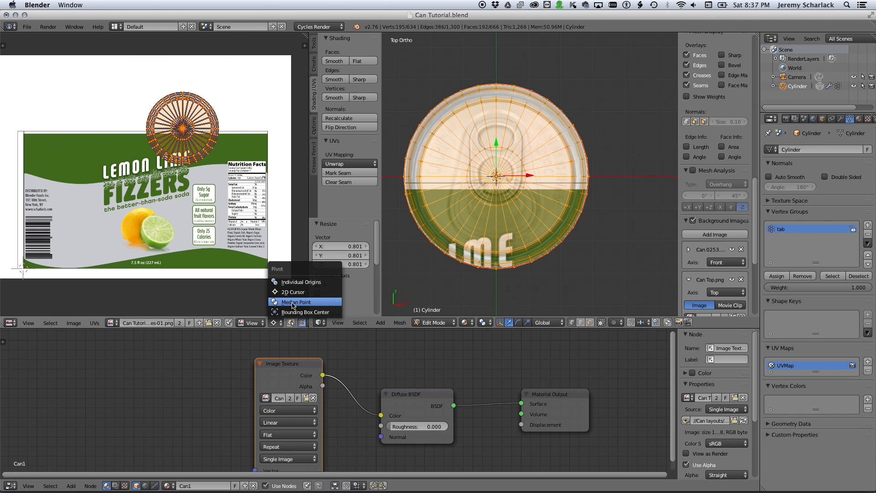
left_click(289, 283)
key("g")
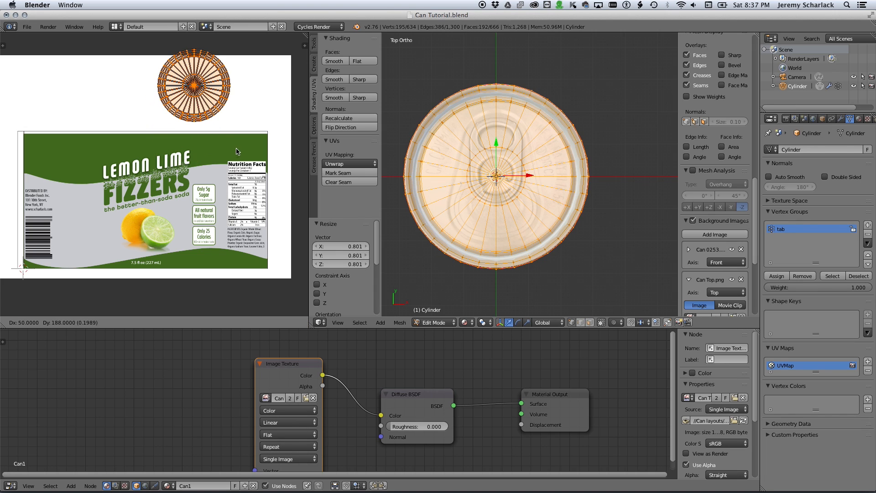
left_click(257, 161)
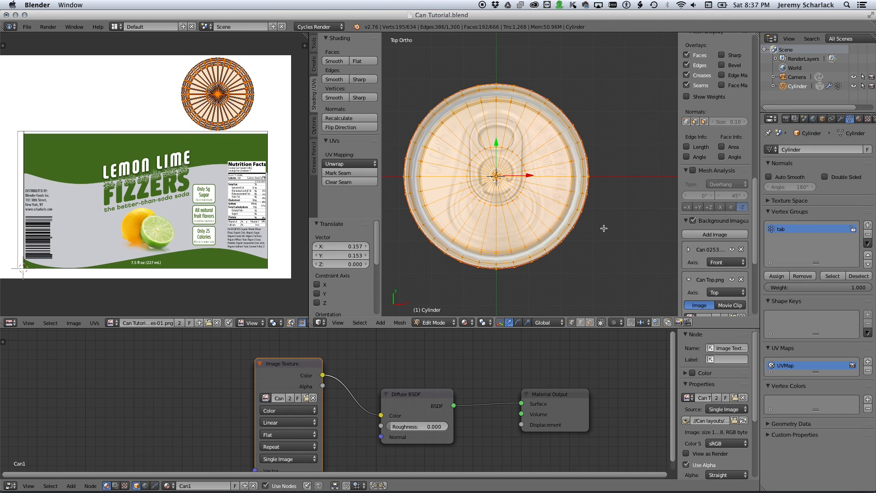
Step: Reveal the hidden tab and clear the mesh selection
key("alt+h")
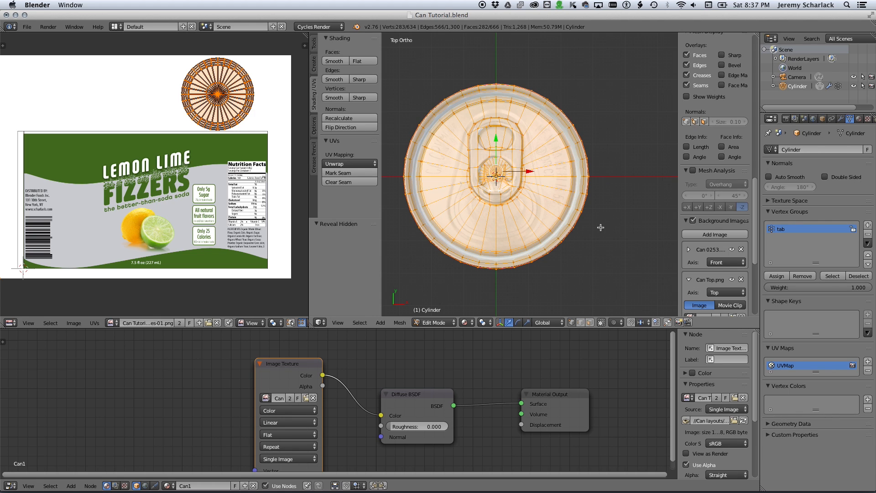
key("a")
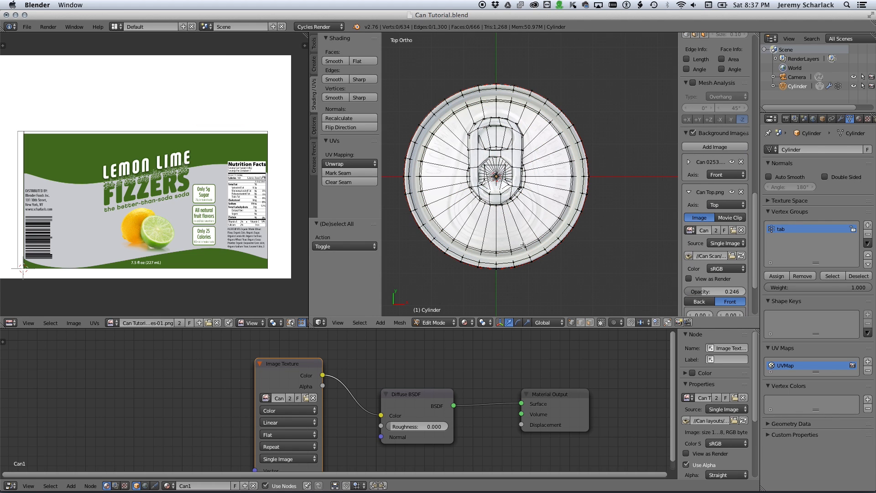
Step: Select the whole can bottom and map its UVs with Project From View from below
key("ctrl+KP_7")
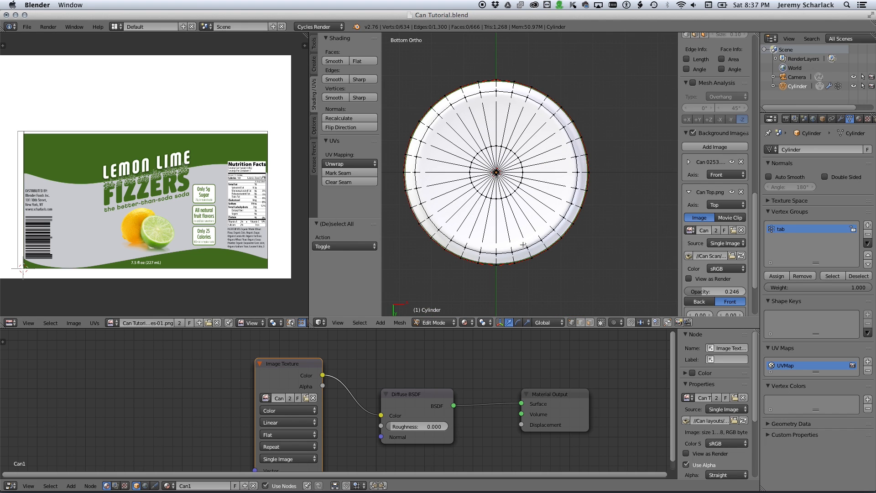
key("b")
left_click_drag(392, 55, 614, 303)
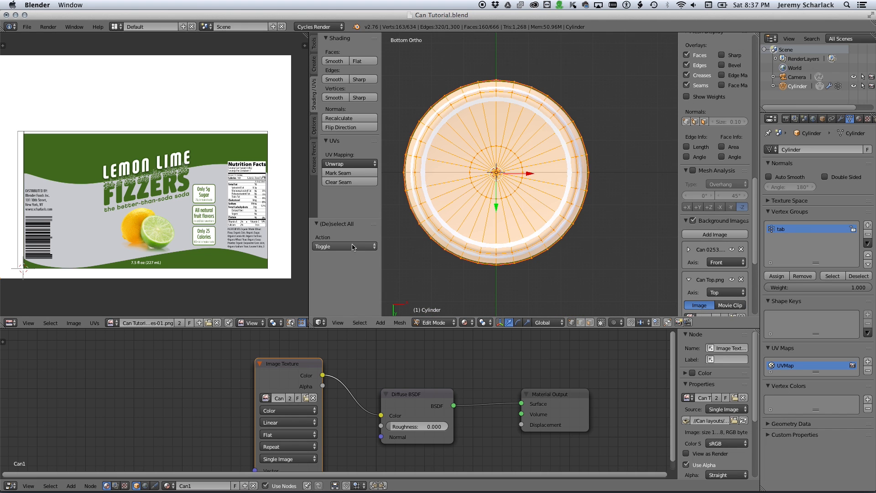
left_click(349, 163)
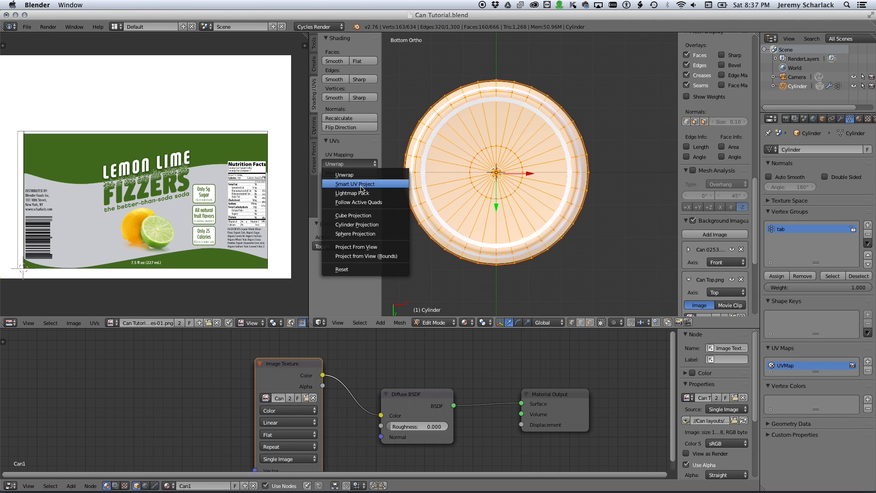
left_click(379, 249)
Step: Scale the can bottom's UVs to about 0.444 and move them about -0.162 in X and 0.305 in Y, above the label artwork
key("s")
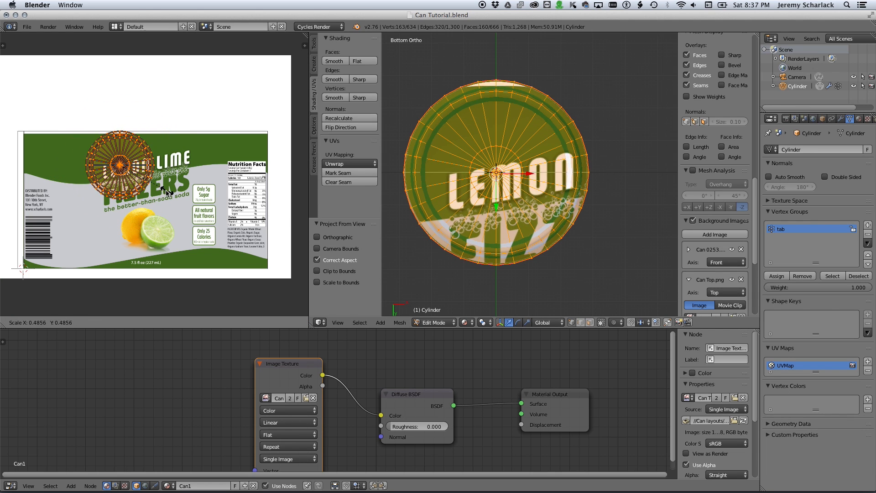
left_click(163, 192)
key("g")
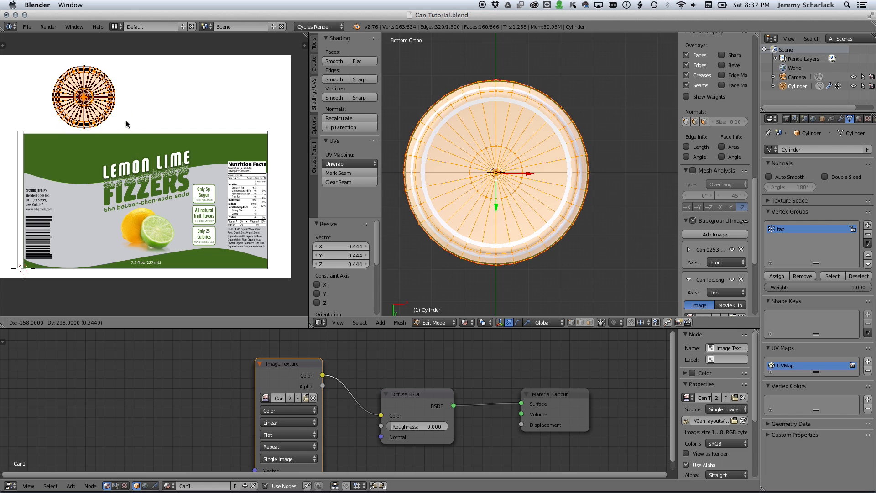
left_click(127, 124)
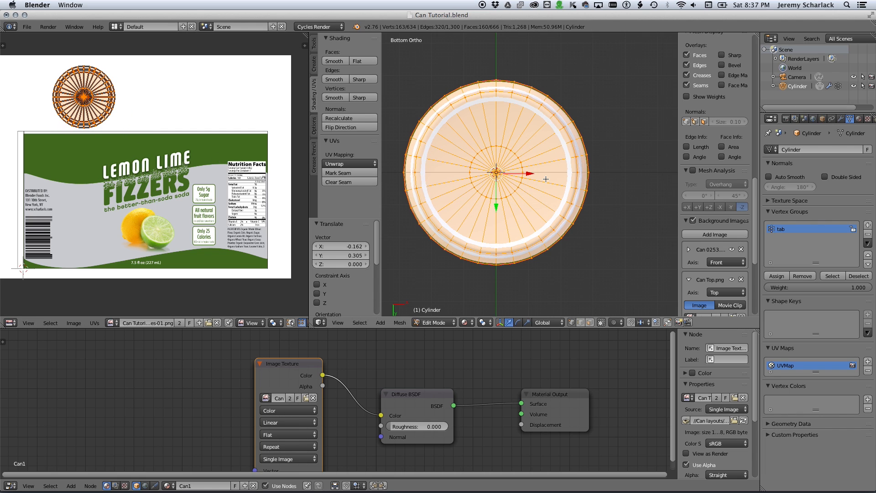
Step: Select only the tab vertex group and map its UVs with Project From View from the top
key("KP_7")
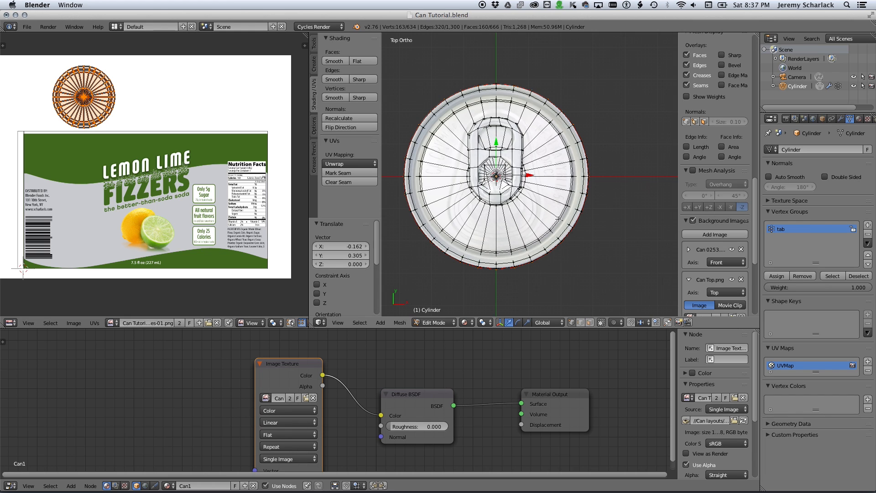
key("a")
scroll(714, 214, "down", 5)
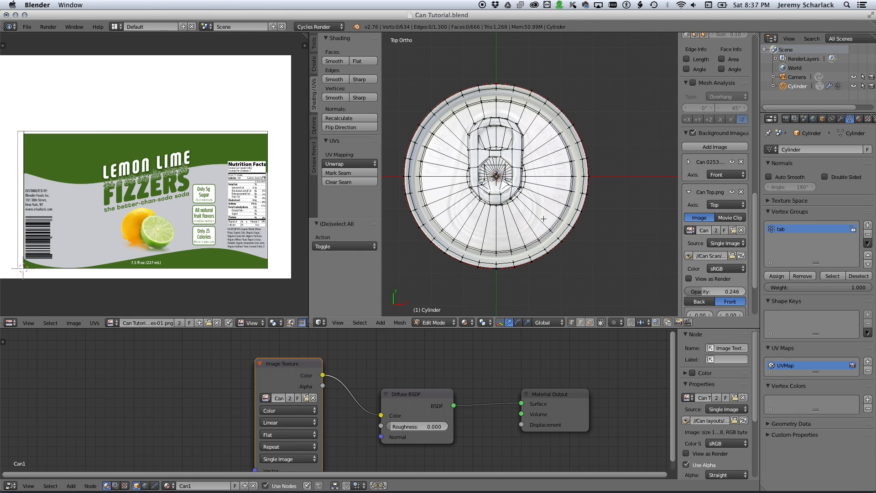
left_click(832, 276)
left_click(339, 164)
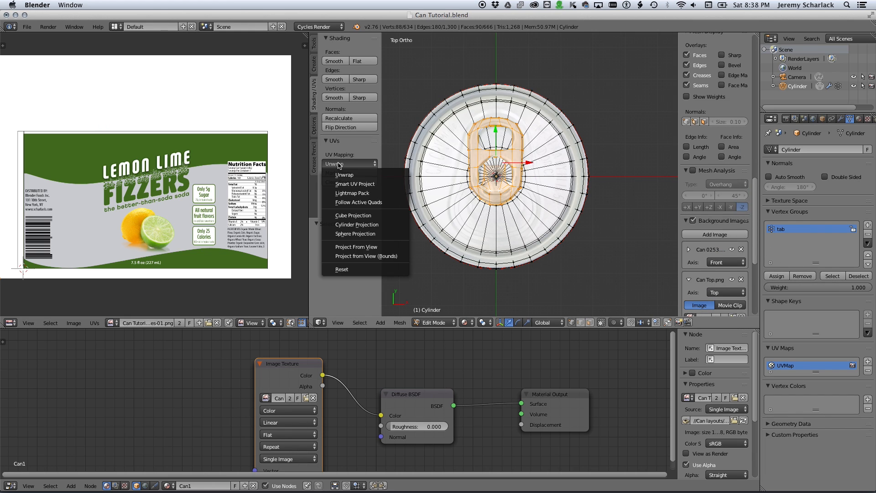
left_click(378, 251)
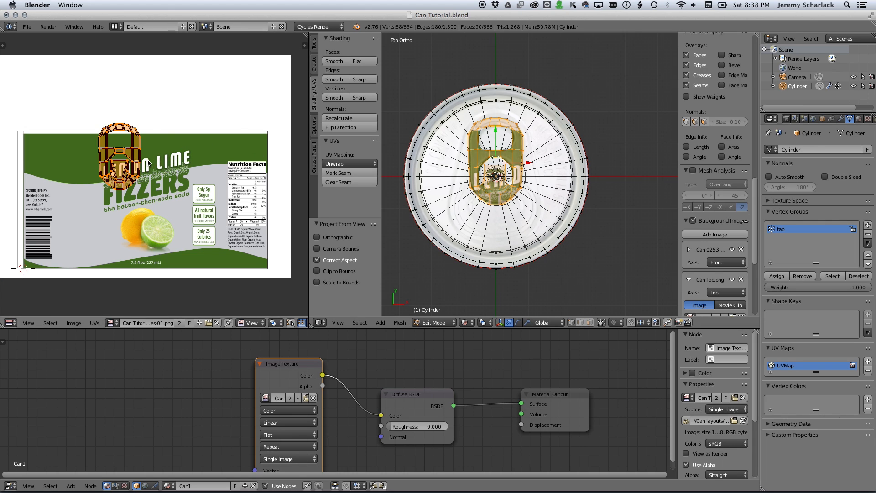
Step: Shrink the tab's UVs and move them about -1.049 in X and -0.043 in Y, into the blank area above the label artwork
key("g")
left_click(48, 131)
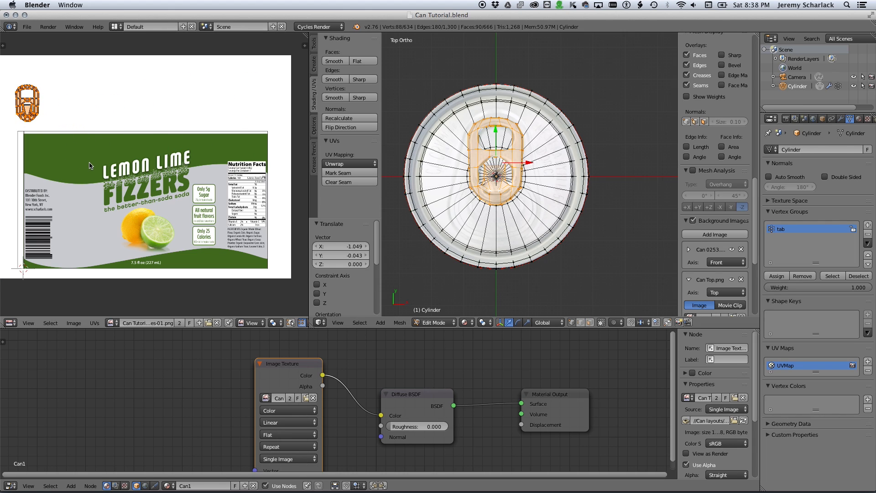
key("shift+space")
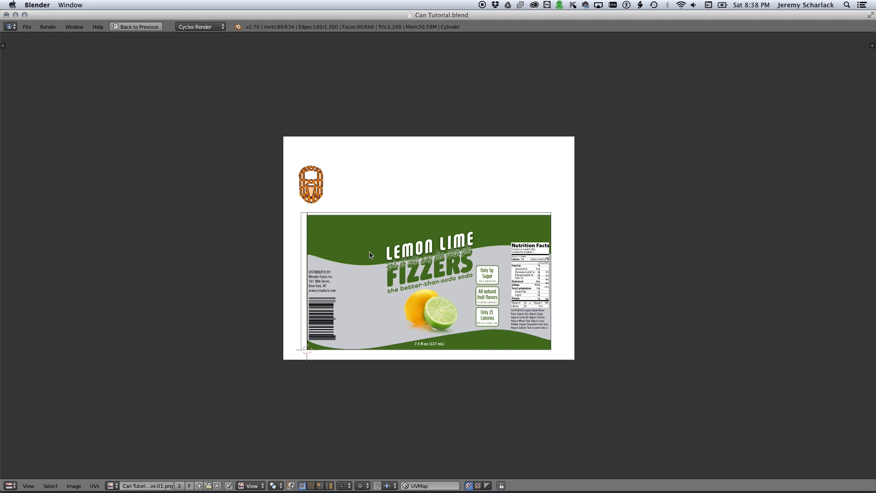
key("shift+space")
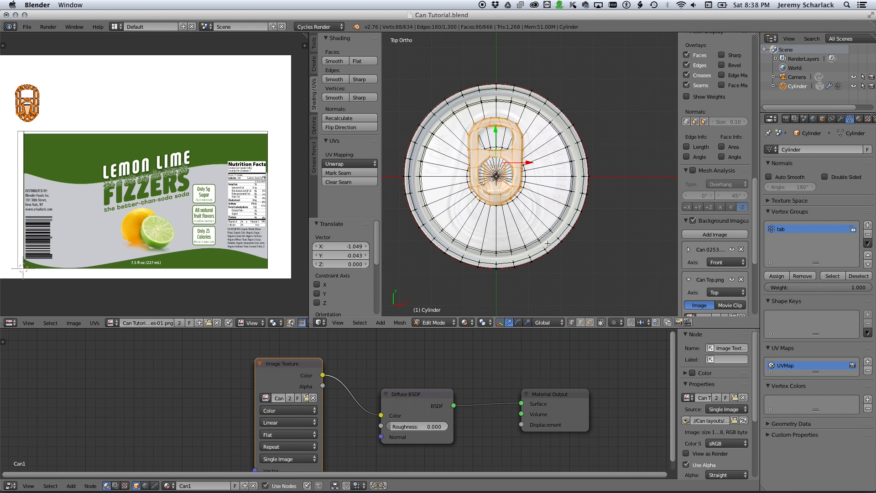
Step: Select the whole can mesh and show all its UV islands in an enlarged UV editor
key("a")
key("a")
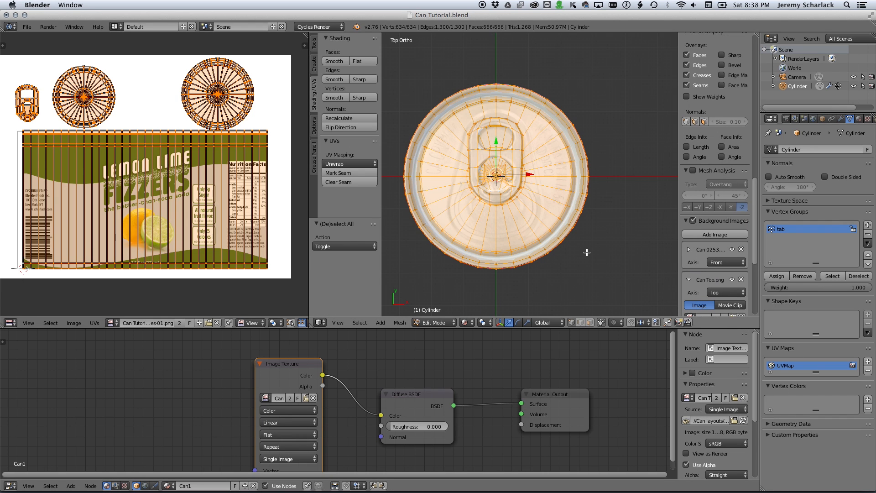
key("shift+space")
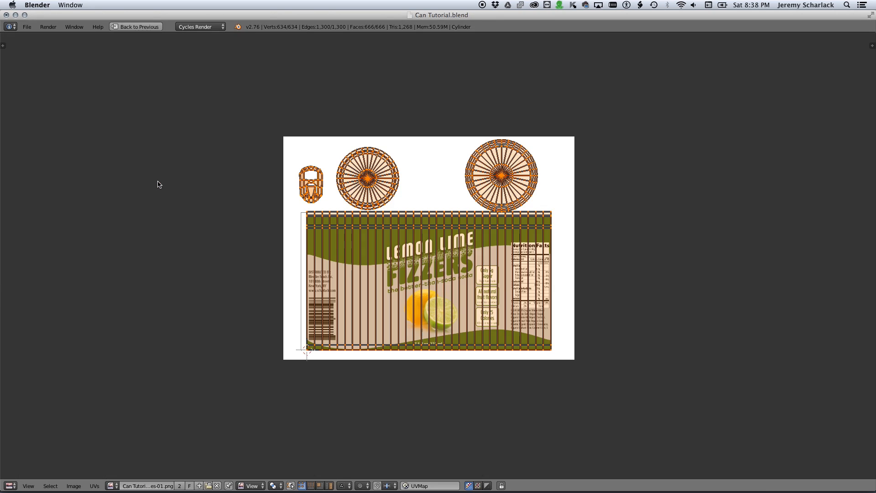
scroll(439, 321, "up", 2)
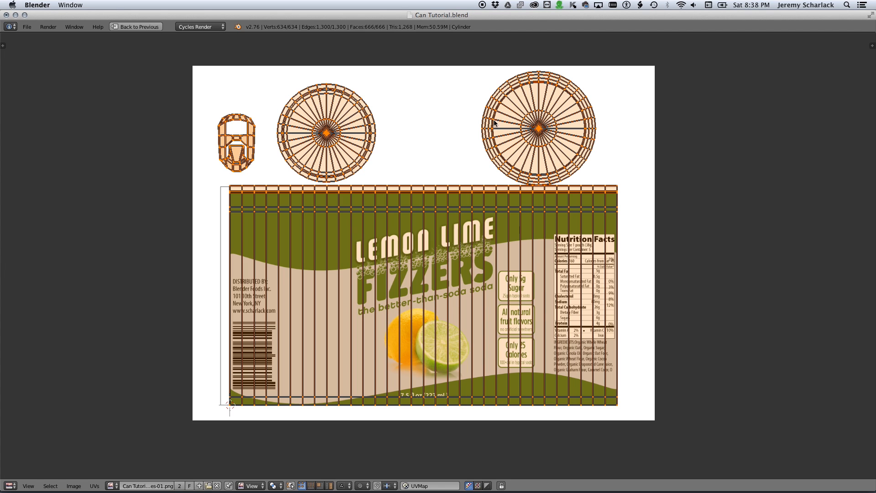
Step: Select only the can top's circular UV island and move it slightly up, clear of the side UVs
key("a")
key("b")
left_click_drag(477, 58, 601, 186)
key("g")
left_click(579, 154)
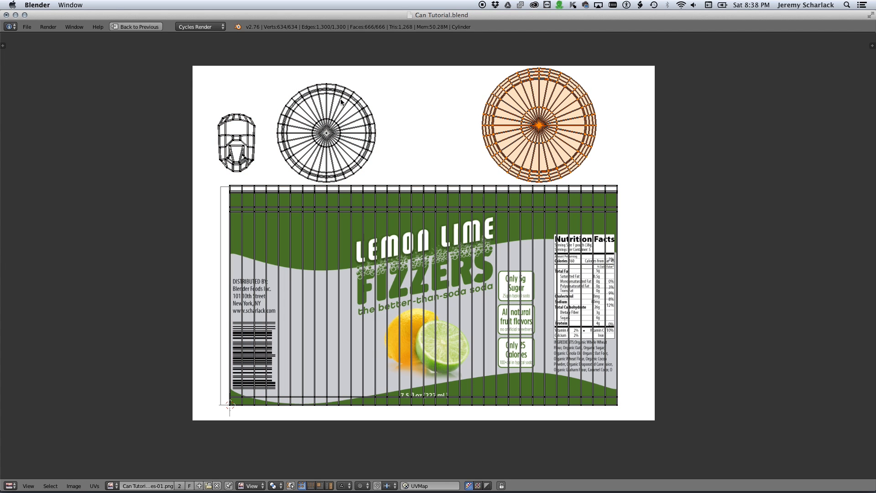
Step: Move the can bottom's UV island next to the can top's and enlarge it to a matching size
key("a")
key("b")
left_click_drag(268, 75, 380, 184)
key("g")
left_click(484, 174)
key("s")
left_click(488, 182)
key("g")
left_click(478, 181)
Step: Select the tab's UV island, scale it to about 1.281 and place it beside the two circular islands
key("a")
key("b")
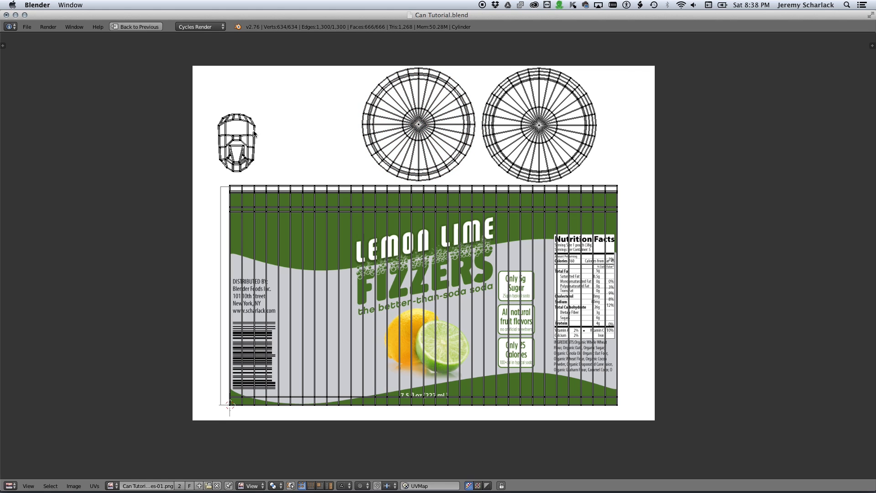
left_click_drag(208, 104, 263, 180)
key("ctrl+Up")
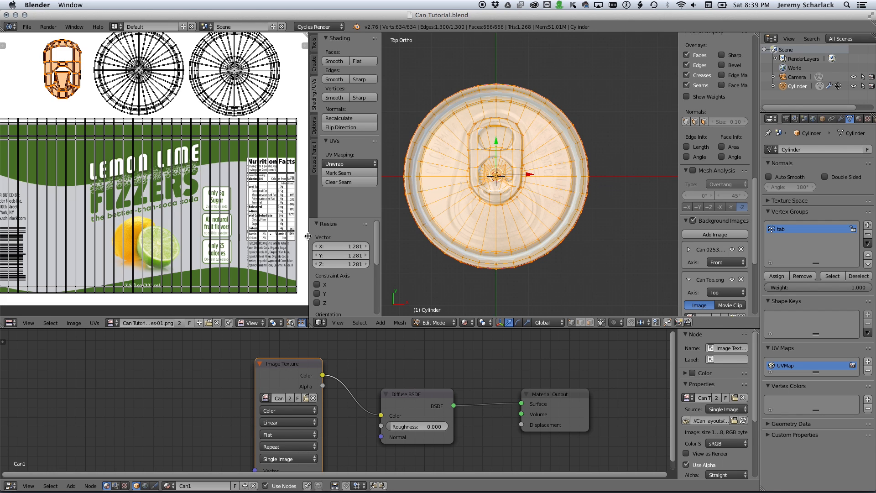
Step: Widen the UV editor and export the UV layout as a PNG into the Can layouts folder, with a file name ending in UVs
left_click_drag(310, 237, 332, 236)
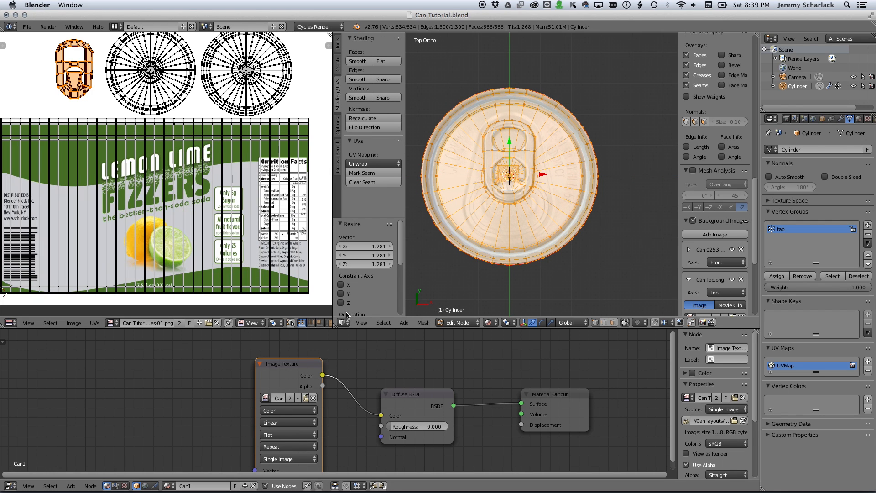
left_click(95, 323)
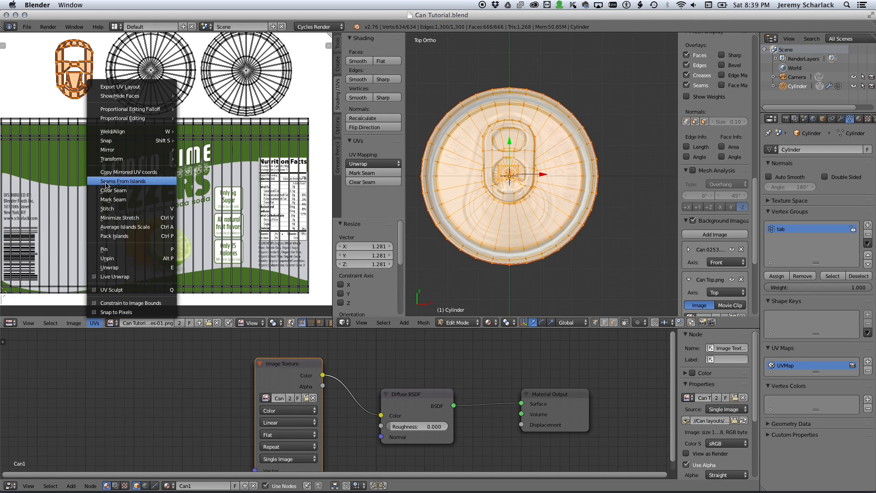
left_click(120, 87)
left_click(31, 234)
left_click(130, 60)
type("UVs")
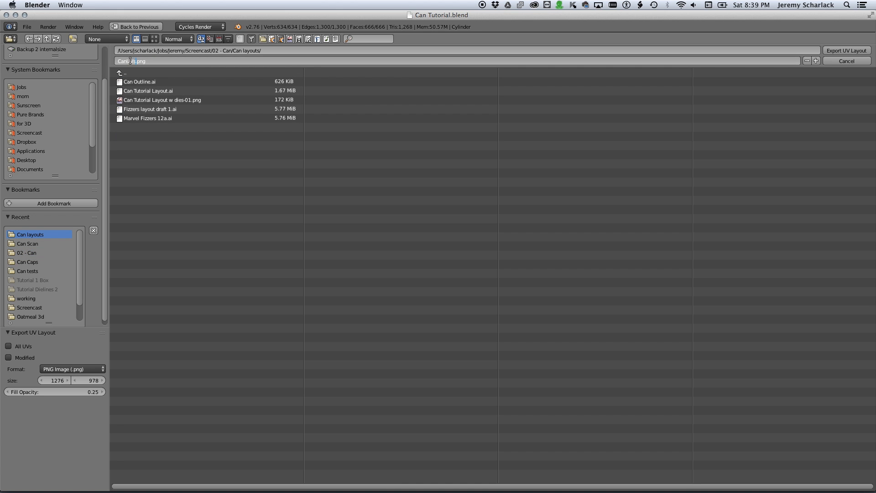
key("Return")
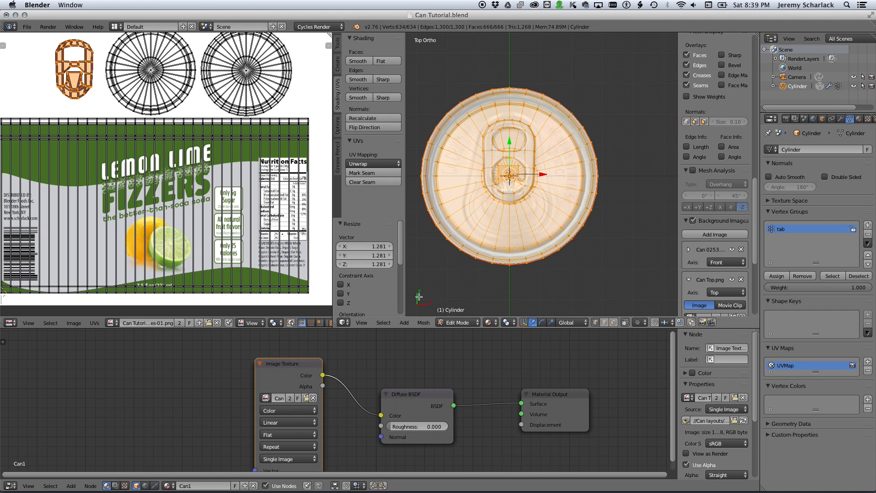
Step: Switch to Illustrator and add a new layer named UV above the Dieline layer in Can Tutorial Layout.ai
key("super+Tab")
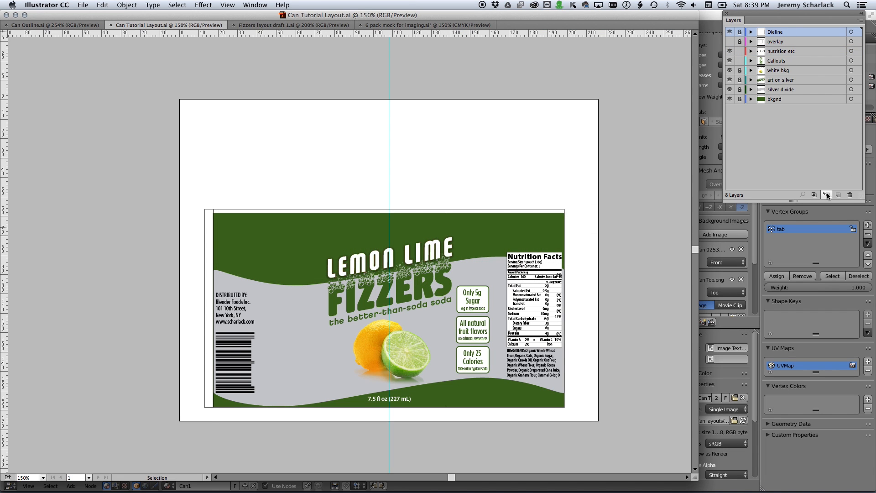
left_click(827, 194)
double_click(776, 33)
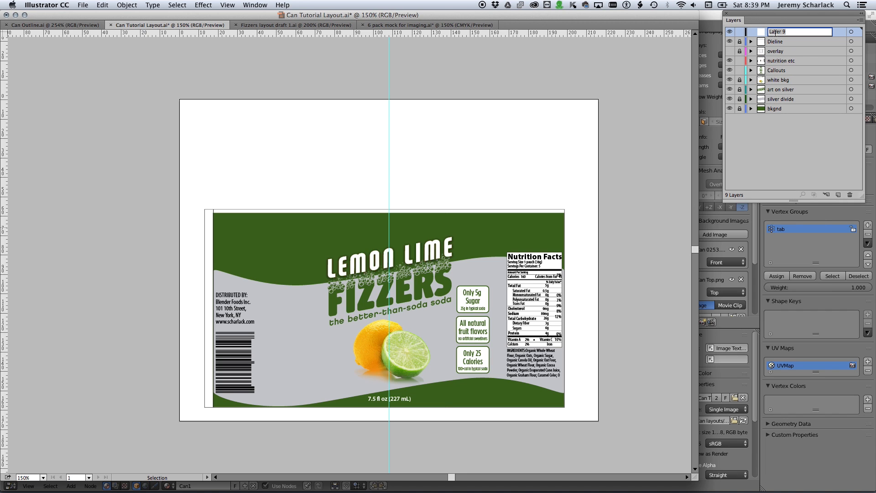
key("Return")
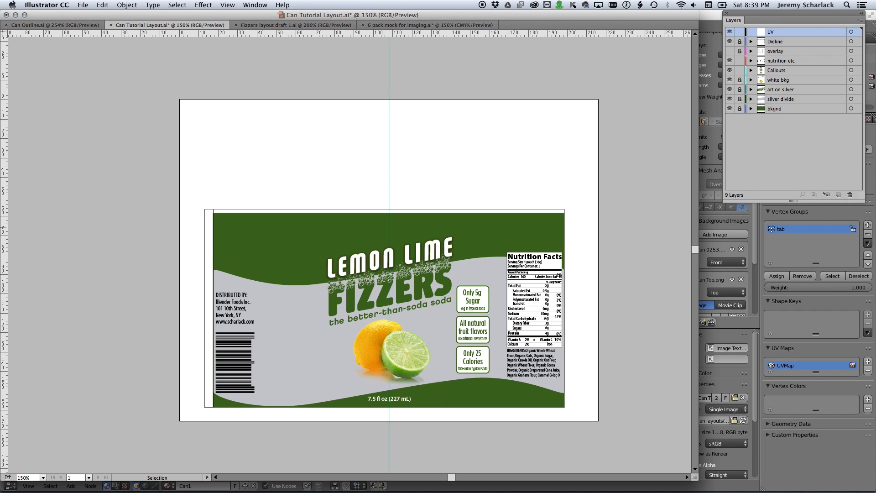
Step: Place the exported UV layout PNG on the UV layer of the can label document
left_click(81, 5)
left_click(142, 155)
double_click(324, 106)
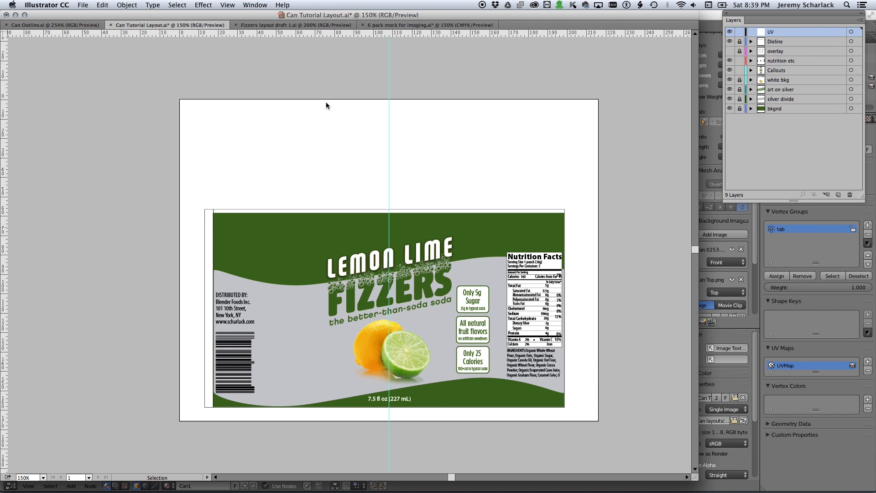
left_click(331, 127)
key("super+minus")
key("super+minus")
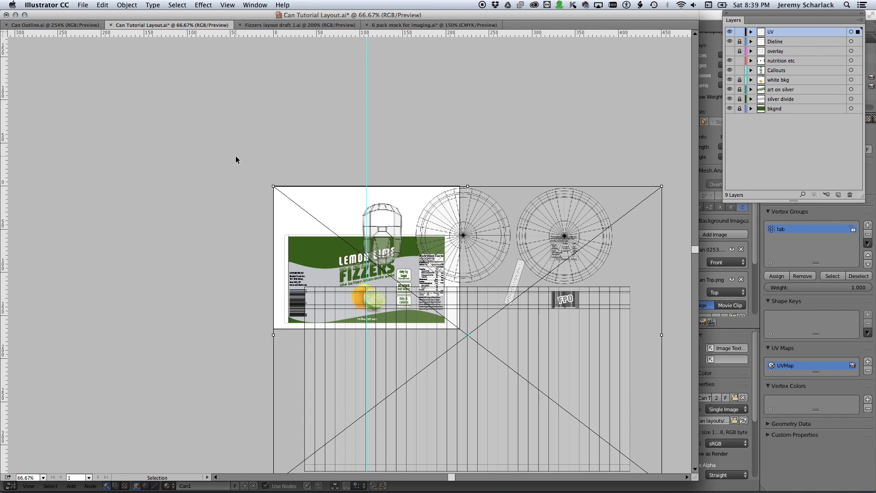
Step: Scale the placed UV layout to 48% from its upper-left corner so it fits the artboard
left_click(274, 187, "alt")
type("48")
key("Return")
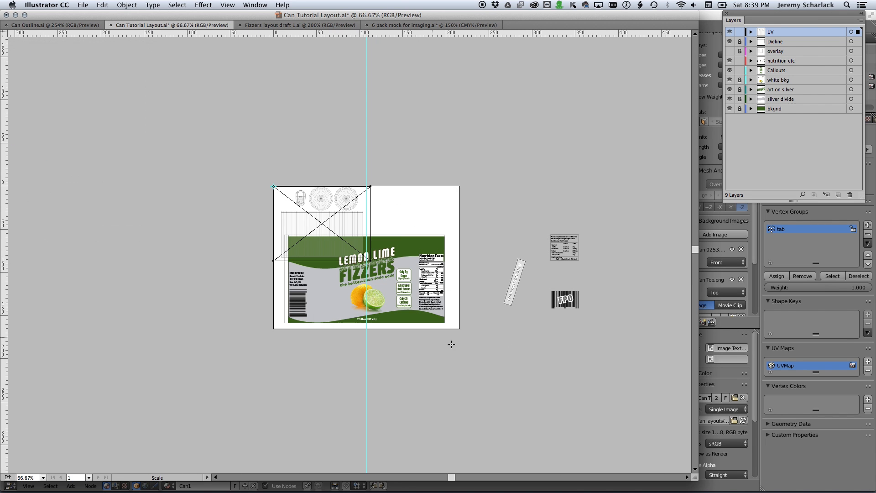
key("a")
key("super+equal")
key("super+equal")
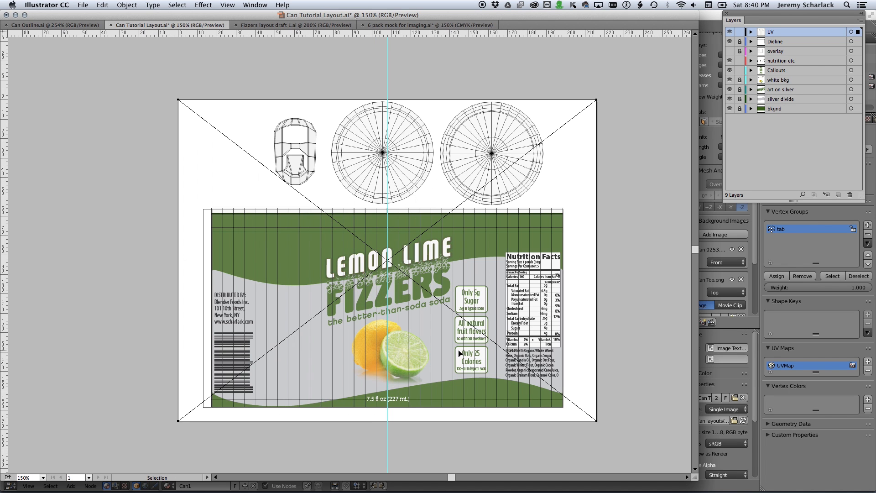
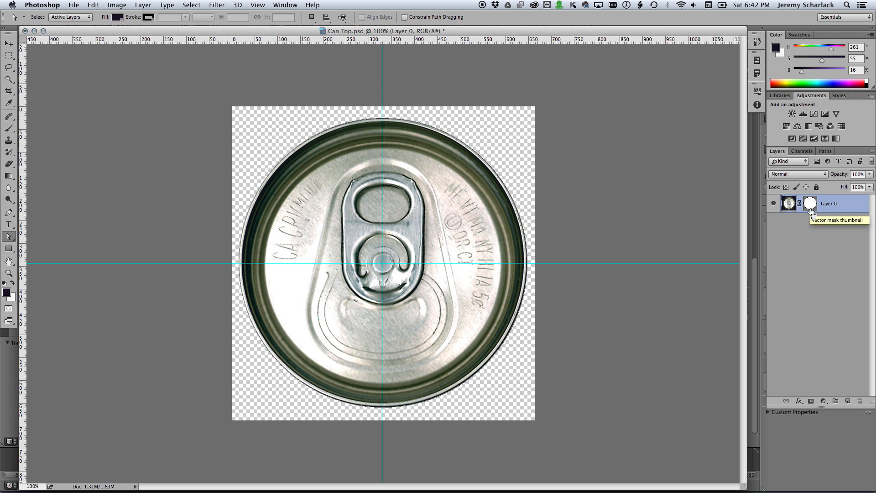
Step: Check the edit history of Can Top.psd in Photoshop at its Delete Layer state
left_click(757, 41)
left_click(695, 72)
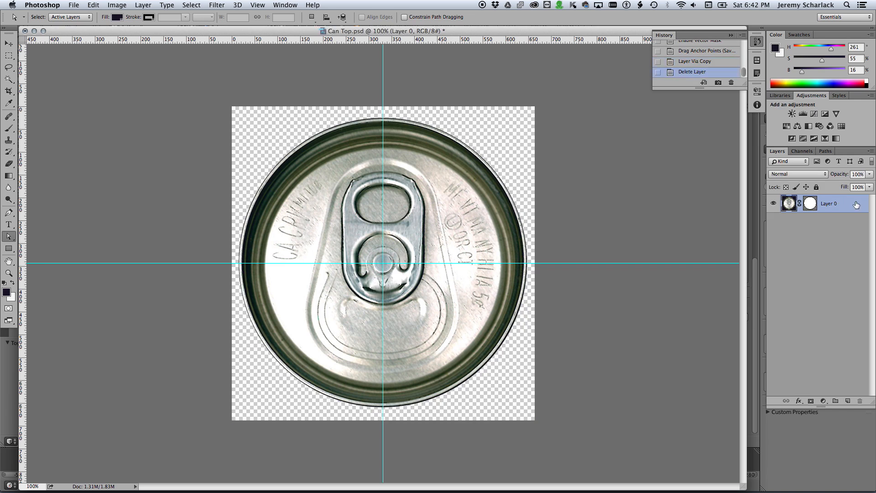
left_click(369, 189)
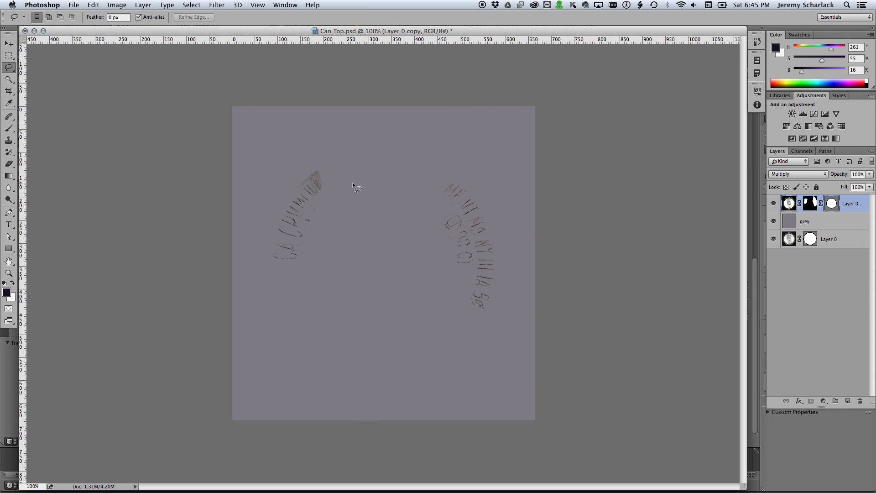
Step: Lasso the dark patch at the upper end of the left embossed lettering and brighten it with Curves
left_click_drag(310, 168, 312, 165)
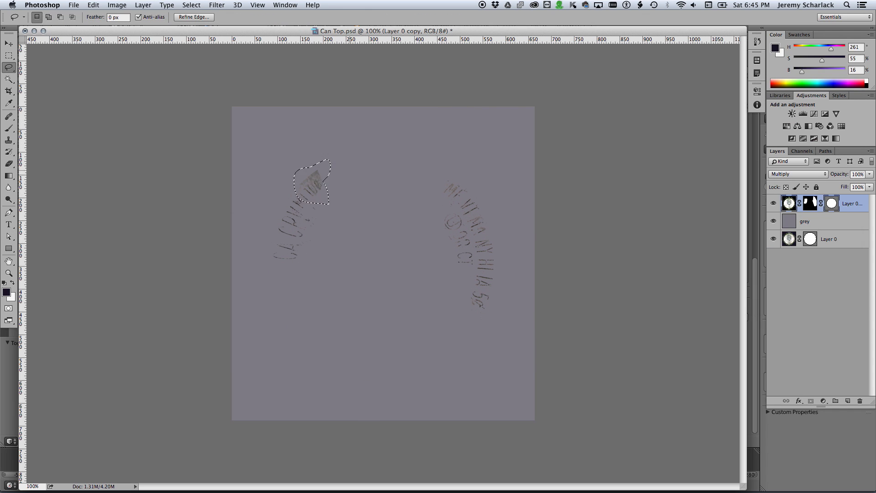
key("super+h")
key("super+m")
left_click_drag(692, 129, 680, 130)
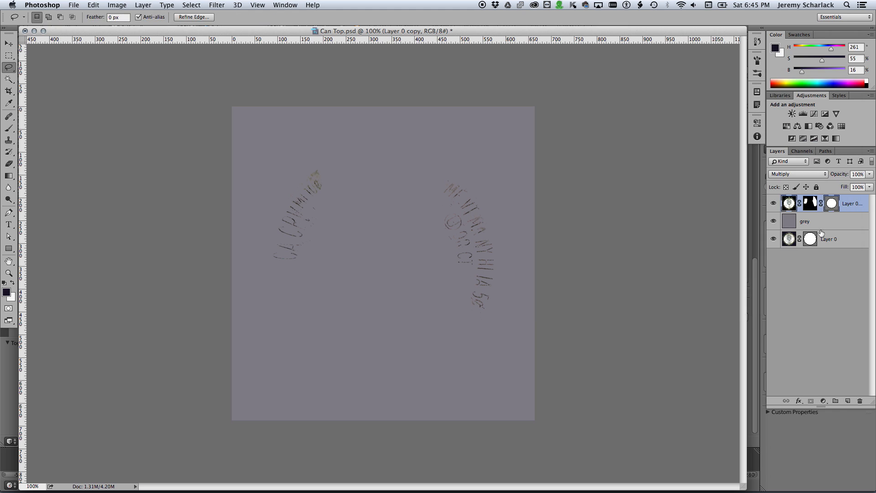
Step: Draw a closed, black-filled pen shape about 314 by 445 px tracing the recessed panel around the tab
key("p")
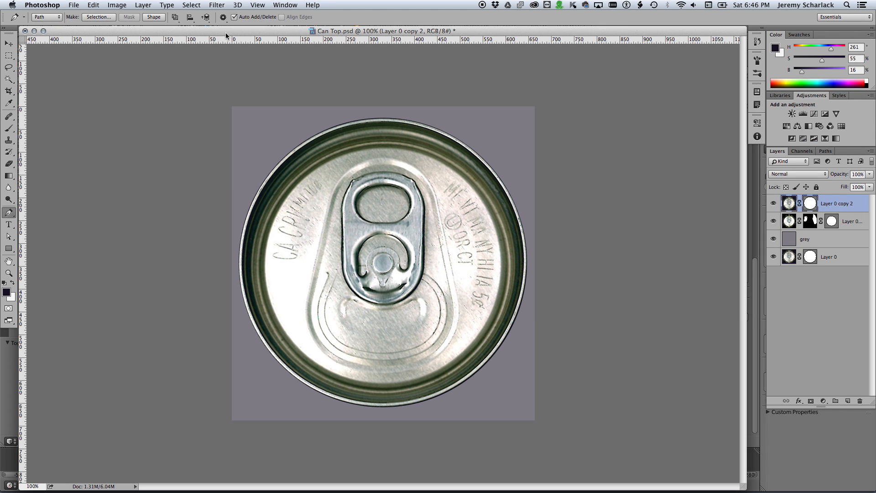
left_click(381, 163)
left_click(430, 195)
left_click(454, 306)
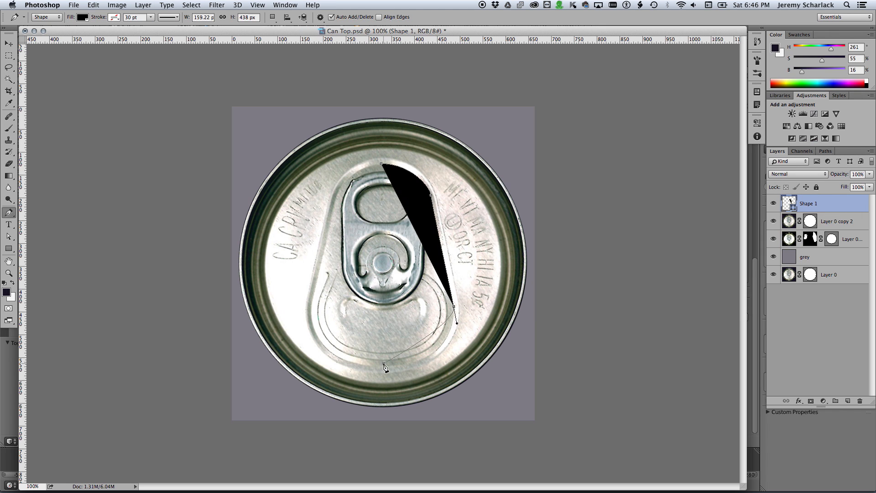
left_click(386, 366)
left_click(312, 303)
left_click(317, 274)
left_click(344, 182)
left_click(381, 164)
key("a")
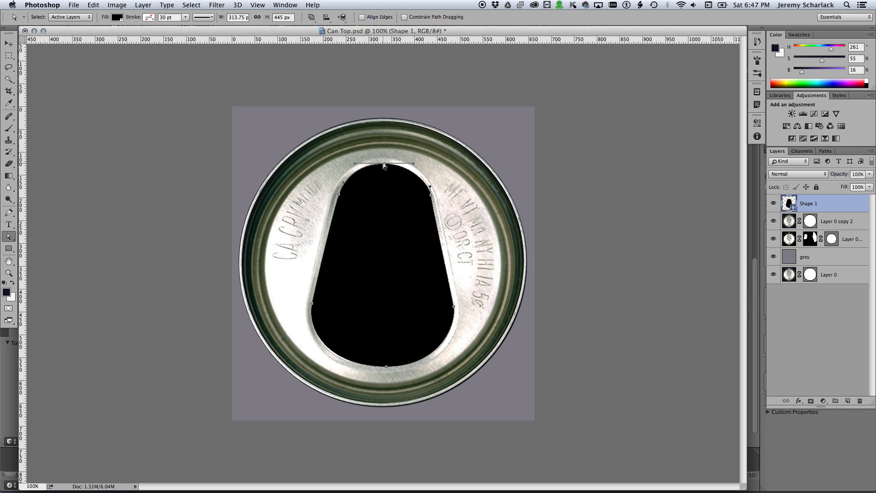
Step: Hide the panel shape, draw a closed black pen shape about 174 by 62 px over the dent below the tab, and show the guides
key("super+comma")
key("alt+bracketleft")
key("p")
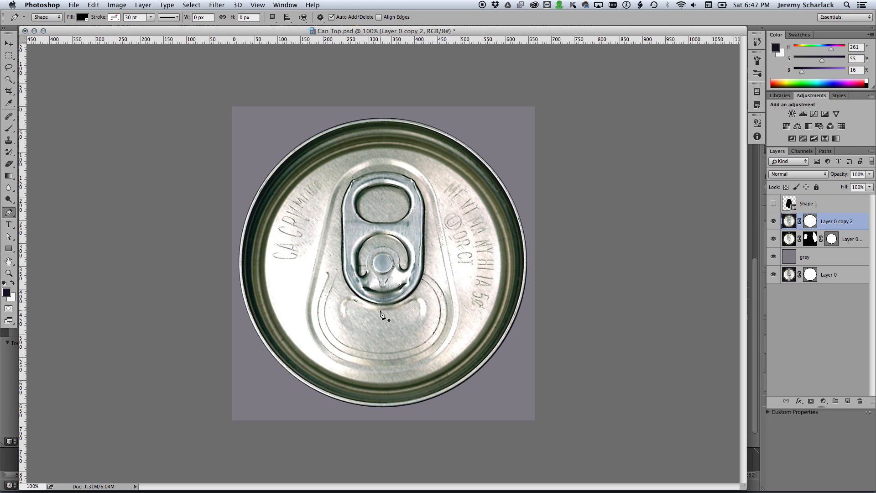
left_click(382, 311)
left_click(414, 301)
left_click(416, 323)
left_click(348, 323)
left_click(348, 301)
left_click(382, 311)
key("a")
key("super+semicolon")
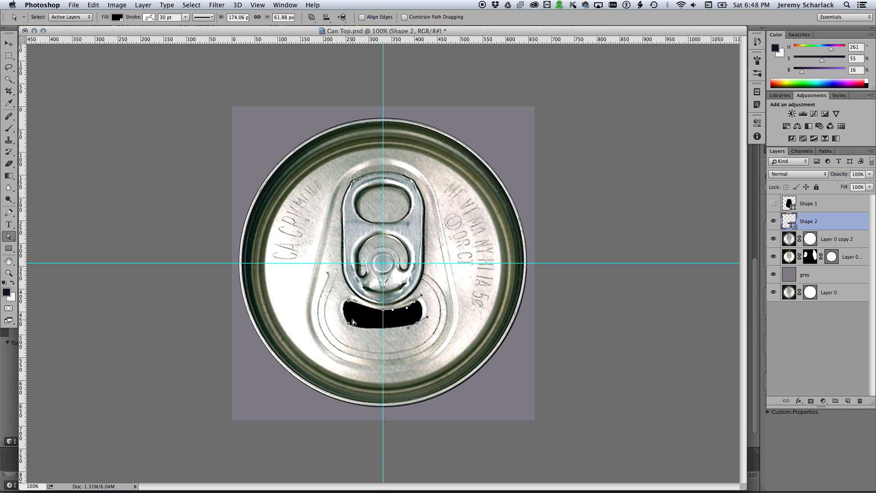
Step: Hide the dent shape and trace the can opening's score line with an open pen shape about 254 px wide above Layer 0 copy 2
key("super+comma")
left_click(835, 239)
key("p")
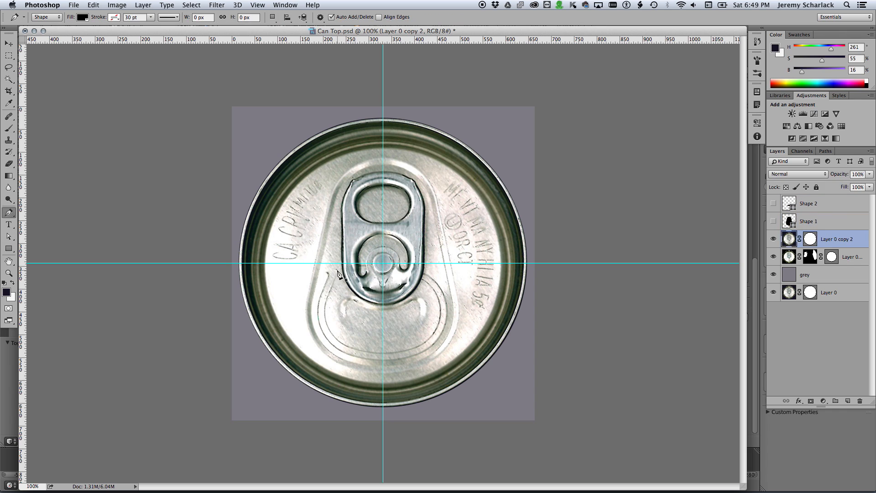
left_click(337, 269)
left_click(335, 277)
left_click(325, 311)
left_click(383, 353)
left_click(440, 309)
left_click(420, 277)
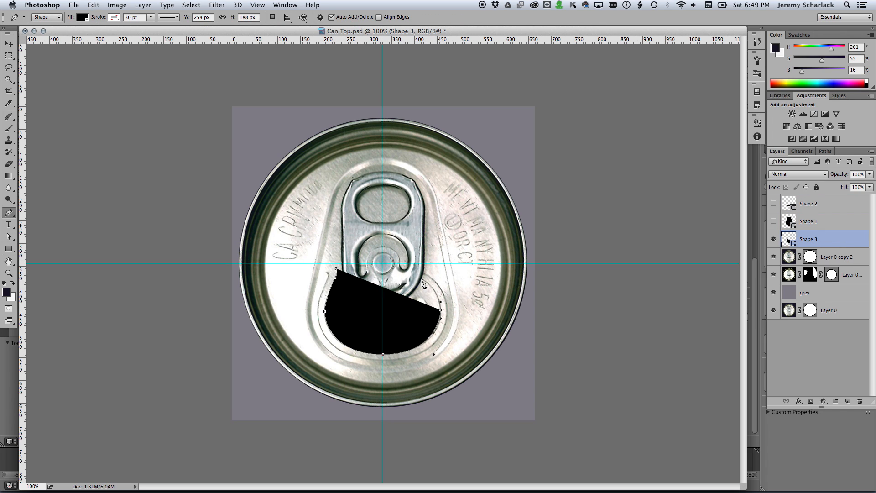
left_click(424, 271)
key("a")
Step: Remove the score-line shape's fill and give it a black 0.5 pt stroke
left_click(117, 17)
left_click(78, 35)
left_click(149, 18)
double_click(167, 17)
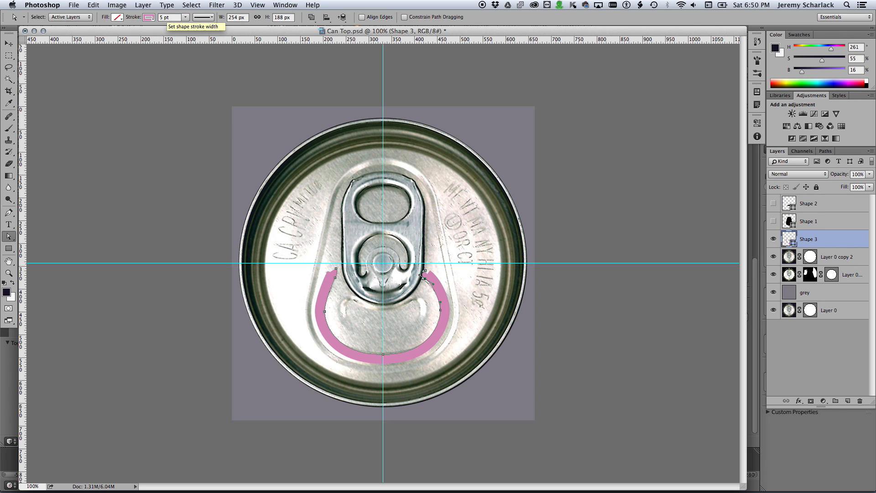
type("2")
left_click(149, 17)
left_click(112, 65)
key("v")
key("a")
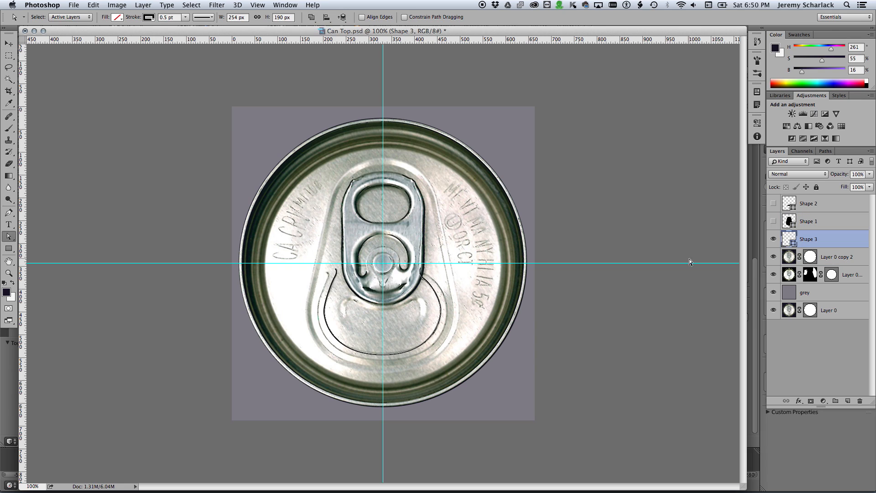
Step: Duplicate the score-line shape and scale the copy up slightly about its center
key("super+j")
key("super+t")
left_click_drag(441, 355, 448, 360, "alt+shift")
key("Return")
Step: Show Shape 1 and Shape 2, bring both score-line shapes to the top of the layer stack, and select Shape 1
left_click_drag(773, 204, 774, 221)
left_click(819, 259, "shift")
key("super+shift+]")
left_click(819, 258)
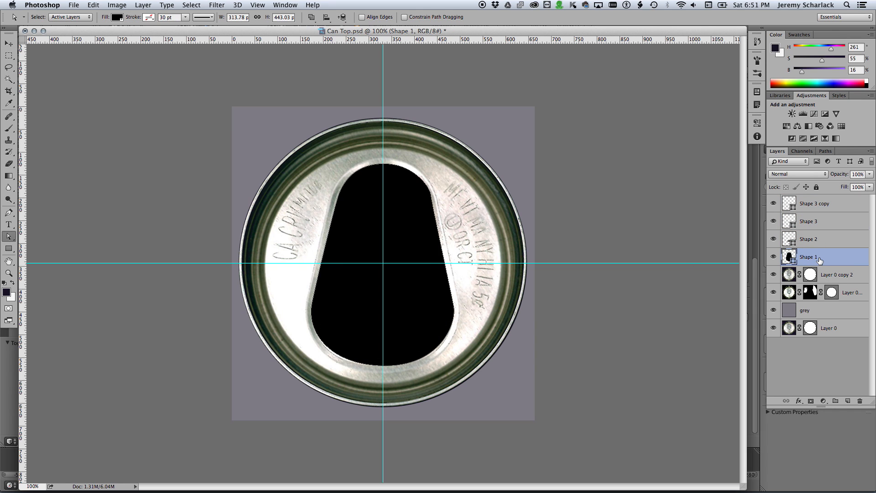
Step: Lower the opacity of the can opening and score-line shape layers to 25%
key("3")
left_click(822, 221)
key("3")
left_click(823, 204)
Step: Delete Layer 0 copy 2 and duplicate the masked lettering layer beneath it
left_click(824, 275)
key("BackSpace")
key("super+j")
Step: Group the layers from Shape 1 up to Shape 3 copy and name the group "shape"
left_click(817, 261)
left_click(817, 204, "shift")
key("super+g")
double_click(807, 200)
type("shape")
key("Return")
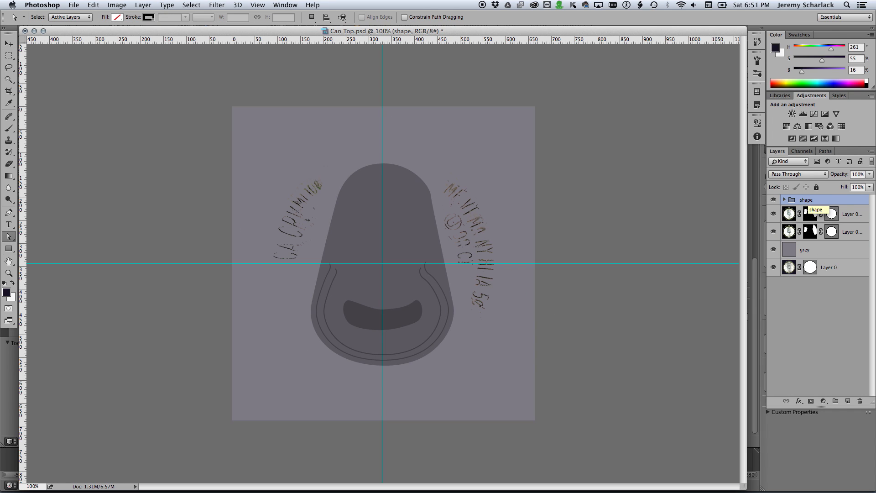
Step: Fine-tune the anchor points of the outer score line and the dent shape, and lower the shape layers' opacity to 20%
left_click(783, 200)
left_click(816, 250)
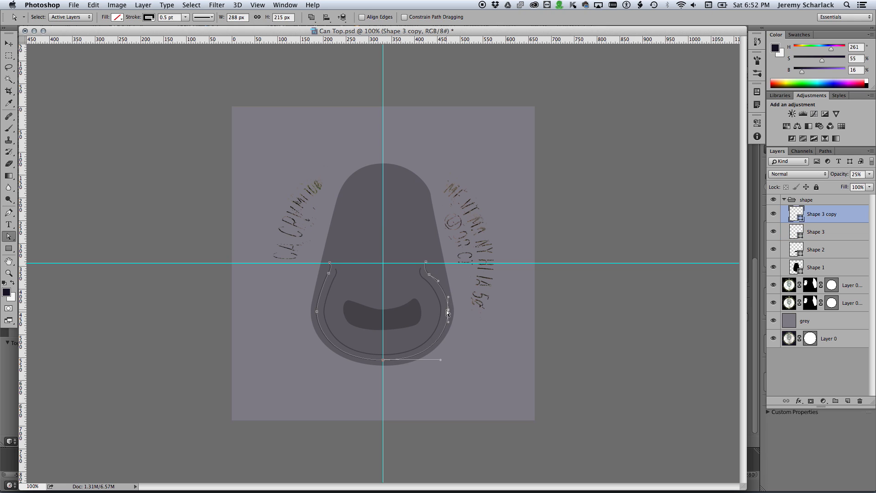
left_click(390, 309)
left_click_drag(415, 326, 415, 326)
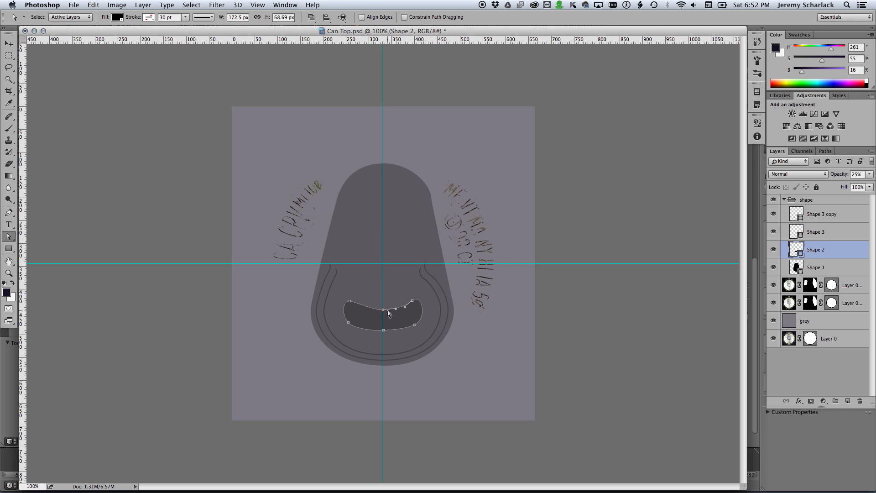
left_click(784, 199)
left_click(784, 200)
left_click(822, 215)
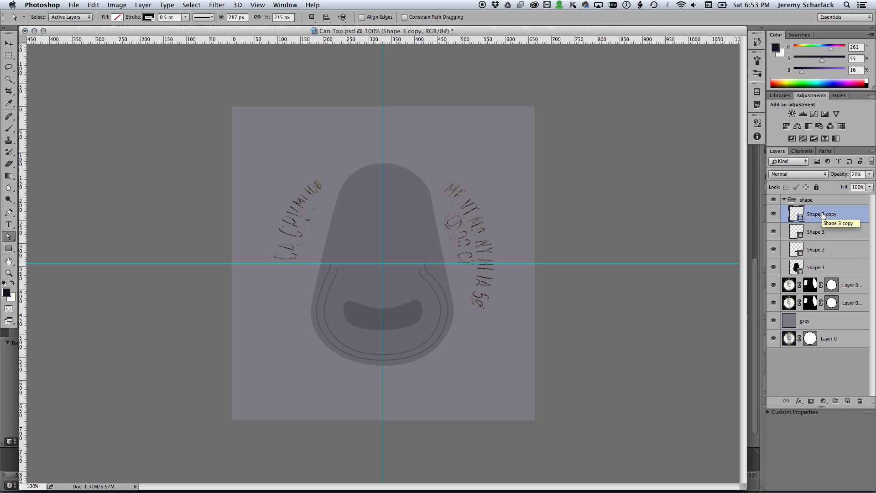
Step: Move Shape 3 and Shape 3 copy out of the shape group to the top of the layer stack
left_click(784, 200)
left_click(783, 200)
left_click(816, 232, "shift")
left_click_drag(821, 215, 819, 196)
Step: Duplicate the shape group, merge the copy into a single layer, and hide the original group
key("super+j")
key("super+e")
left_click(773, 253)
Step: Apply a Gaussian Blur with a 5-pixel radius to the merged shape copy
left_click(377, 148)
type("5")
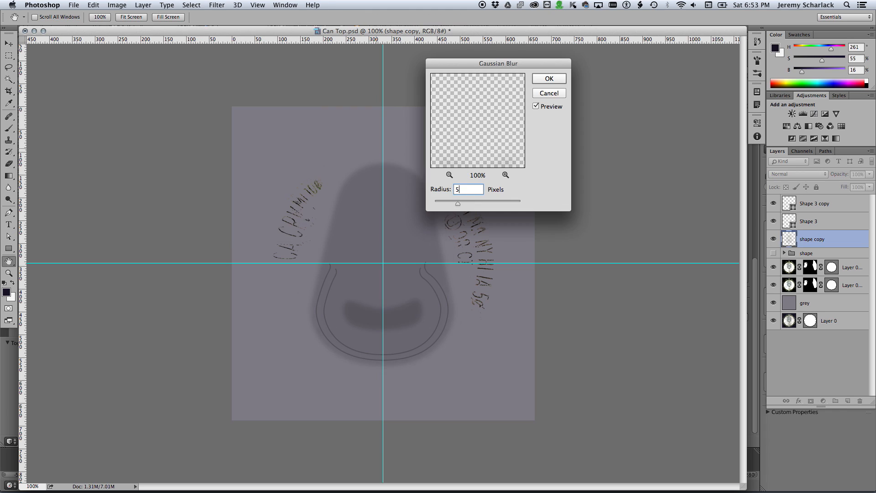
key("Return")
Step: Group the two score-line shapes as "lines" and merge a duplicate of the group into one layer
type("lines")
key("super+j")
key("super+e")
Step: Desaturate the lettering on Layer 0 copy 2 and save the can top artwork as a PNG
left_click(851, 260)
key("super+u")
key("super+shift+s")
left_click(451, 293)
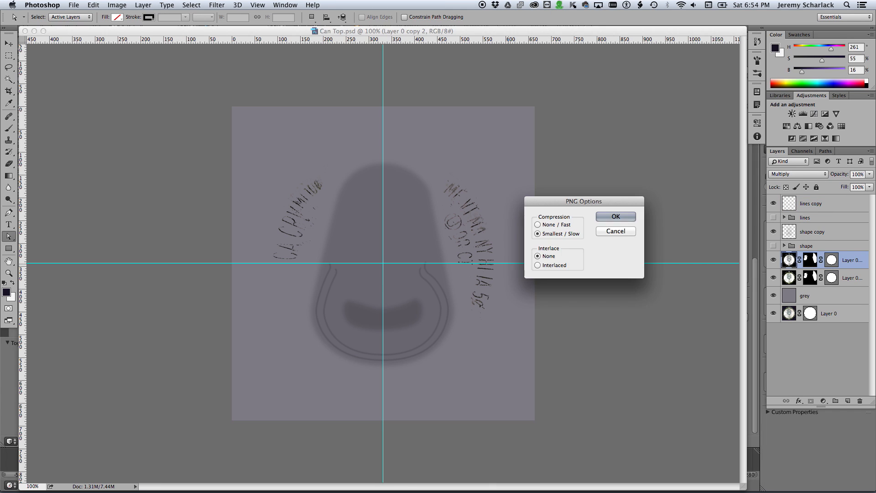
key("Return")
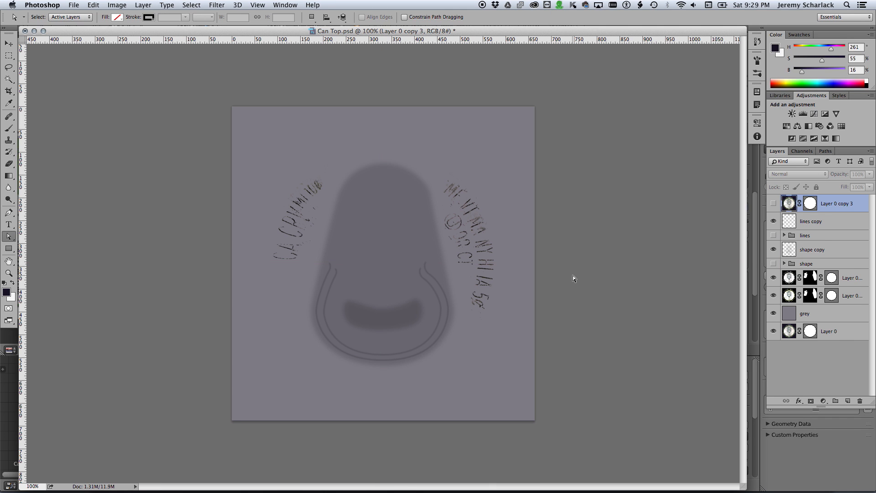
Step: Open Can UVs.png from the Can layouts folder and view it at 100%
key("super+o")
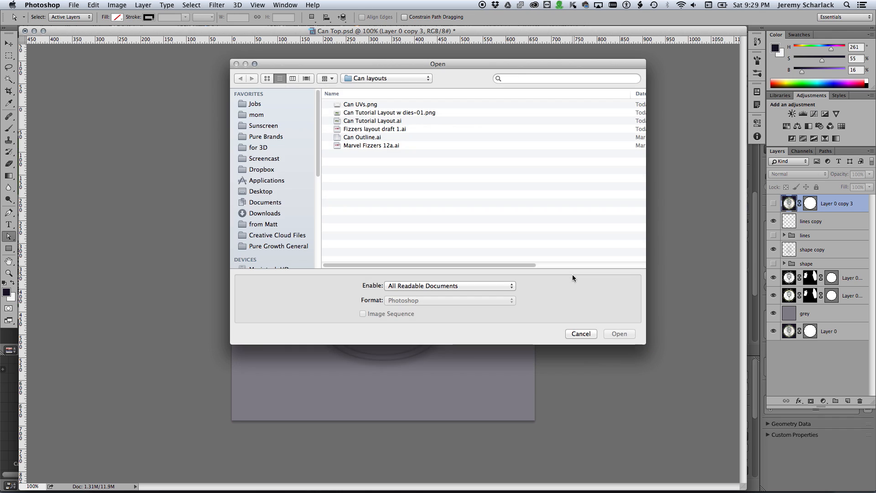
double_click(377, 104)
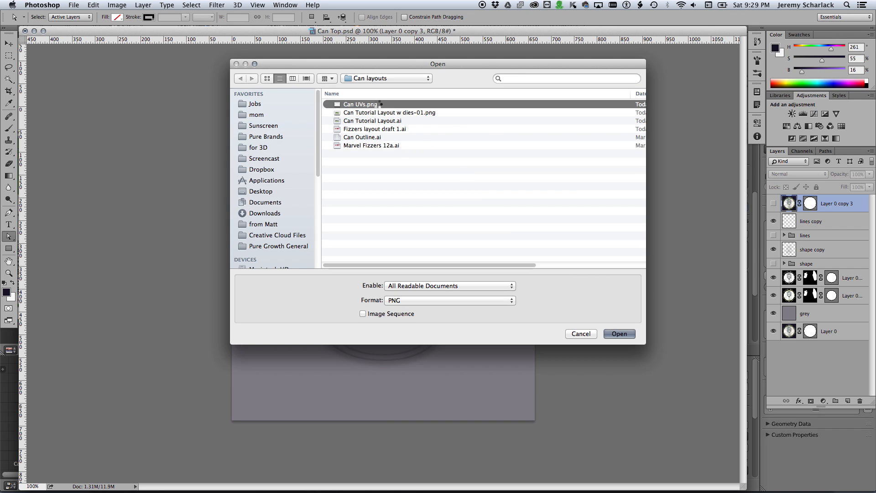
key("super+1")
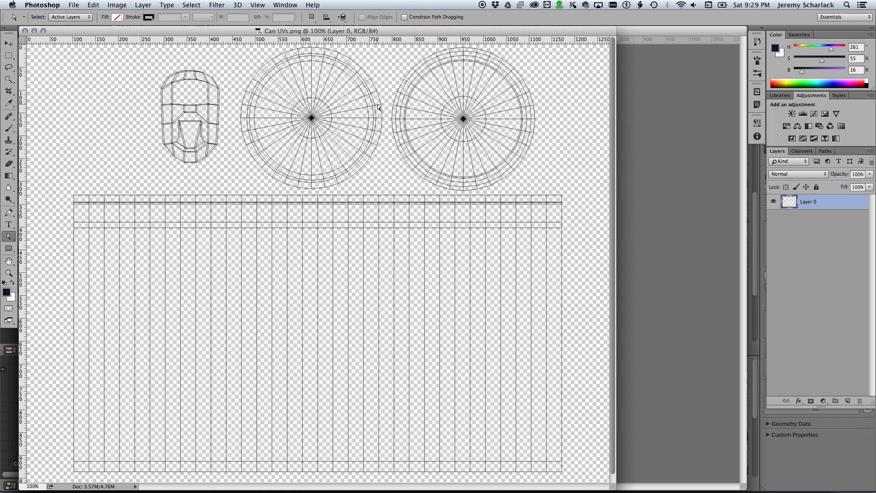
Step: In Can Top.psd, group the layers from grey up to lines copy and merge a duplicate of that group
left_click(657, 152)
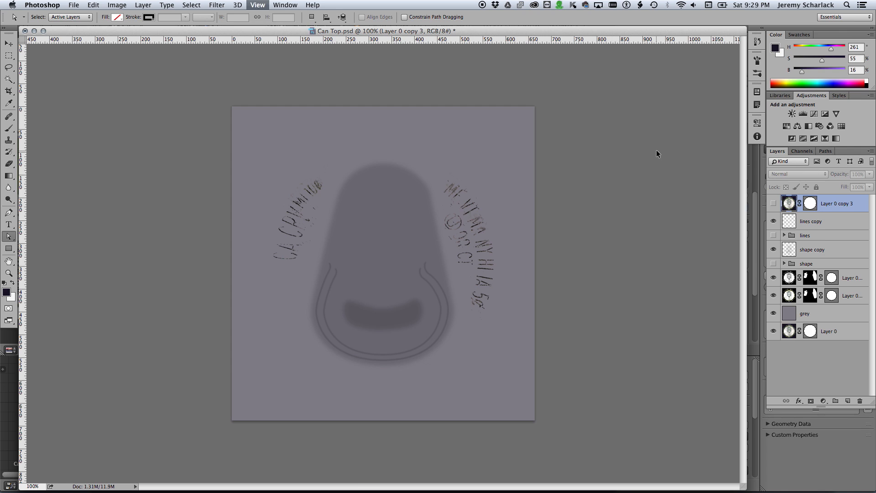
left_click(805, 314)
left_click(819, 224, "shift")
key("super+g")
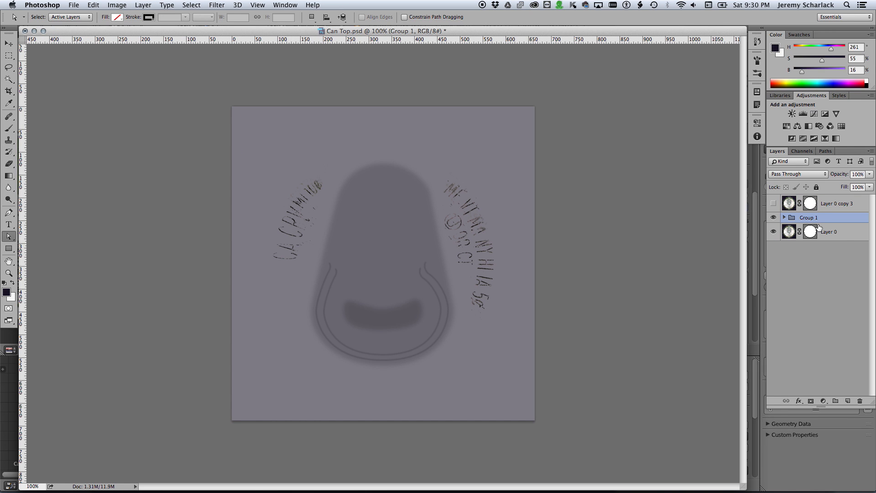
key("super+j")
key("super+e")
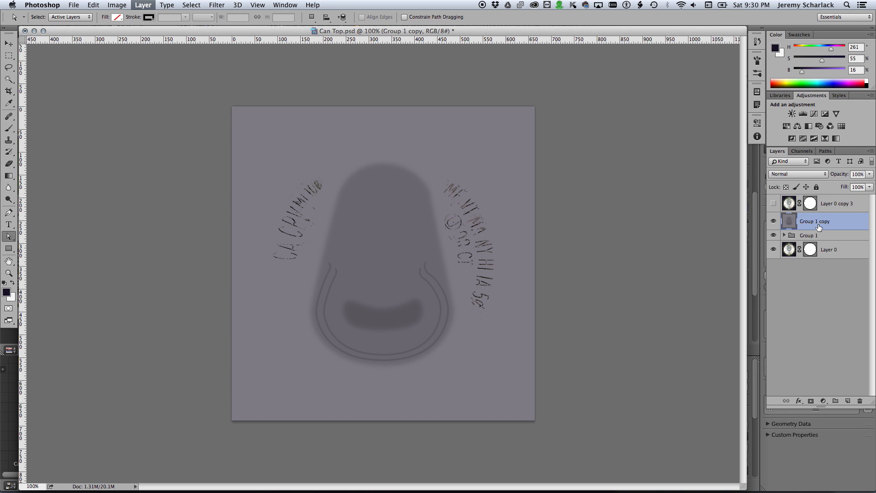
Step: Check the can photo on Layer 0 copy 3, then group that layer with Group 1 copy
left_click(772, 203)
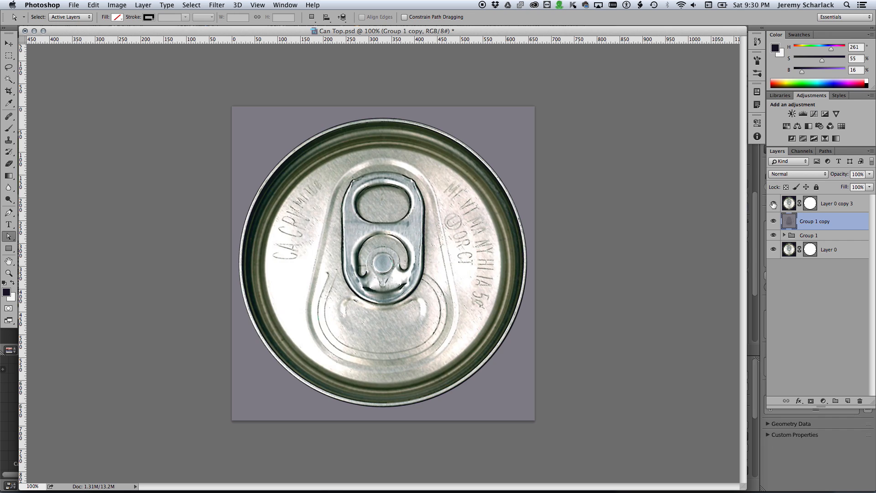
left_click(774, 204)
left_click(789, 205, "shift")
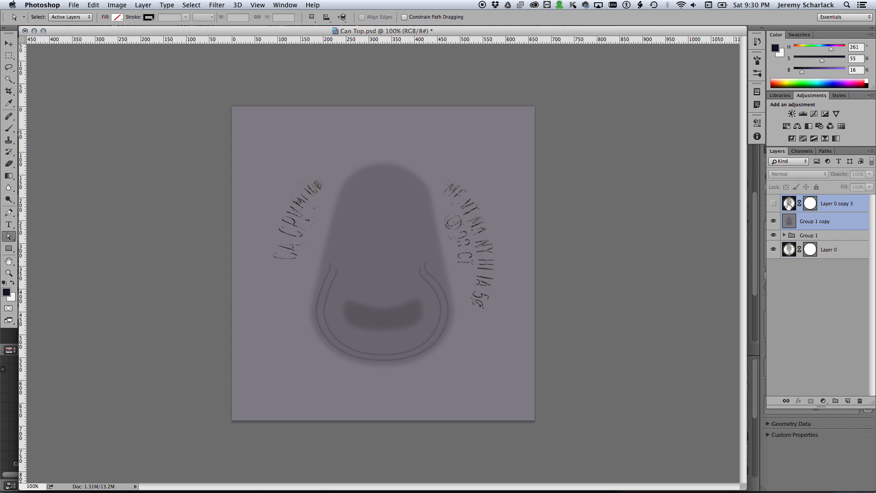
key("super+g")
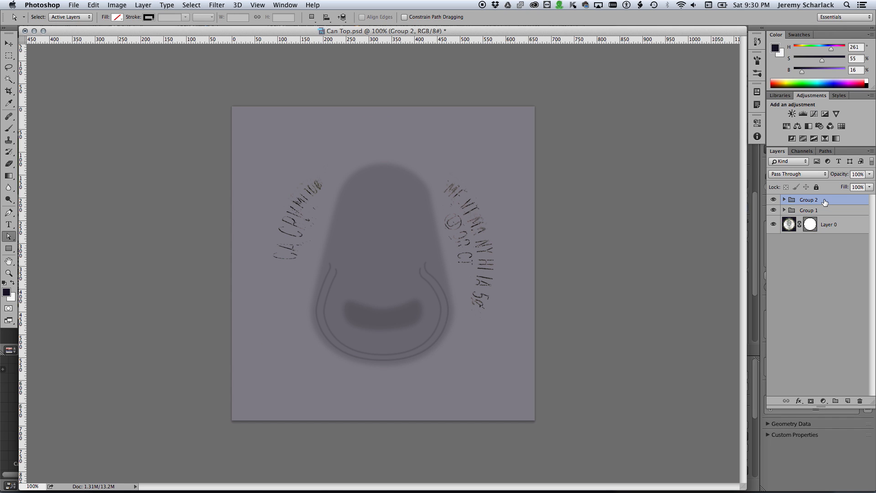
Step: Copy Group 2 into Can UVs.png and scale it down to fit the rightmost circular UV island
left_click_drag(825, 202, 486, 256)
key("super+t")
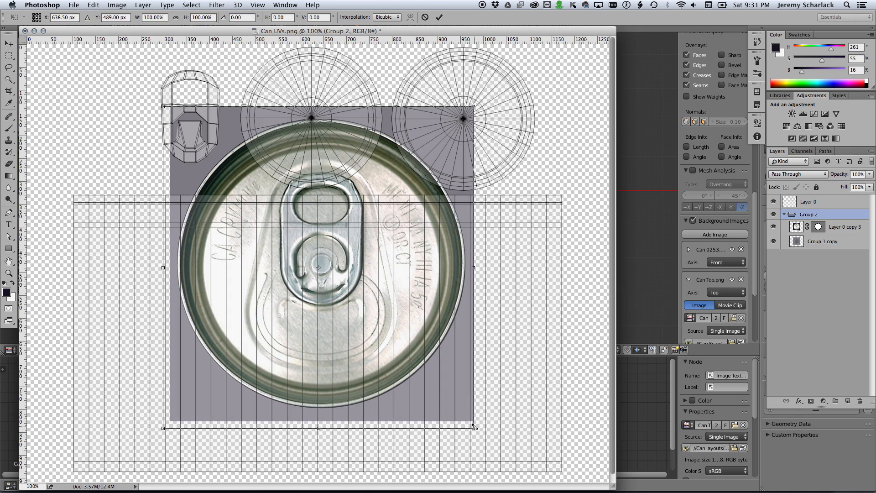
left_click_drag(474, 427, 541, 197)
key("Return")
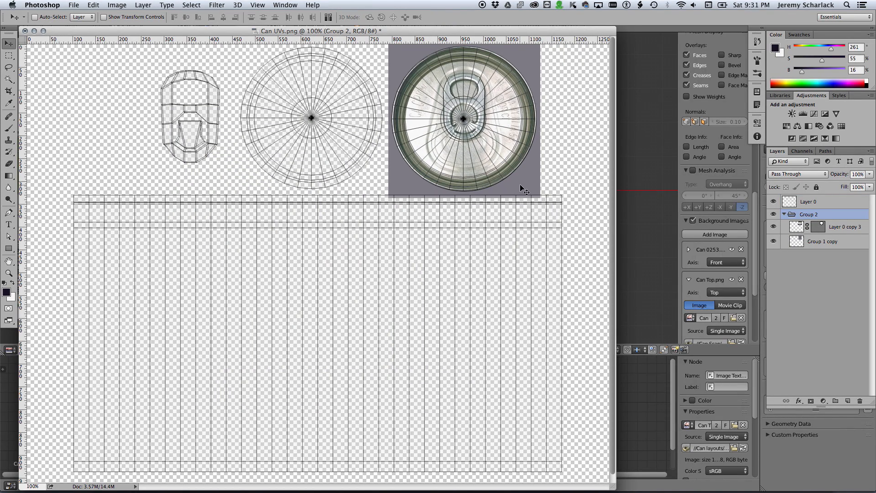
Step: Hide the can photo layer and fill a new bottom layer with the grey sampled from the can top background
left_click(773, 227)
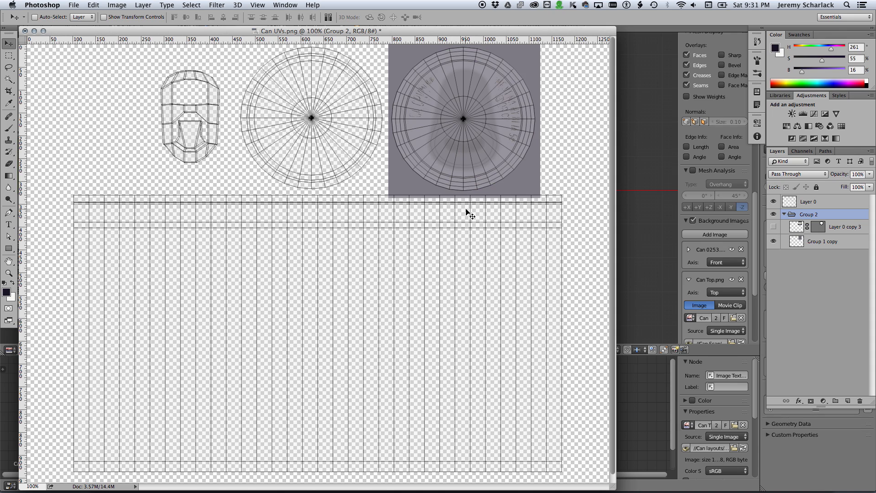
key("i")
left_click(528, 183)
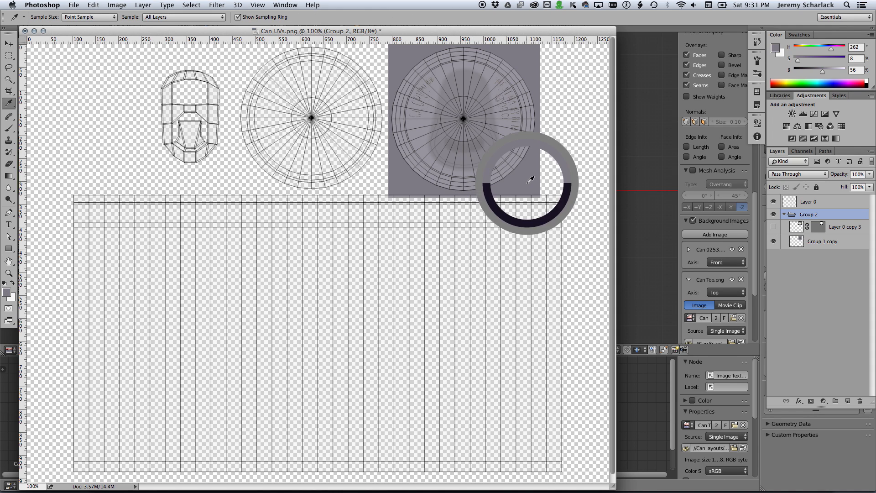
key("super+shift+n")
key("Return")
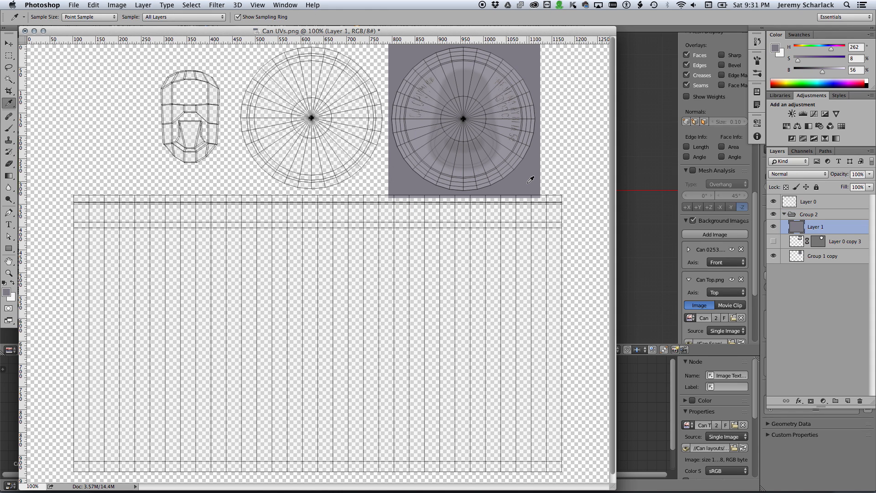
key("alt+BackSpace")
key("super+shift+bracketleft")
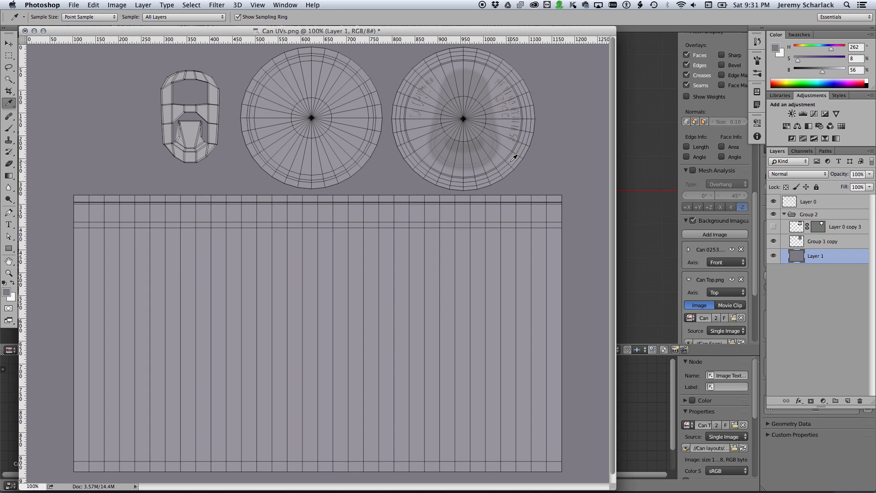
Step: Rename the UV wireframe layer as "uv" and save the document in Photoshop format as Can Bump
key("Return")
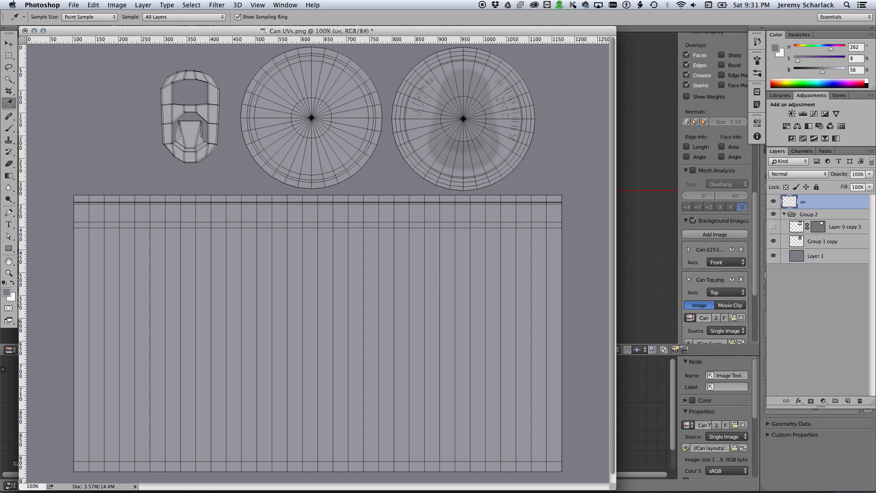
key("super+shift+s")
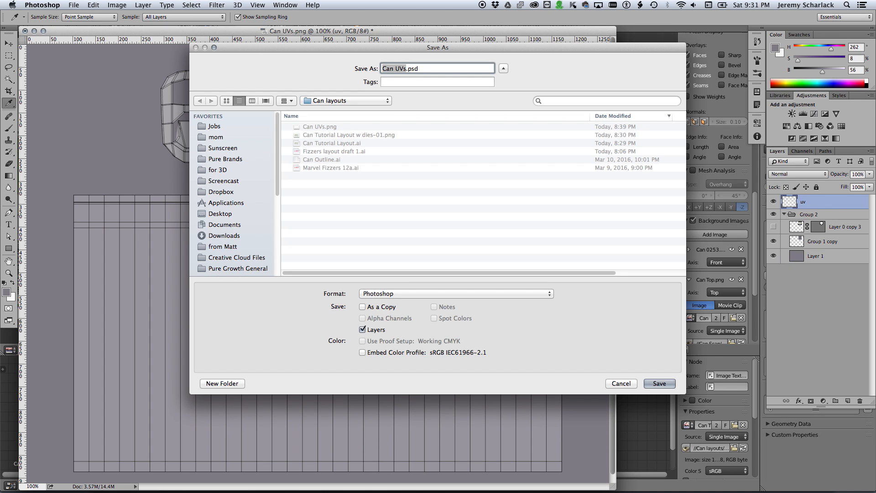
type("Can Bump")
key("Return")
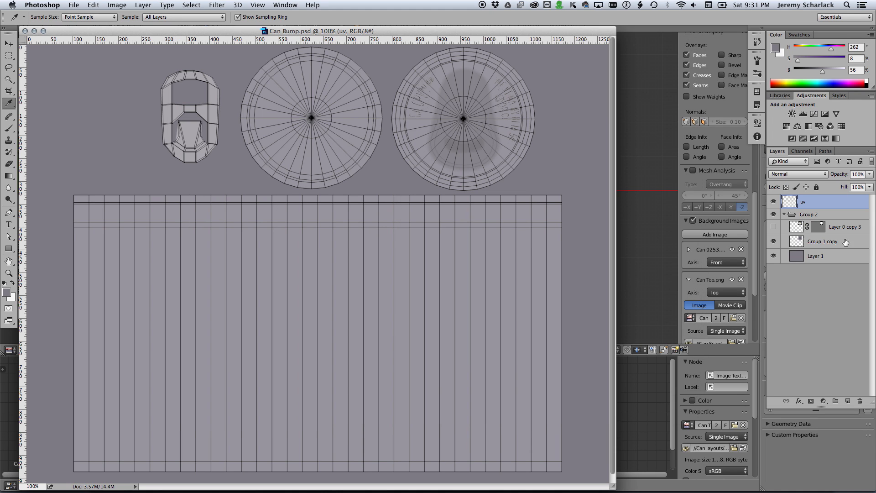
Step: Hide the uv layer and save a PNG copy as Can Bump.png with smallest compression and no interlacing
left_click(773, 202)
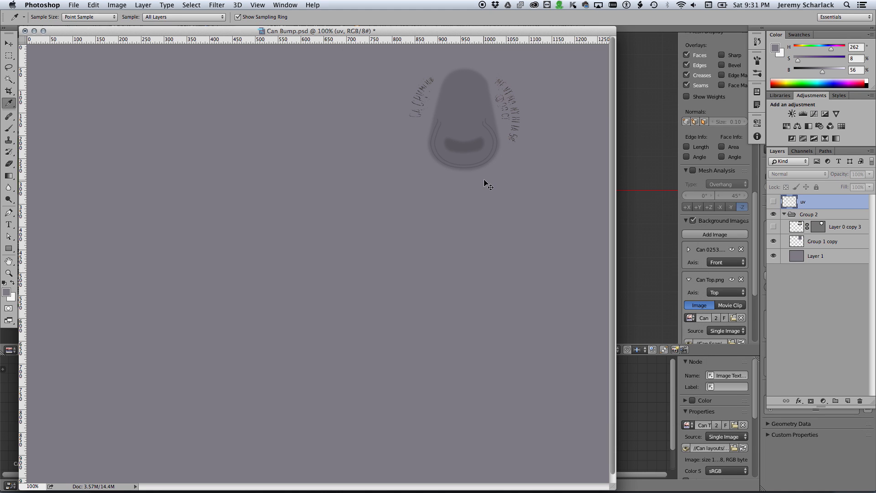
key("super+shift+s")
left_click(446, 296)
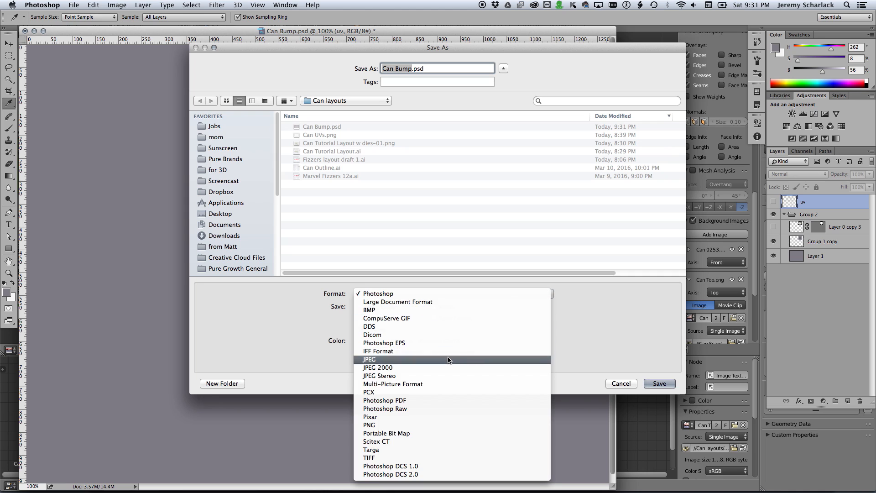
left_click(463, 426)
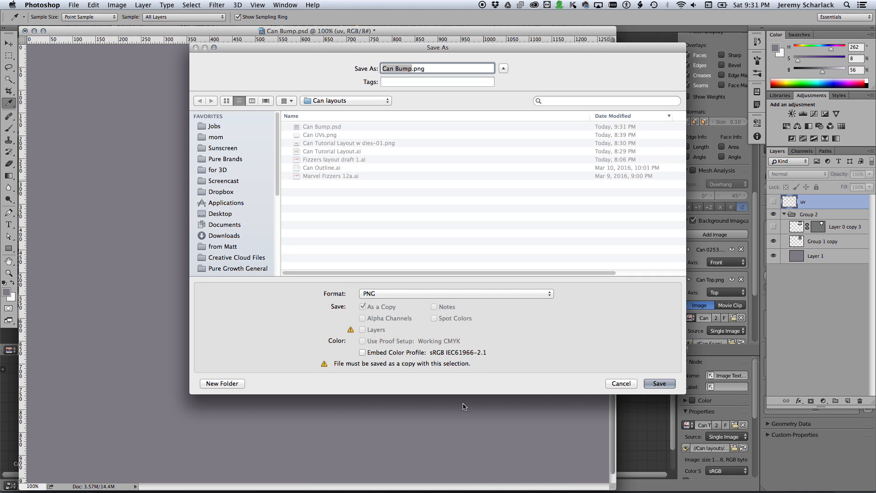
key("Return")
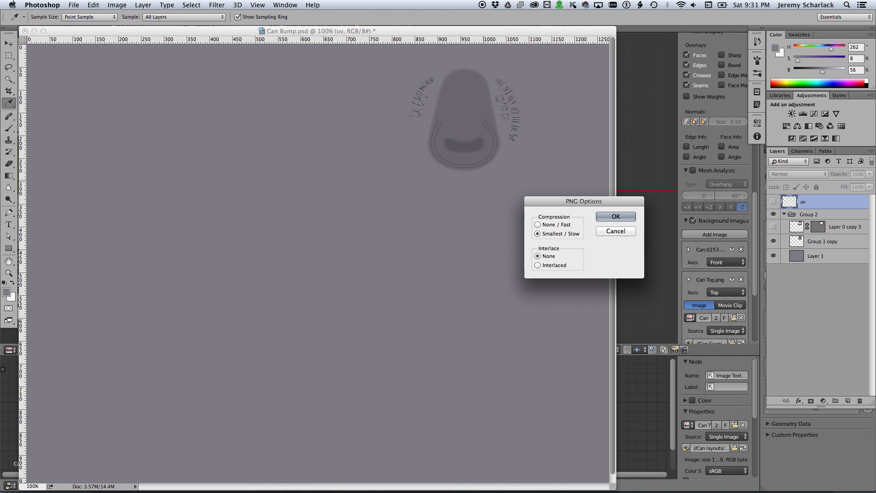
key("Return")
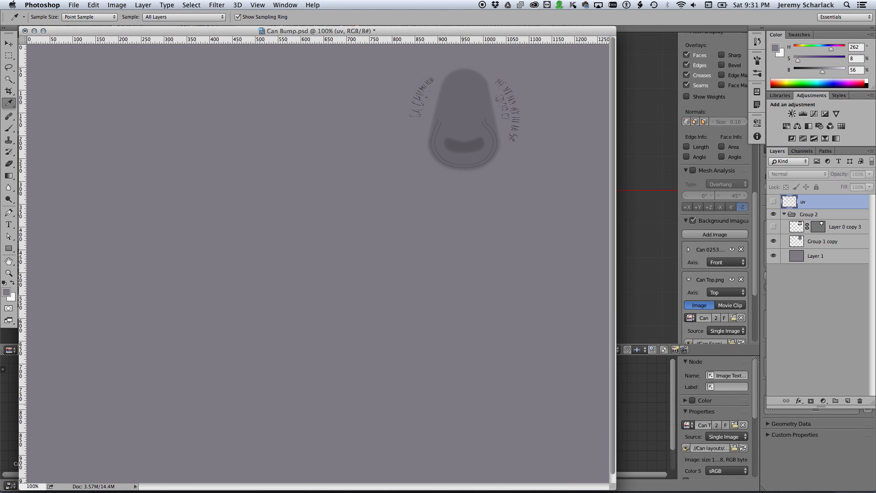
Step: Switch to Blender and enlarge the 3D viewport over the node editor and UV editor areas
left_click(630, 315)
scroll(527, 361, "down", 3)
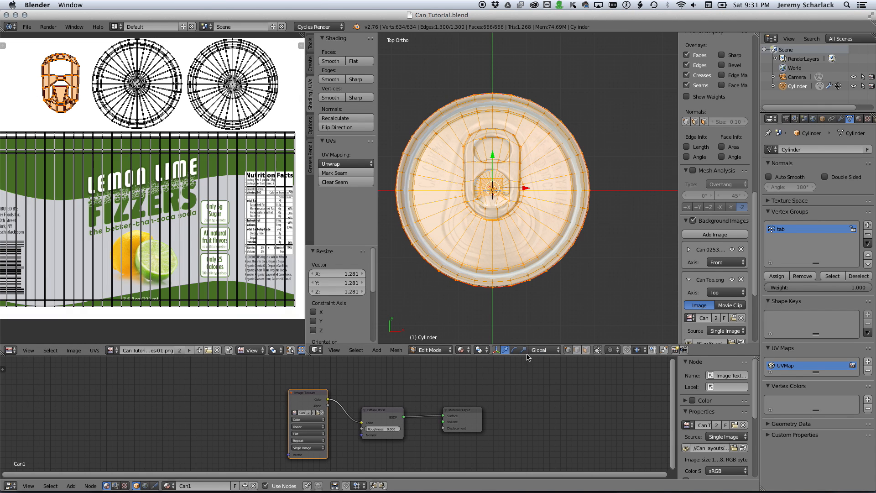
left_click_drag(411, 358, 412, 396)
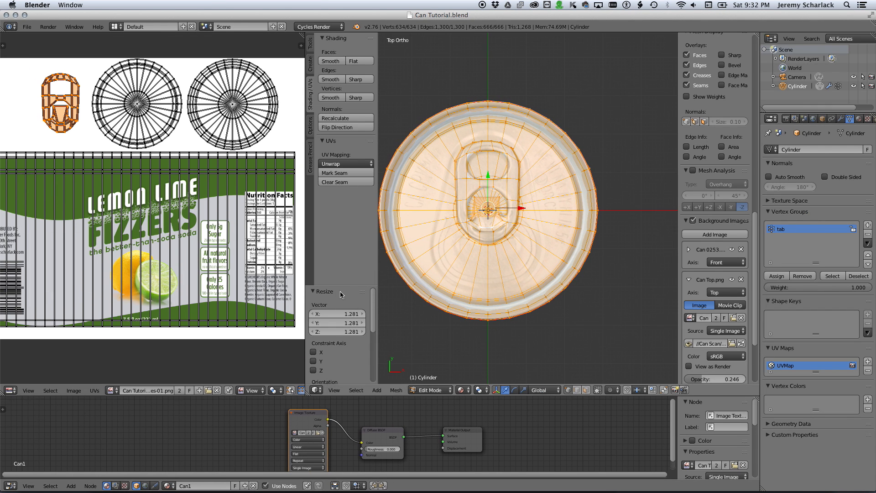
left_click_drag(307, 299, 143, 298)
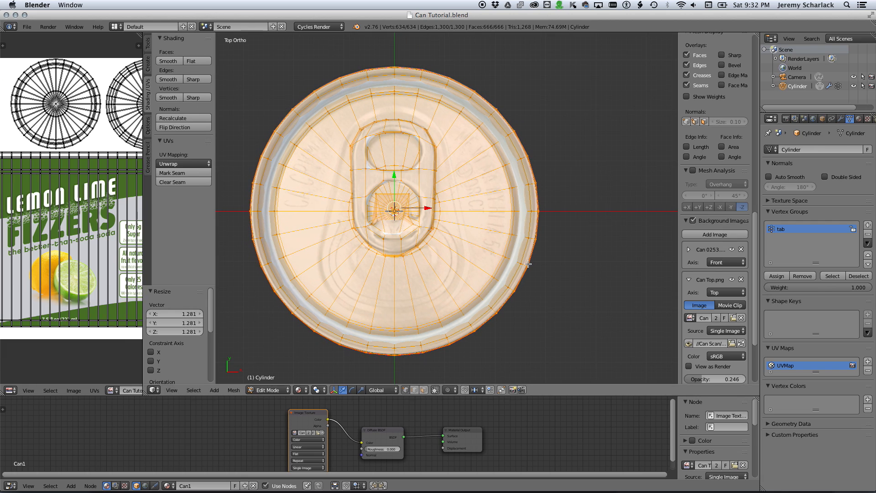
Step: Put the can in Object Mode, center the view on it, and hide the Can Top.png background image
key("Tab")
key("KP_Decimal")
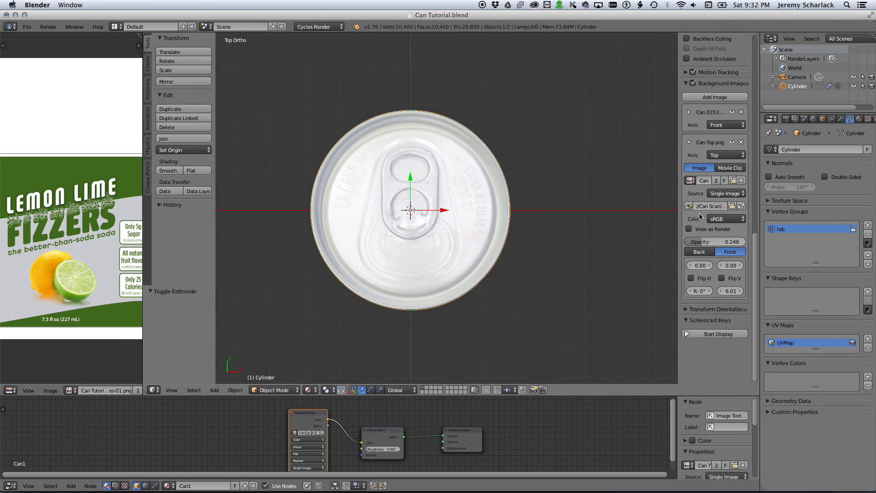
left_click(730, 142)
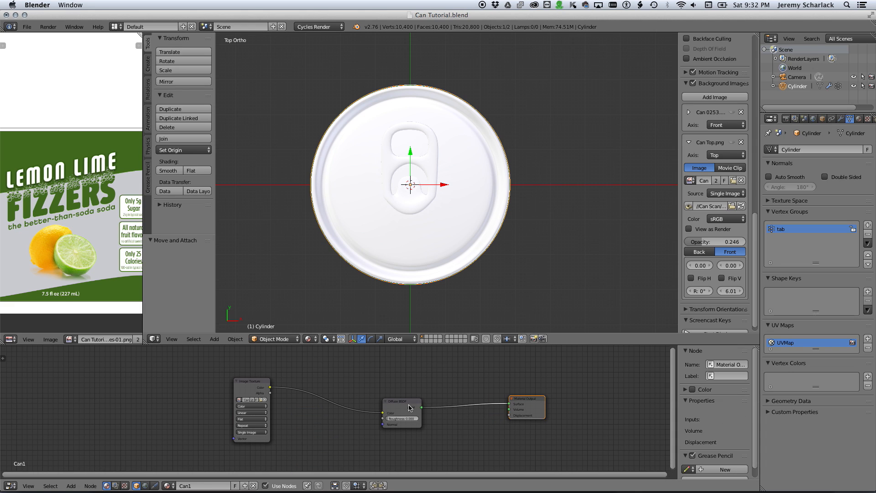
Step: Unlink the Image Texture from the Diffuse BSDF color input and delete the Diffuse BSDF node
left_click_drag(409, 407, 427, 405)
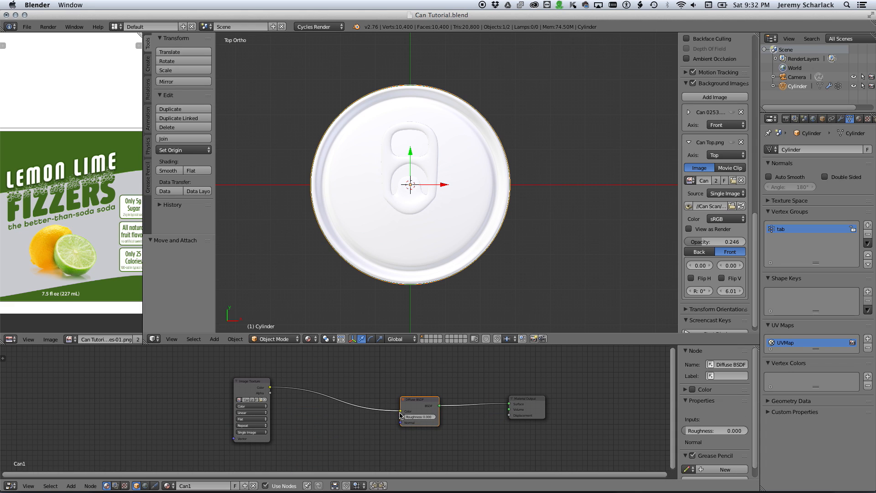
left_click_drag(400, 413, 406, 411)
left_click(406, 411)
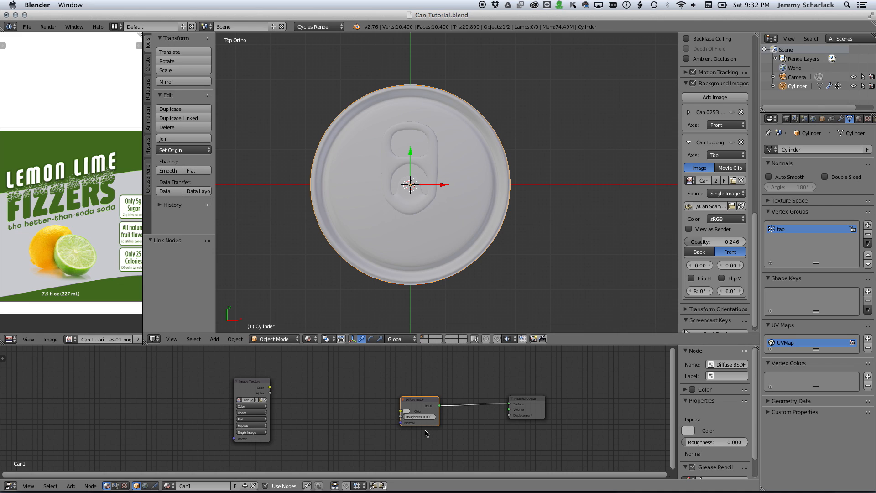
key("x")
Step: Add a Glossy BSDF shader between the Image Texture and Material Output nodes and slightly darken its color
key("shift+a")
mouse_move(413, 406)
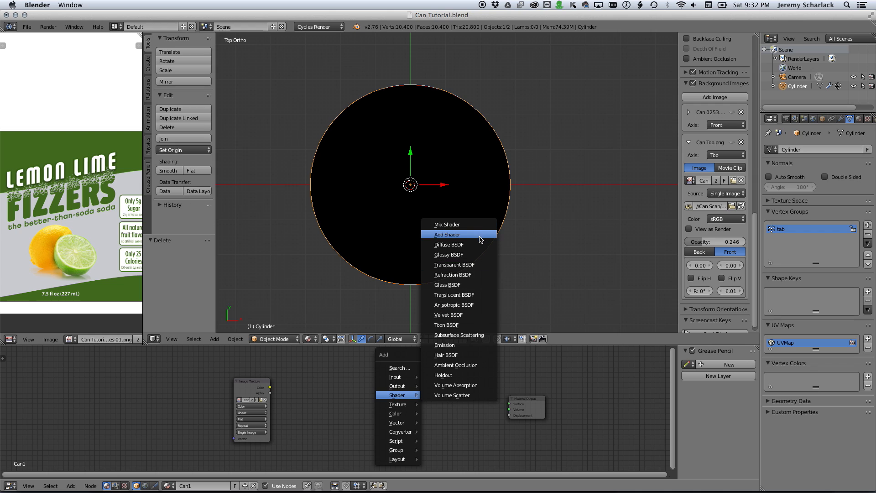
left_click(475, 253)
left_click(391, 397)
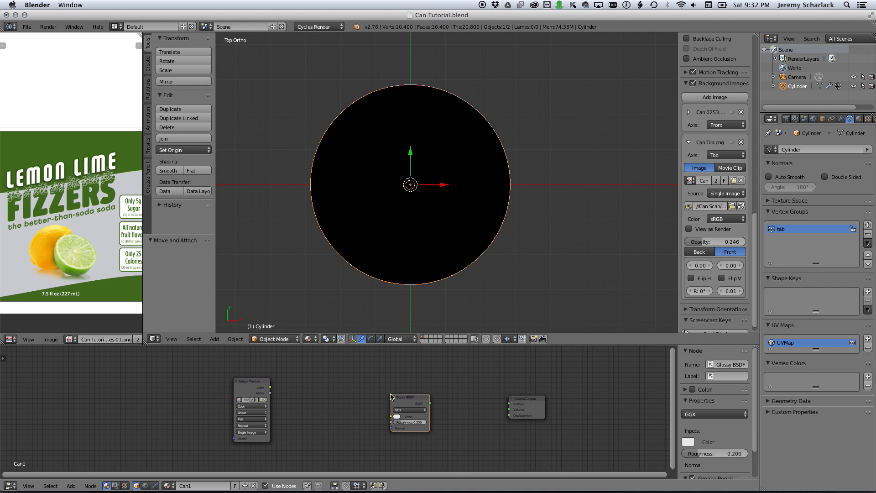
left_click(396, 416)
left_click_drag(438, 345, 438, 348)
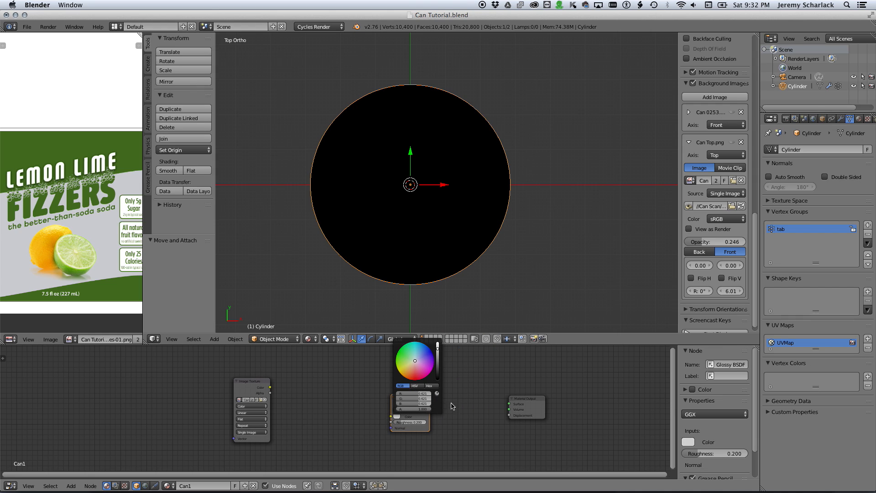
Step: Link the Glossy BSDF to the Material Output's Surface, move it closer to the output, and set its distribution to Beckmann
scroll(452, 407, "up", 5)
middle_click_drag(565, 411, 368, 371)
scroll(276, 409, "up", 1)
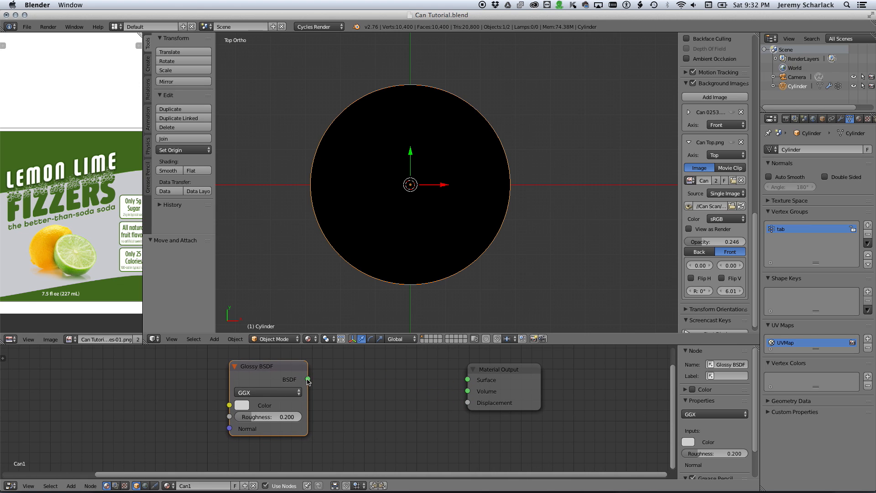
left_click_drag(308, 380, 468, 379)
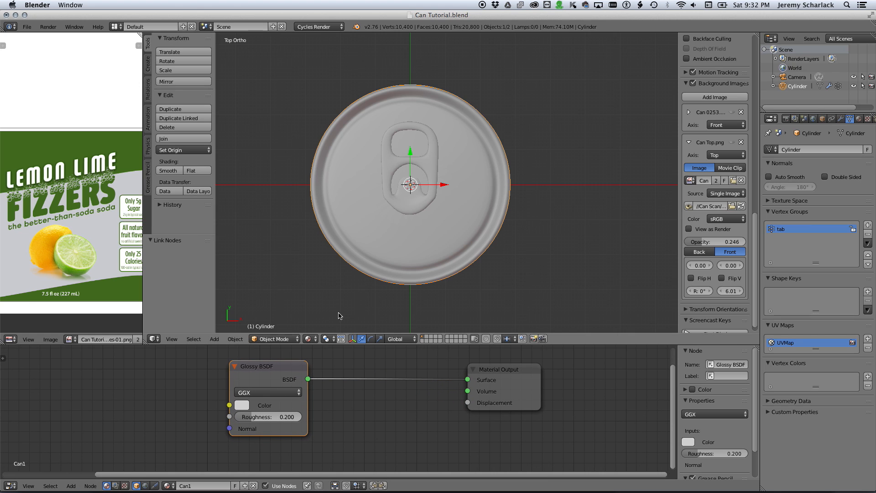
left_click_drag(300, 368, 402, 370)
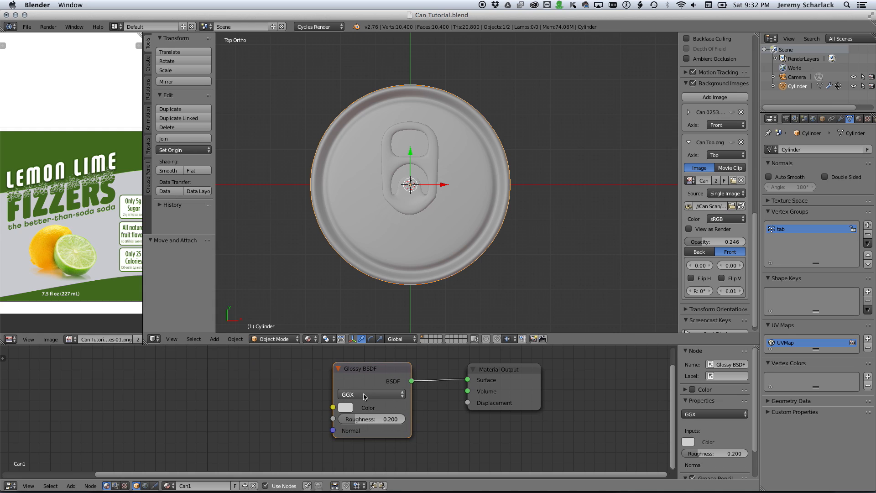
left_click(363, 395)
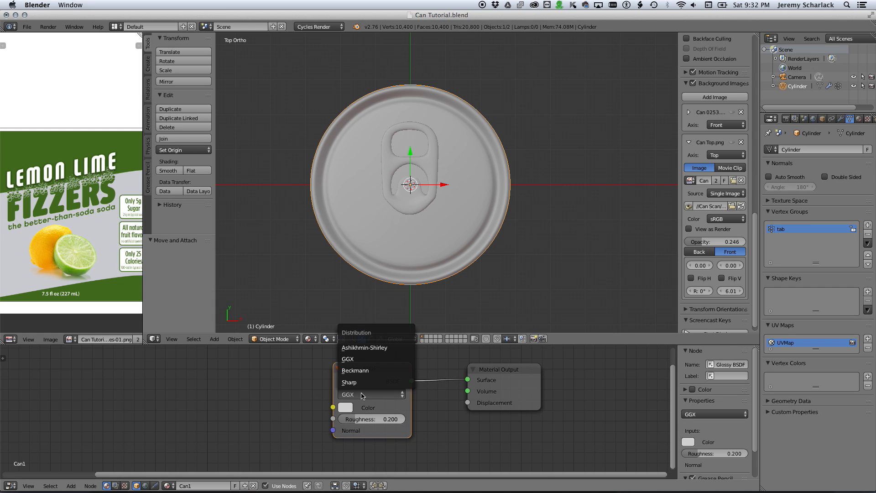
left_click(363, 370)
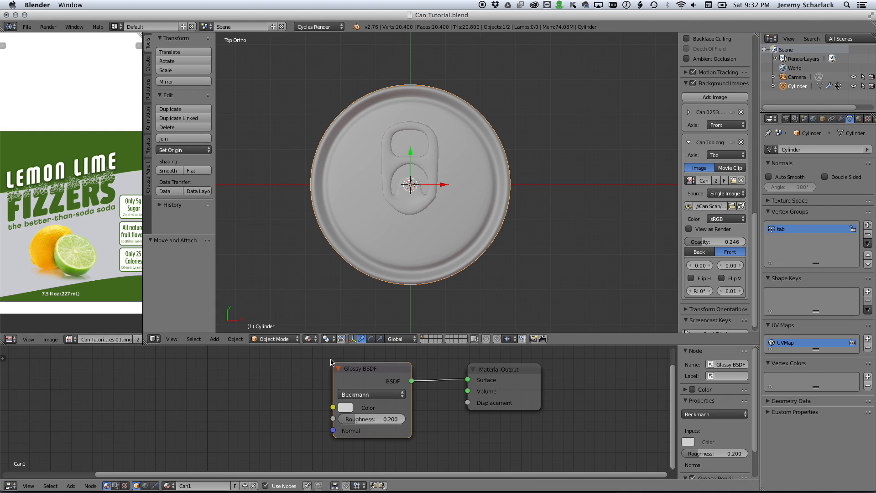
left_click(333, 436)
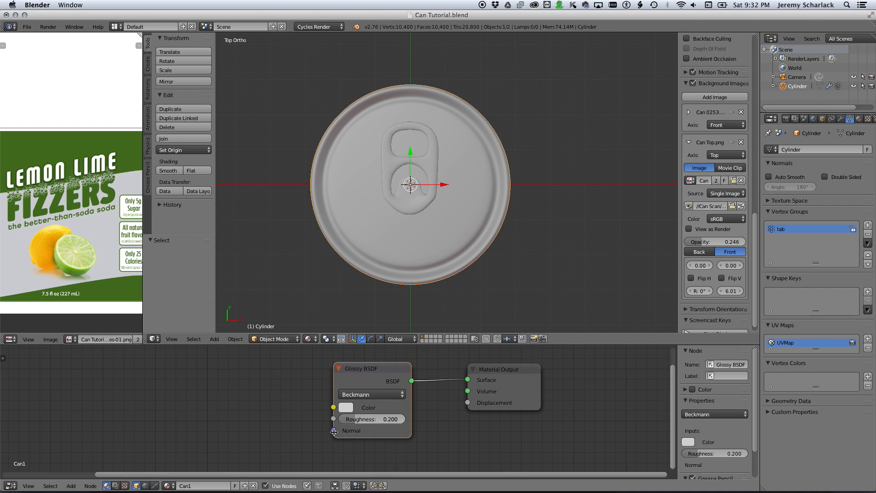
Step: Move the existing label texture node aside and place a new Image Texture node between it and the Glossy BSDF
left_click_drag(333, 431, 294, 431)
middle_click_drag(224, 385, 354, 385)
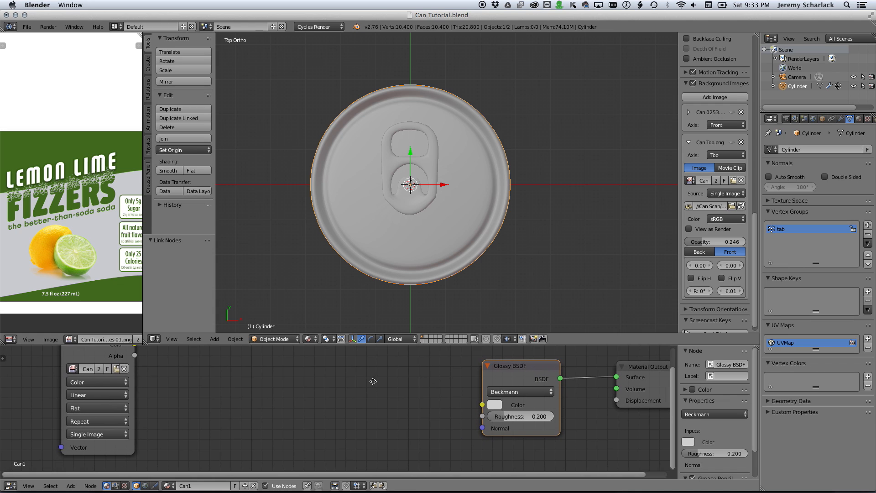
left_click_drag(84, 362, 27, 366)
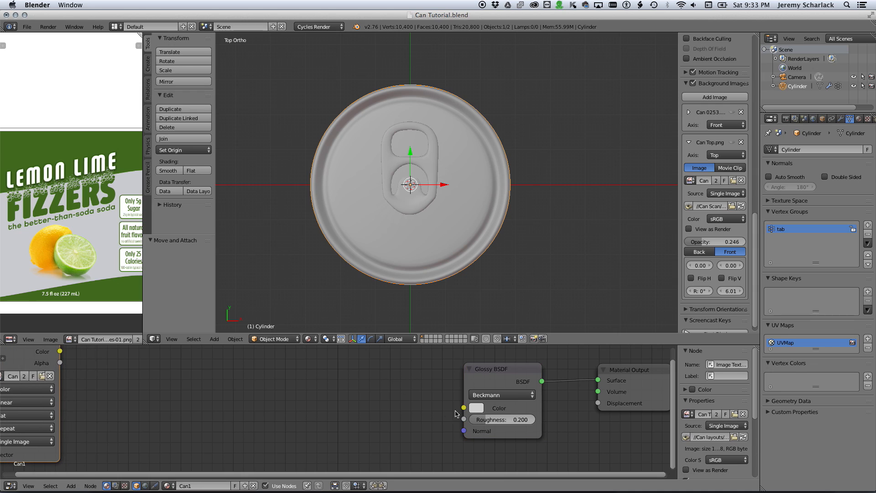
key("shift+a")
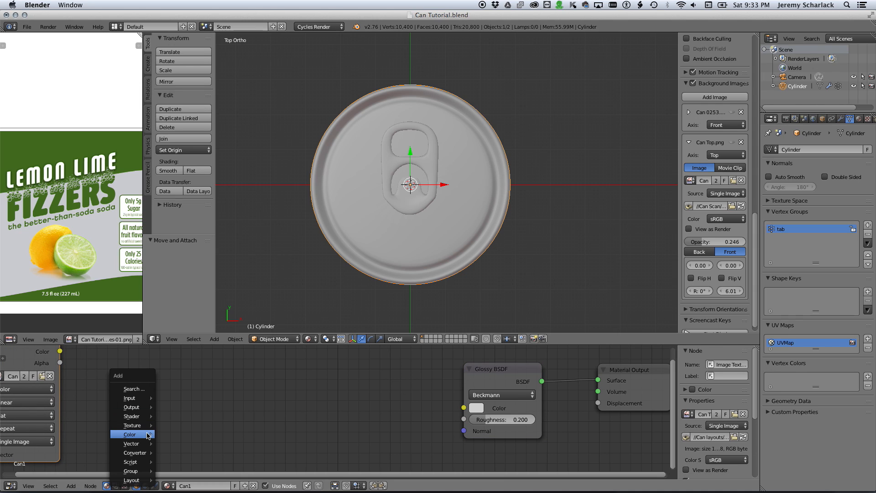
mouse_move(147, 434)
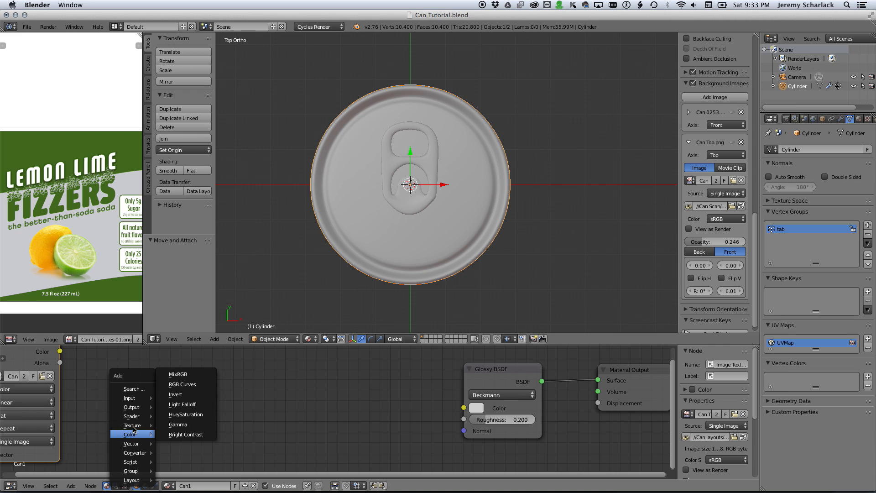
left_click(182, 318)
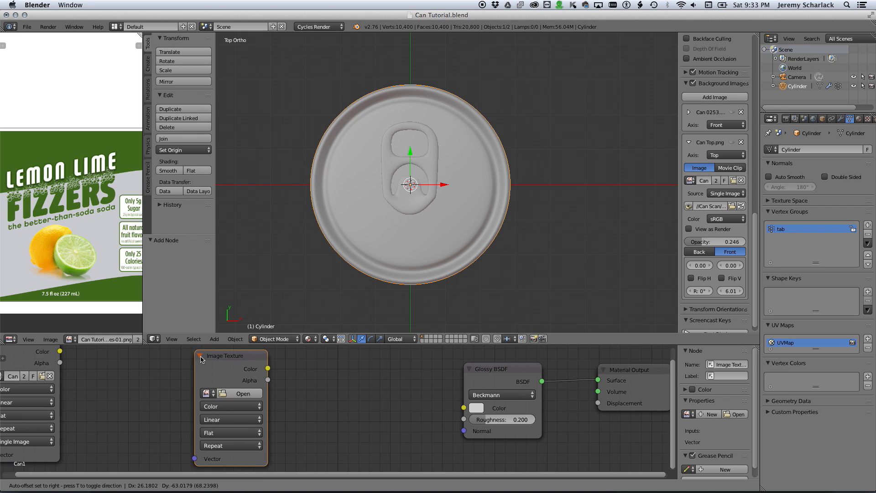
left_click(196, 360)
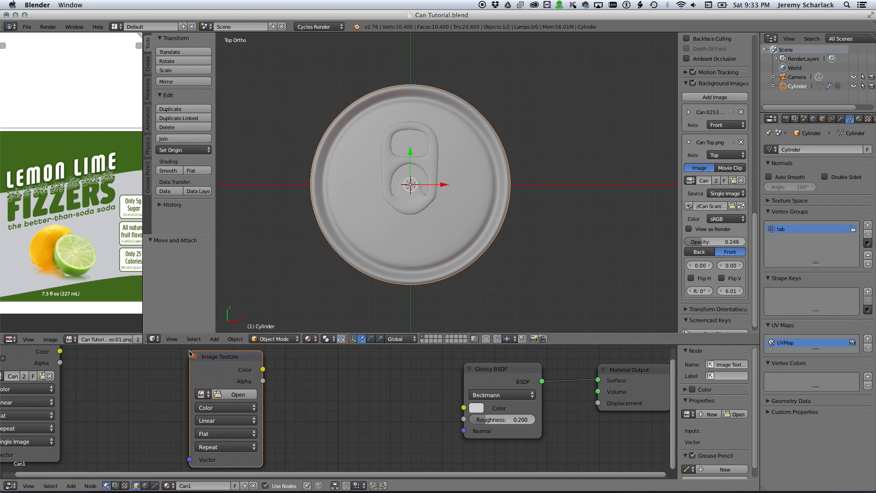
Step: Load Can Bump.png from the Can layouts folder into the new Image Texture and set it to Non-Color Data
left_click(229, 397)
left_click(146, 82)
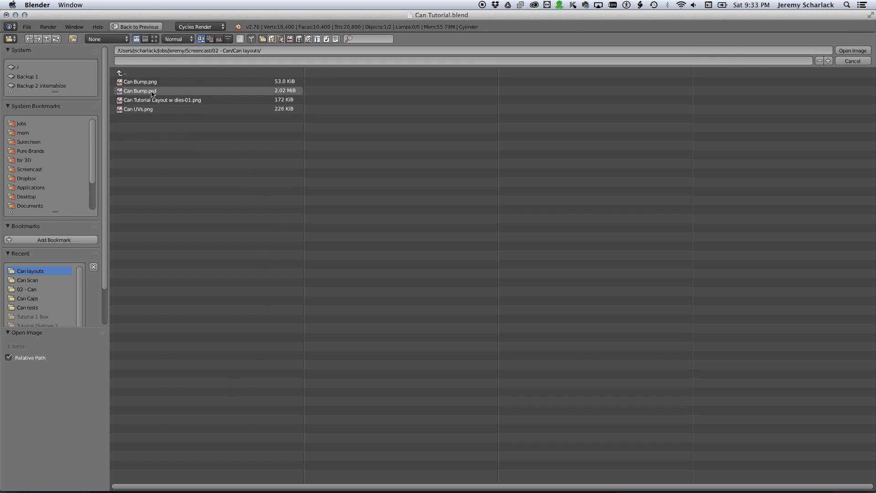
double_click(148, 82)
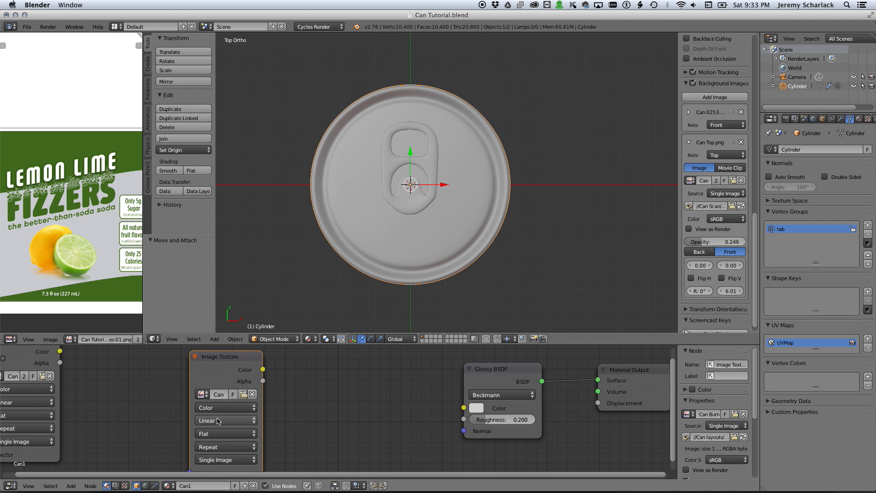
left_click(220, 407)
left_click(225, 384)
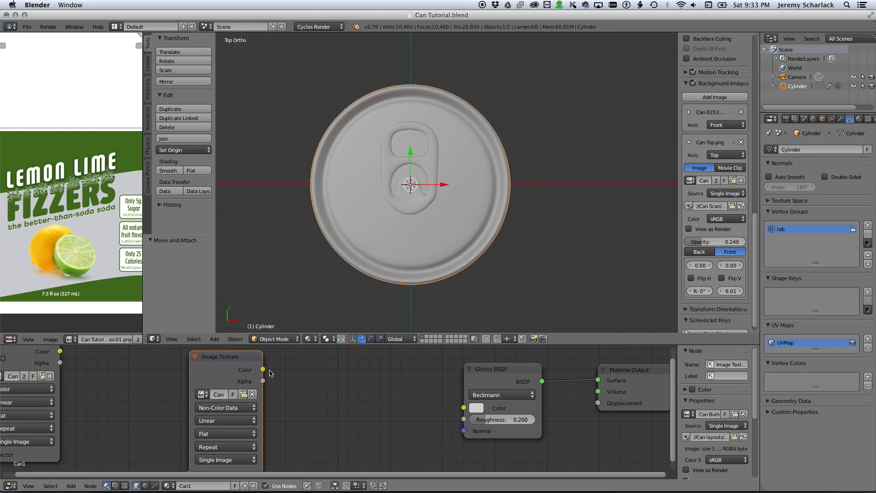
Step: Add a Bump node, linking the bump image's Color to its Height and its Normal output to the Glossy BSDF's Normal
left_click_drag(232, 363, 198, 362)
key("shift+a")
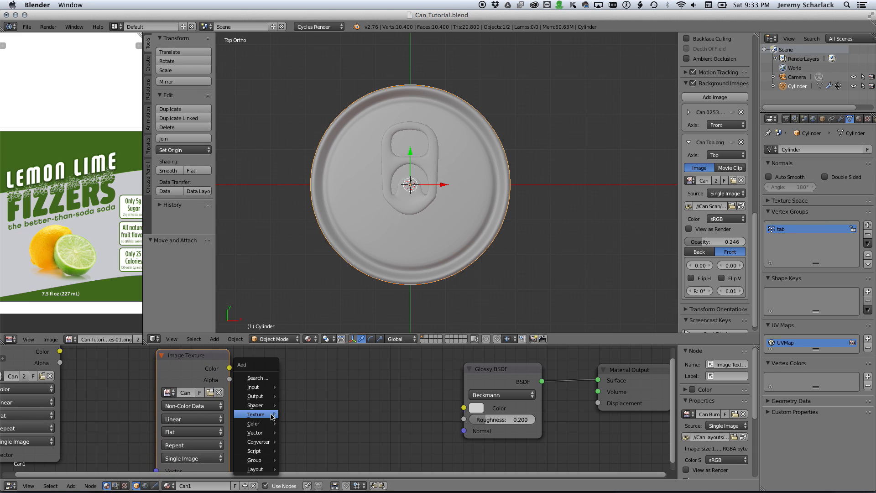
mouse_move(264, 434)
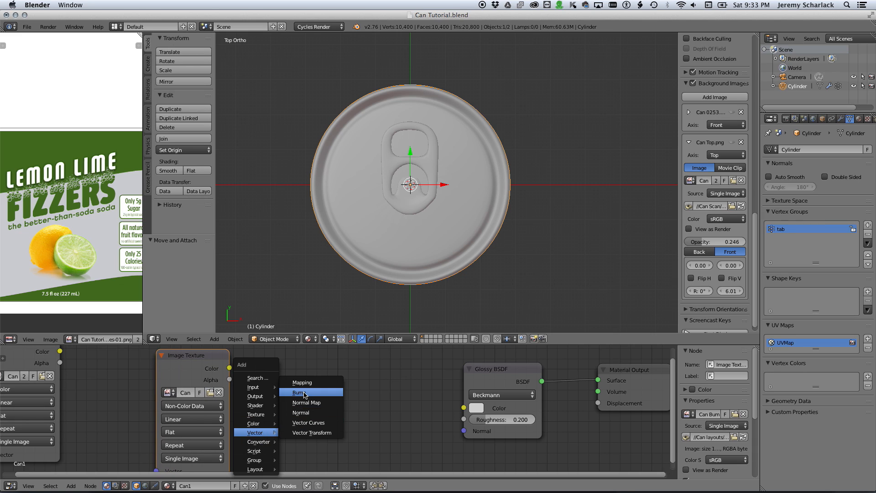
left_click(284, 368)
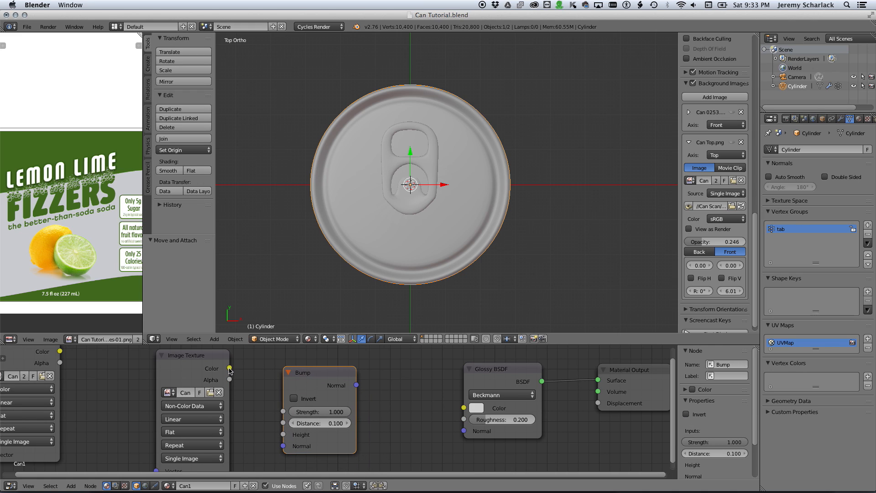
left_click_drag(230, 368, 283, 435)
left_click_drag(356, 386, 464, 431)
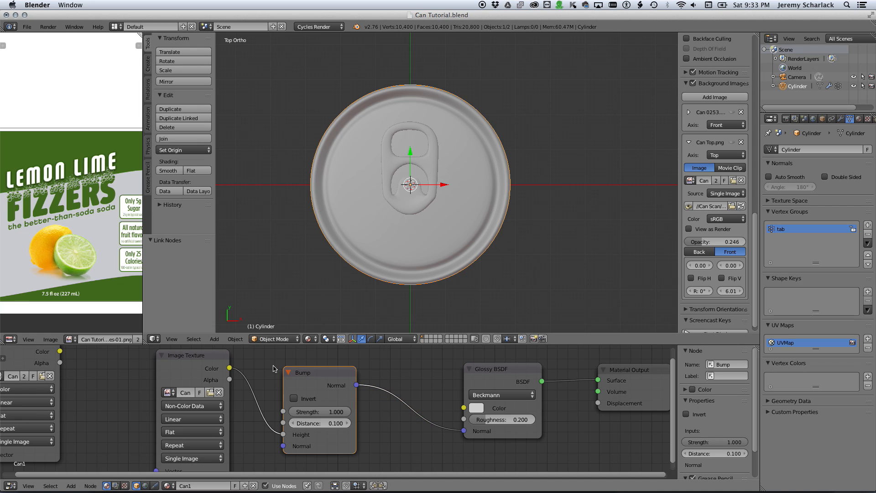
Step: Switch the node editor to the World, enable its nodes, and add an Environment Texture node before the Background node
scroll(375, 308, "down", 1)
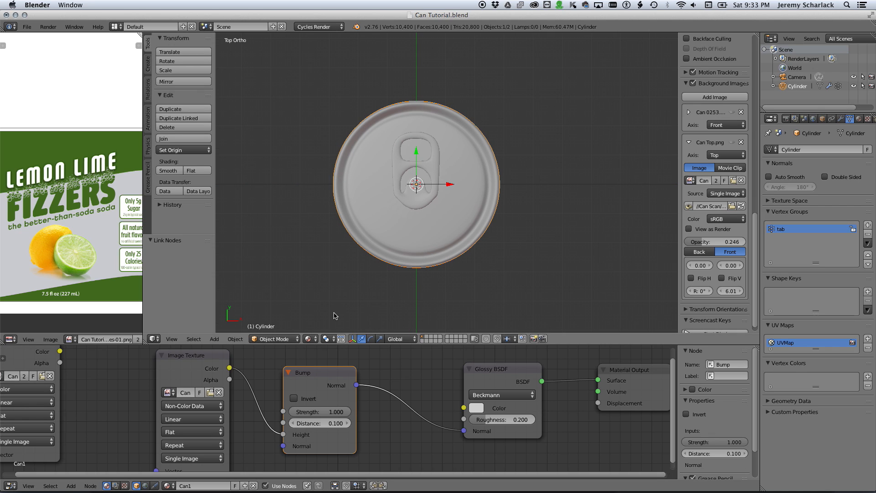
scroll(370, 385, "down", 1)
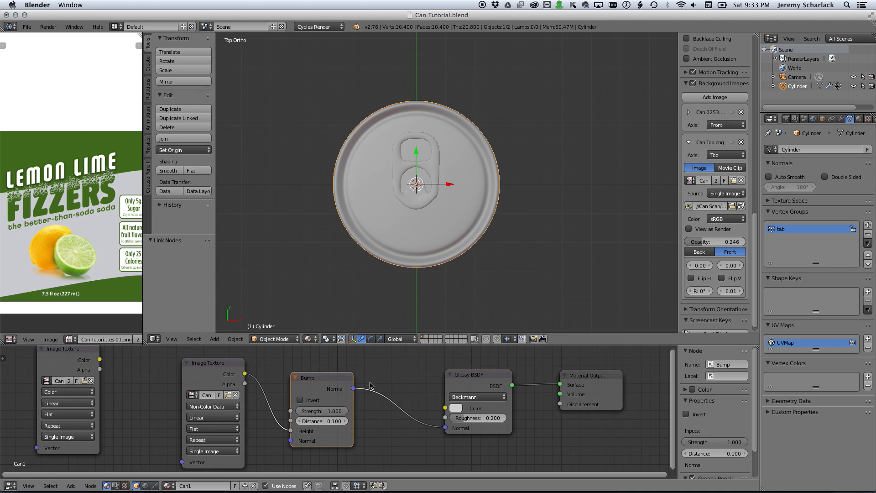
left_click(146, 486)
left_click(266, 485)
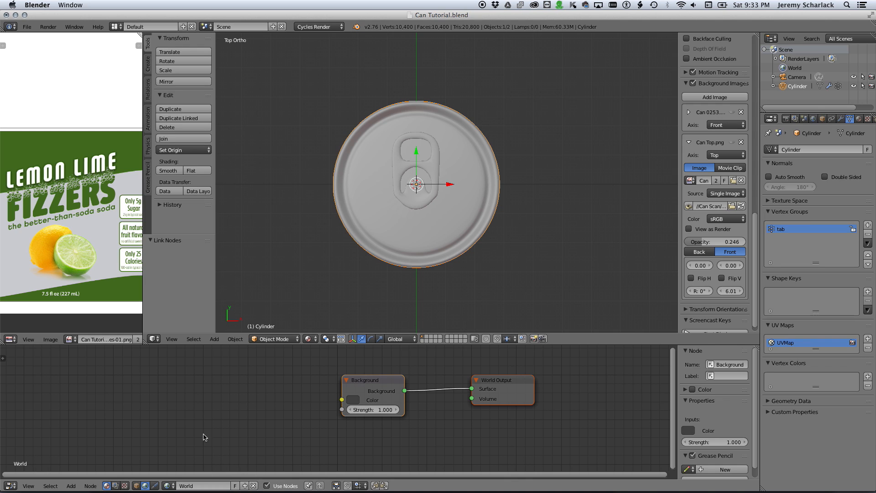
key("shift+a")
mouse_move(166, 422)
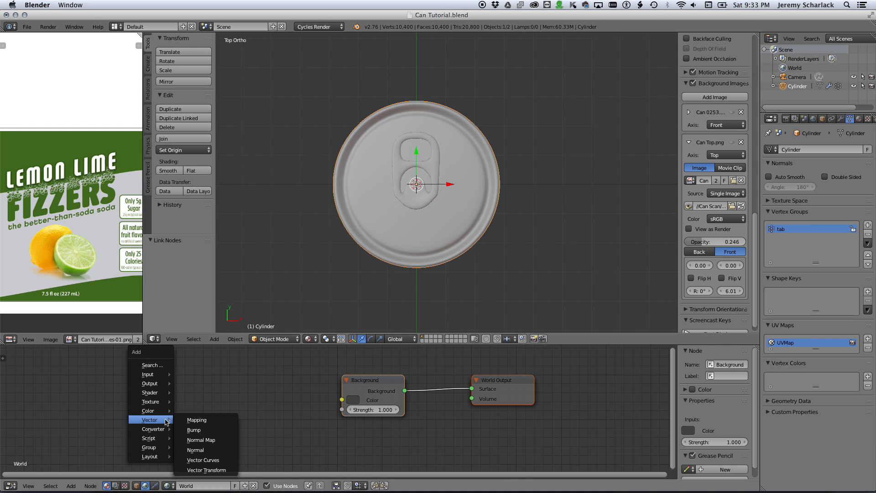
mouse_move(153, 402)
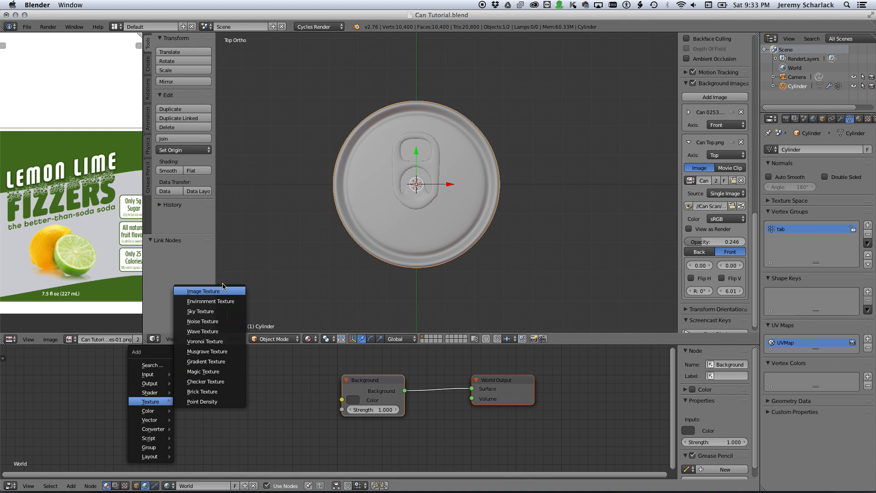
left_click(221, 301)
left_click(215, 378)
Step: Load BackLight_2K_31.jpg from the BackLight_2K folder under Documents/VideoCopilot/Materials/Environment/BackLight_Environments into the Environment Texture
left_click(258, 413)
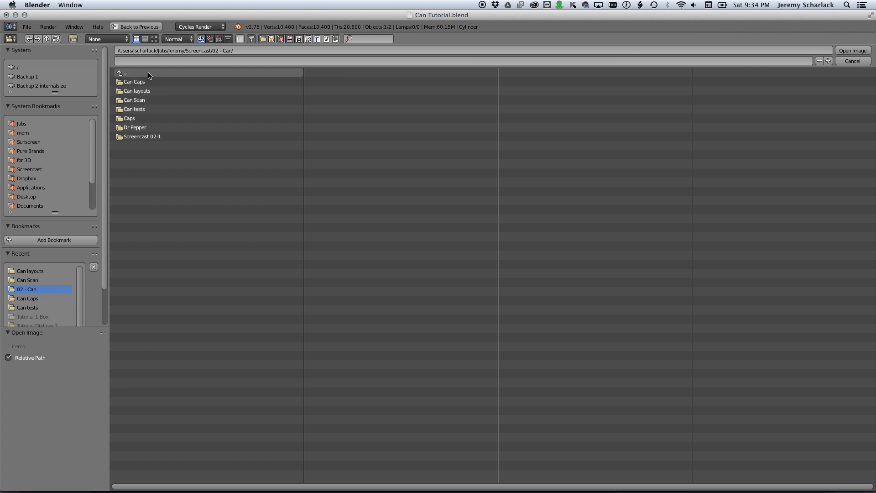
left_click(148, 74)
left_click(29, 206)
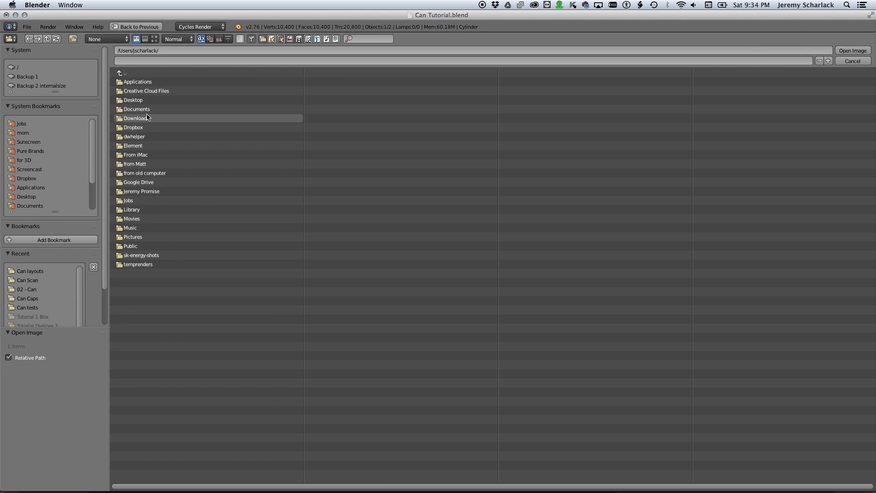
left_click(137, 118)
left_click(137, 173)
left_click(142, 82)
left_click(141, 81)
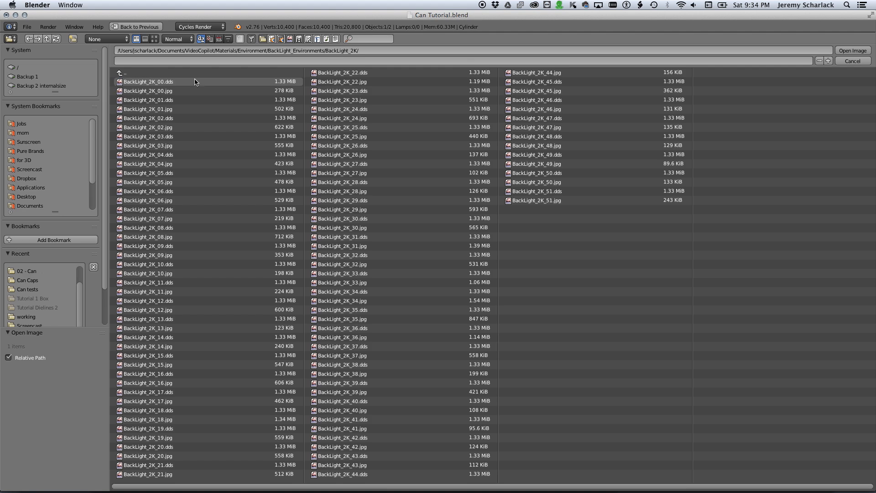
left_click(154, 39)
scroll(410, 274, "down", 4)
double_click(422, 392)
Step: Link the Environment Texture's Color to the Background color and set the 3D viewport shading to Rendered
left_click_drag(279, 392, 338, 404)
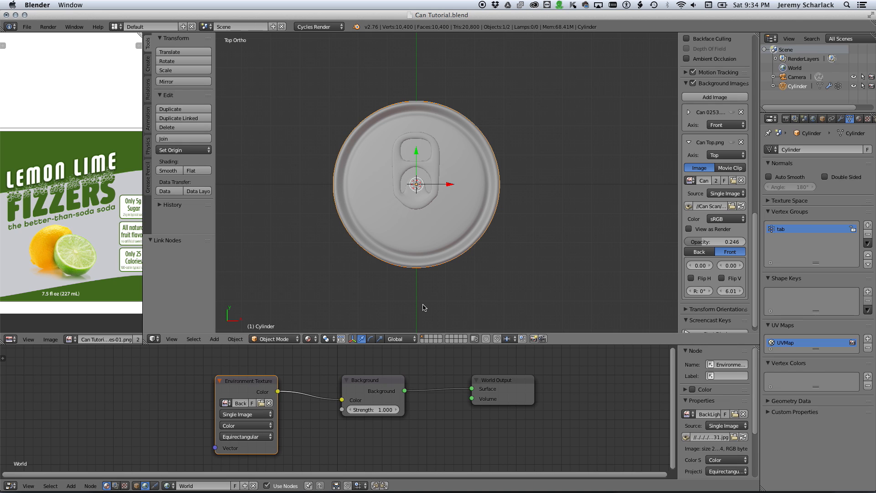
left_click(308, 338)
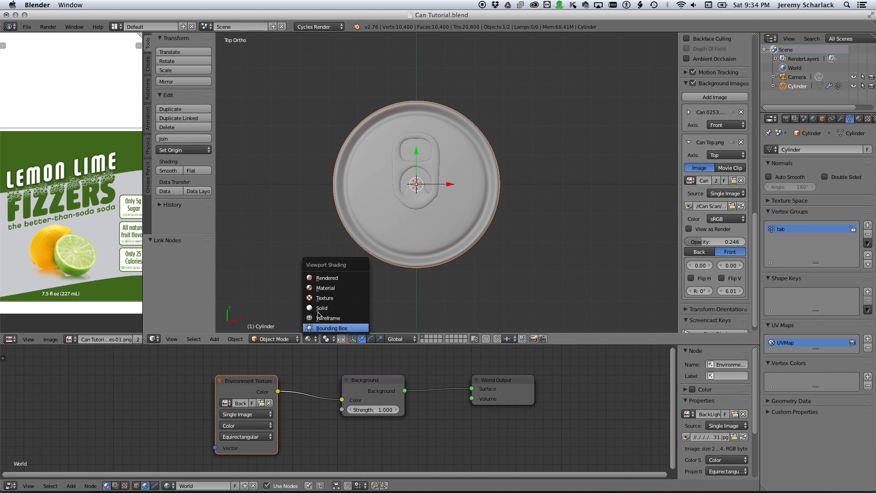
left_click(328, 278)
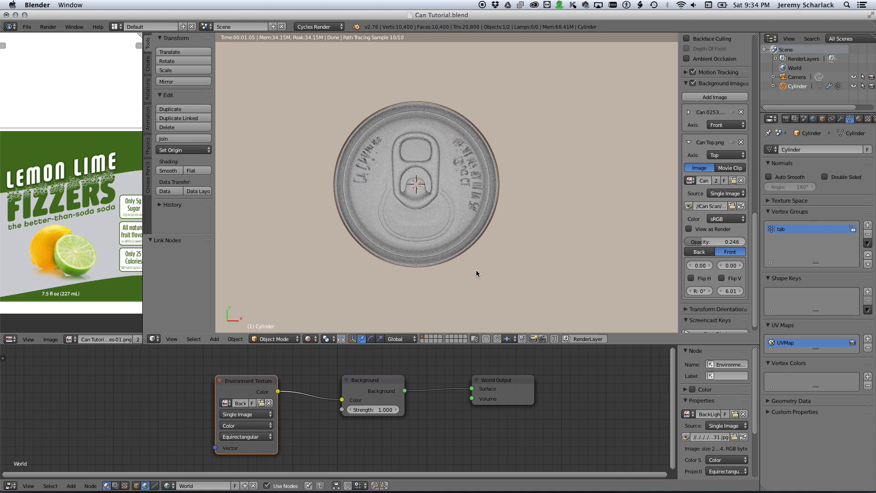
Step: Switch the rendered 3D view to perspective and inspect the can's lid and side against the environment image
middle_click_drag(475, 273, 470, 263)
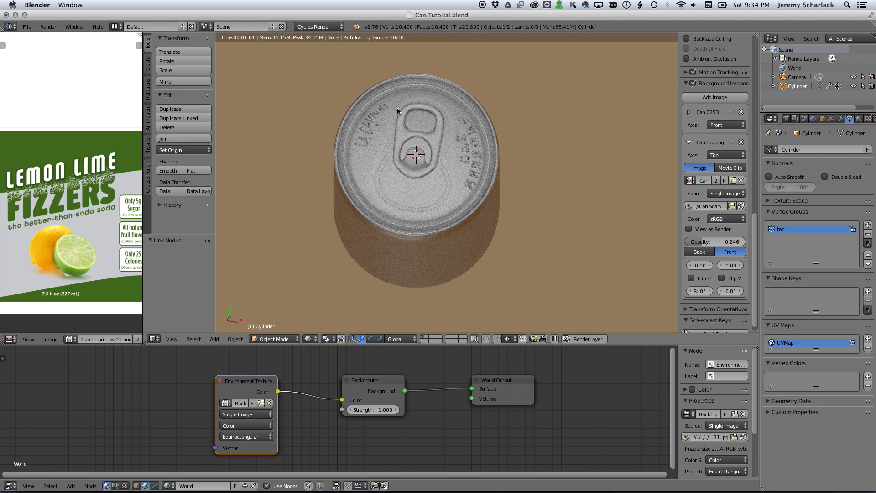
middle_click_drag(391, 250, 429, 274)
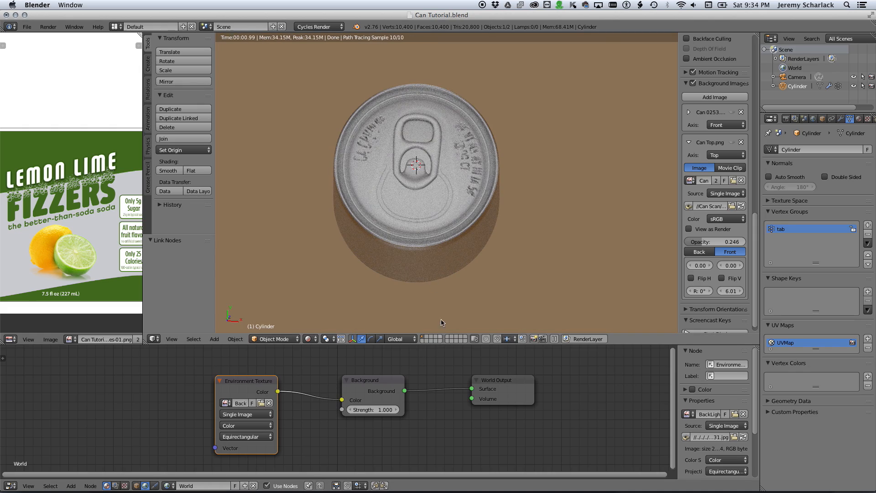
middle_click_drag(442, 303, 424, 356)
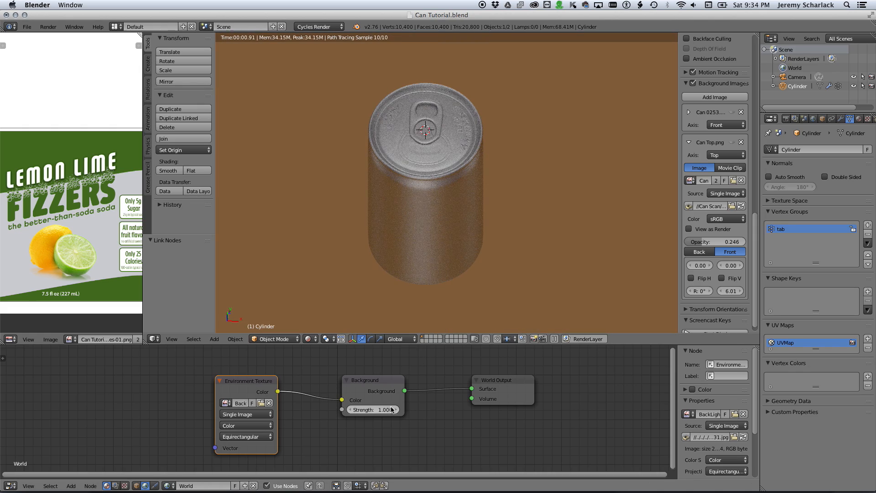
left_click(376, 380)
key("KP_5")
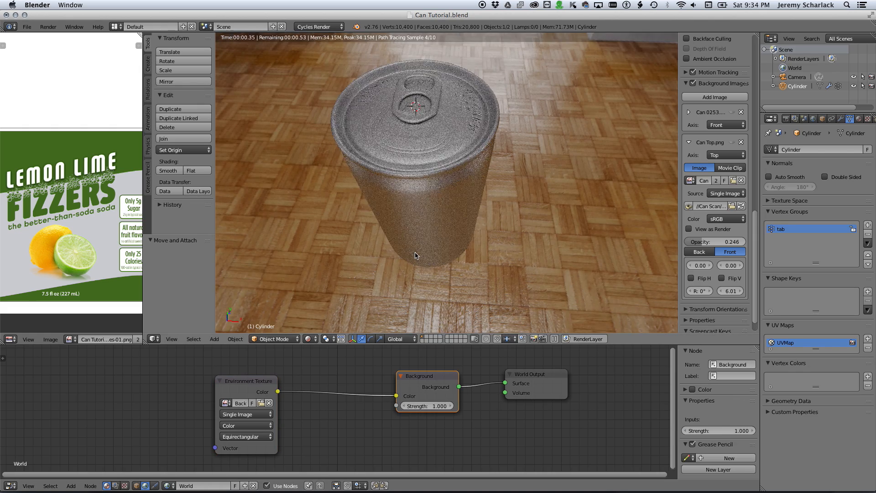
middle_click_drag(415, 255, 575, 244)
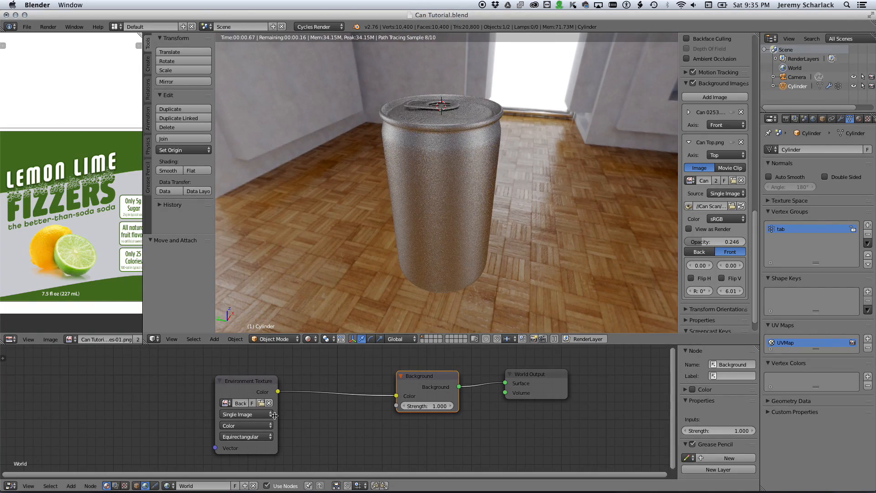
Step: In the Can1 material, link the label Image Texture's Color to the Glossy BSDF's Color and check the can
left_click_drag(258, 385, 322, 390)
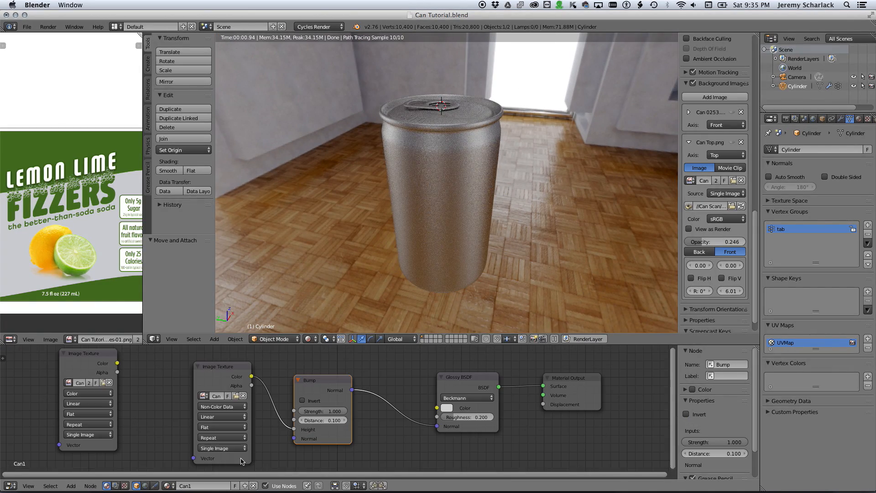
left_click_drag(118, 363, 437, 407)
middle_click_drag(429, 219, 442, 214)
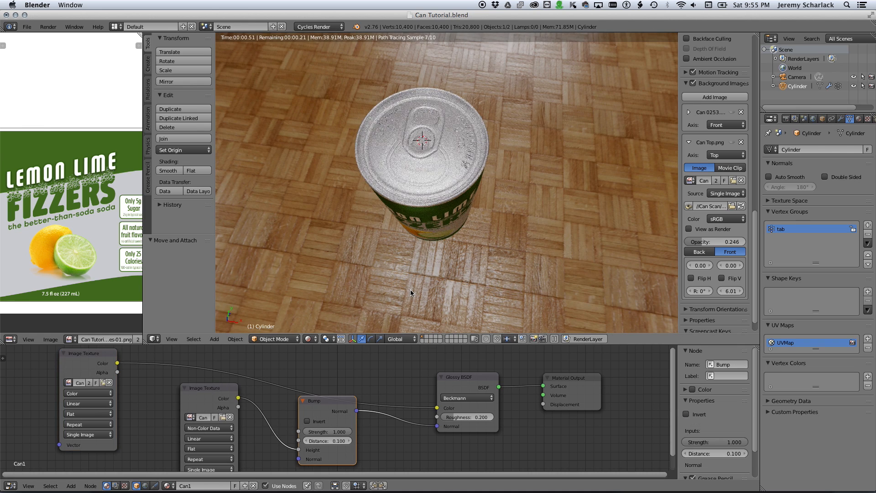
Step: Switch to Illustrator and hide the UV layer in Can Tutorial Layout.ai
key("super+Tab")
key("super+Tab")
key("super+Tab")
key("super+Tab")
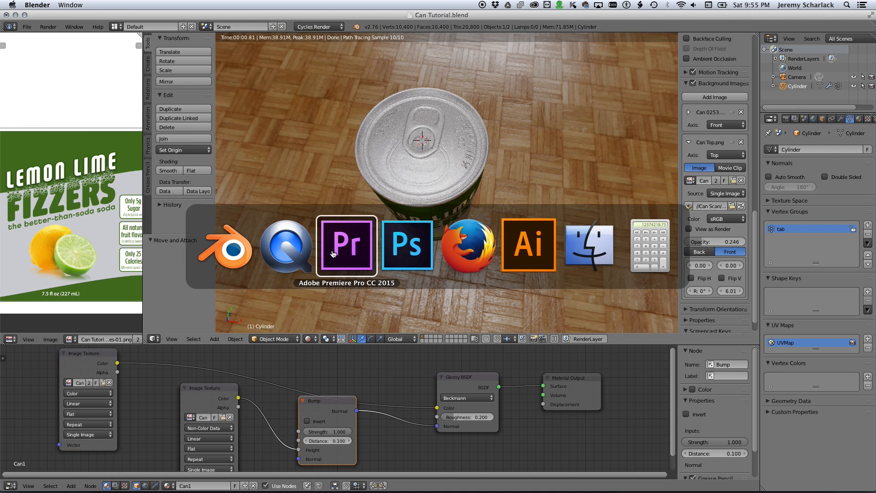
left_click(511, 254)
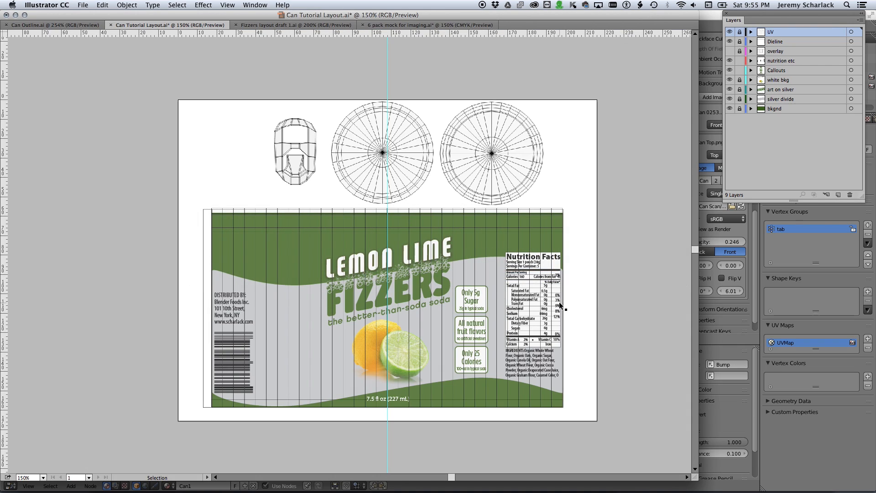
left_click(730, 31)
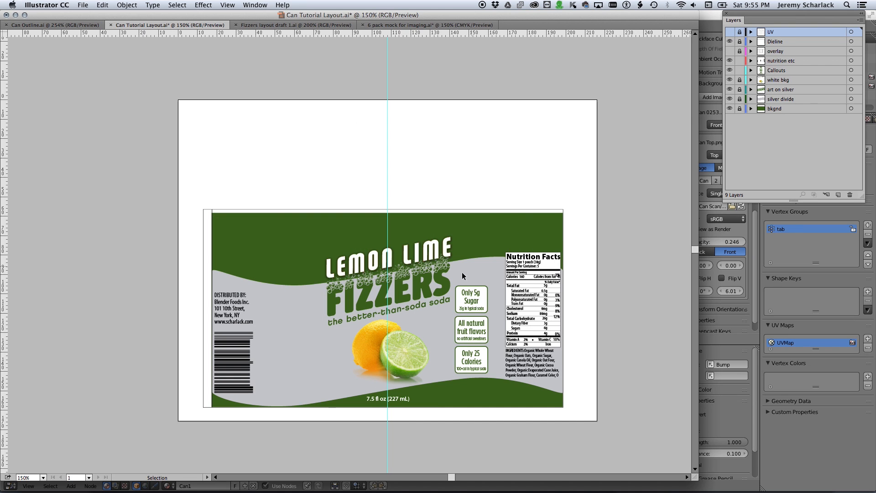
Step: Temporarily hide the nutrition etc, Callouts and white bkg layers to preview the artwork on silver, and restore them
left_click_drag(497, 287, 484, 237)
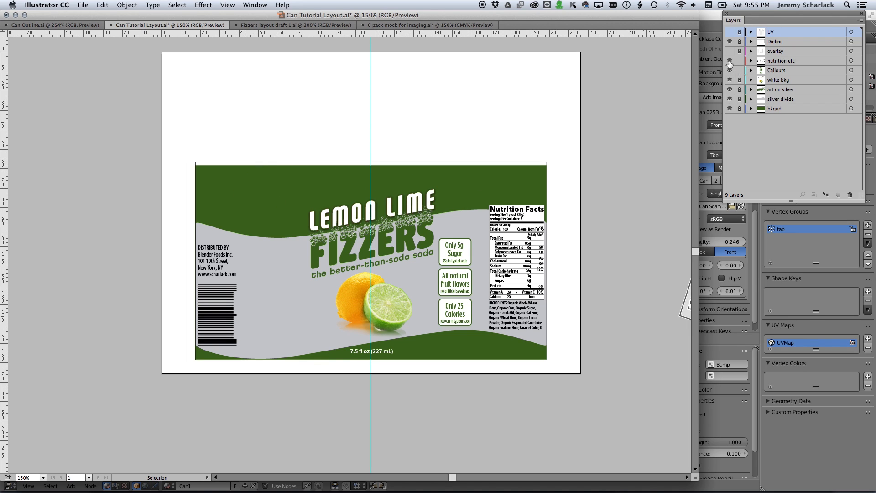
left_click_drag(729, 62, 729, 80)
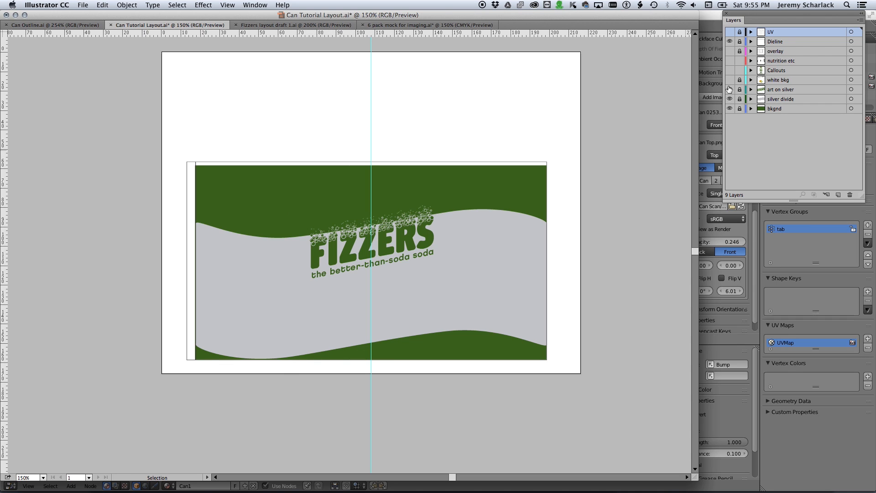
left_click_drag(729, 89, 730, 61)
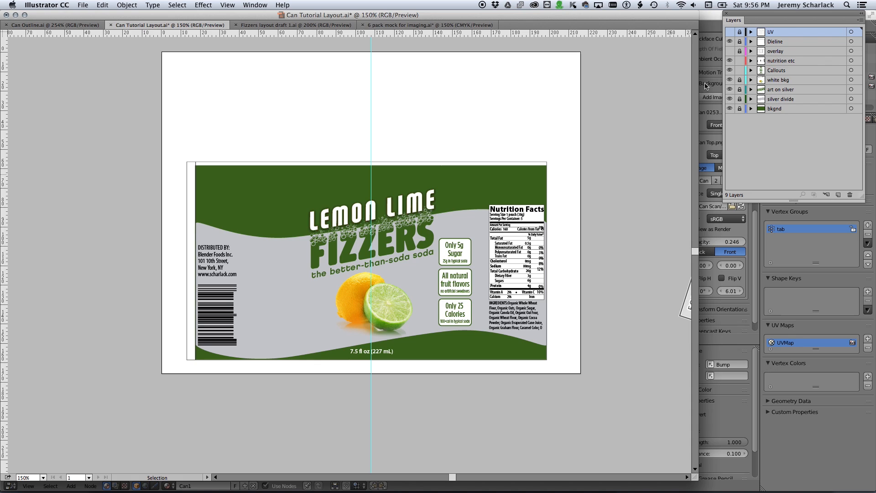
Step: Hide the silver divide, bkgnd, art on silver and Dieline layers and show the grid
left_click_drag(729, 99, 730, 108)
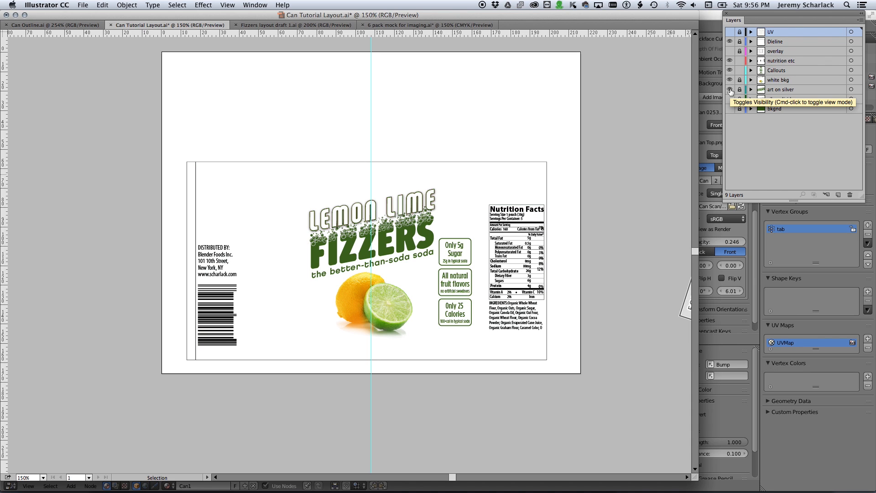
left_click(729, 89)
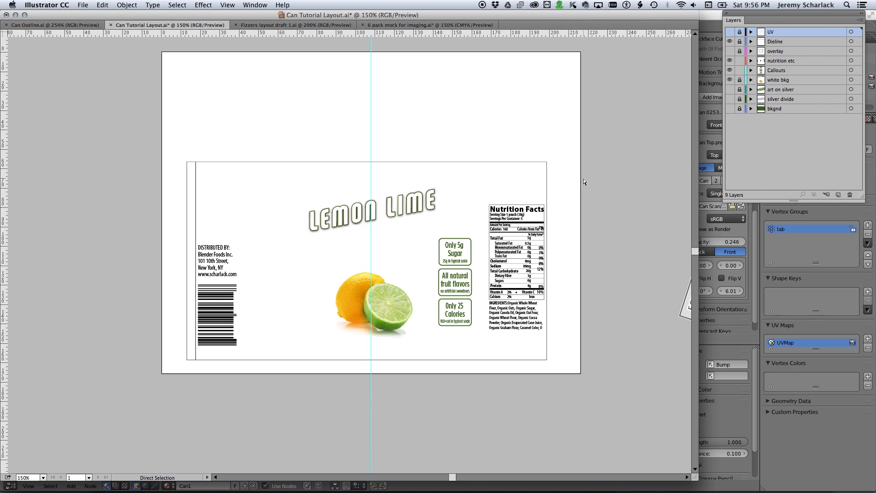
key("super+apostrophe")
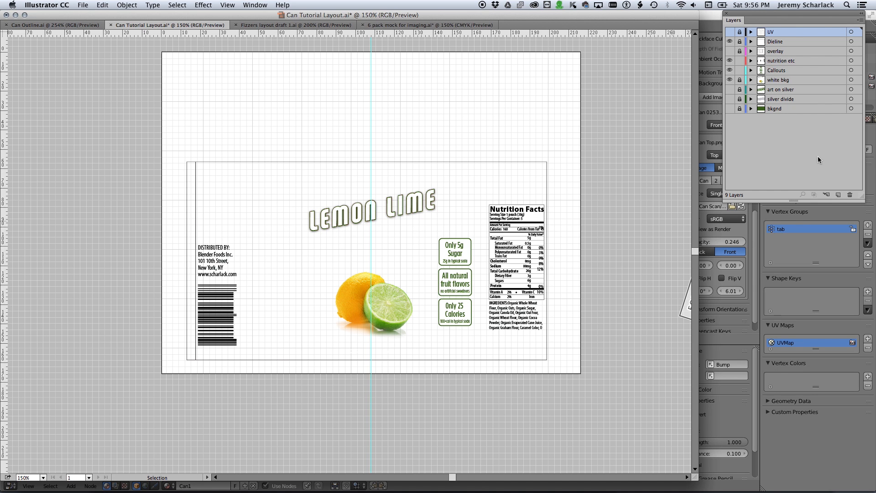
left_click(729, 42)
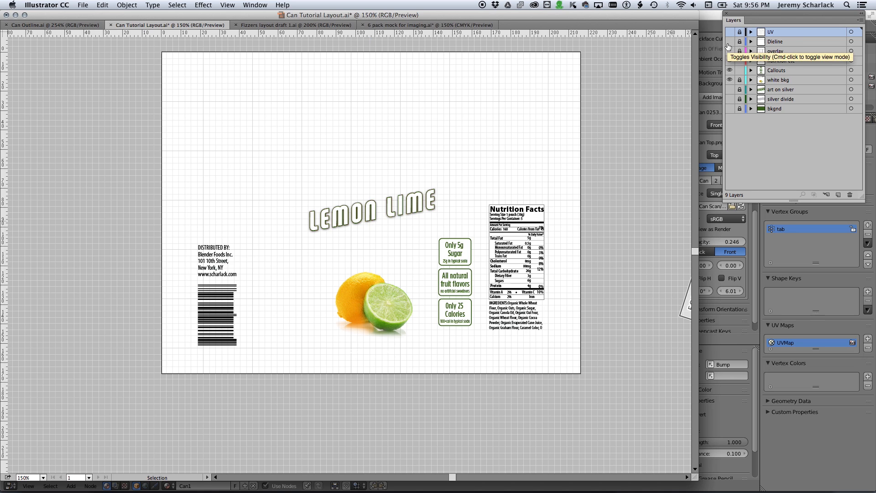
Step: Export the white-backed artwork as a PNG named "can layout white" in the Can layouts folder, using artboards
left_click(81, 5)
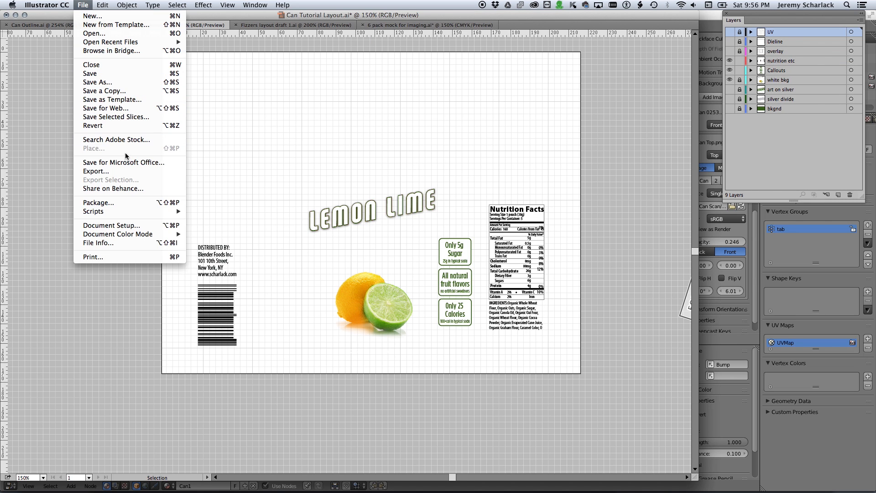
left_click(128, 175)
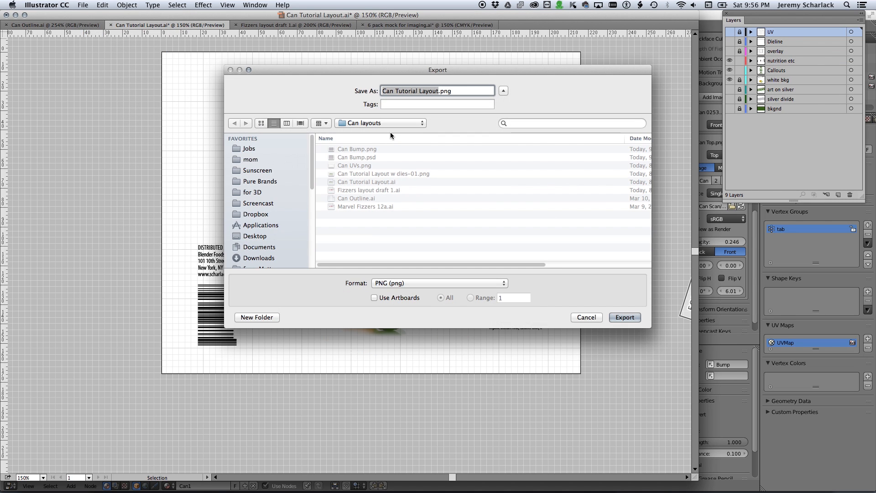
type("can layou")
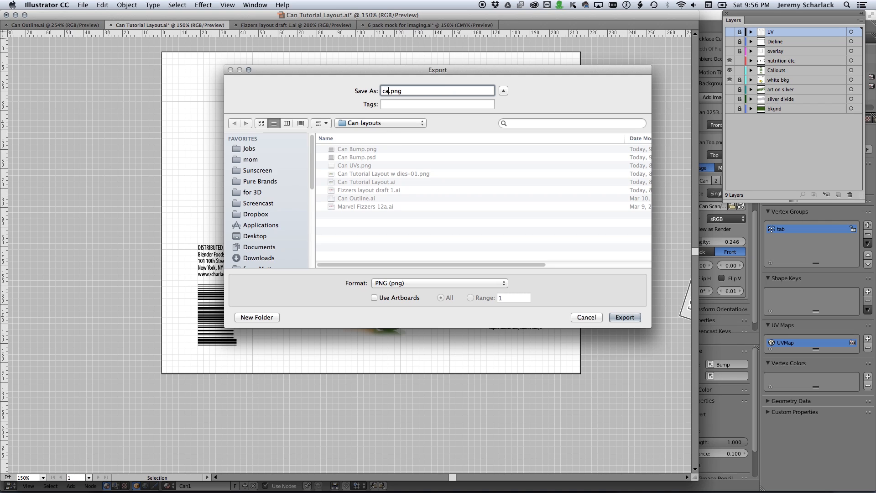
type("t white")
left_click(412, 298)
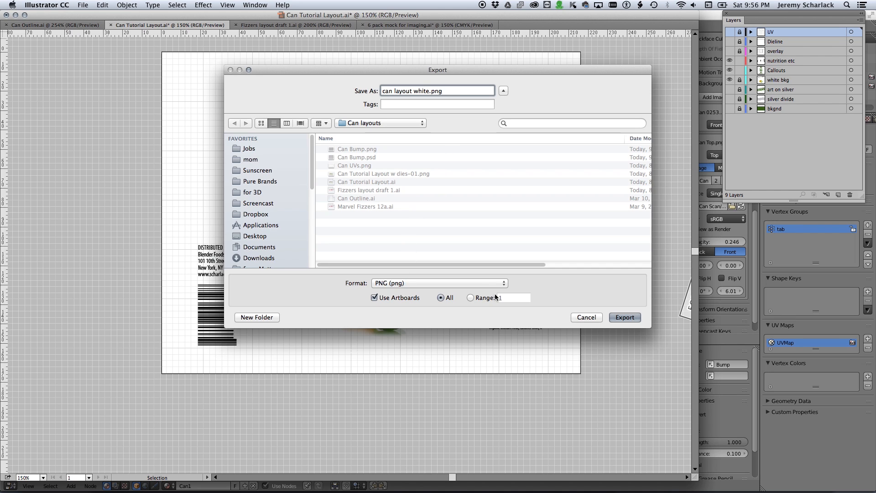
left_click(625, 317)
Step: Set the PNG resolution to High (300 ppi) and the background color to Transparent, and finish the export
left_click(93, 89)
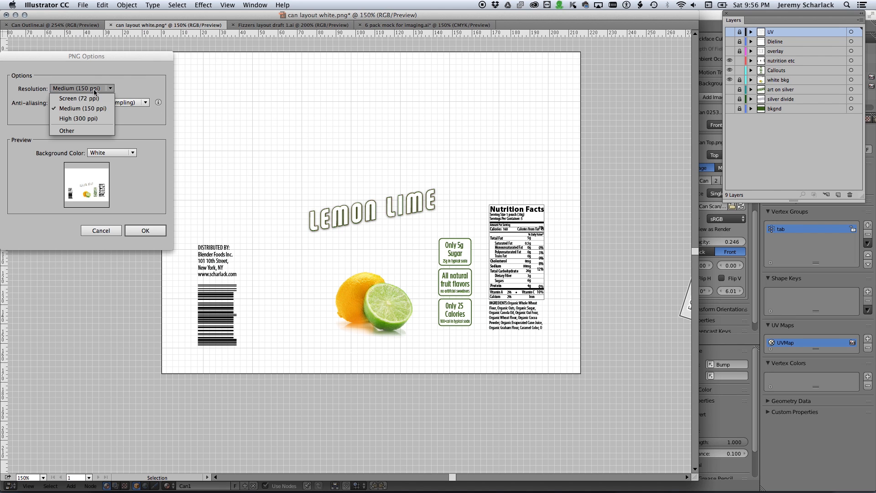
left_click(91, 112)
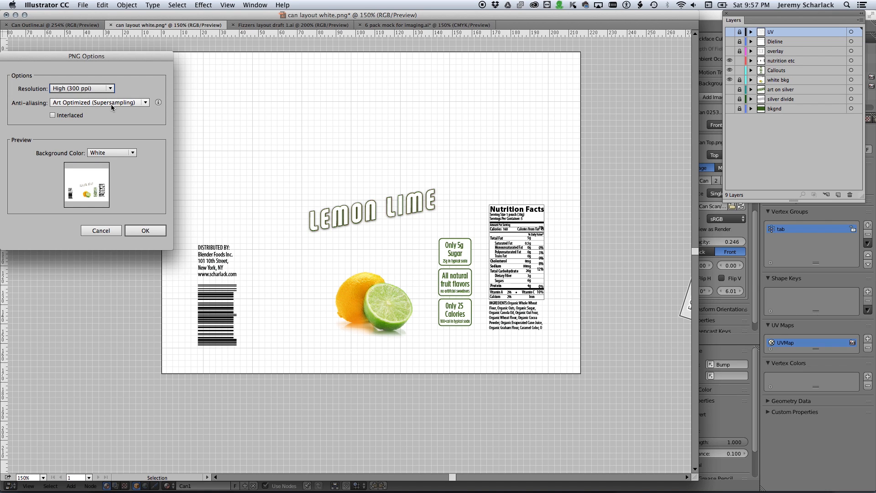
left_click(119, 153)
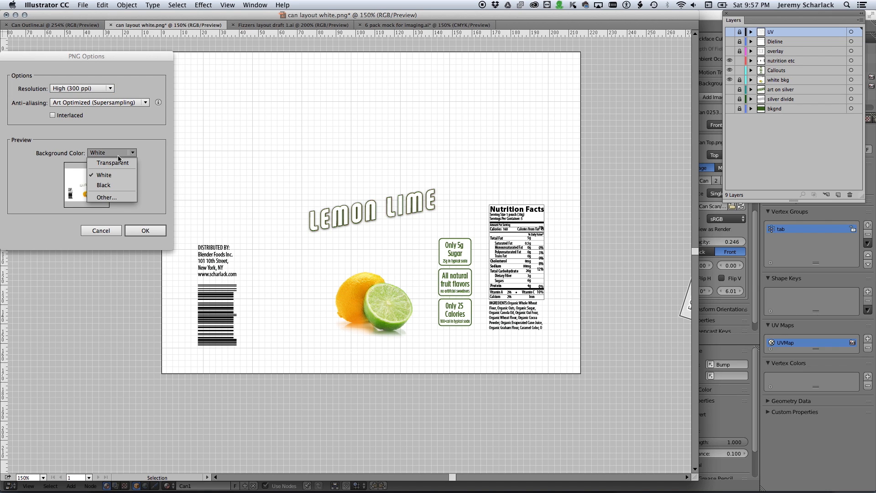
left_click(119, 163)
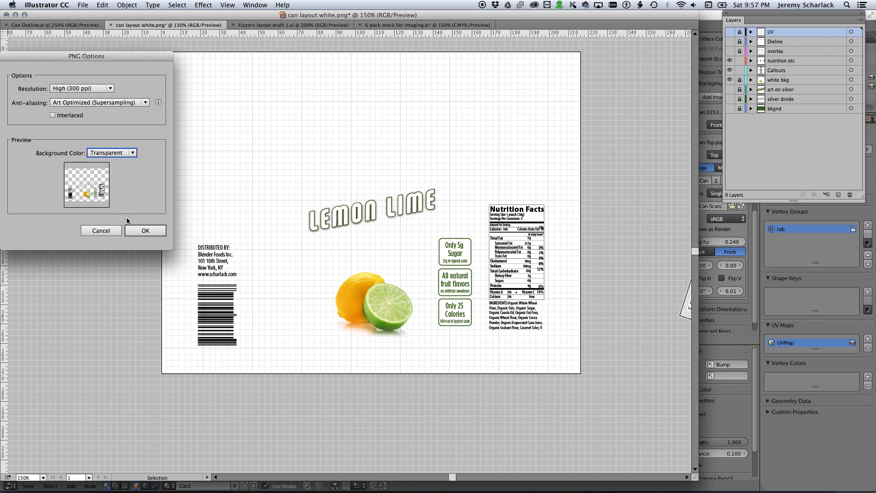
left_click(152, 232)
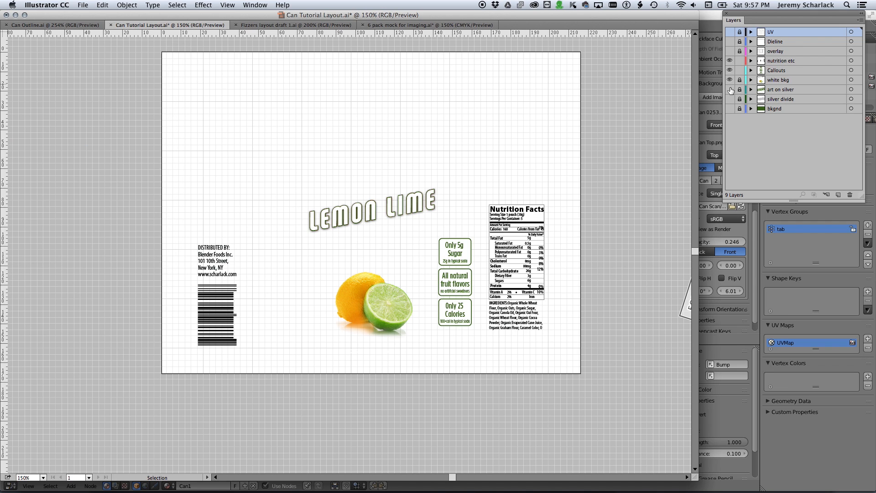
Step: Show only the art on silver, silver divide and bkgnd layers, and unlock silver divide and bkgnd
left_click_drag(729, 90, 730, 60)
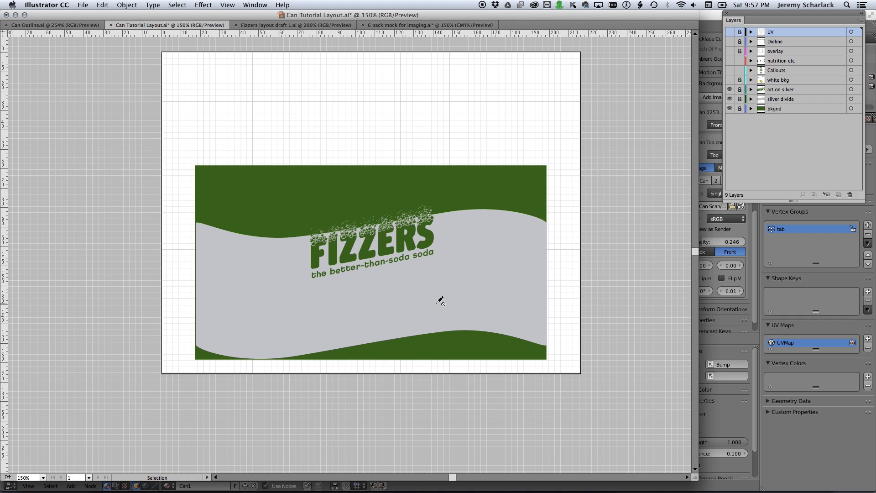
left_click(729, 99)
left_click(729, 99)
left_click_drag(740, 109, 740, 103)
Step: Cut the silver wave shape out of the green background rectangle with the Pathfinder's Minus Front mode
left_click(524, 182)
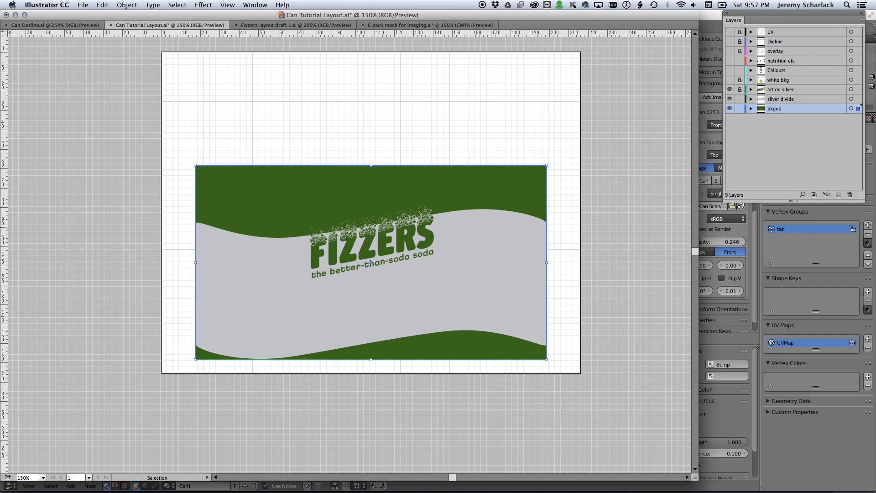
key("super+shift+F9")
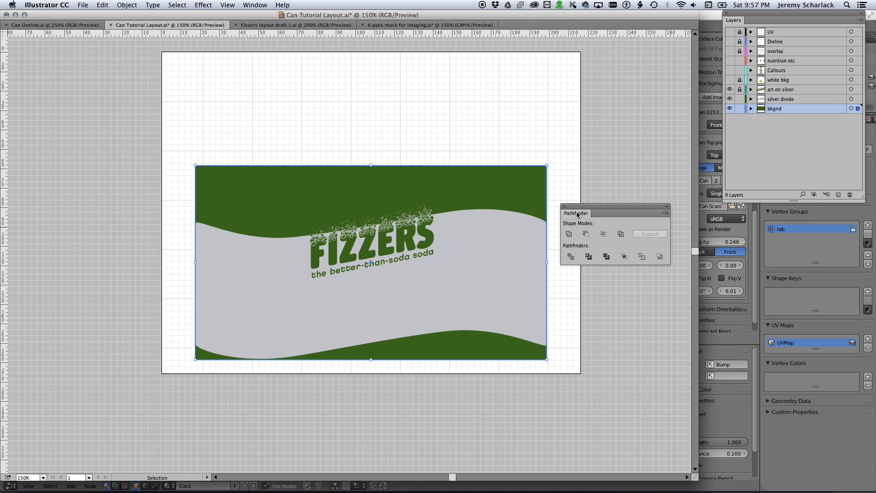
left_click_drag(586, 202, 727, 283)
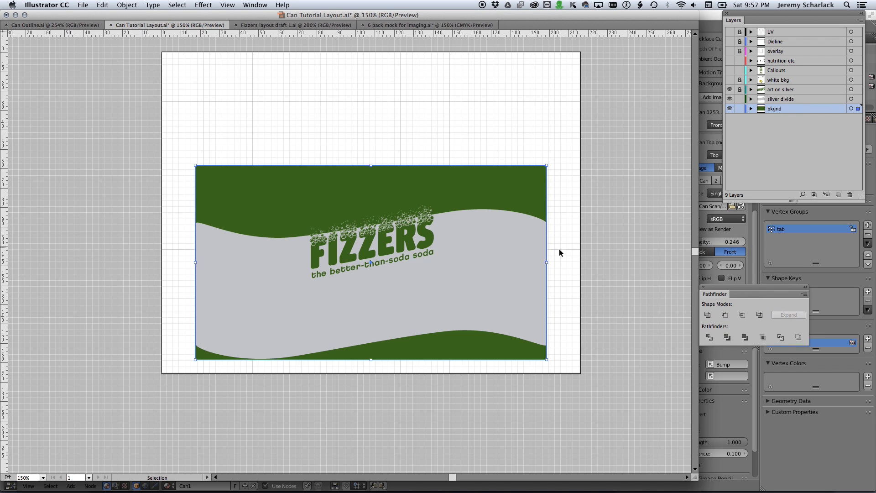
left_click(532, 238, "shift")
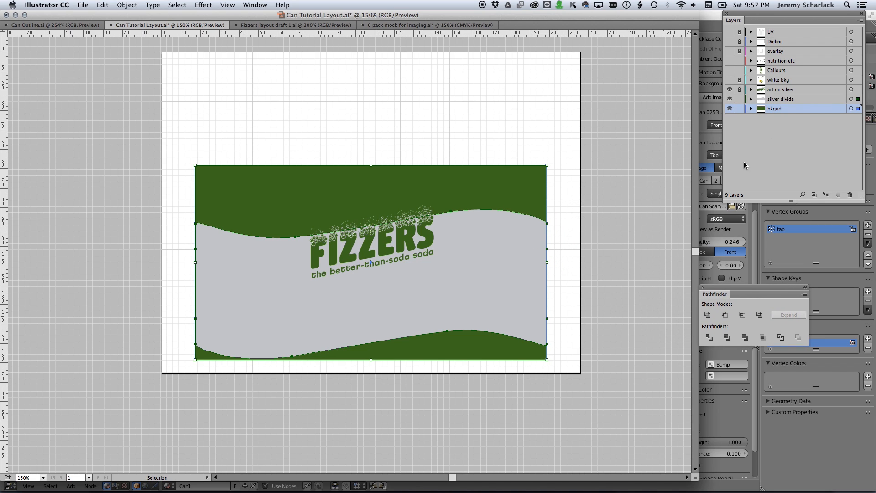
left_click(725, 314)
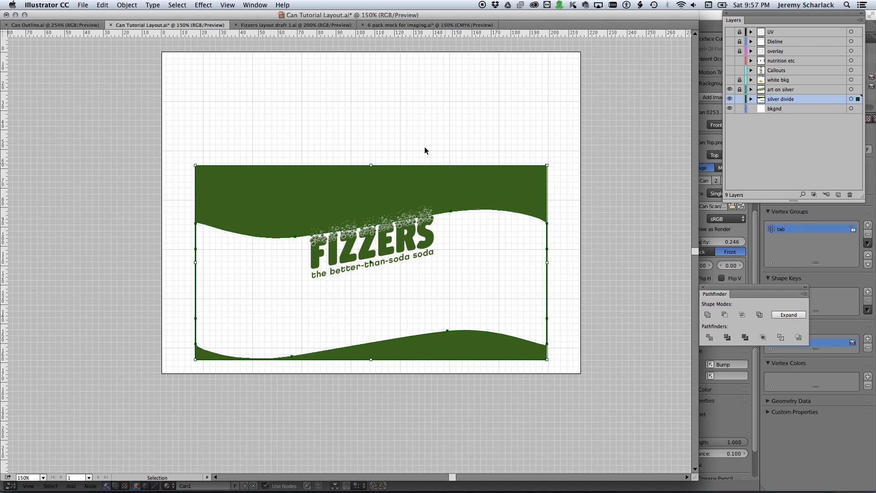
Step: Export the artwork as a PNG named "can silver" using artboards, at High (300 ppi) with a transparent background
left_click(83, 4)
left_click(87, 170)
type("can ")
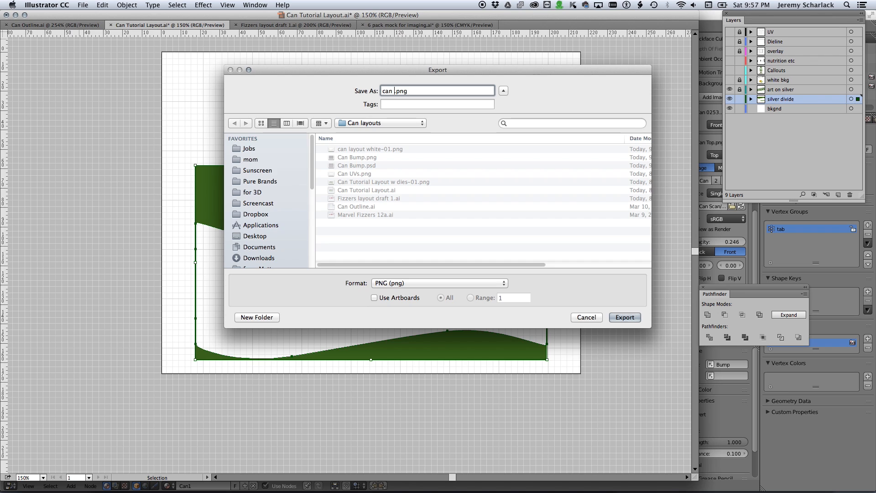
type("silver")
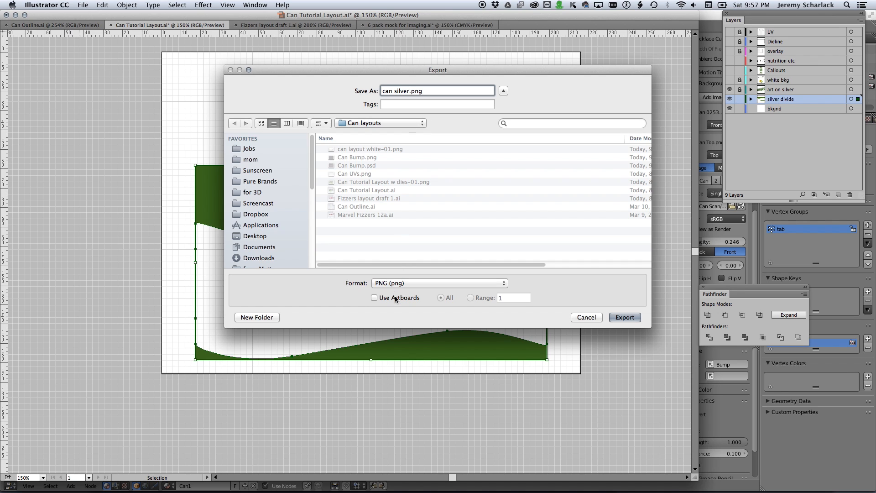
left_click(395, 298)
key("Return")
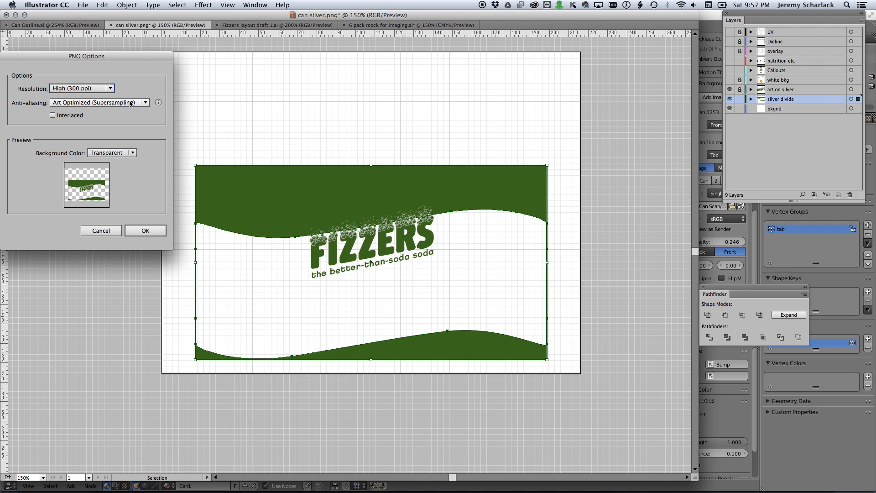
left_click(145, 231)
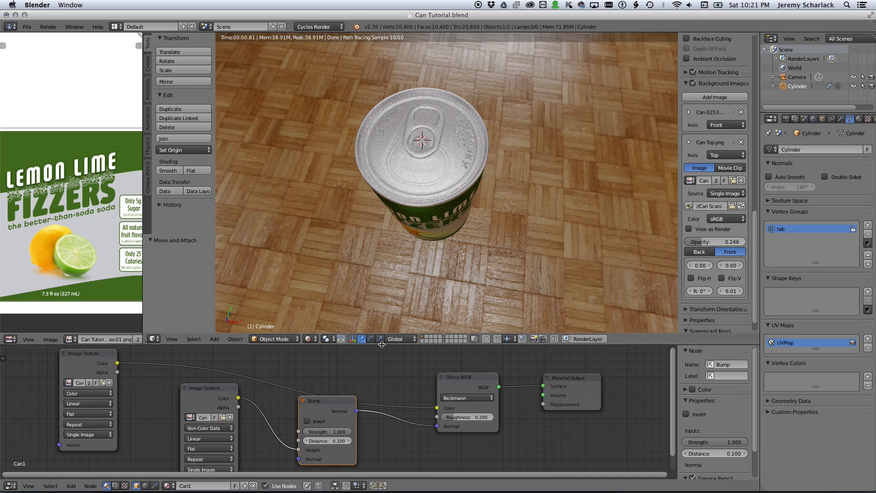
Step: Switch to Blender, view the can from the side with a taller node editor, and set the Glossy BSDF roughness to 0.15
left_click_drag(382, 345, 380, 318)
middle_click_drag(447, 237, 449, 183)
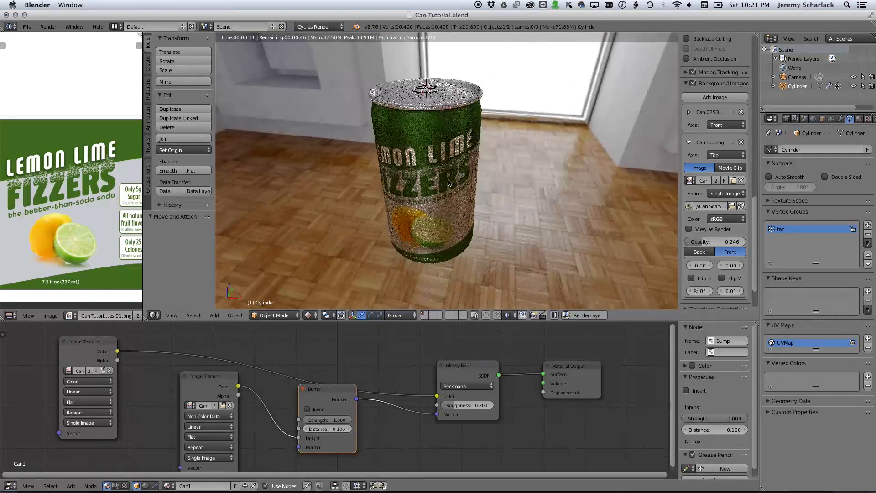
left_click_drag(458, 365, 468, 346)
left_click(485, 387)
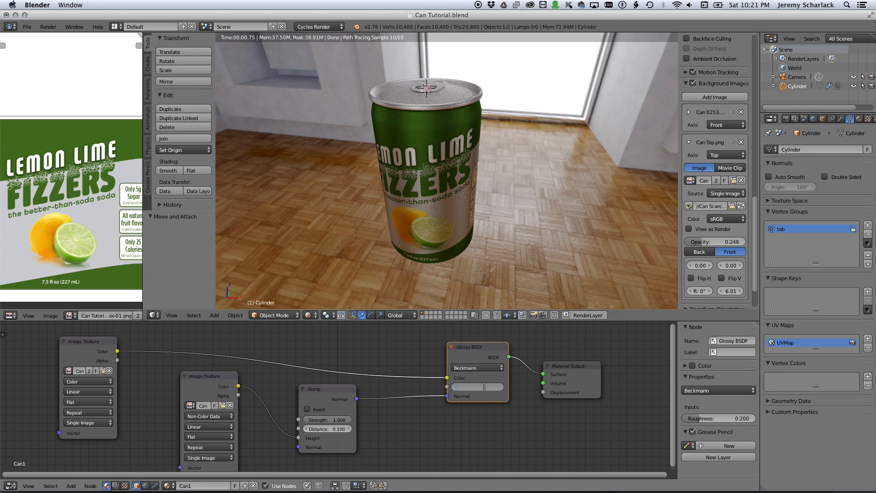
type(".15")
key("Return")
Step: Replace the label image in the color Image Texture node with can silver-01.png from the Can layouts folder
left_click_drag(319, 389, 358, 409)
left_click_drag(237, 387, 323, 437)
left_click_drag(80, 346, 103, 355)
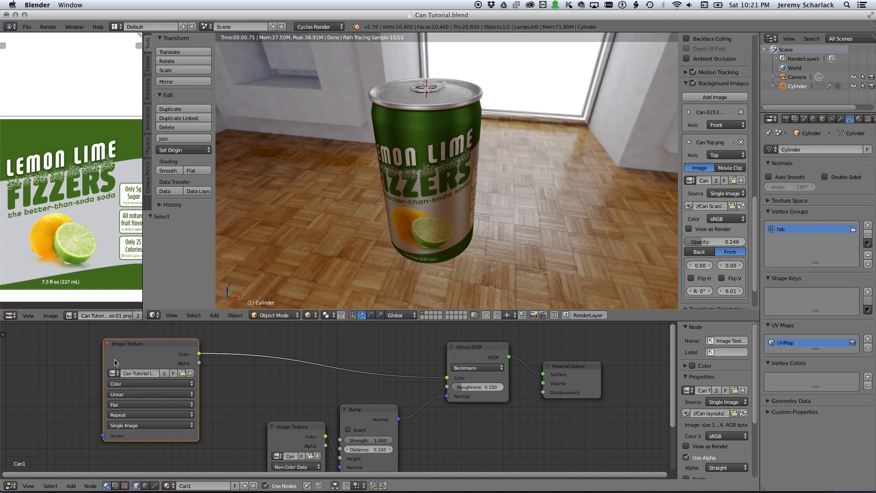
left_click(191, 373)
left_click(156, 374)
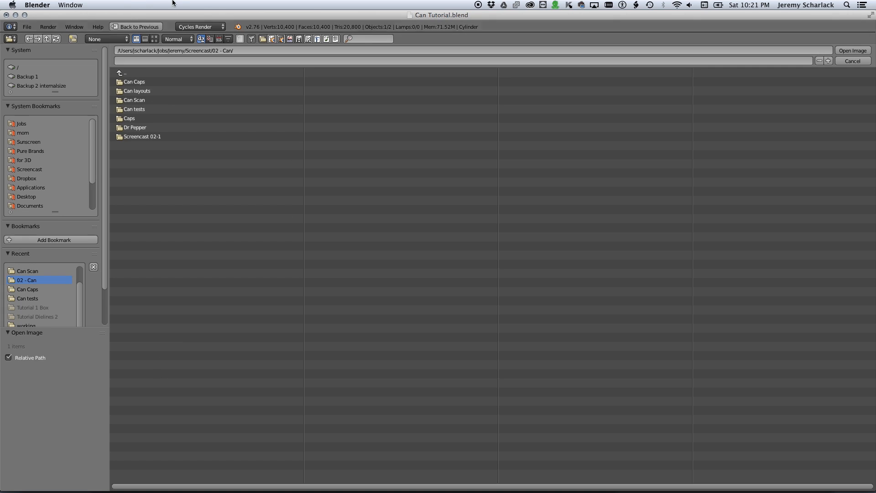
left_click(160, 92)
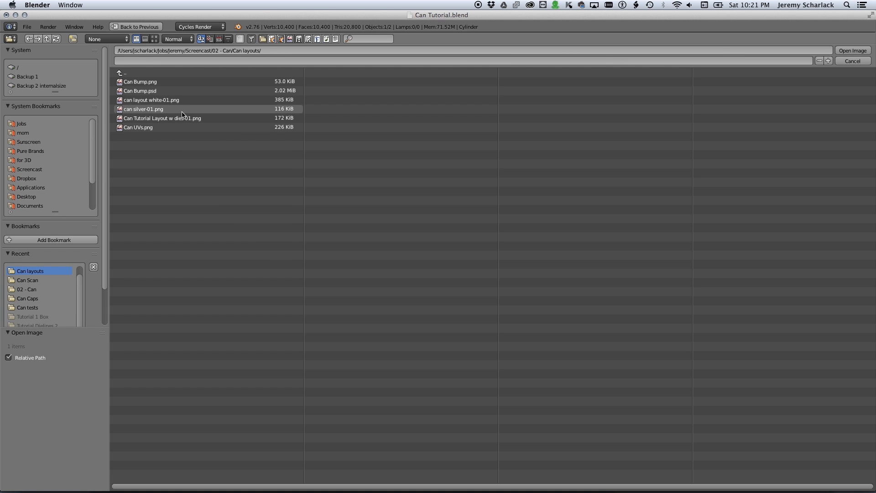
double_click(182, 109)
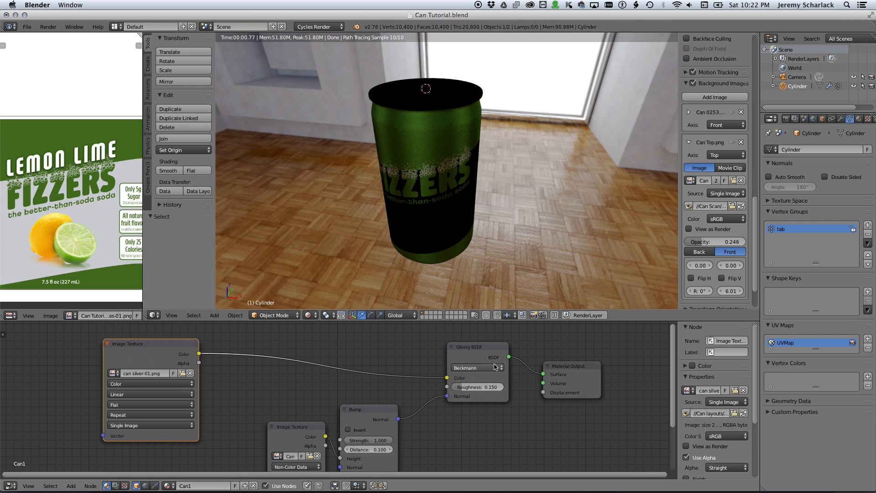
Step: Spread out the Image Texture and Bump nodes to make room for new nodes around the silver label texture
left_click_drag(178, 345, 113, 338)
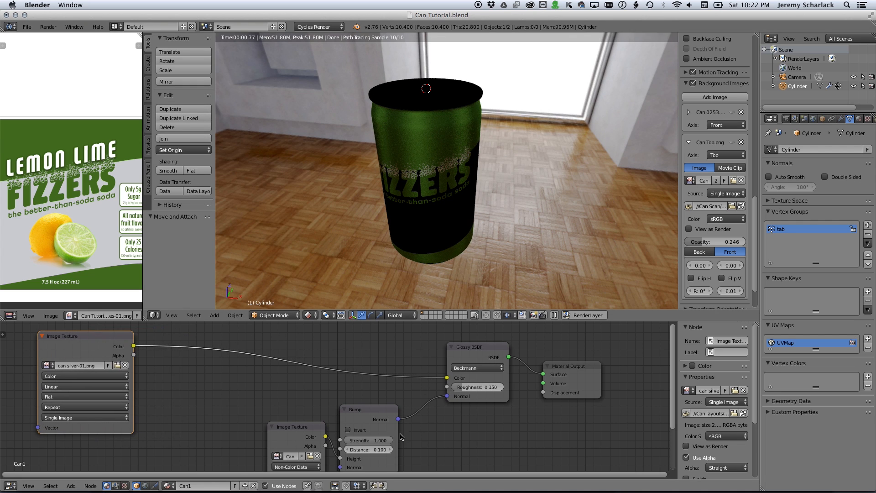
left_click(385, 418)
left_click_drag(385, 419, 422, 445)
left_click_drag(315, 426, 363, 455)
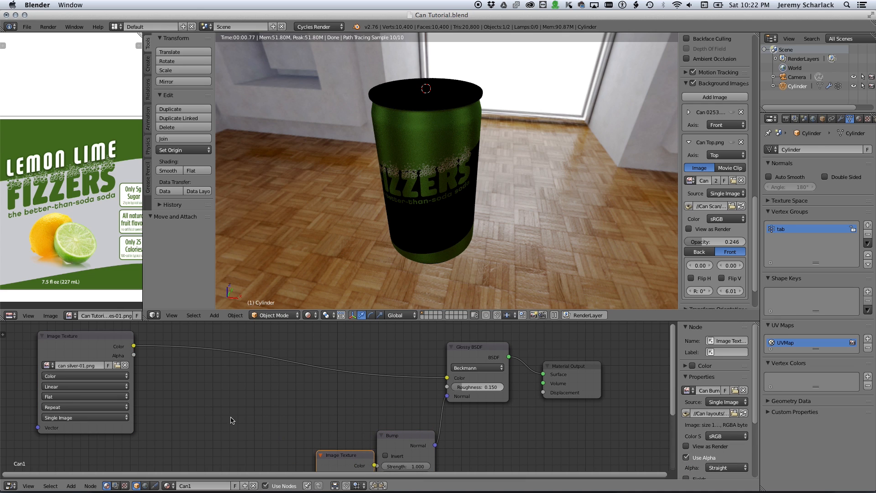
left_click_drag(94, 350, 232, 342)
scroll(125, 406, "down", 1)
Step: Add an RGB input node beside the silver label's Image Texture node
key("shift+a")
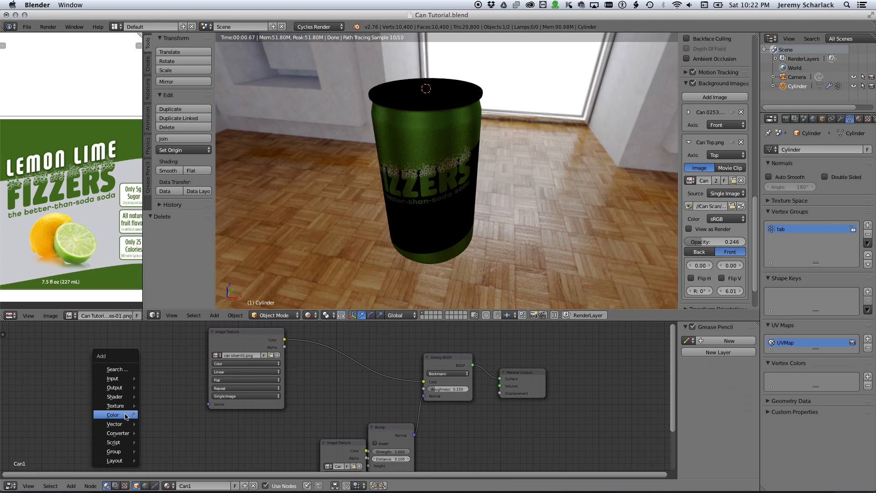
mouse_move(115, 415)
mouse_move(121, 380)
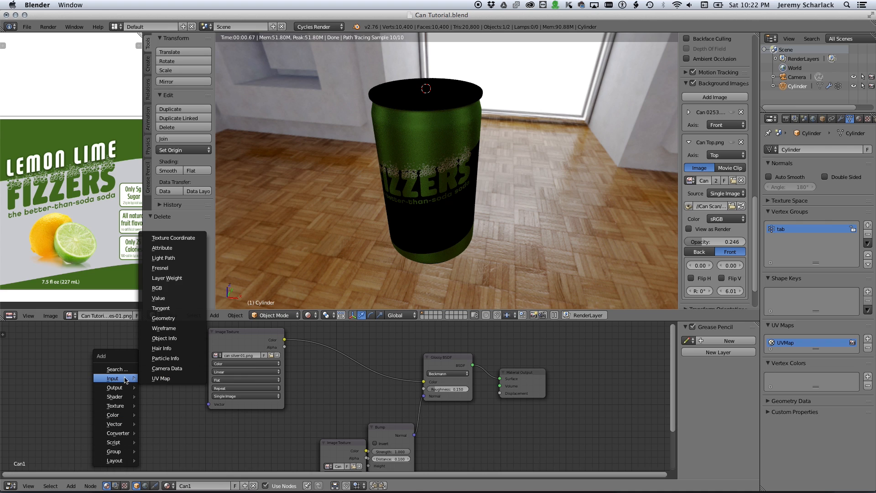
left_click(170, 288)
left_click(59, 369)
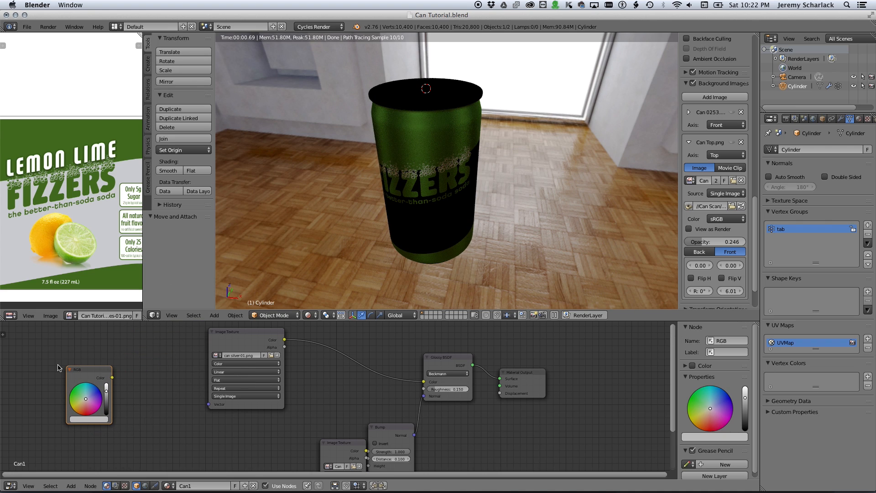
key("ctrl+z")
Step: Insert a MixRGB node into the link between the silver label texture and the Glossy BSDF color
key("shift+a")
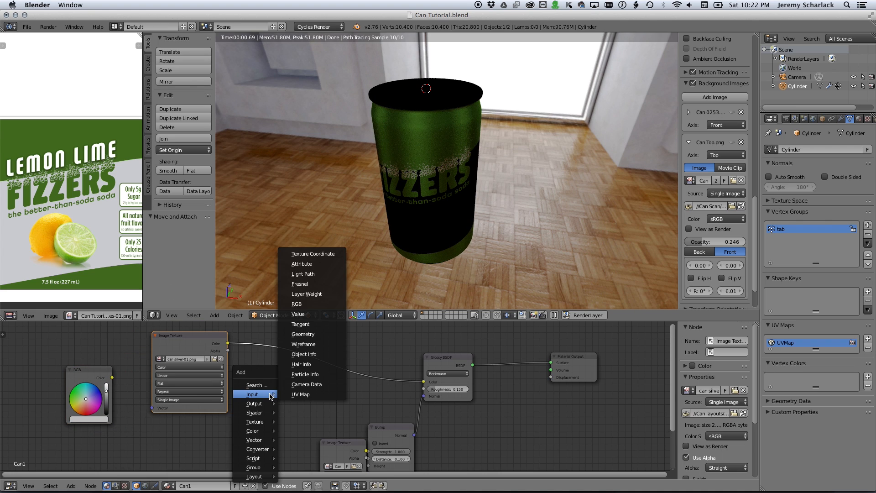
mouse_move(253, 430)
left_click(301, 370)
left_click(320, 372)
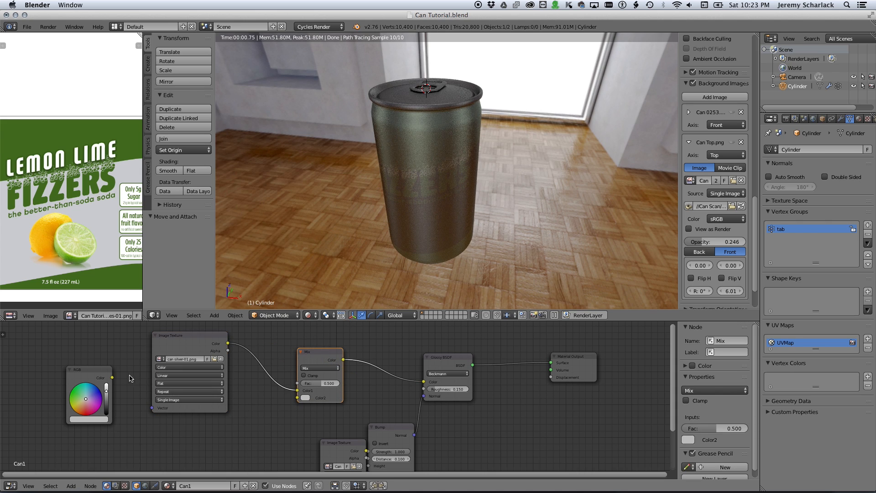
Step: Link the RGB node to the Mix node's Color1, the silver label's color to Color2 and its alpha to Fac
left_click_drag(114, 380, 297, 398)
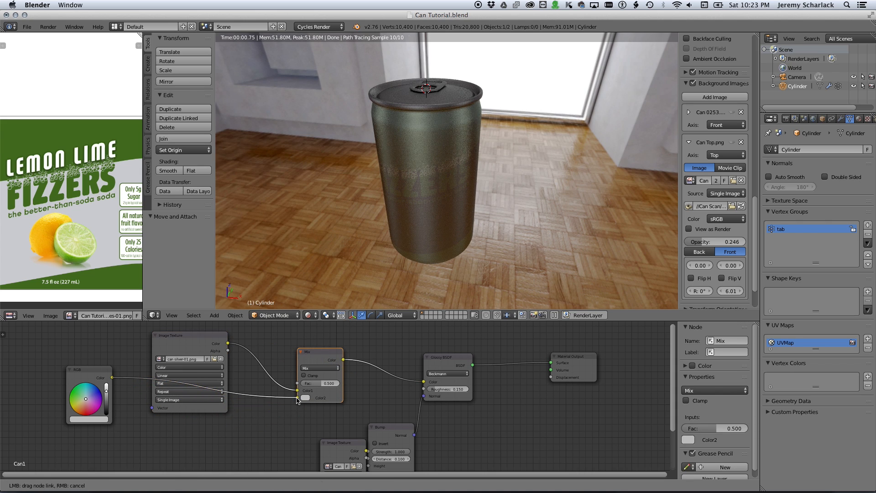
left_click_drag(202, 338, 298, 383)
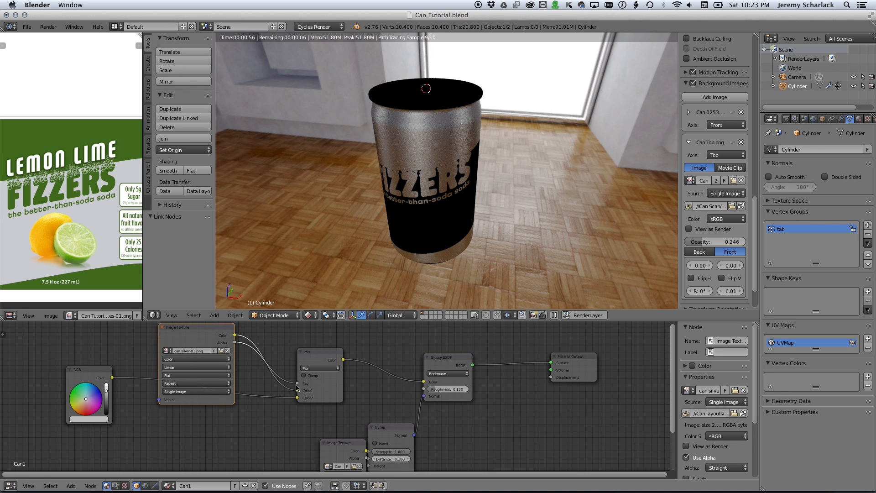
left_click(300, 395)
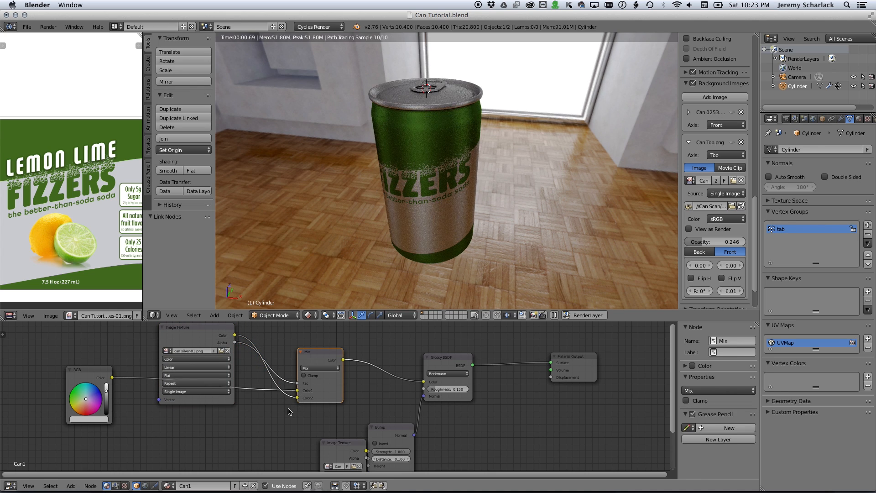
mouse_move(105, 372)
left_mouse_down()
mouse_move(131, 385)
mouse_move(135, 406)
mouse_move(113, 413)
left_mouse_up()
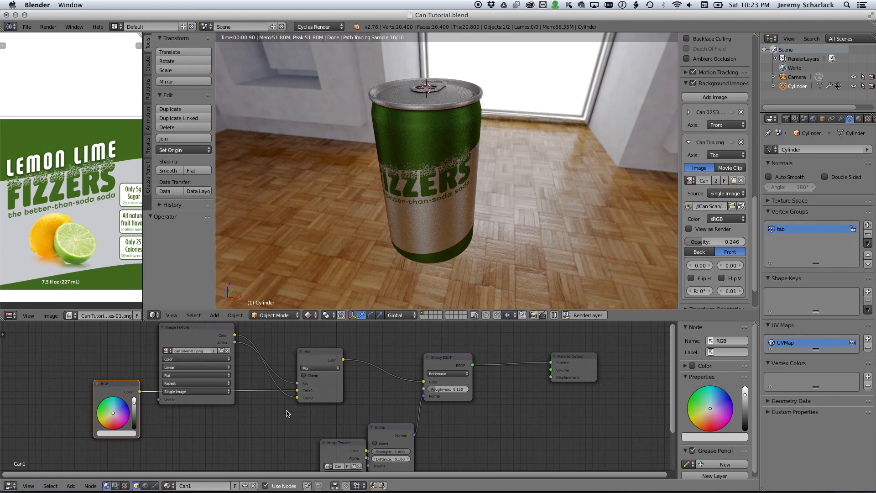
left_click(175, 335)
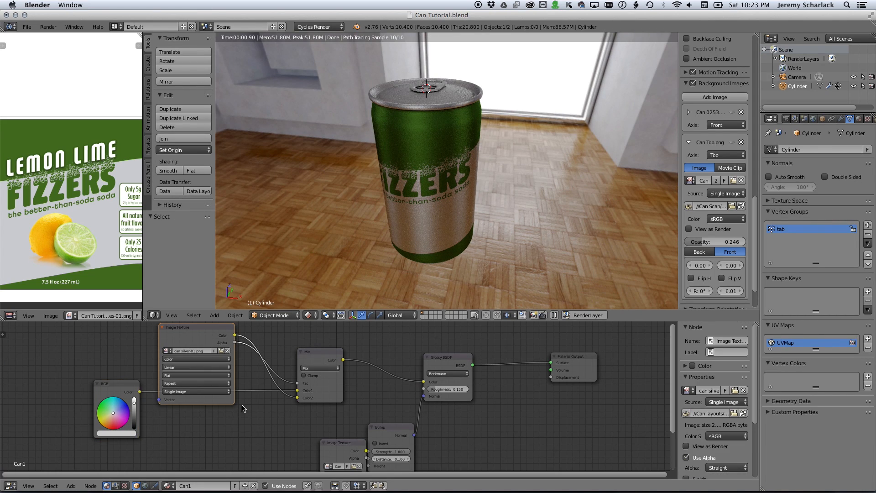
Step: Make room before the Material Output and add a Diffuse BSDF node below the Glossy BSDF
scroll(244, 408, "down", 3)
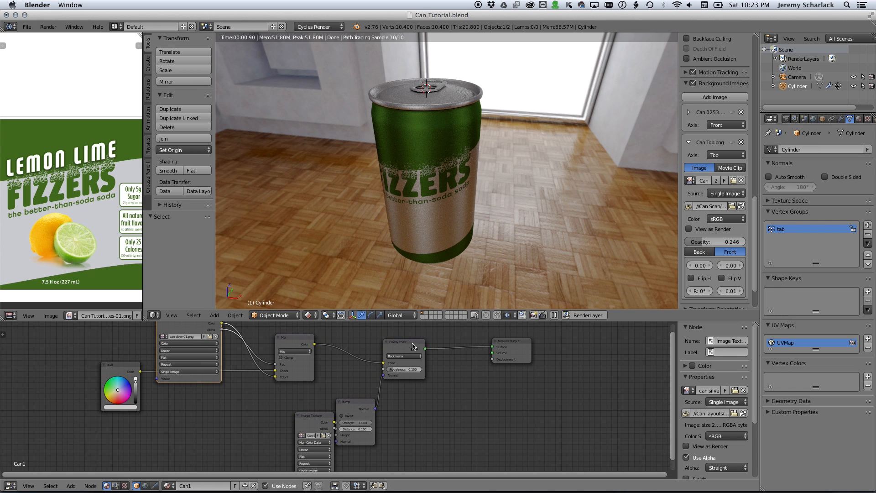
left_click_drag(412, 347, 409, 359)
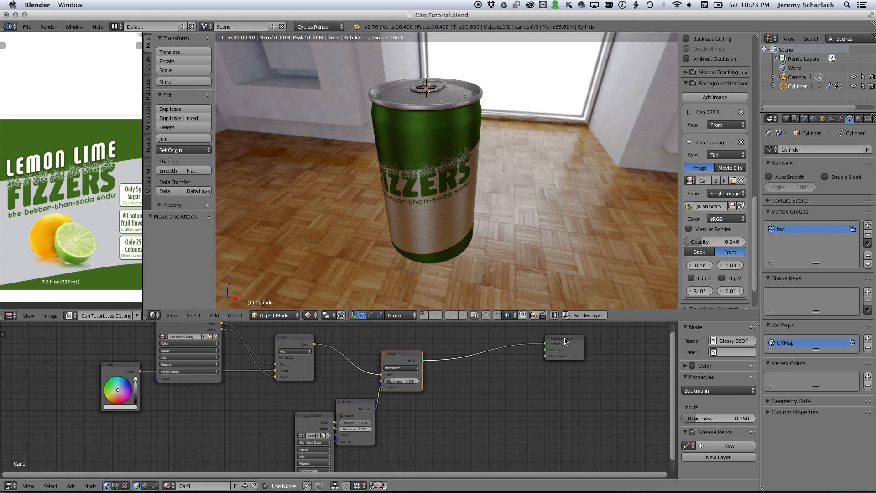
left_click_drag(565, 341, 569, 351)
key("shift+a")
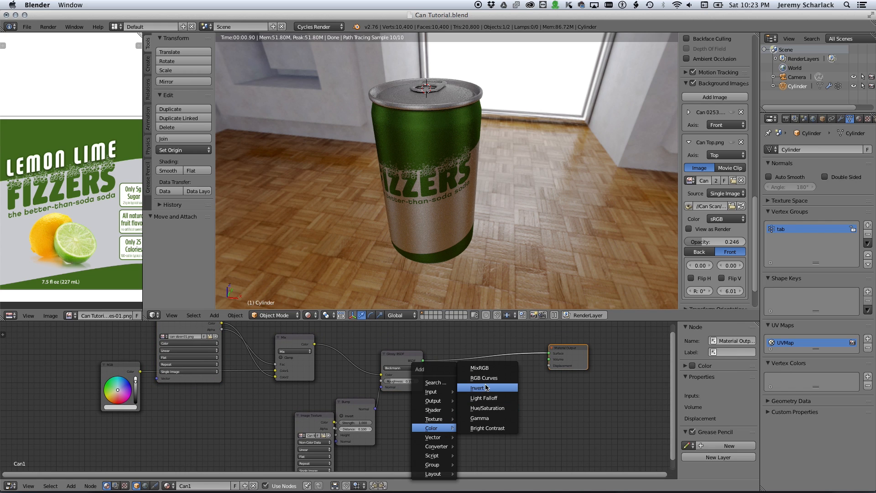
mouse_move(434, 410)
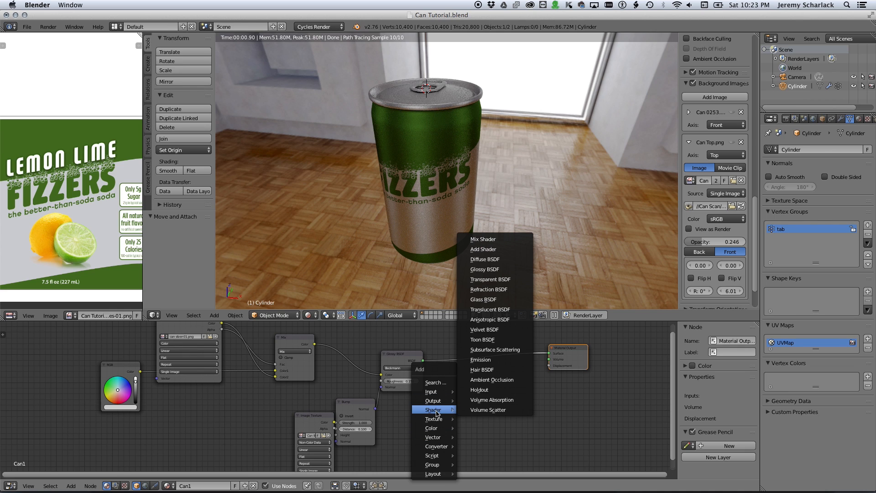
left_click(478, 263)
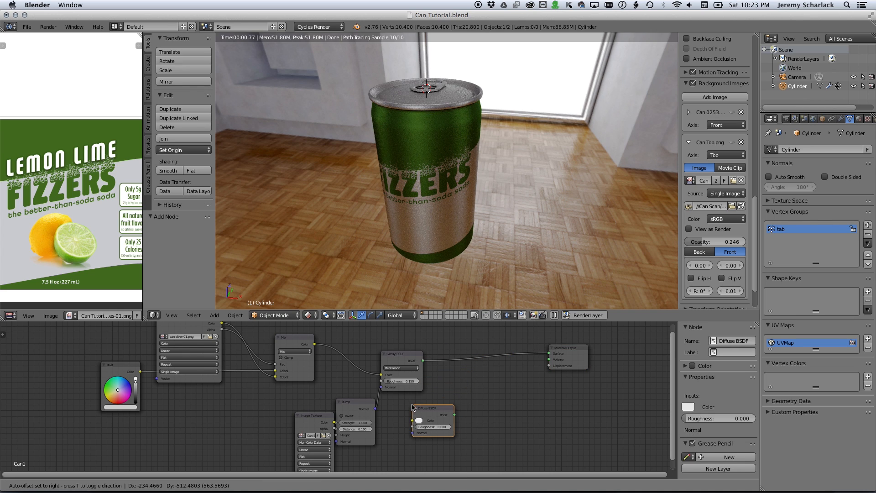
left_click(417, 407)
Step: Load can layout white-01.png from the Can layouts folder into a second label Image Texture node feeding the Diffuse BSDF color
left_click_drag(398, 358, 424, 338)
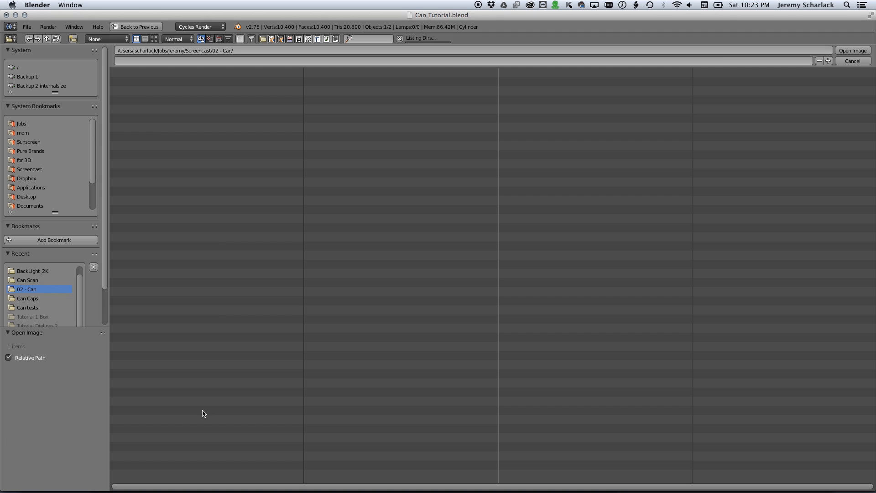
left_click(147, 90)
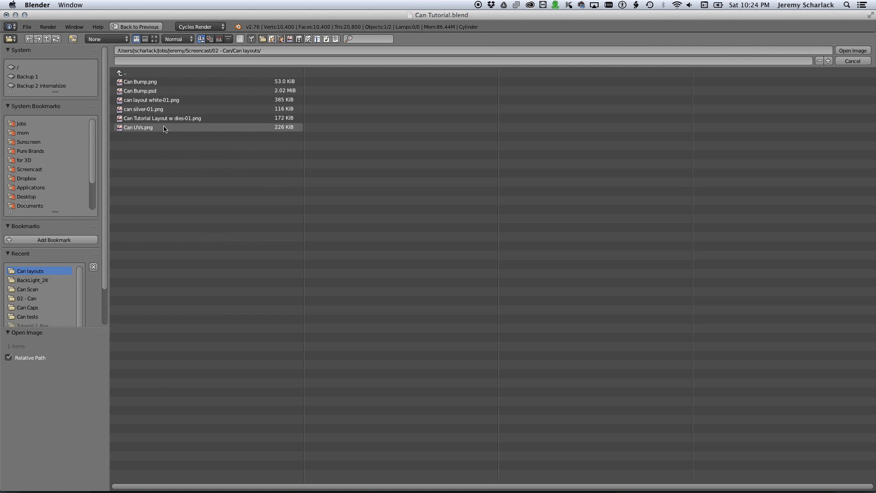
double_click(155, 100)
Step: Add a Mix Shader before the Material Output, combining the Glossy BSDF as first shader and the Diffuse BSDF as second
left_click_drag(415, 347, 433, 347)
key("shift+a")
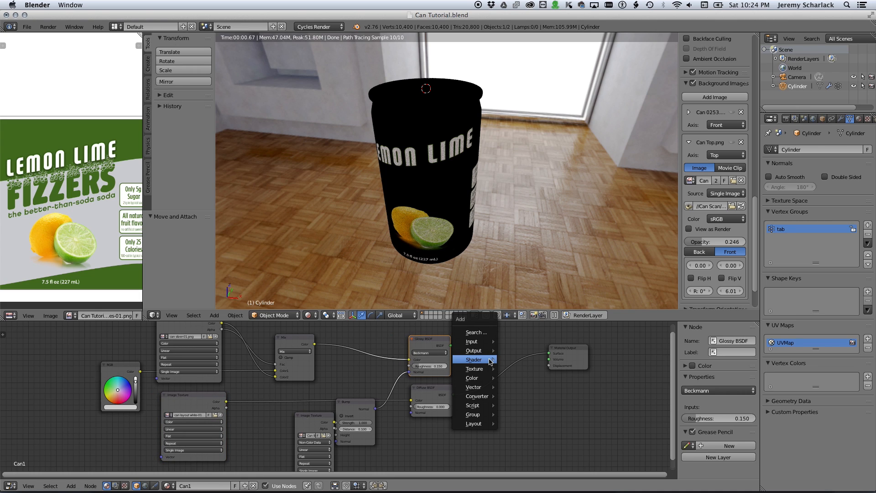
mouse_move(489, 360)
left_click(523, 188)
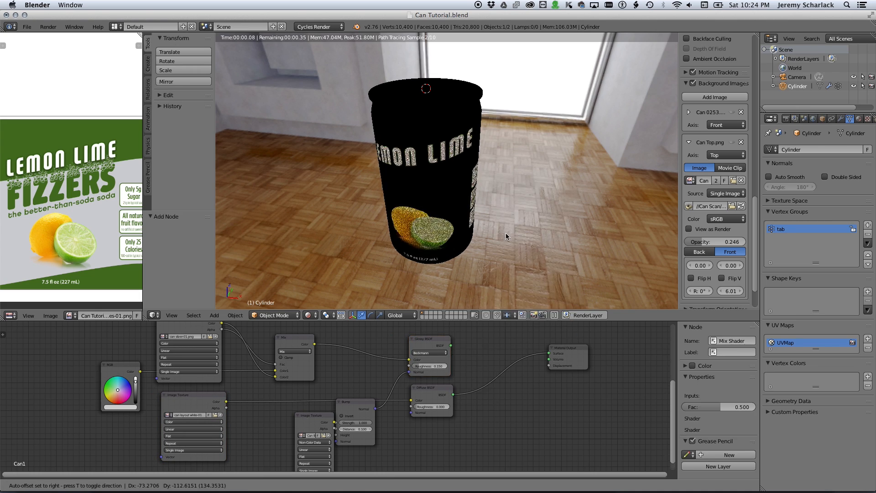
left_click(499, 363)
left_click_drag(451, 346, 480, 370)
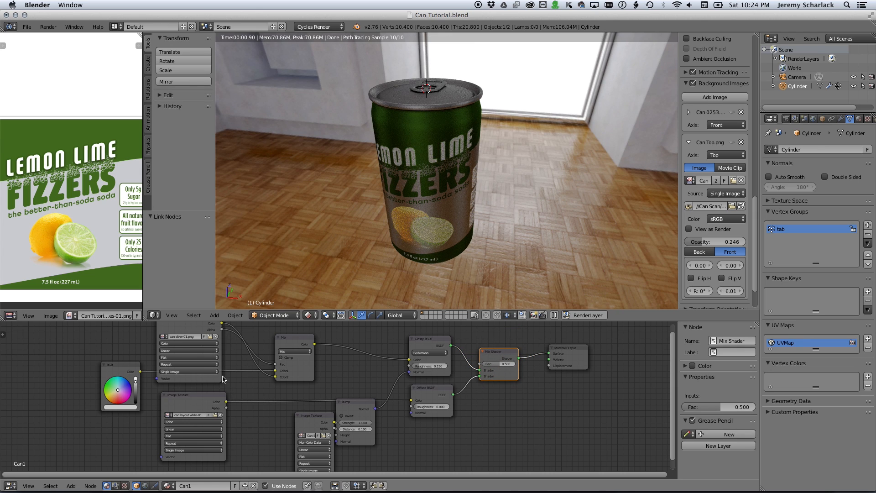
Step: Link the white-backed label's alpha to the Mix Shader's Fac and inspect the rendered can up close
left_click_drag(225, 407, 480, 360)
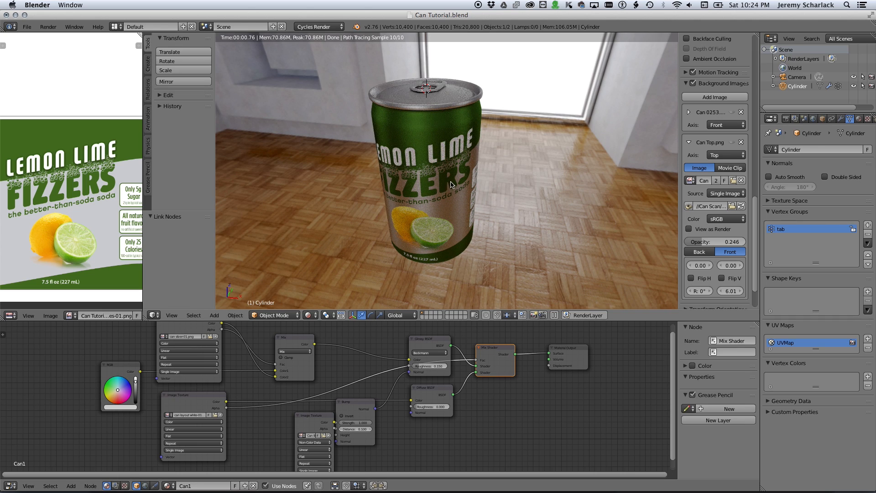
scroll(451, 184, "up", 3)
scroll(405, 153, "down", 1)
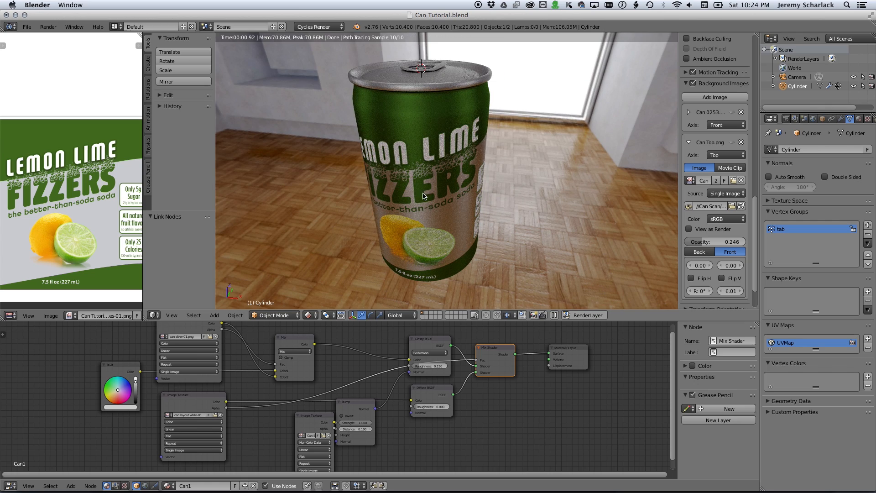
scroll(423, 139, "up", 2)
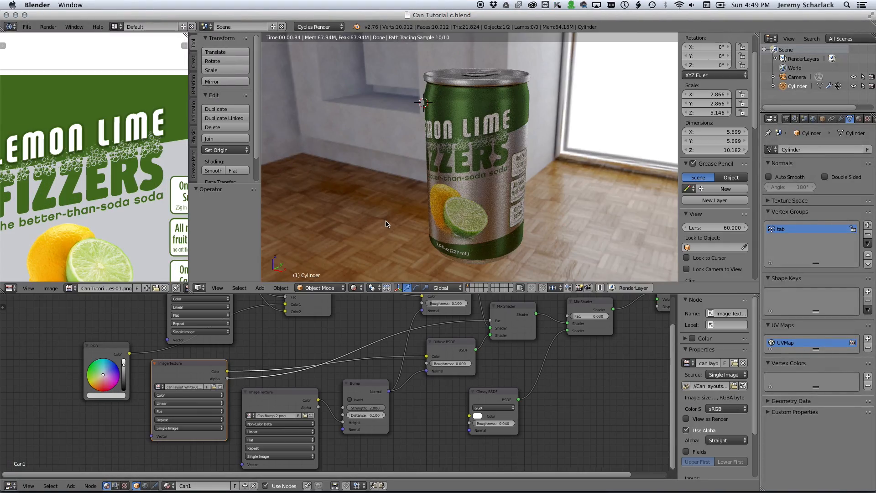
Step: Leave the can's rendered preview, switch to Photoshop and open Can Bump.psd's Group 1 copy smart object for viewing at 100%
mouse_move(424, 215)
middle_mouse_down()
mouse_move(405, 229)
mouse_move(383, 220)
middle_mouse_up()
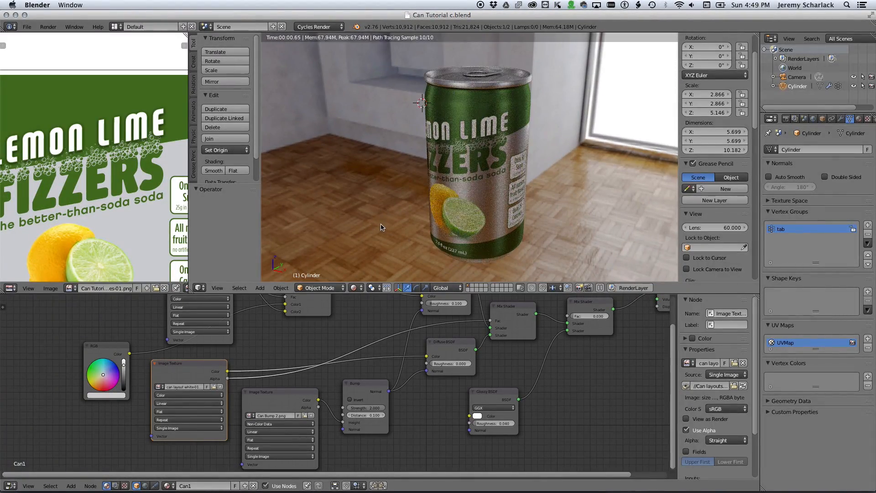
key("shift+z")
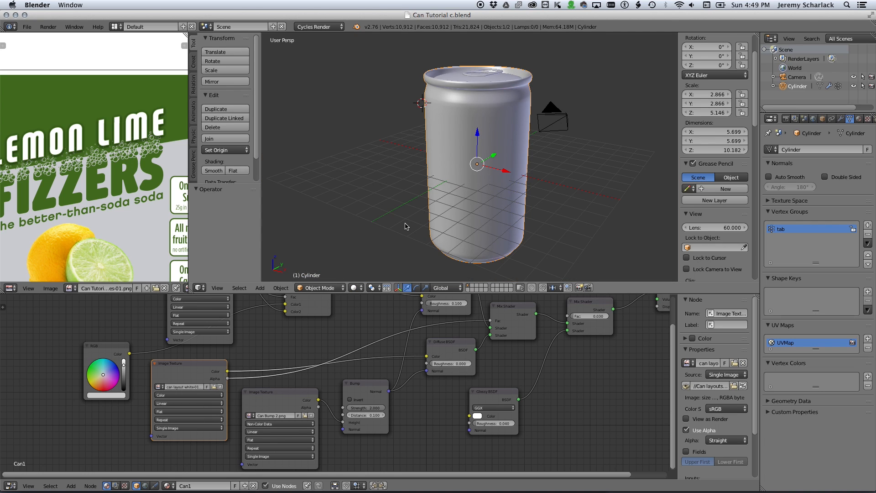
key("super+Tab")
key("super+shift+Tab")
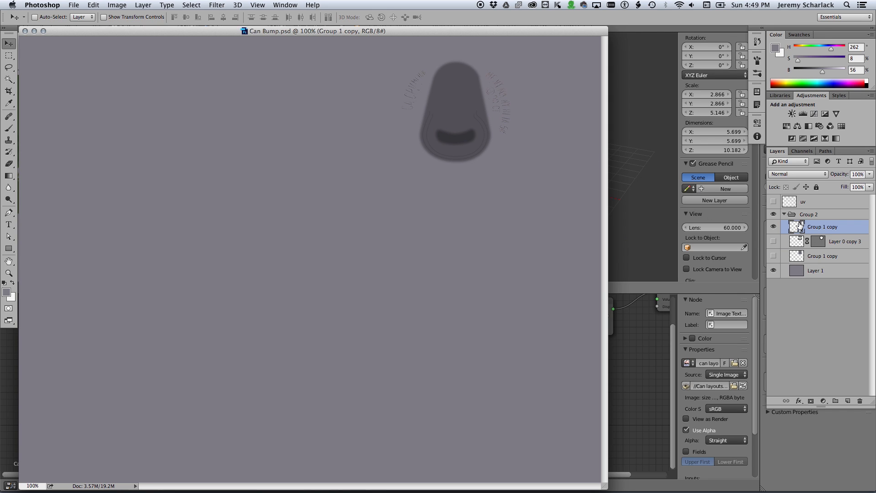
double_click(799, 225)
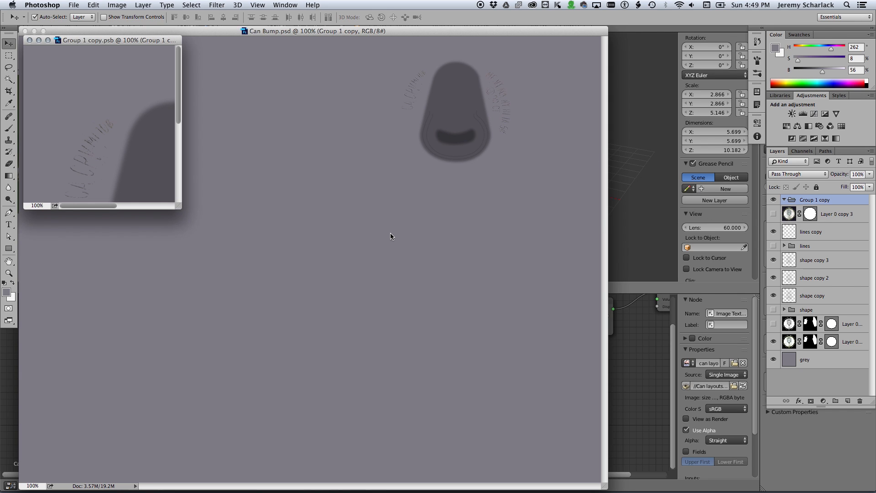
key("super+0")
key("super+1")
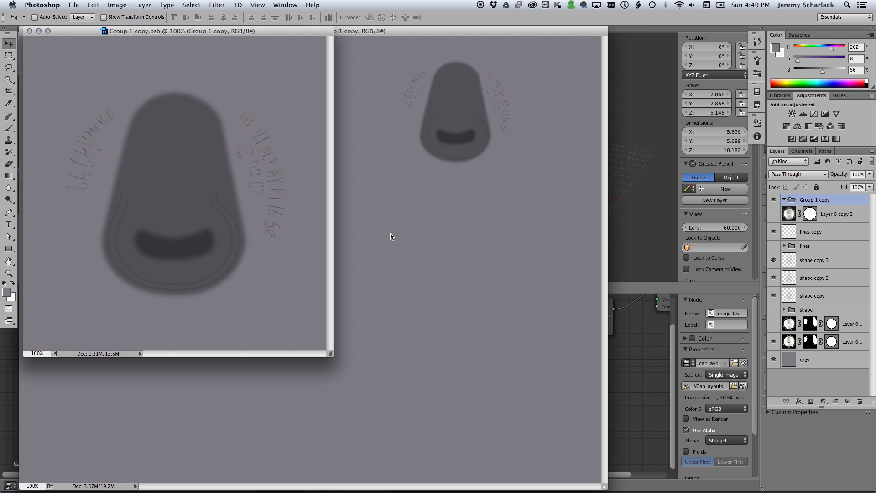
Step: Check the contribution of the shape copy 2 and shape copy 3 layers by hiding and showing each one
left_click(817, 276)
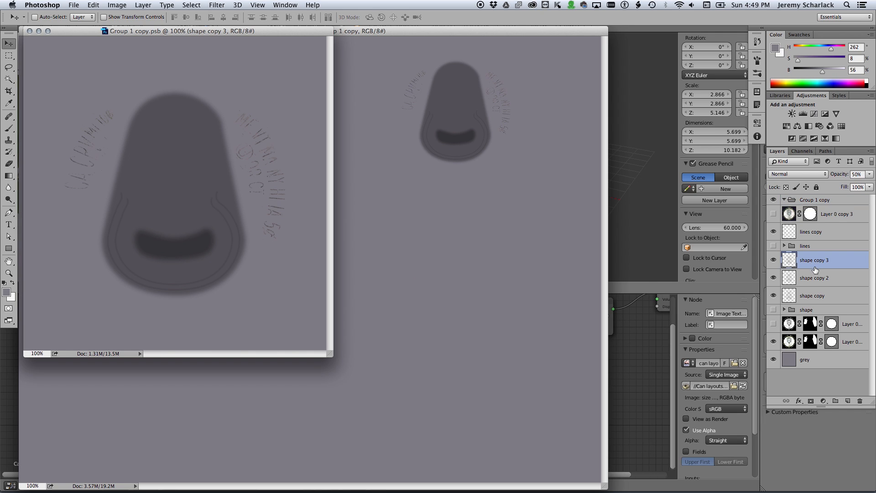
left_click(818, 292)
left_click(773, 277)
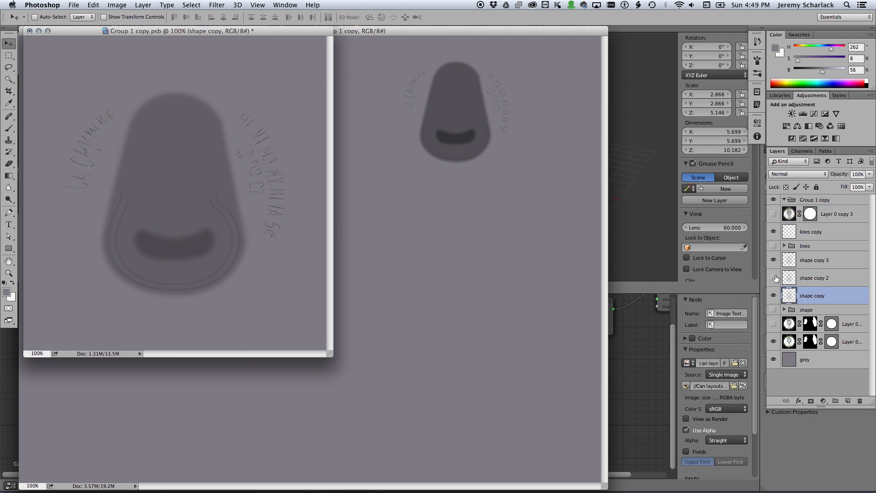
left_click(773, 277)
left_click(773, 261)
left_click(773, 261)
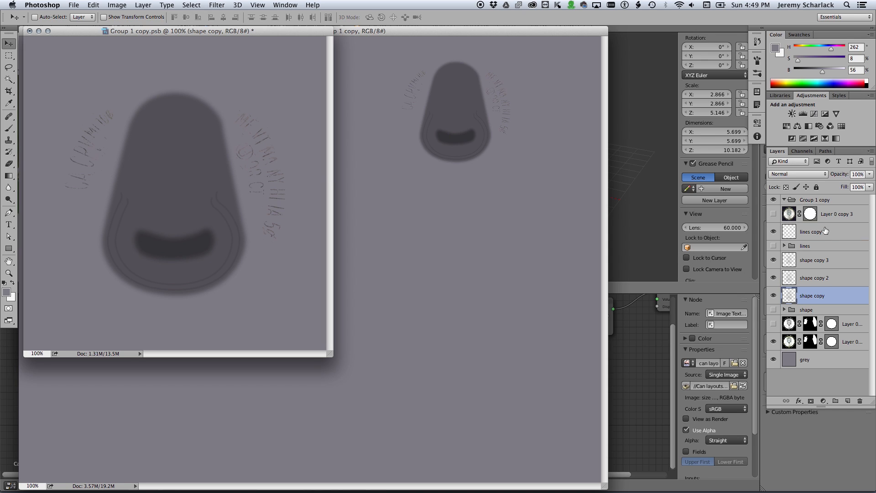
Step: Duplicate the visible masked lettering layer just above grey, then group the duplicate and merge it into a single flattened layer
left_click(789, 212)
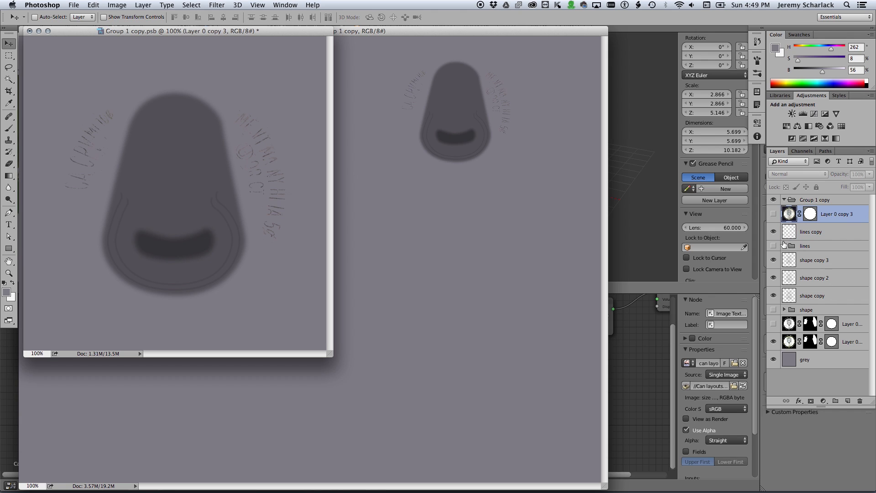
left_click(790, 341)
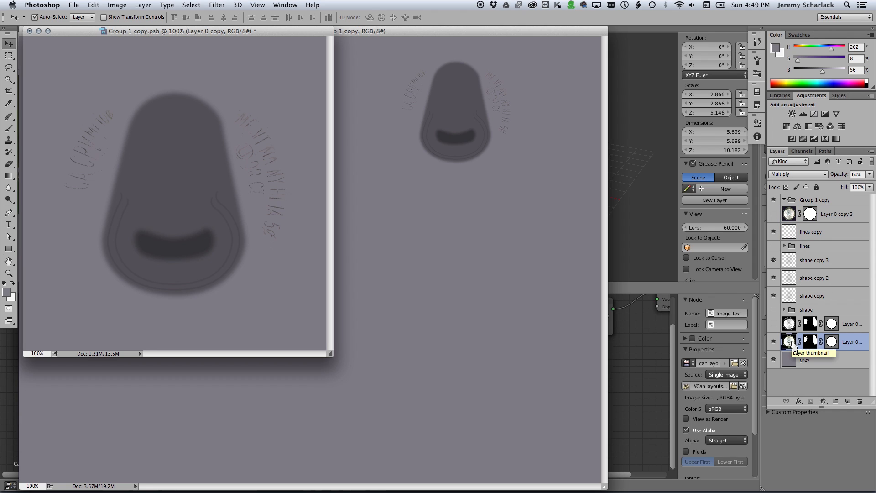
key("ctrl+j")
key("ctrl+g")
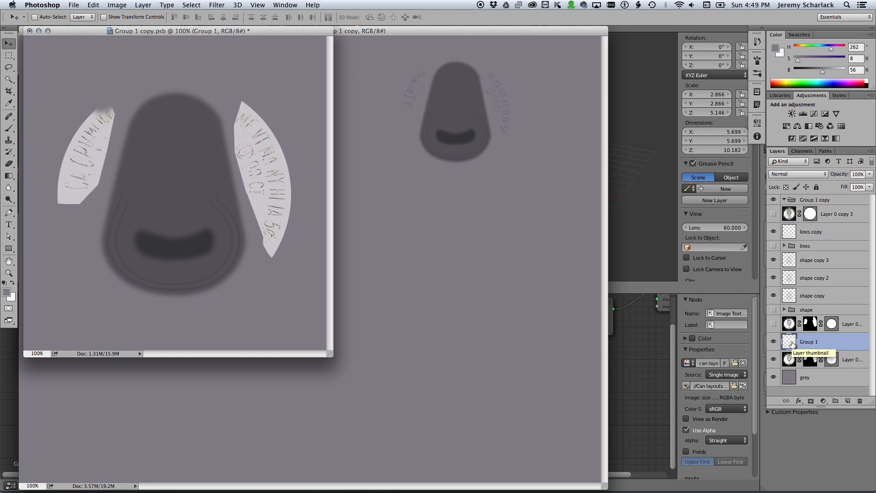
key("ctrl+e")
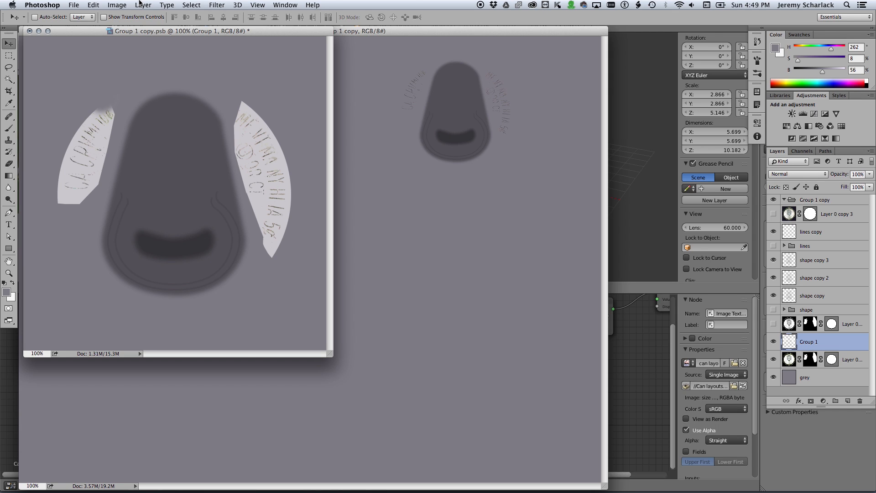
Step: Apply a Gaussian Blur with a 1-pixel radius to the merged lettering layer
left_click(217, 4)
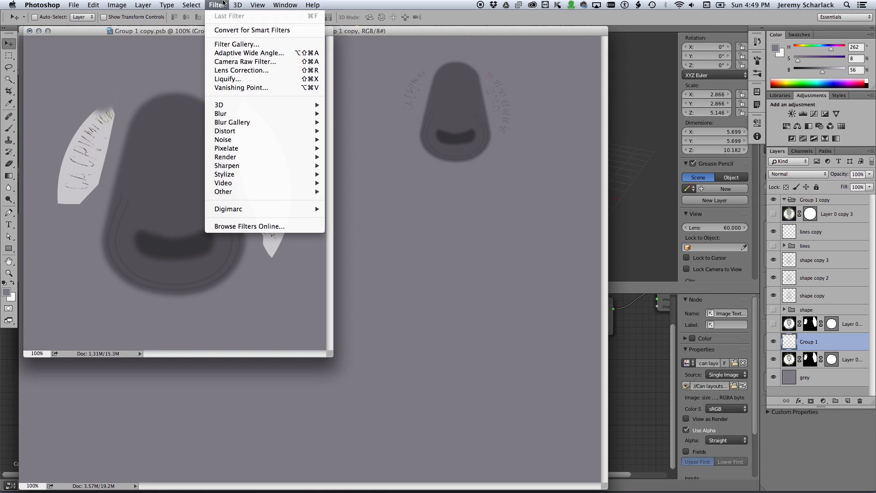
mouse_move(274, 113)
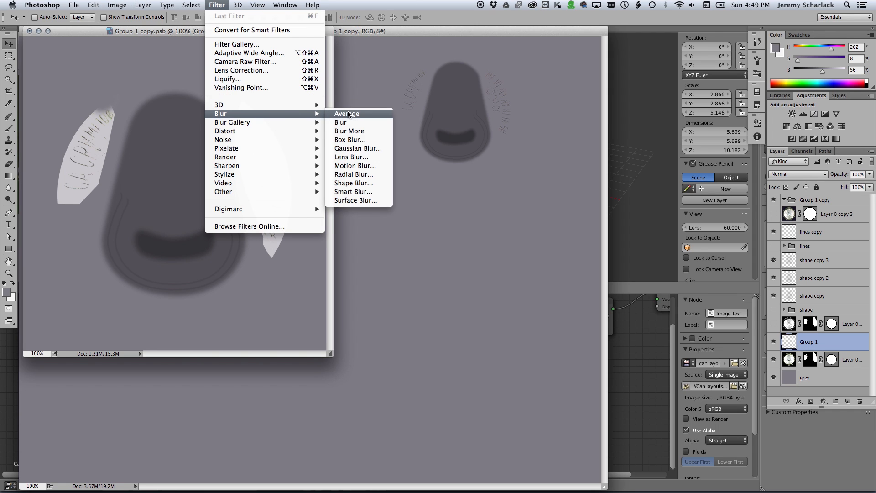
left_click(363, 148)
type("1")
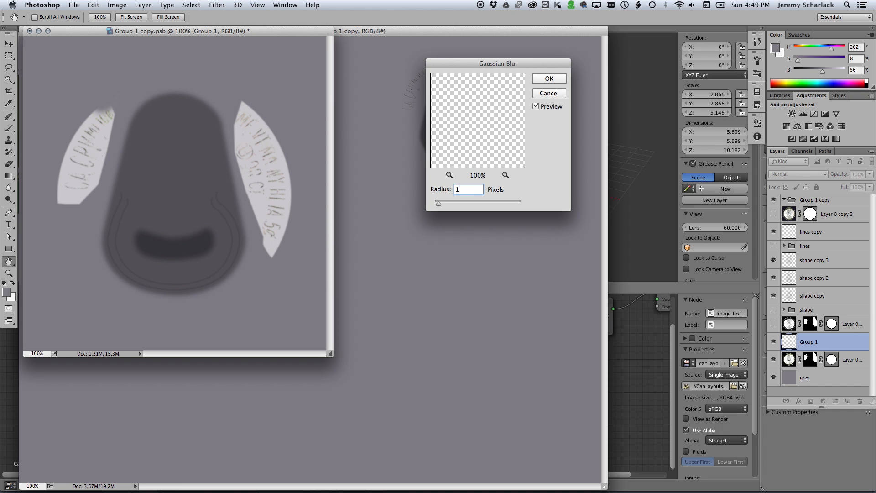
key("Return")
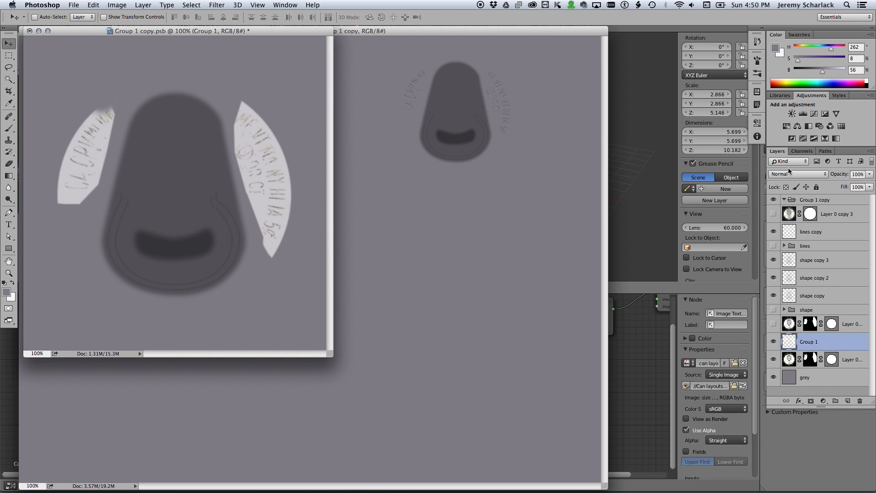
Step: Set the blurred lettering layer's blend mode to Multiply, and save and close the smart object
left_click(789, 173)
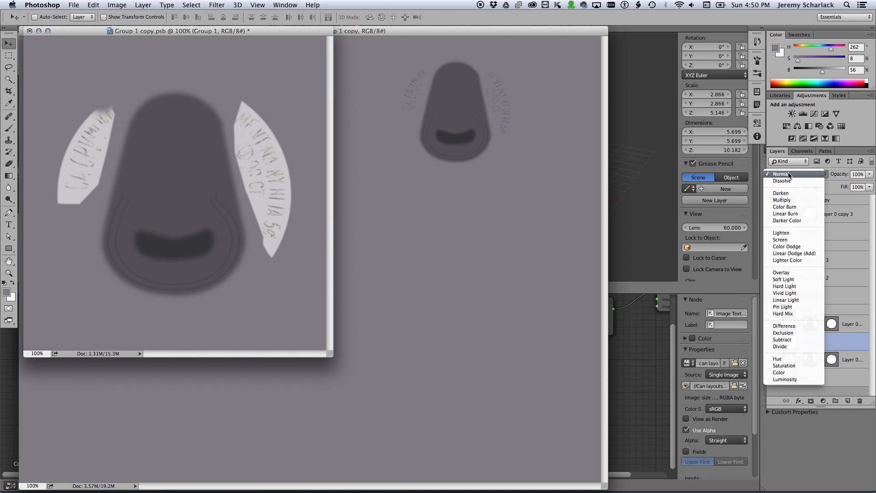
left_click(781, 200)
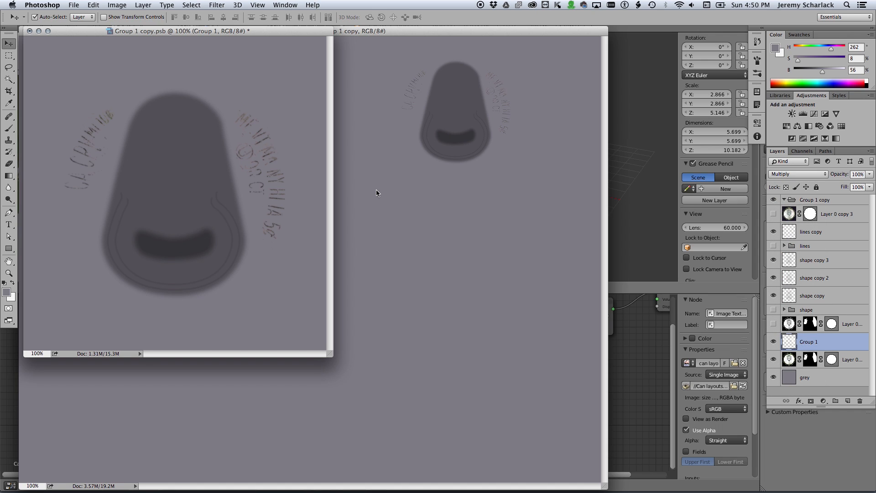
key("super+s")
key("super+w")
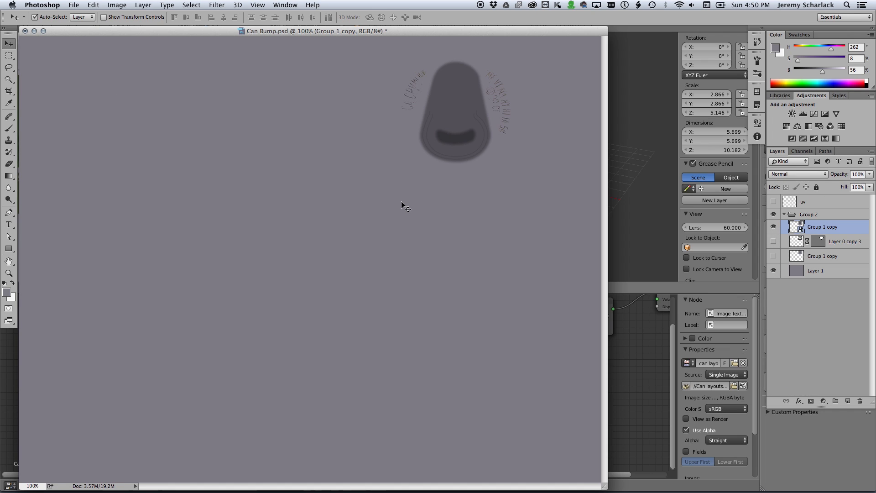
Step: Save Can Bump.psd and save a PNG copy as Can Bump new.png in the Can layouts folder
key("super+s")
key("super+shift+s")
left_click(440, 294)
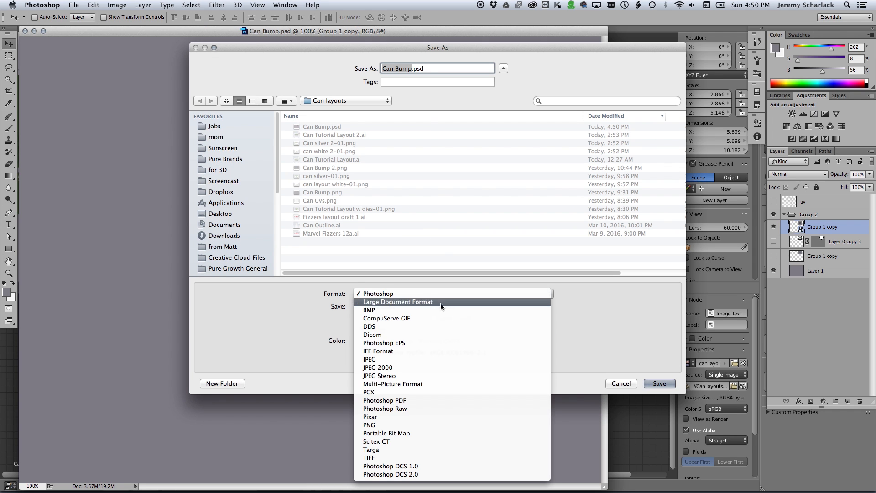
left_click(448, 424)
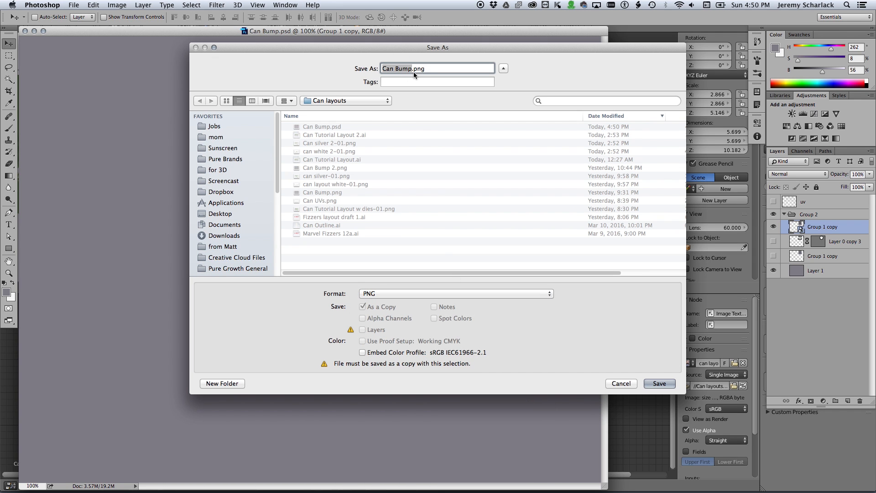
key("Right")
type("new")
key("Return")
key("Return")
left_click(638, 384)
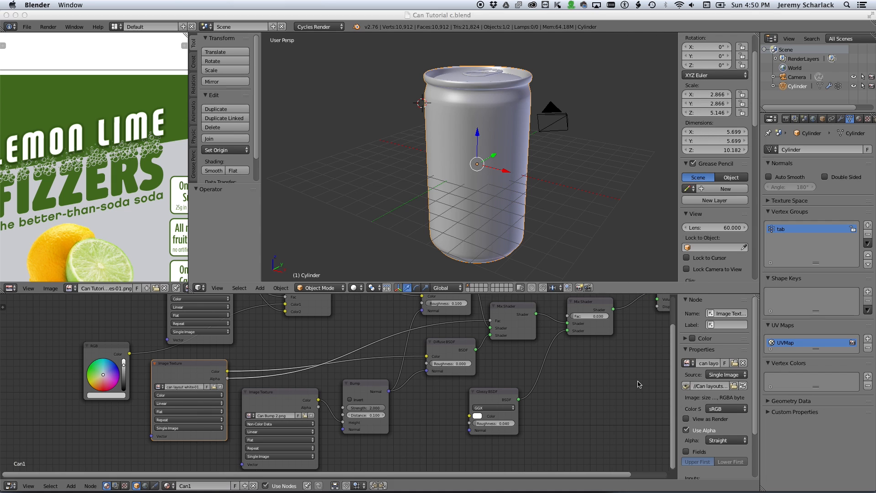
Step: In Blender, load Can Bump new.png from Can layouts into the bump's Image Texture node and inspect the rendered lid up close
left_click(305, 416)
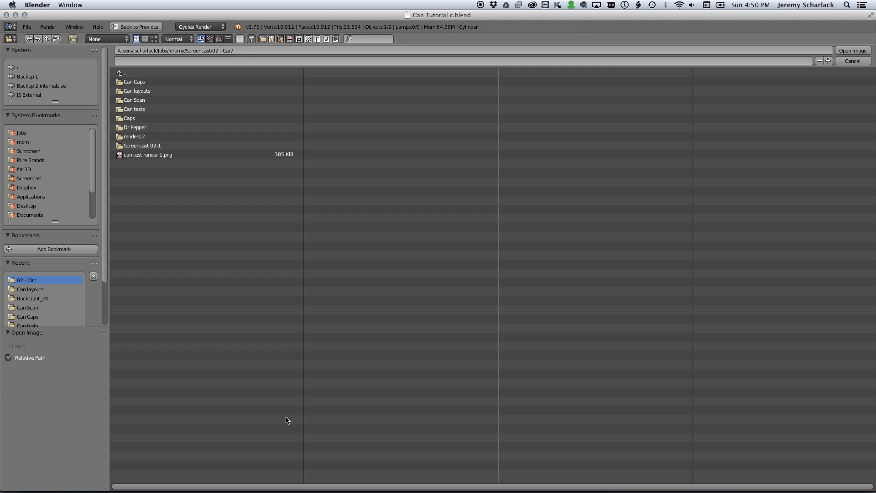
left_click(145, 91)
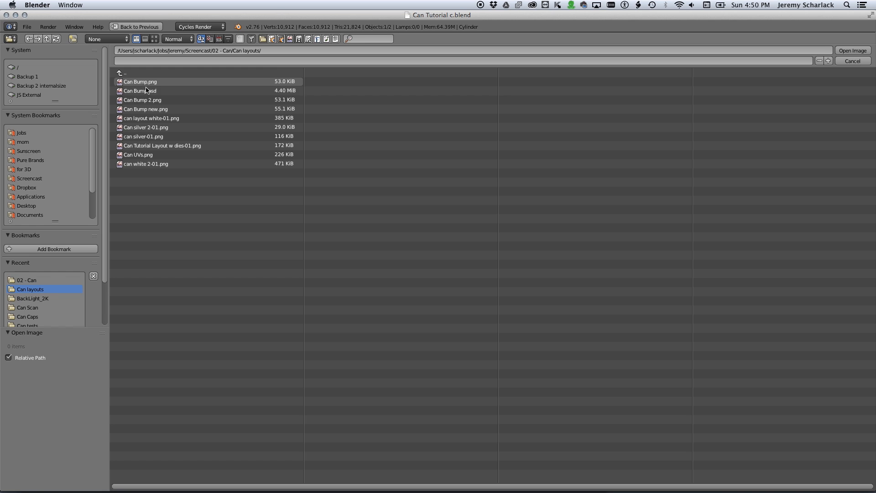
double_click(146, 109)
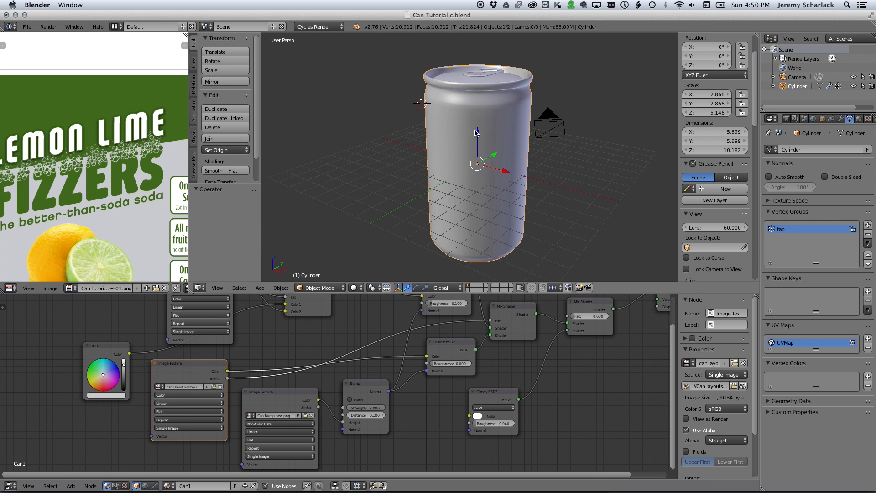
middle_click_drag(474, 132, 478, 165)
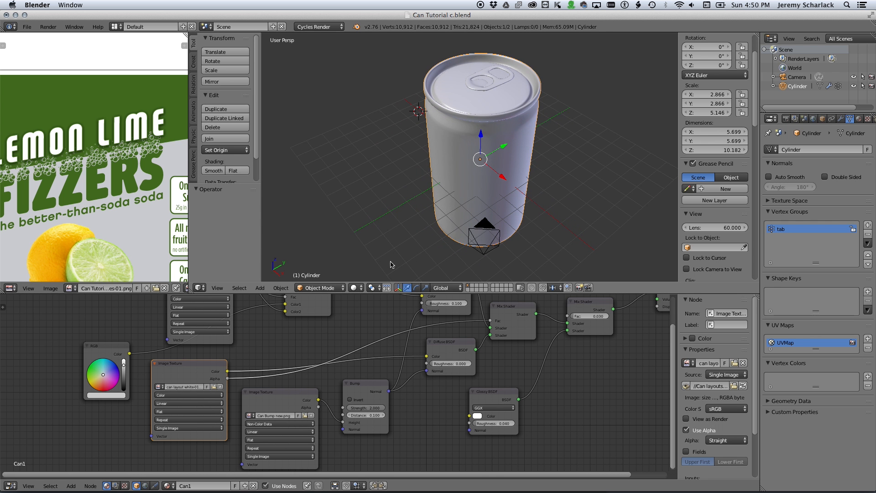
left_click(354, 287)
left_click(372, 226)
scroll(429, 133, "up", 5)
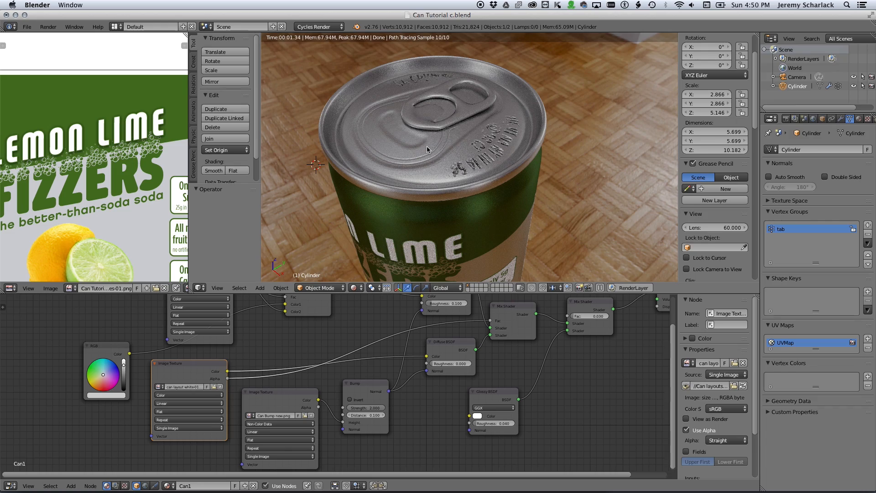
mouse_move(426, 146)
middle_mouse_down()
mouse_move(455, 165)
mouse_move(468, 132)
middle_mouse_up()
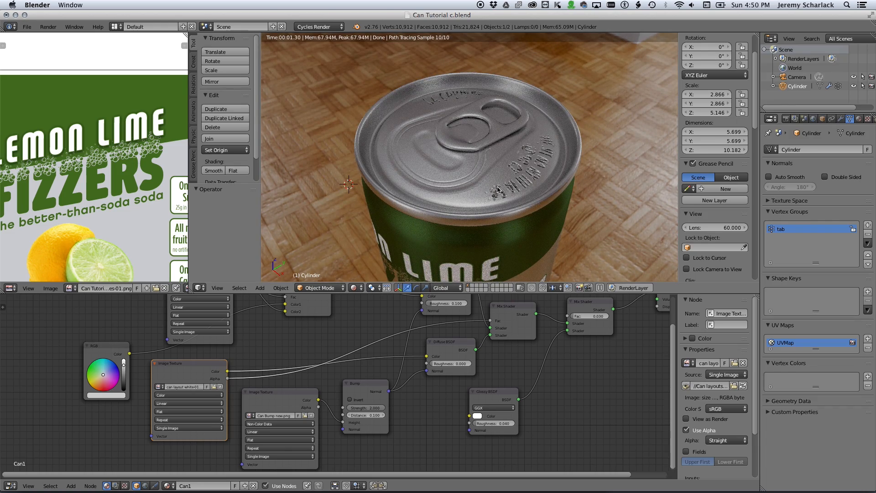
scroll(497, 189, "up", 3)
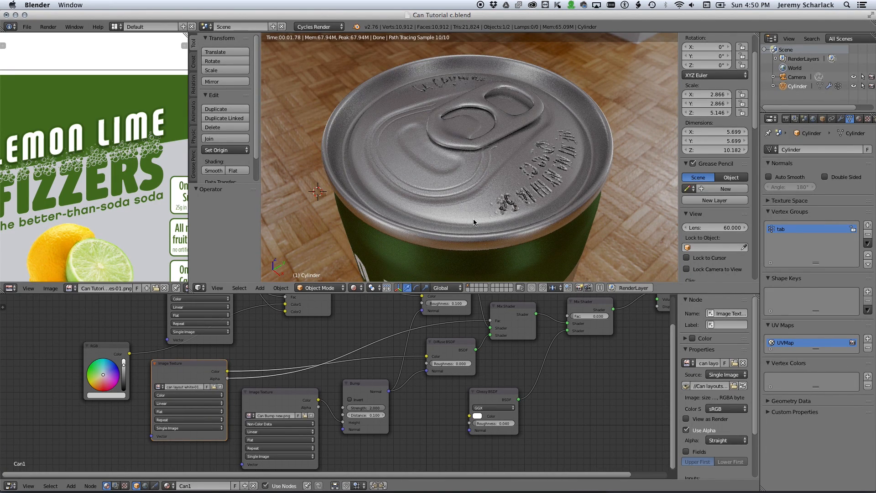
Step: Return to solid shading, enter Edit Mode on the can from the top view and hide its Subdivision Surface modifier in the viewport
key("shift+z")
scroll(474, 217, "down", 2)
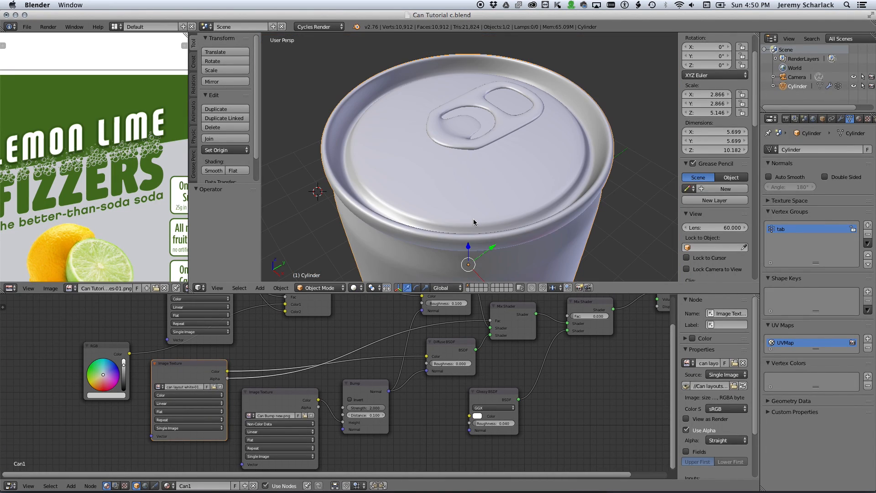
scroll(478, 212, "up", 3)
scroll(474, 212, "down", 1)
middle_click_drag(472, 211, 453, 191)
key("KP_7")
scroll(469, 198, "up", 6)
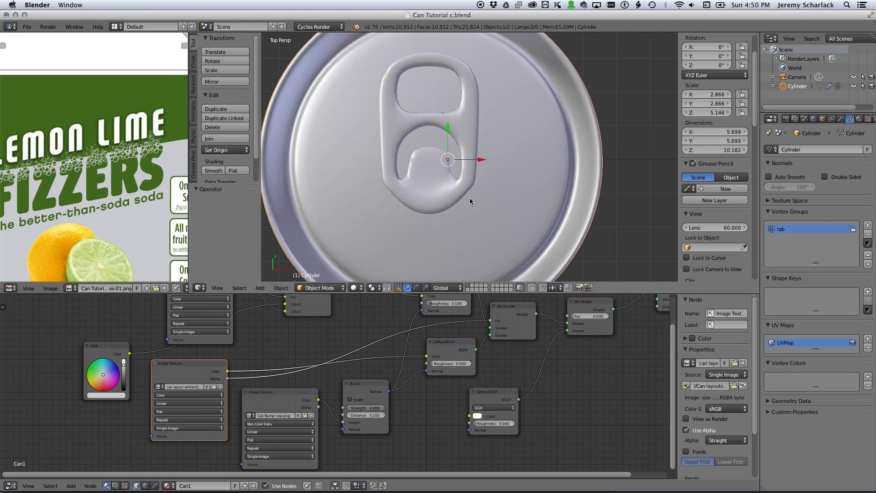
key("Tab")
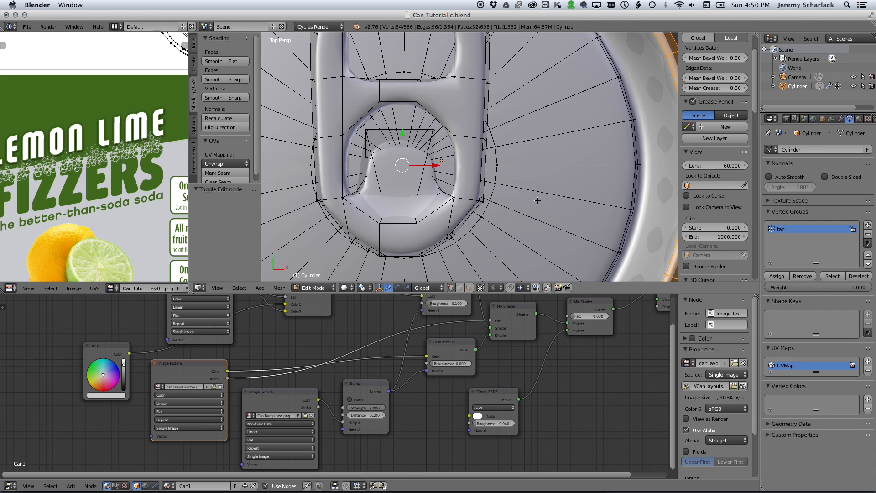
left_click(841, 119)
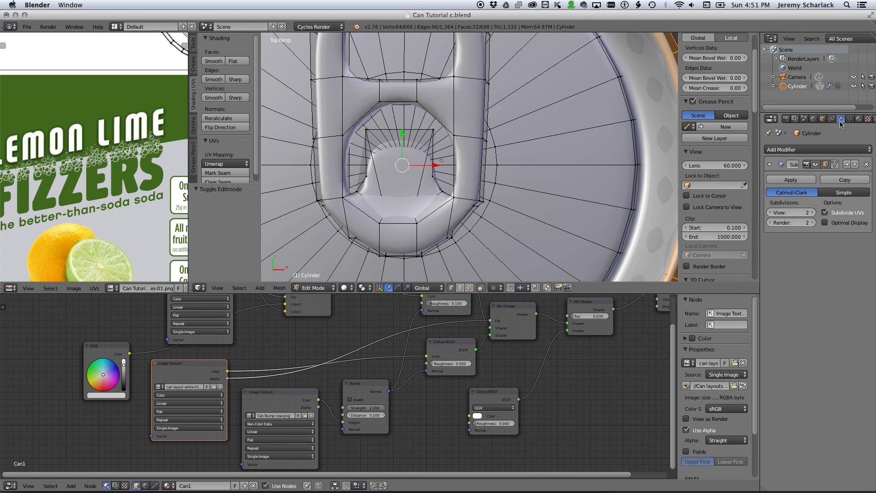
left_click(825, 165)
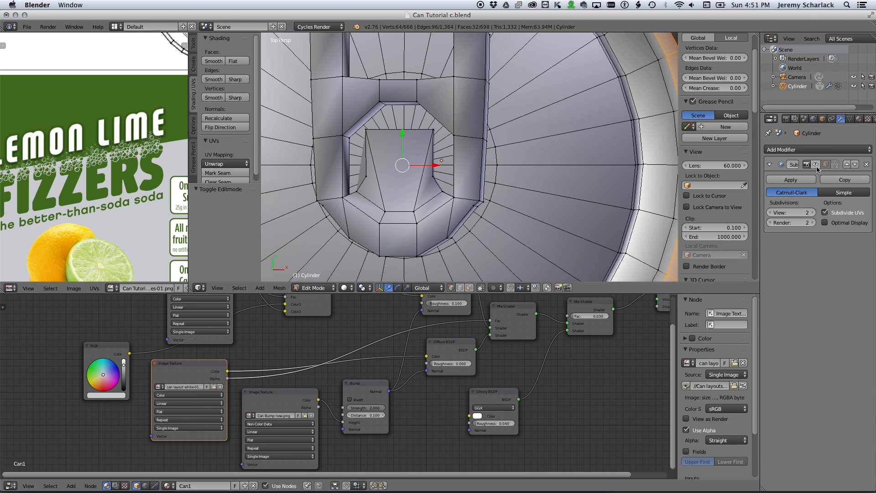
Step: Select the four corner vertices of the pull tab's inner tongue face, extrude the face in place and scale it by 0.375
right_click(385, 130)
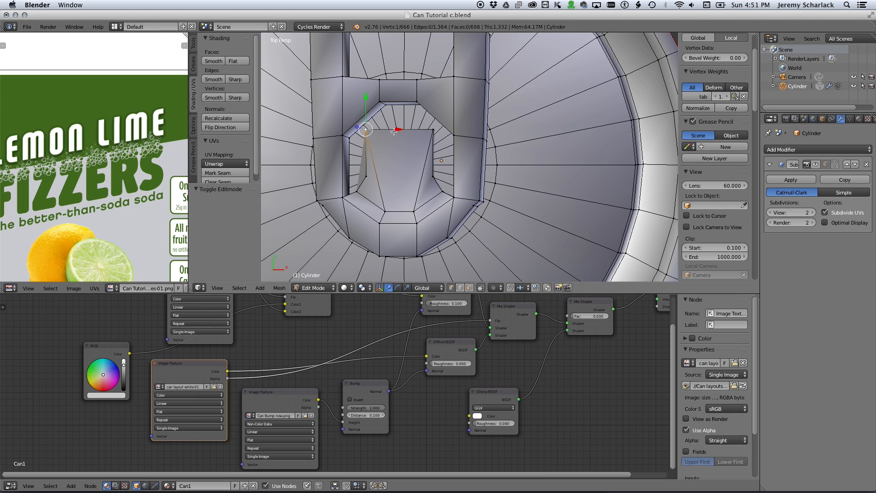
right_click(413, 213, "shift")
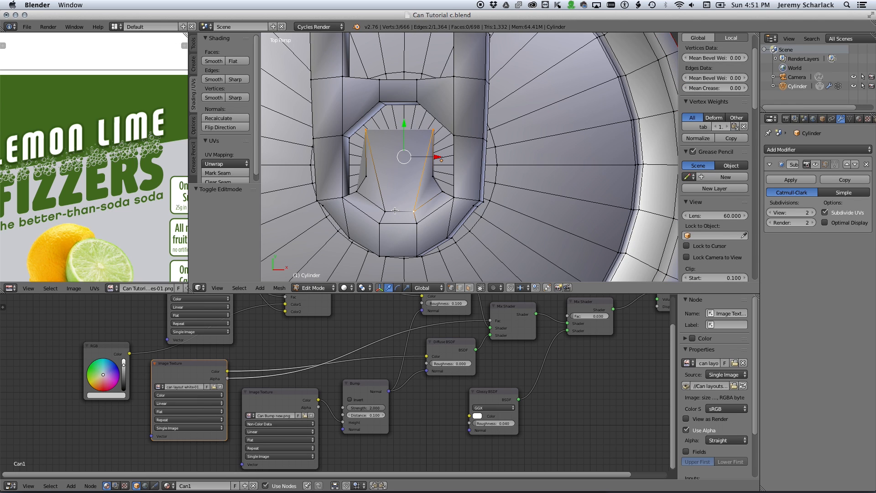
right_click(386, 211, "shift")
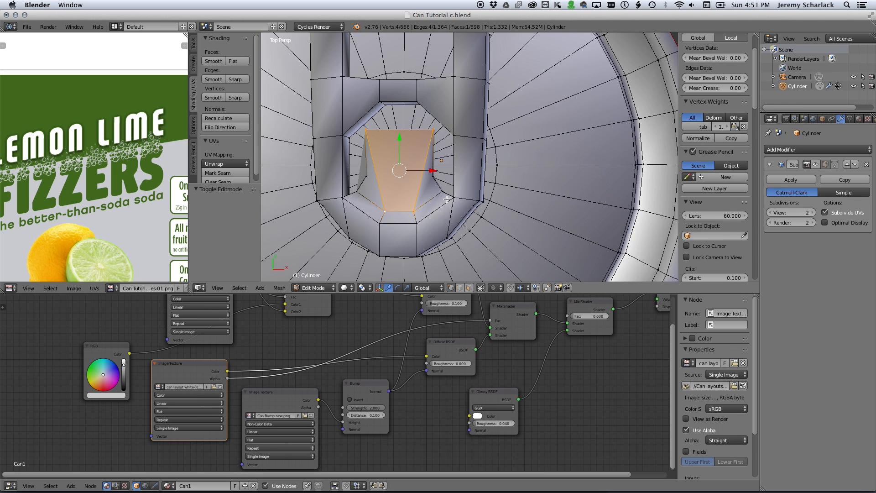
key("e")
key("s")
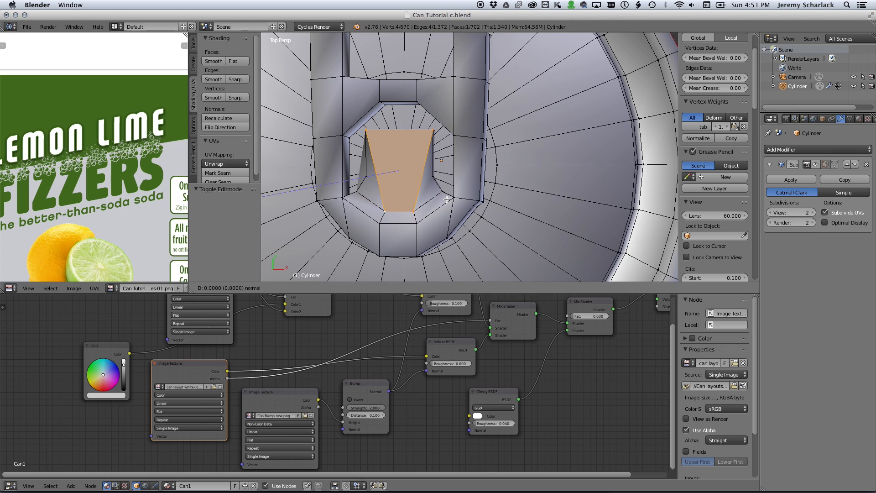
left_click(416, 176)
Step: Straighten both side edges of the inset face by scaling each vertex pair to 0 along X
right_click(387, 155)
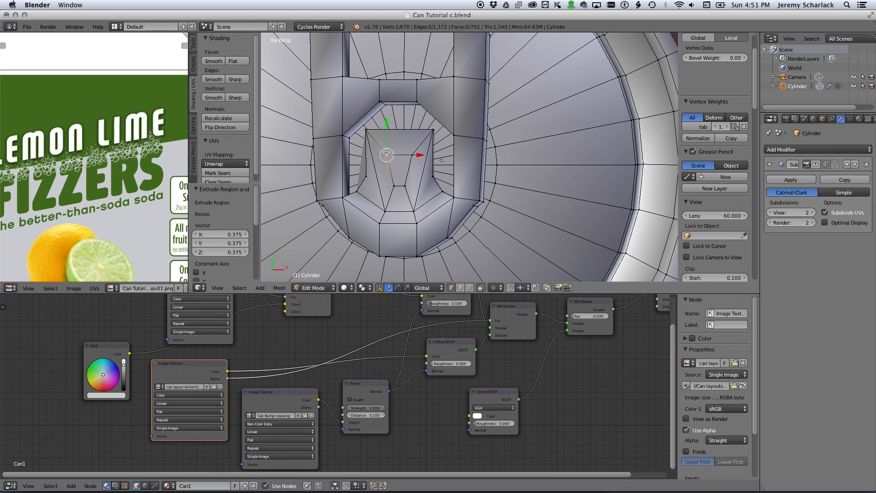
right_click(393, 185, "shift")
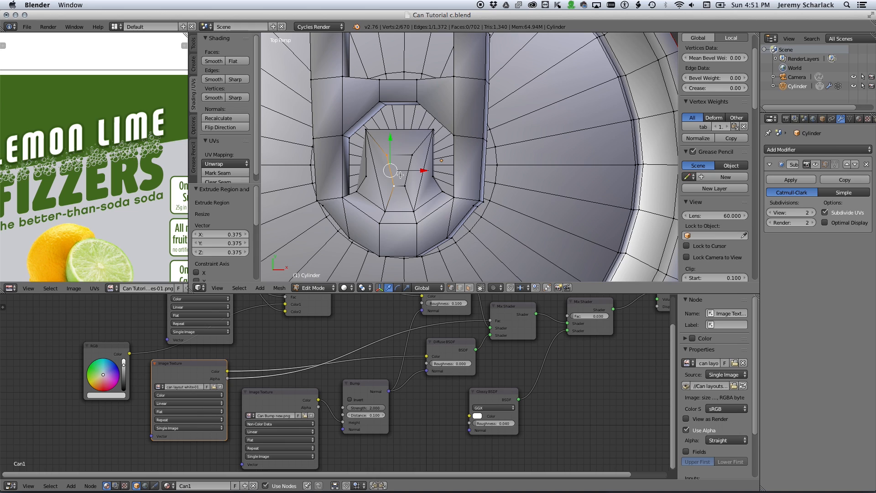
key("s")
key("x")
key("0")
key("Return")
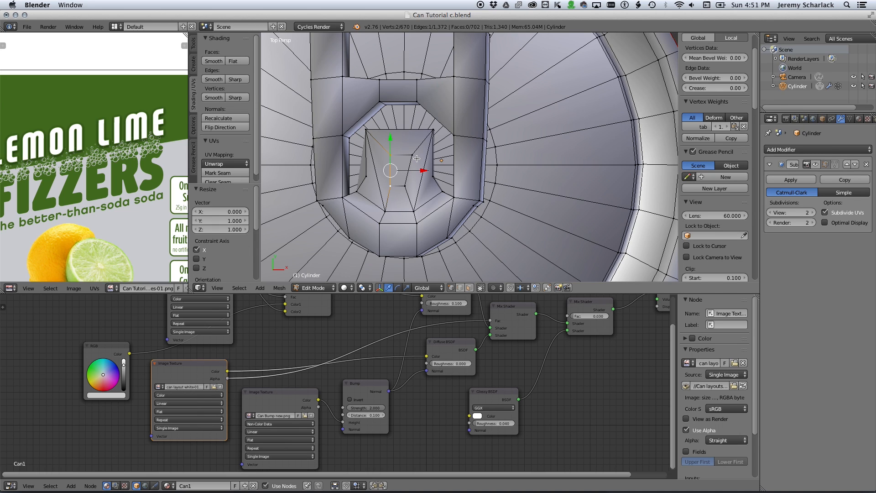
key("s")
key("x")
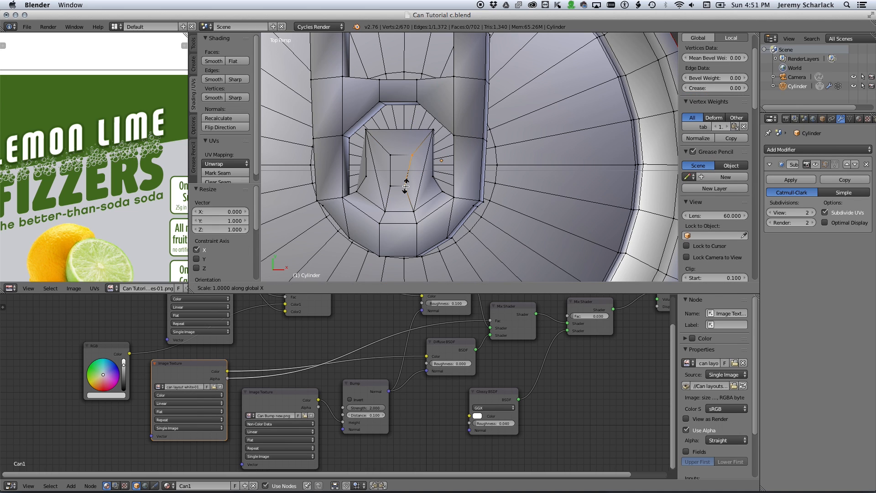
key("Escape")
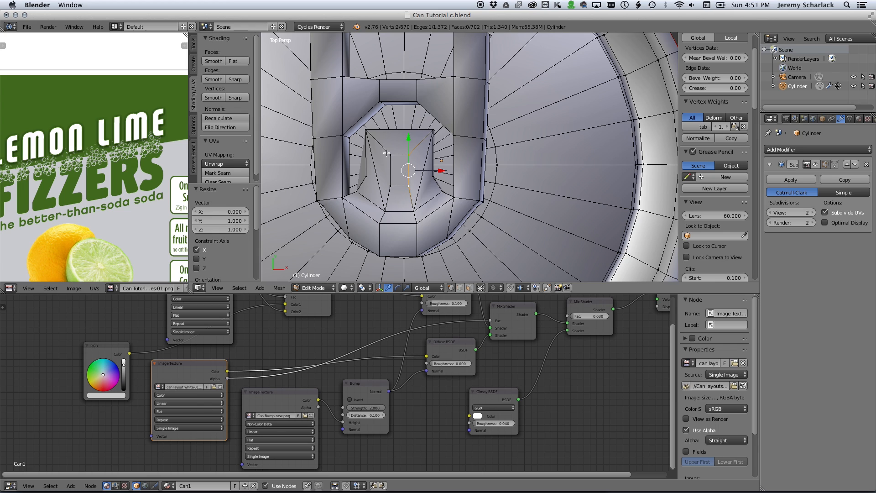
Step: Scale the inset tongue face by 0.525 along Y, then uniformly by about 1.417
right_click(399, 170)
key("s")
key("y")
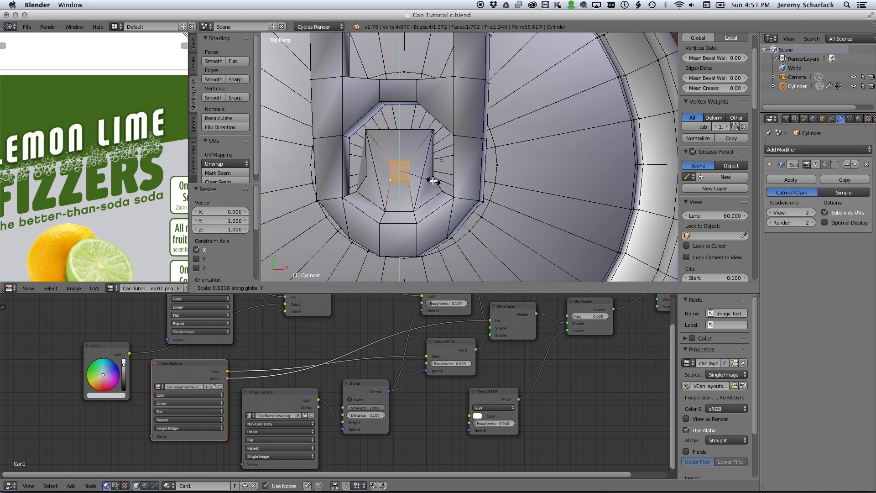
left_click(428, 177)
key("s")
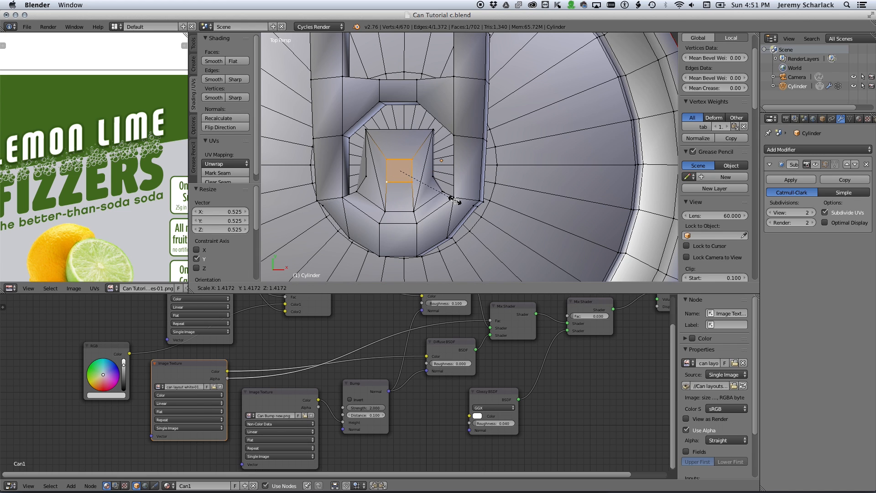
left_click(455, 201)
Step: Nudge the inset face by about 0.009 in X and 0.066 in Y, and scale it up by 1.160
key("g")
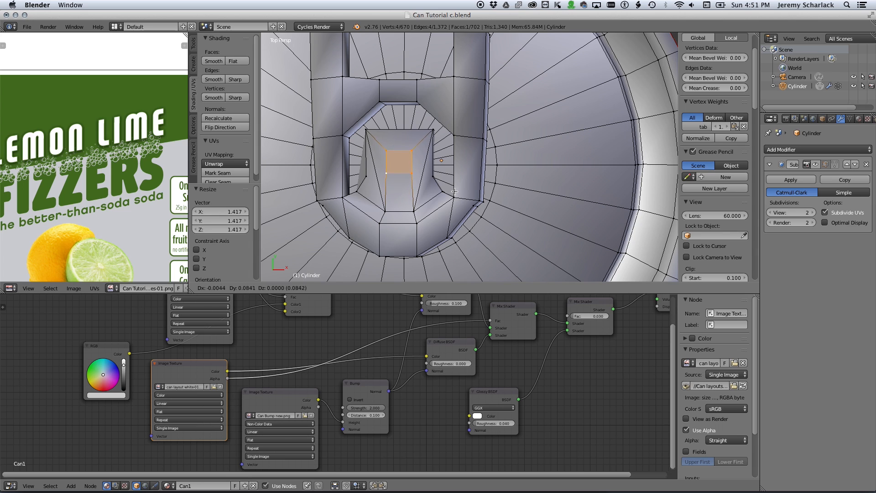
right_click(456, 194)
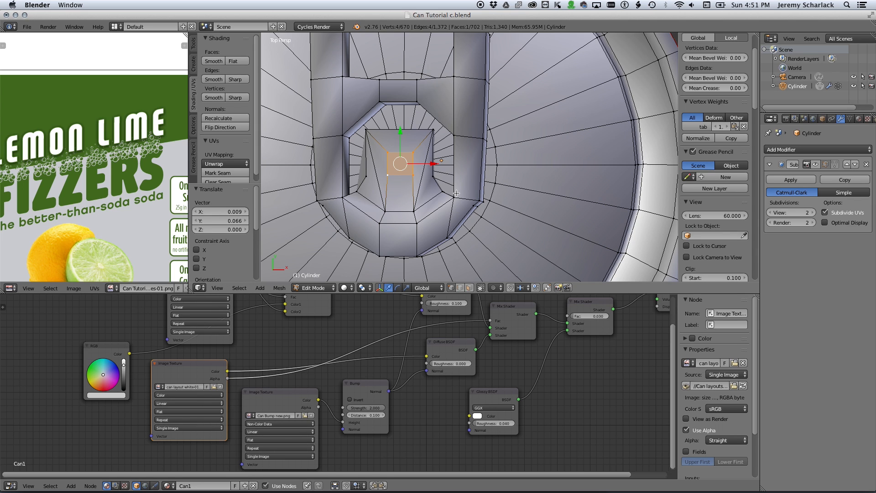
key("s")
left_click(464, 200)
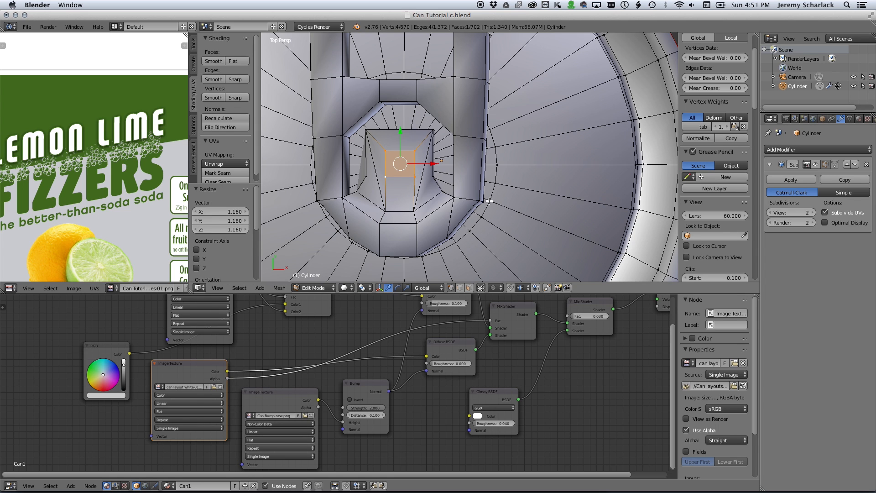
Step: Extrude the inset face upward about 0.036 along global Z to form the tab's rivet
middle_click_drag(464, 200, 424, 100)
scroll(411, 143, "down", 3)
key("e")
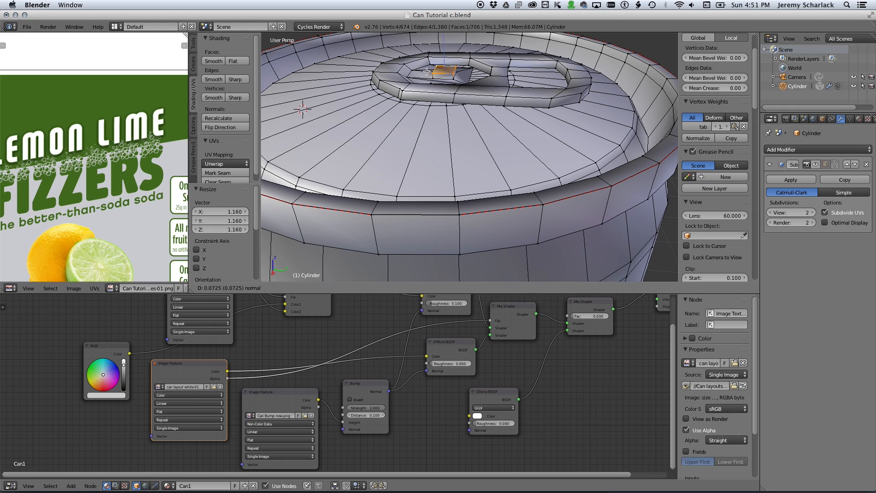
middle_click(427, 71)
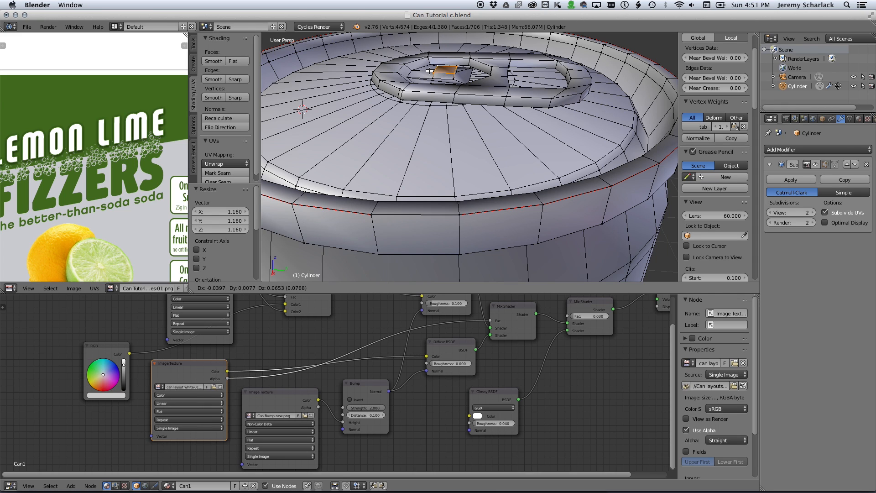
key("z")
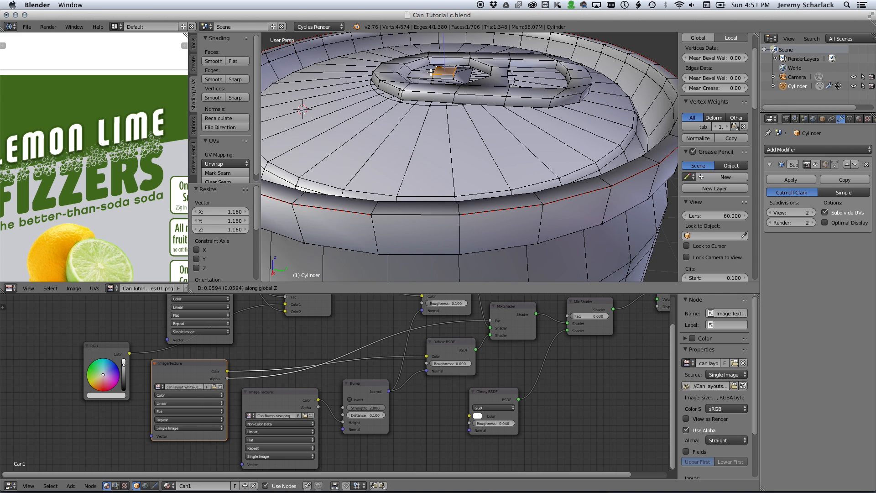
left_click(431, 73)
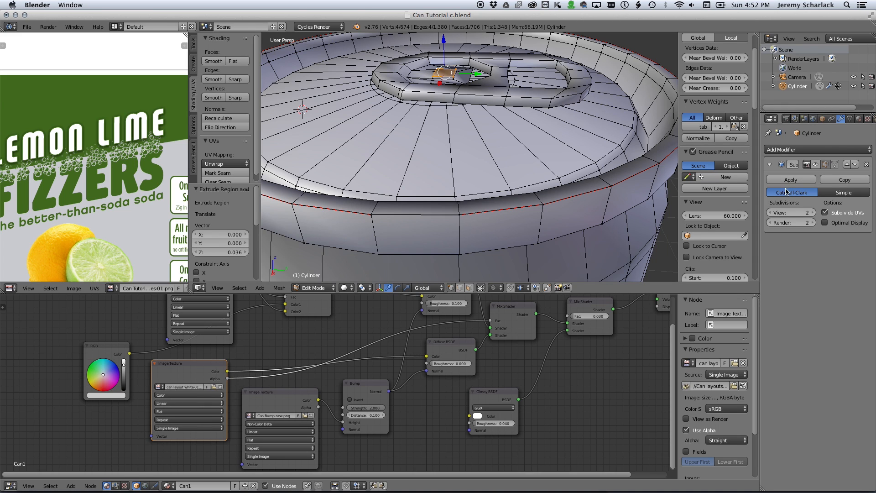
Step: Show the Subdivision Surface modifier in the viewport again and inspect the smoothed rivet and tab in Object Mode
left_click(815, 167)
key("KP_Decimal")
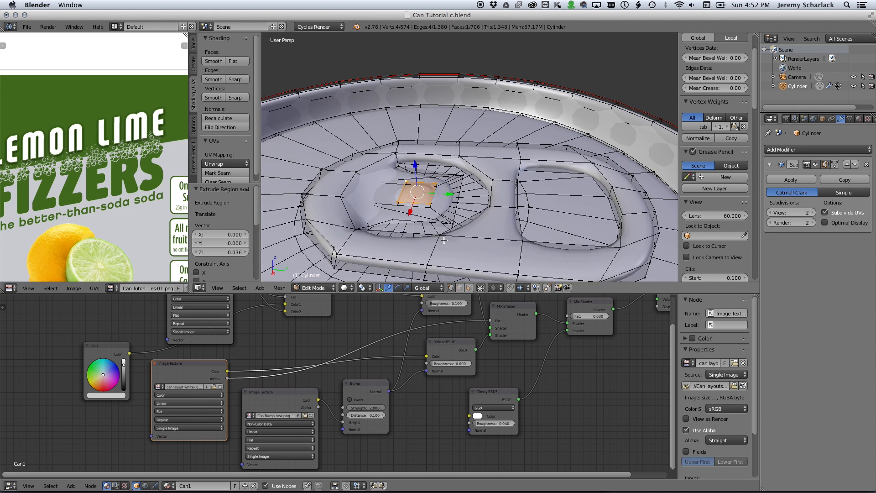
key("Tab")
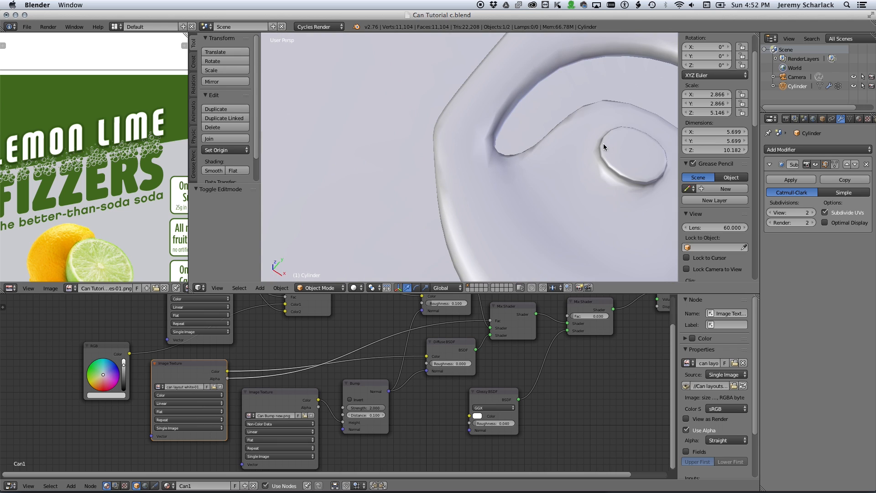
middle_click_drag(655, 185, 530, 179)
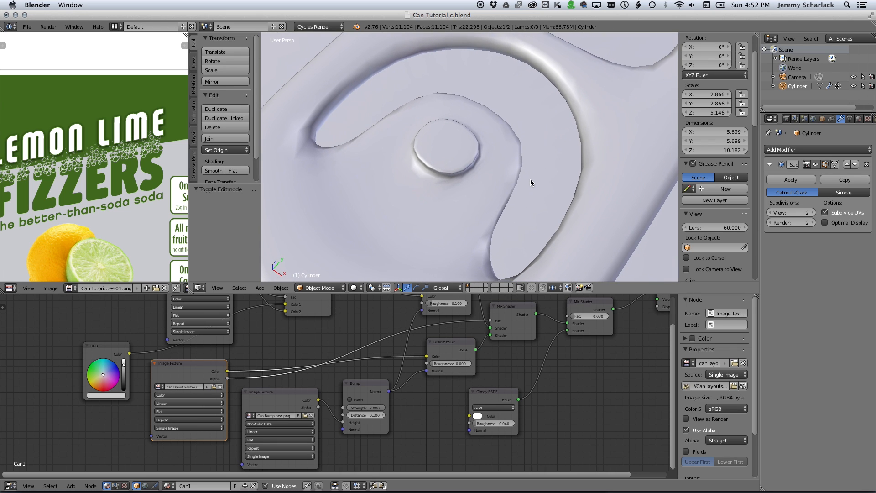
scroll(500, 185, "down", 3)
scroll(497, 181, "down", 3)
scroll(497, 182, "up", 5)
key("Tab")
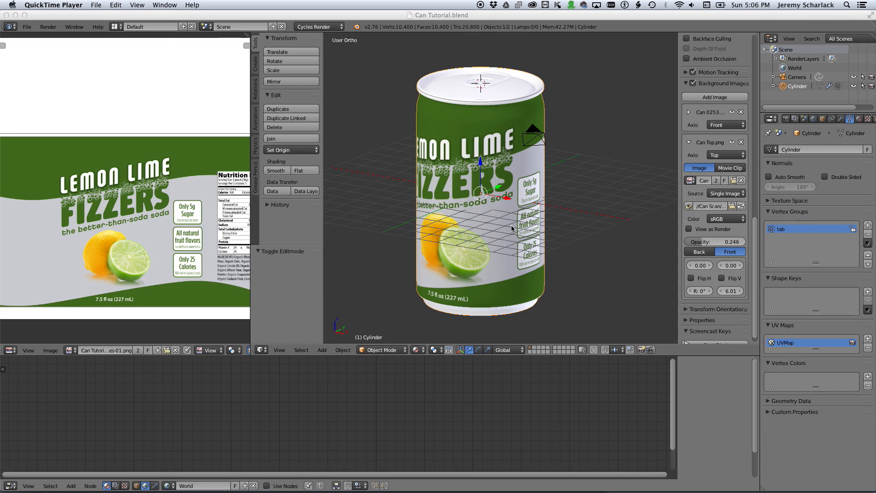
Step: In Can Tutorial.blend, view the can's seam from the back, enter Edit Mode with everything selected and enlarge the UV editor
middle_click_drag(498, 227, 417, 233)
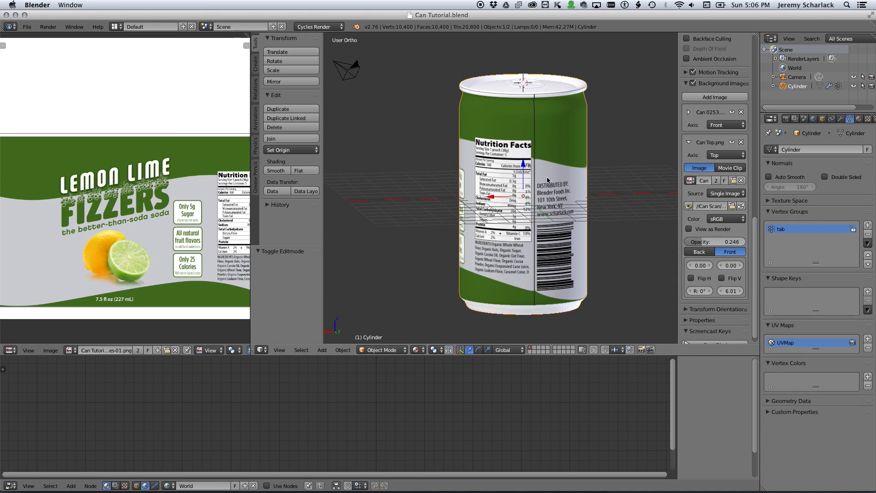
middle_click_drag(506, 182, 530, 181)
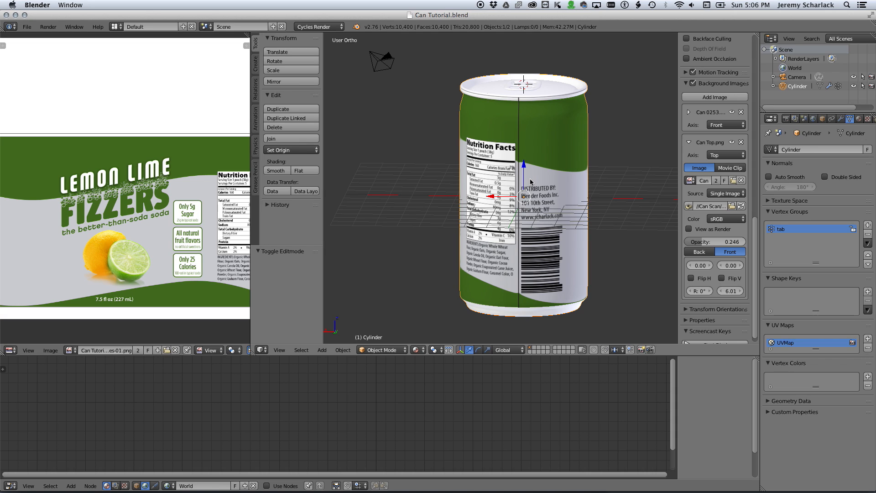
key("ctrl+KP_1")
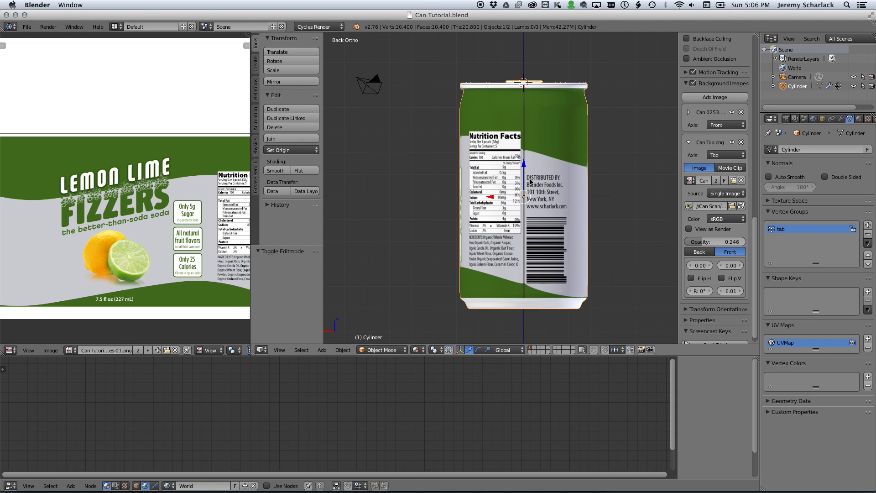
left_click_drag(250, 228, 338, 228)
key("Tab")
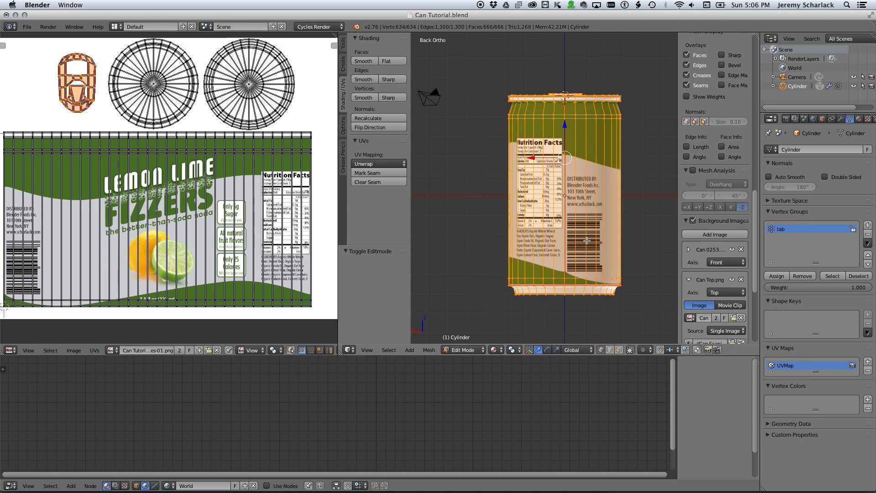
key("a")
key("a")
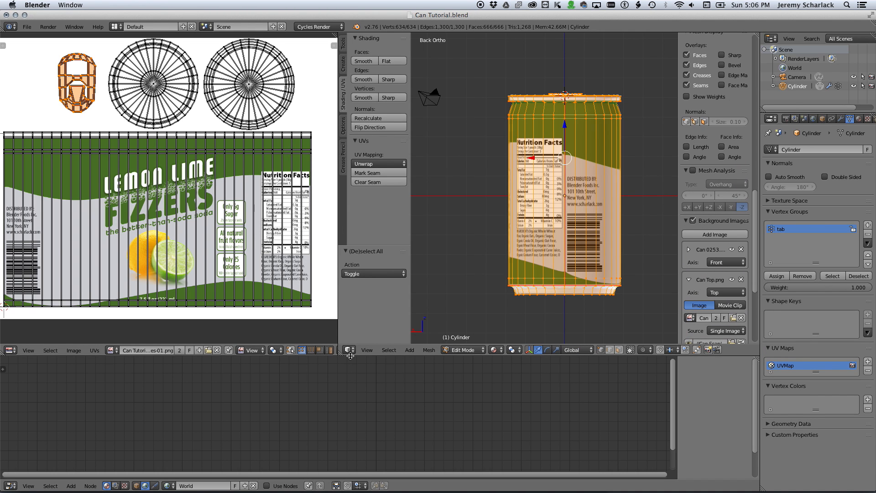
left_click_drag(351, 356, 351, 434)
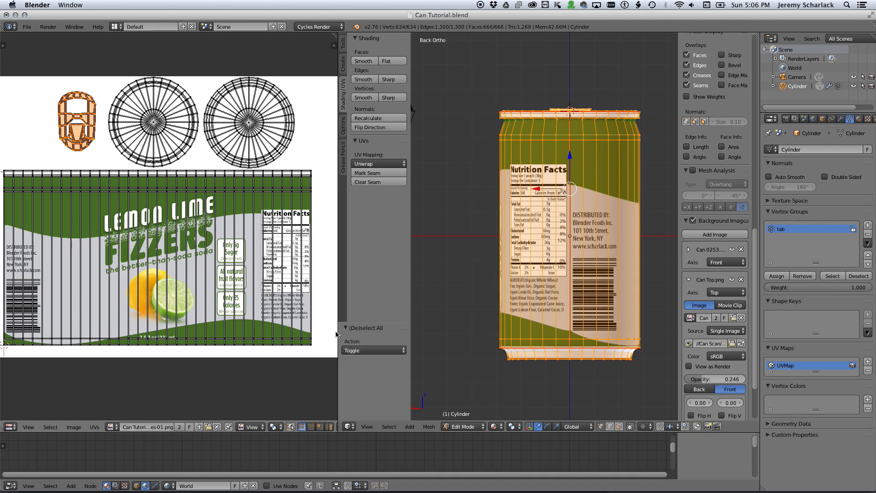
left_click_drag(340, 335, 400, 335)
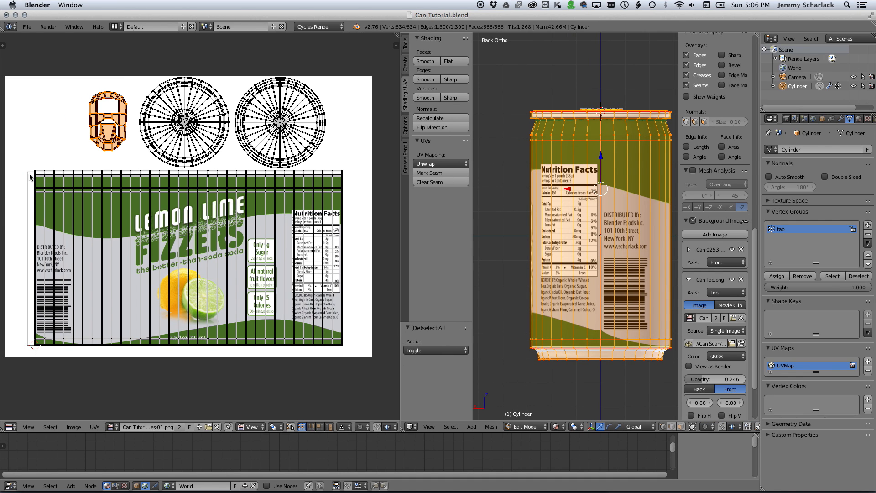
Step: Select only the label's rectangular UV island, scale it to 0.995 along X, and check the back seam in Object Mode
key("a")
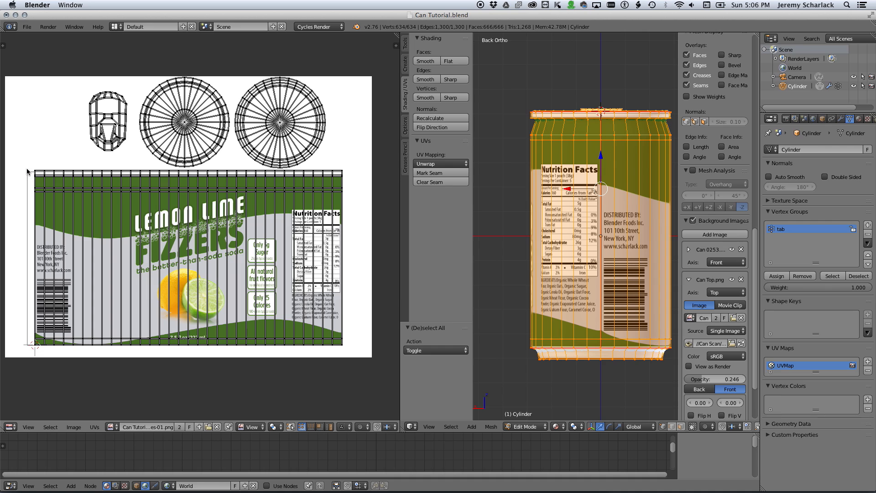
left_click_drag(29, 167, 365, 360)
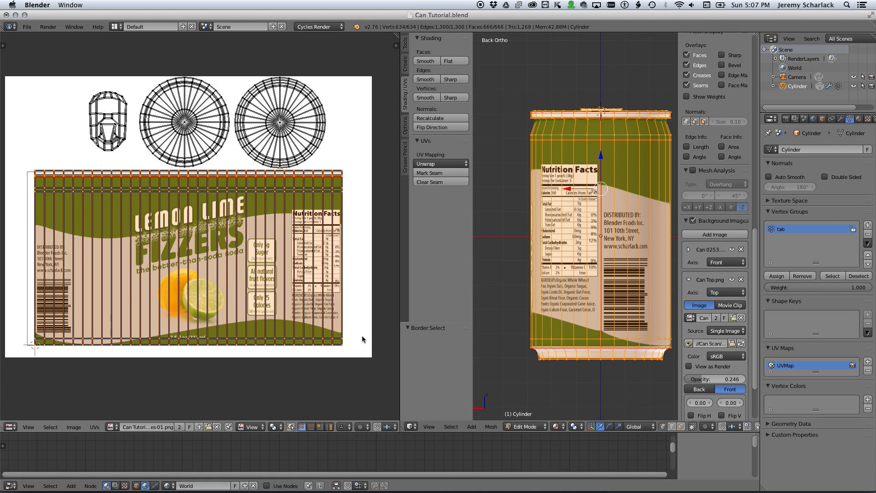
key("s")
key("x")
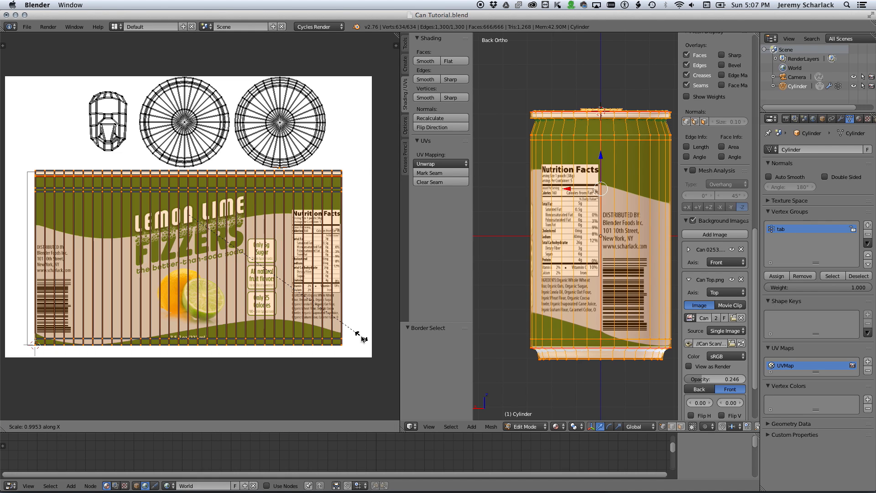
left_click(363, 338)
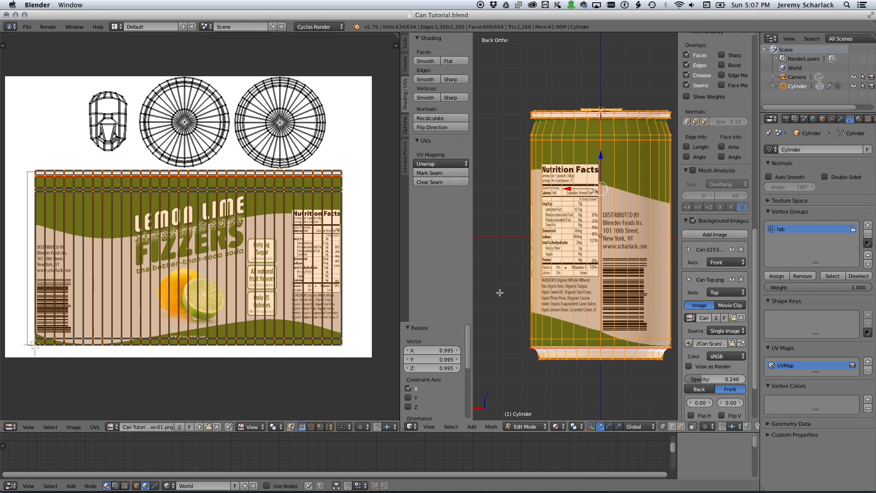
key("Tab")
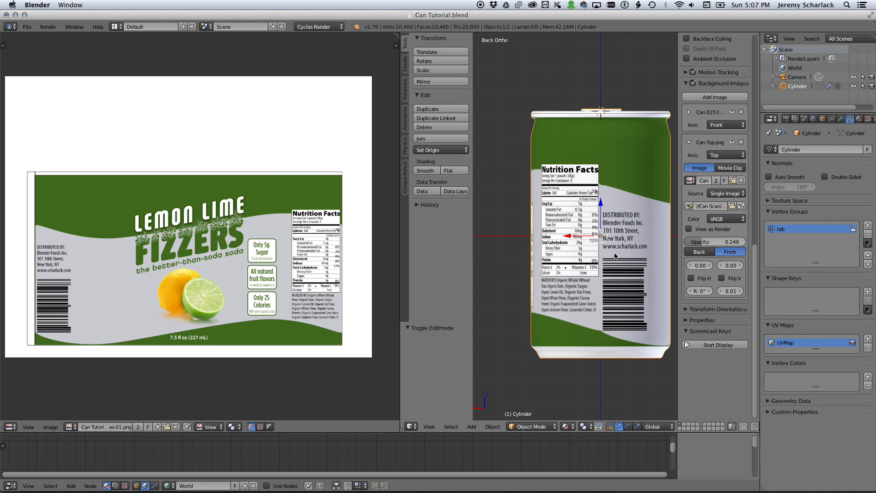
middle_click_drag(616, 157, 582, 184)
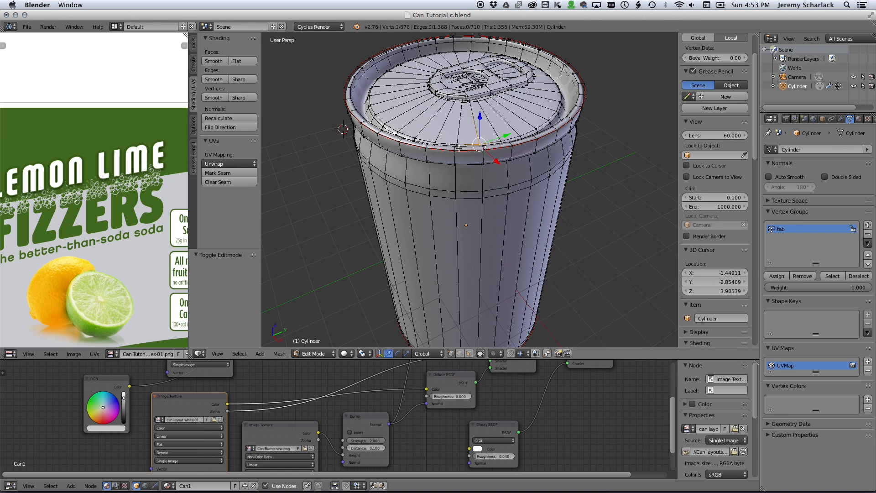
Step: Select the outer edge loop of the can's top rim and scale it uniformly to 0.985
scroll(437, 168, "up", 3)
middle_click_drag(437, 168, 433, 174)
right_click(382, 227)
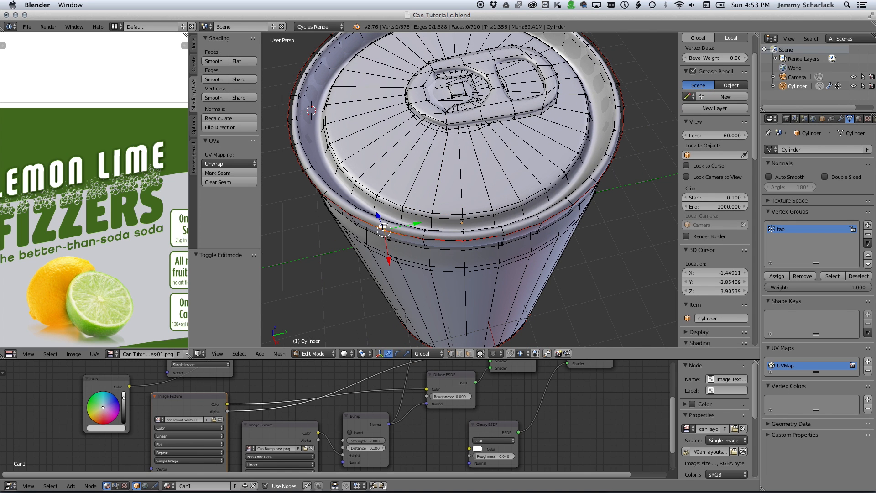
right_click(400, 231, "alt")
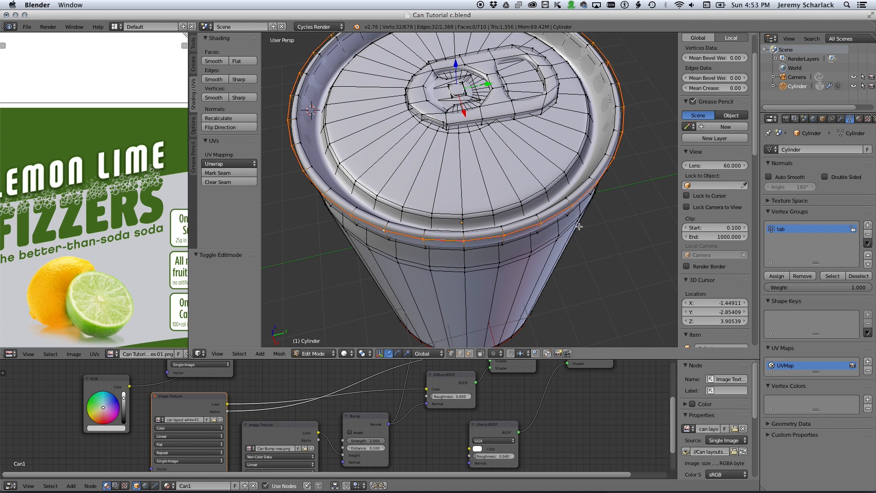
key("s")
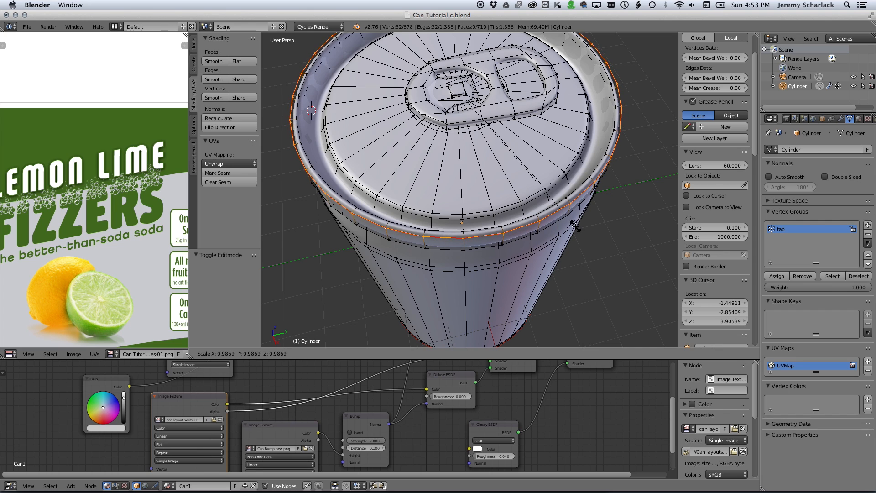
left_click(575, 227)
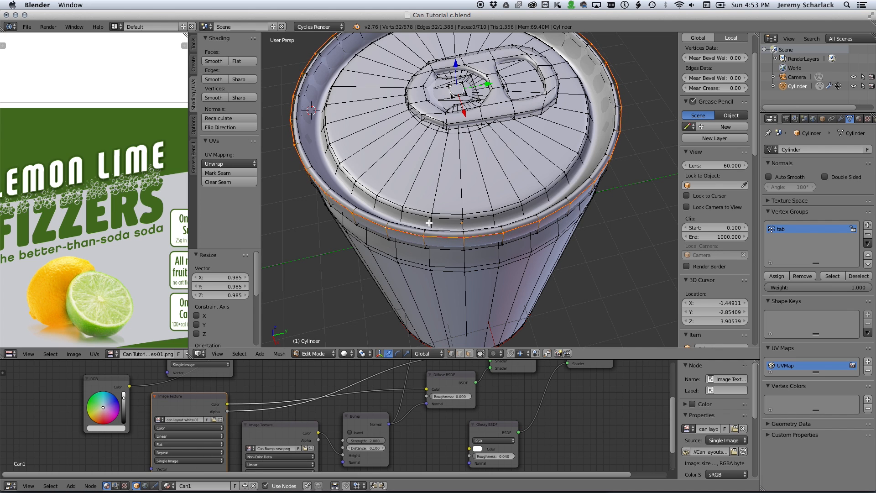
Step: Add the neighbouring inner edge loop of the top rim to the selection and scale both loops to 0.999
mouse_move(429, 222)
middle_mouse_down()
mouse_move(411, 180)
mouse_move(415, 217)
middle_mouse_up()
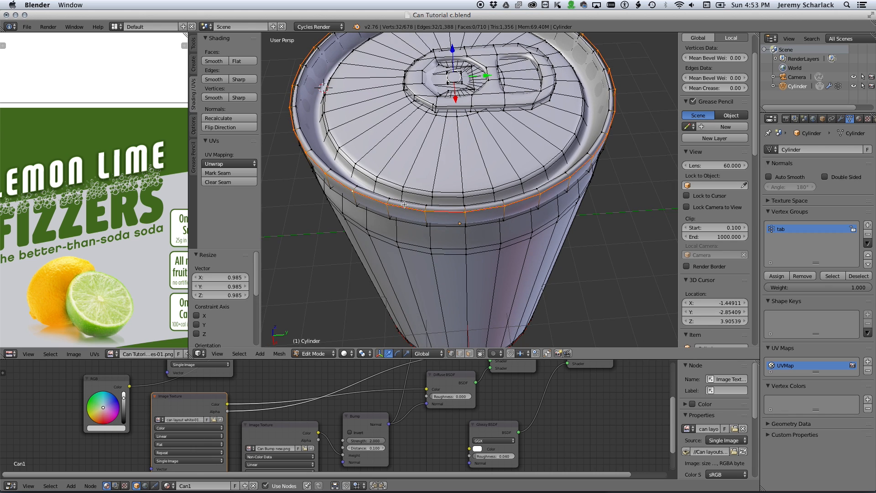
right_click(407, 202, "alt+shift")
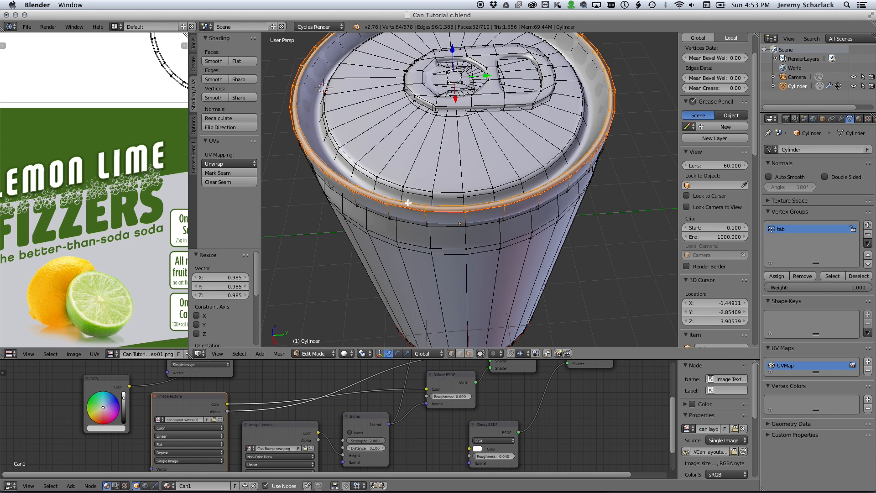
key("s")
left_click(510, 228)
Step: Add the tab vertex group and the lid's centre vertices beneath it to the rim selection, and move everything -0.024 along global Z
middle_click_drag(511, 228, 500, 183)
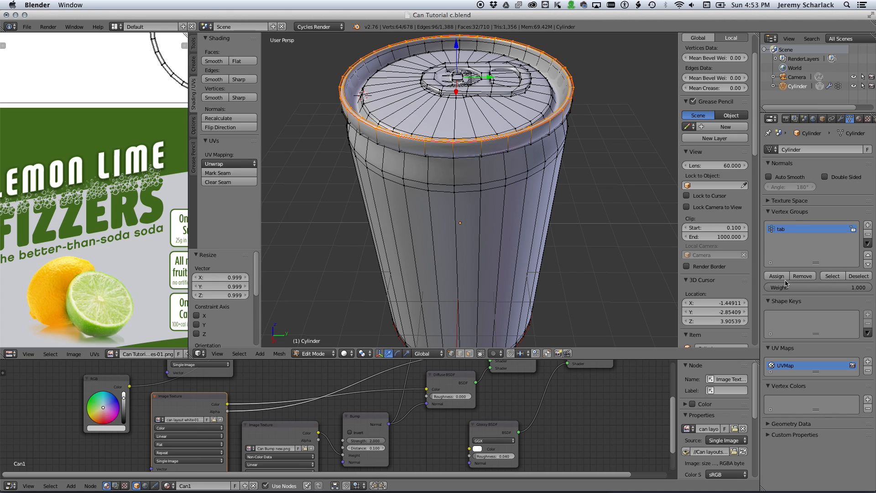
left_click(831, 277)
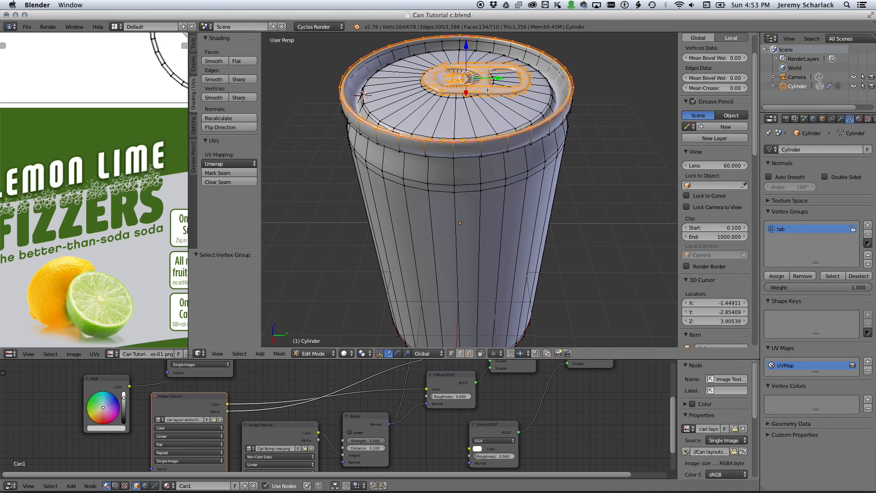
key("z")
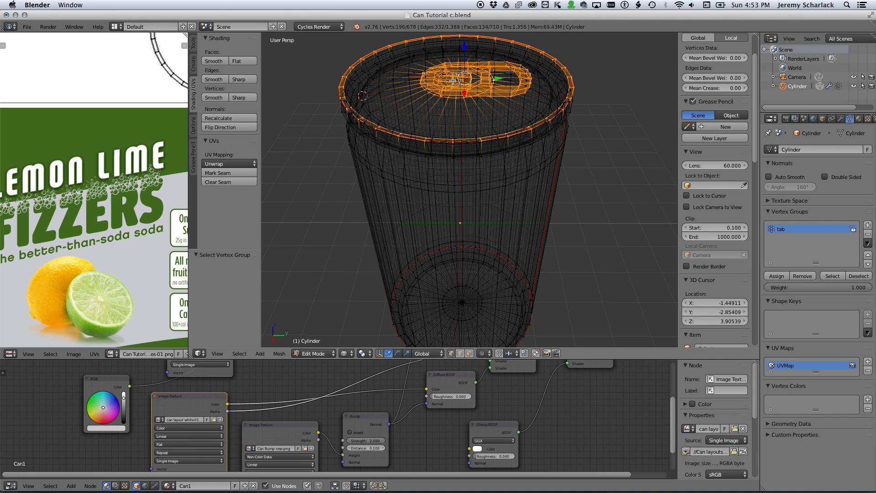
right_click(455, 80, "shift")
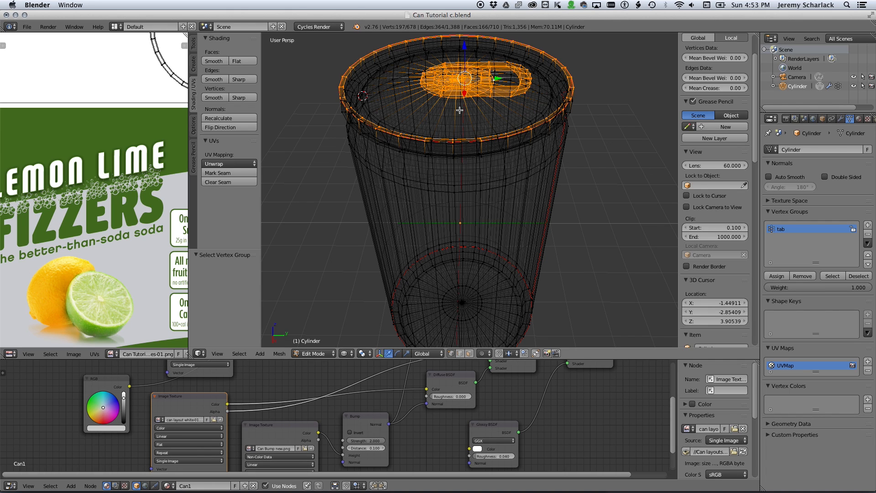
key("shift+z")
key("shift+z")
key("g")
key("z")
left_click(400, 47)
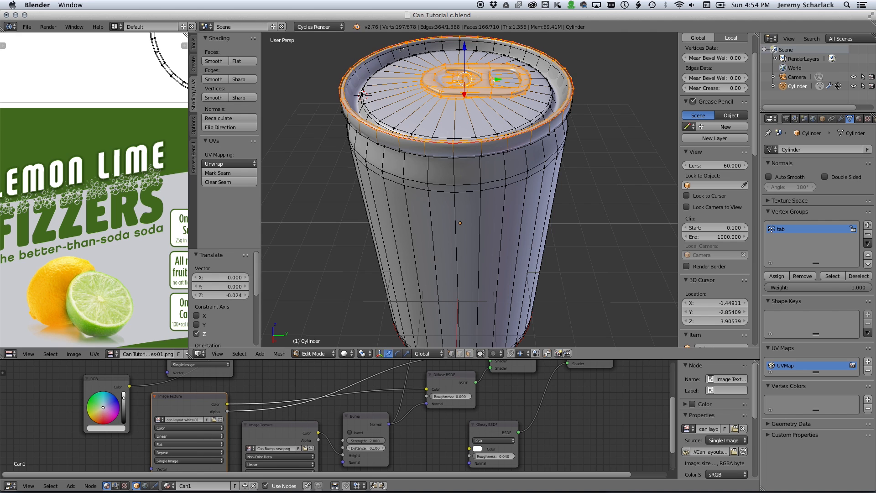
Step: Include the next edge loop inside the rim in the selection and move everything -0.036 along global Z
left_click(387, 53, "alt+shift")
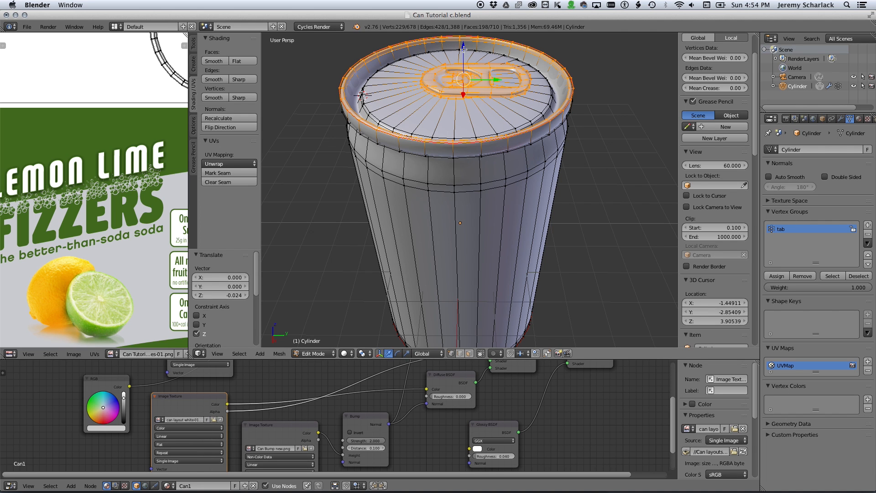
left_click_drag(463, 50, 464, 54)
middle_click_drag(463, 54, 438, 130)
Step: Select only the edge loop under the rim, grow the selection once, and move it up 0.045 along global Z
scroll(463, 96, "up", 1)
scroll(439, 67, "down", 1)
scroll(440, 138, "up", 1)
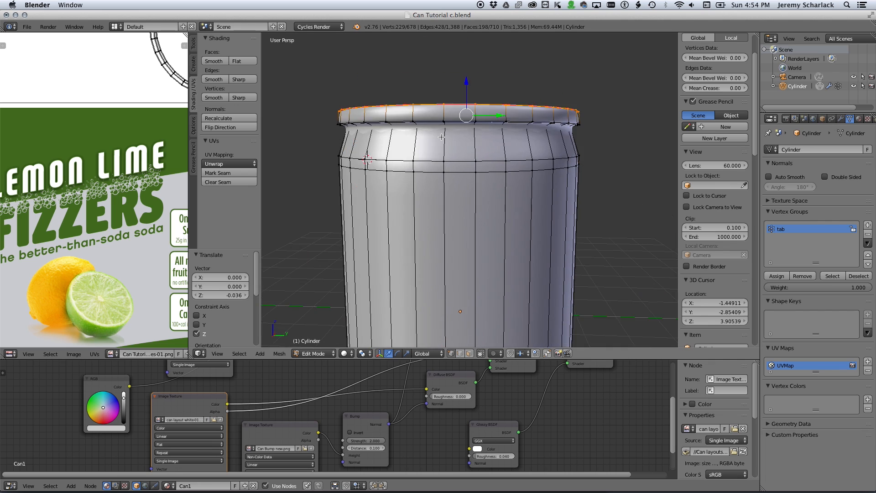
scroll(439, 133, "up", 3)
scroll(431, 128, "down", 2)
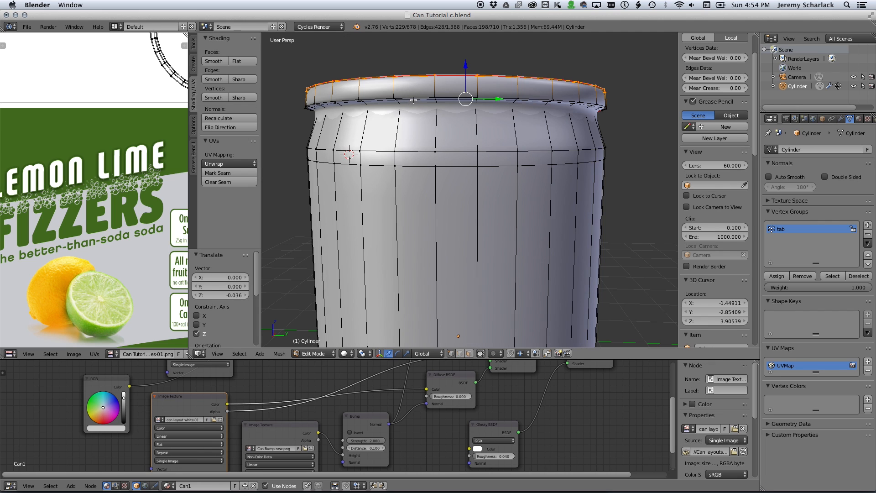
key("a")
left_click(415, 99, "alt")
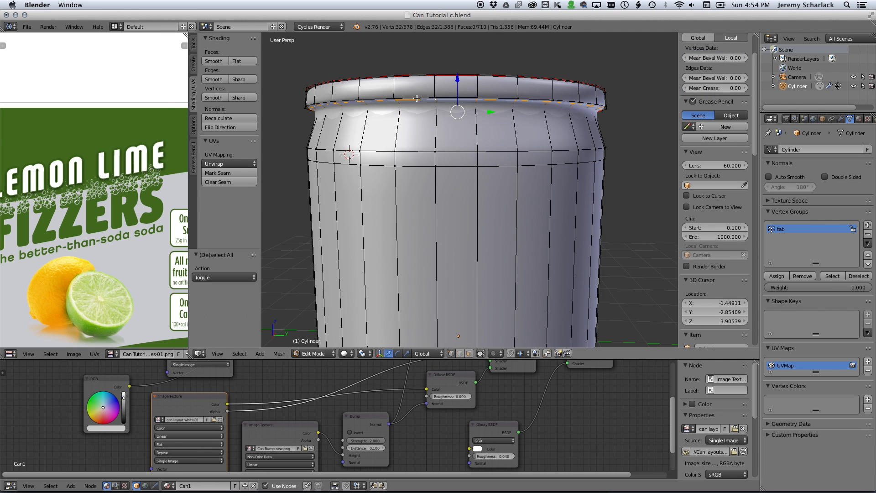
key("ctrl+KP_Add")
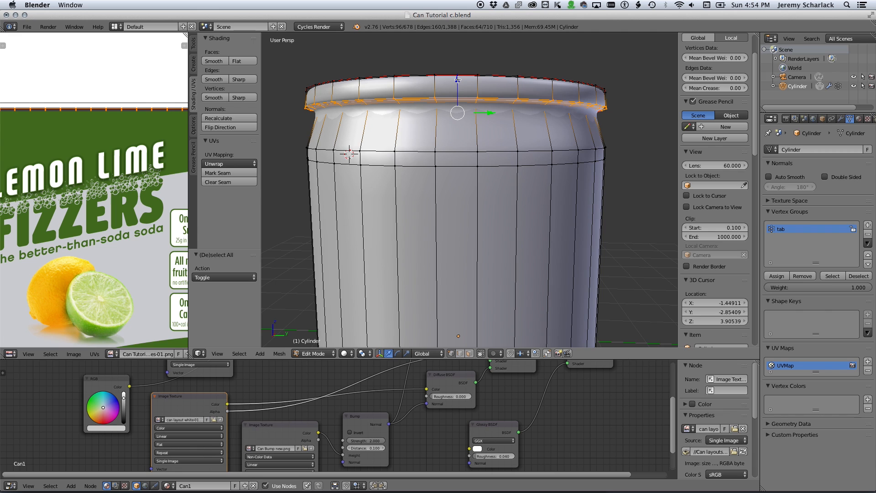
left_click_drag(458, 80, 458, 80)
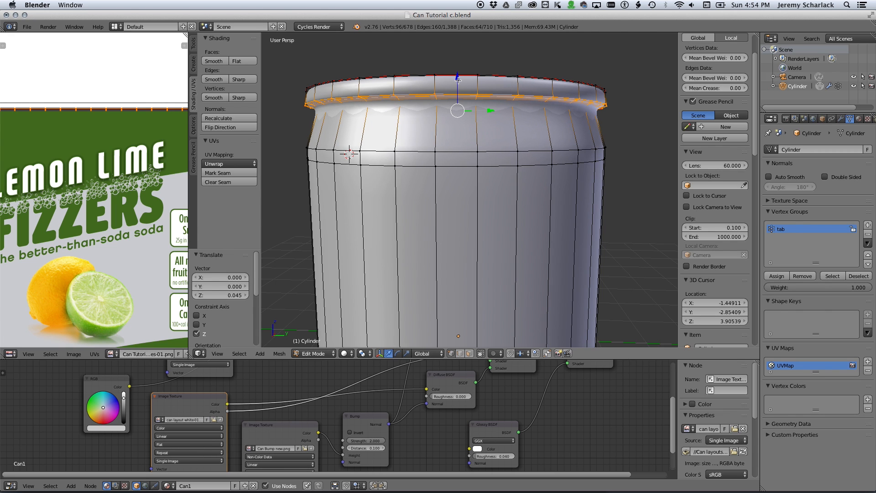
Step: Switch to the rendered camera view and orbit around the can to inspect the reshaped rim, tab and label
middle_click_drag(464, 99, 415, 112)
scroll(415, 112, "down", 4)
key("KP_0")
key("shift+z")
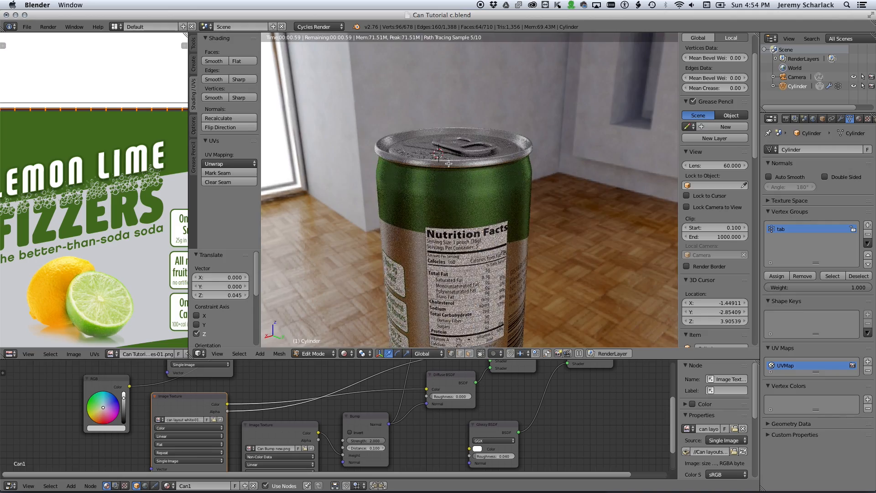
middle_click_drag(516, 151, 462, 185)
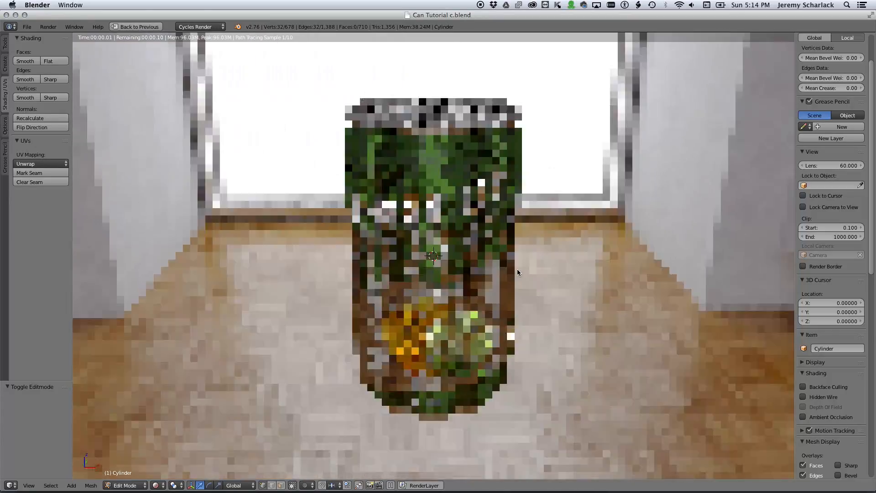
middle_click_drag(516, 269, 527, 270)
middle_click_drag(531, 266, 487, 301)
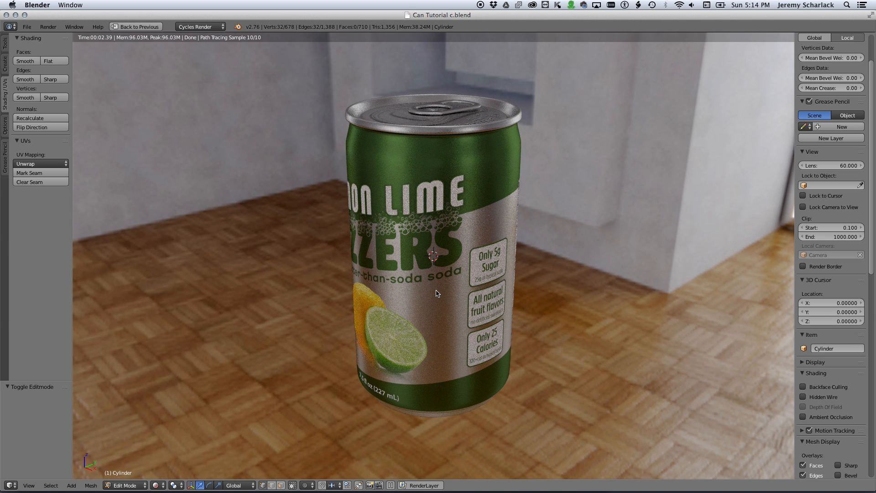
middle_click_drag(445, 314, 513, 317)
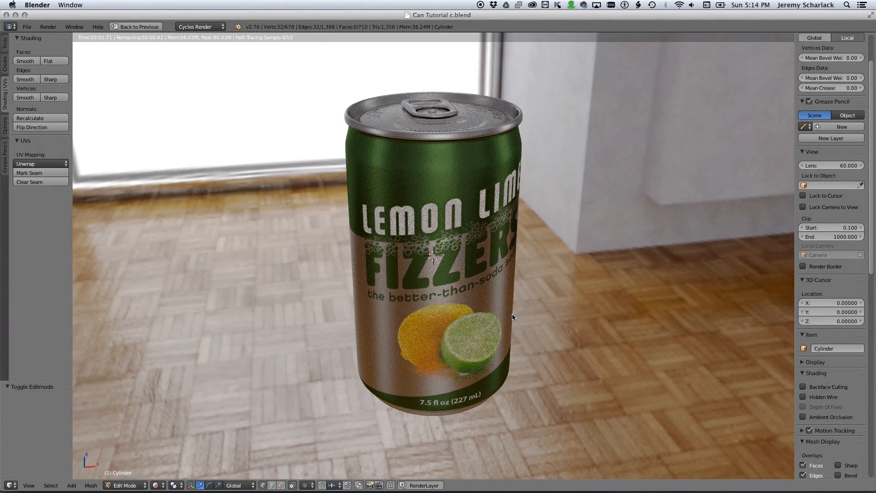